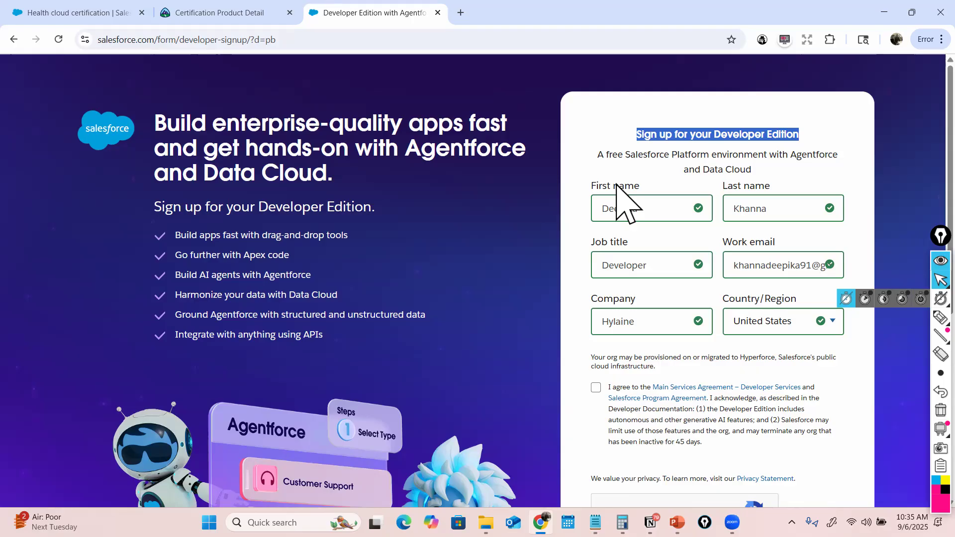
Accept the Main Services Agreement and Salesforce Program Agreement on the Developer Edition sign-up form
{"action": "scroll", "coordinate": [647, 239], "scroll_direction": "down", "scroll_amount": 3}
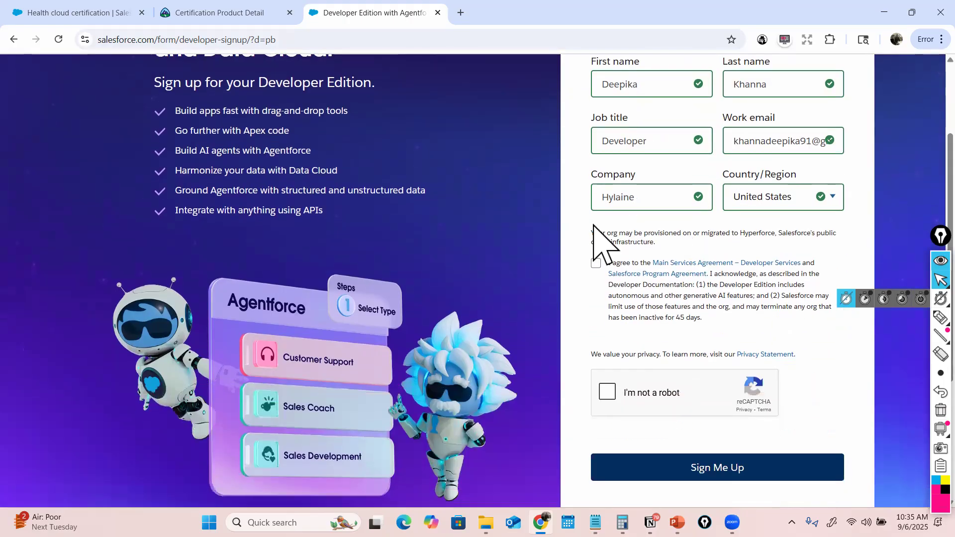
{"action": "left_click", "coordinate": [597, 264]}
{"action": "scroll", "coordinate": [786, 209], "scroll_direction": "up", "scroll_amount": 3}
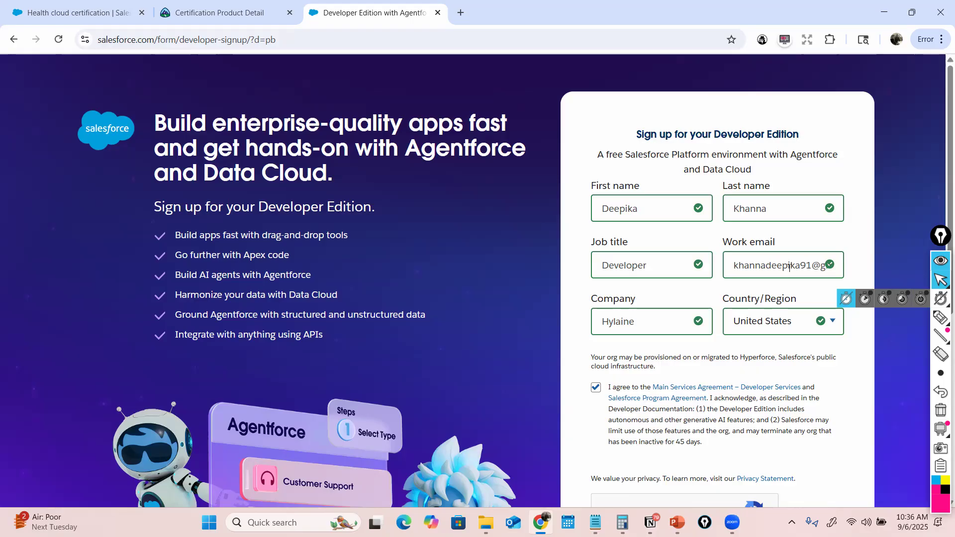
Replace the company name on the sign-up form with MYTUTORIALRACK
{"action": "scroll", "coordinate": [667, 298], "scroll_direction": "down", "scroll_amount": 3}
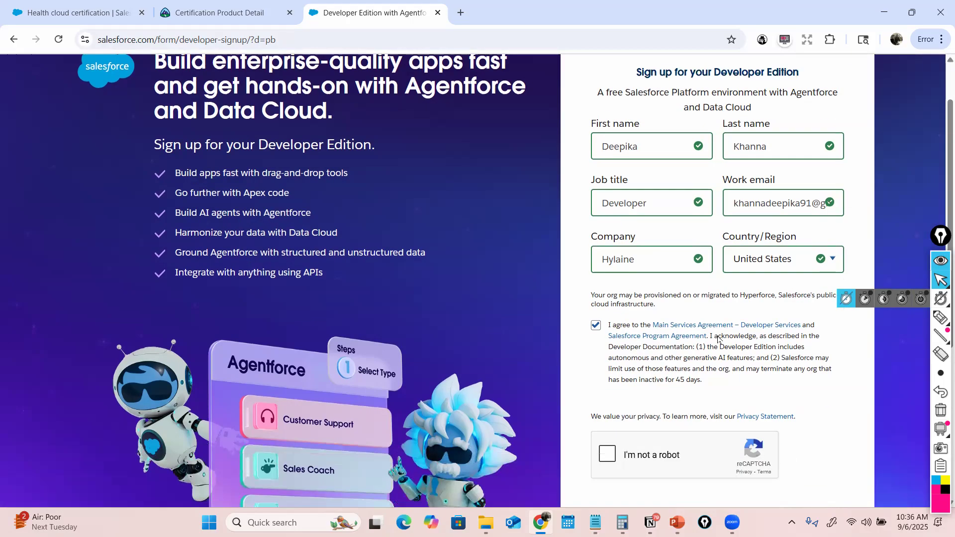
{"action": "scroll", "coordinate": [656, 247], "scroll_direction": "up", "scroll_amount": 2}
{"action": "double_click", "coordinate": [651, 256]}
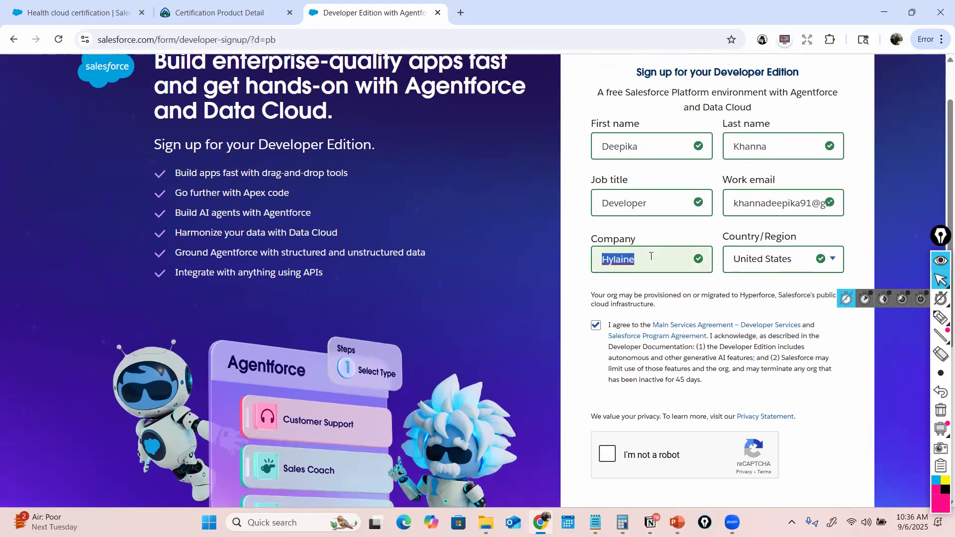
{"action": "type", "text": "MYTUTORIARA"}
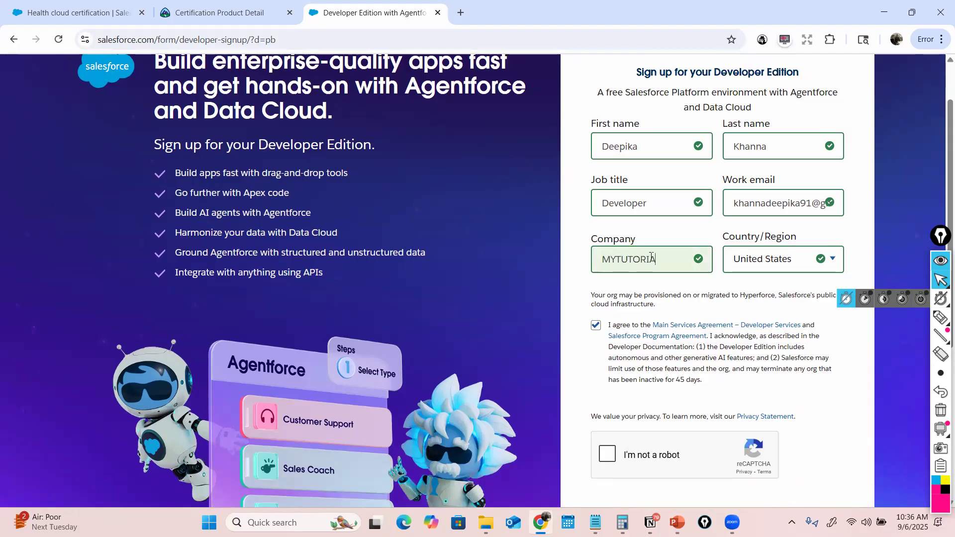
{"action": "key", "text": "BackSpace"}
{"action": "key", "text": "BackSpace"}
{"action": "type", "text": "LRACK"}
Complete the reCAPTCHA check and submit the Developer Edition sign-up form
{"action": "scroll", "coordinate": [651, 278], "scroll_direction": "down", "scroll_amount": 2}
{"action": "left_click", "coordinate": [608, 330]}
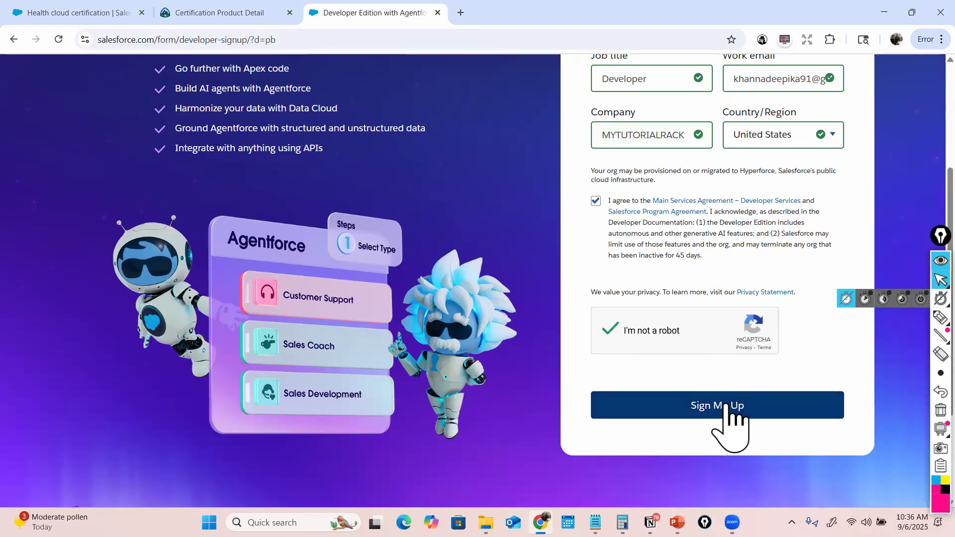
{"action": "left_click", "coordinate": [728, 407]}
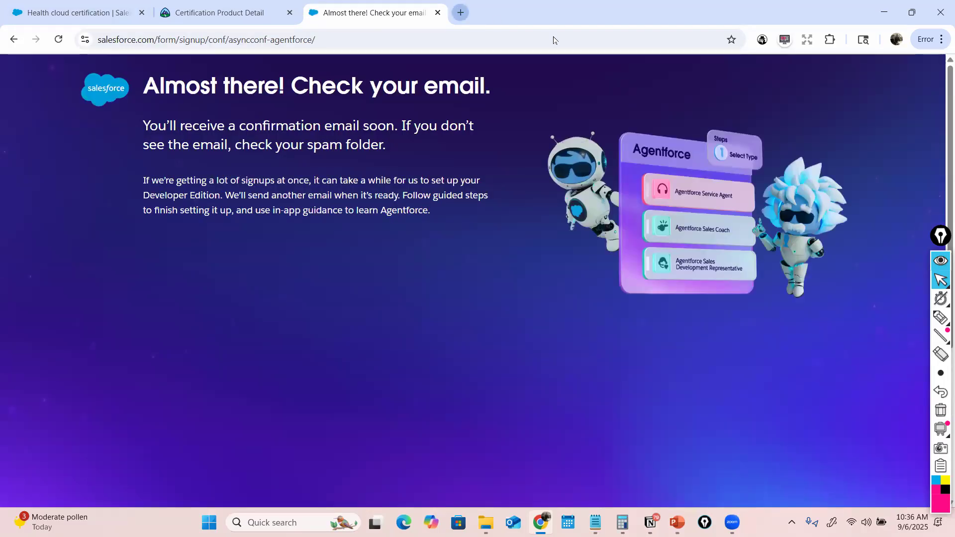
Open the Gmail inbox in a new browser tab alongside the sign-up confirmation page
{"action": "key", "text": "ctrl+t"}
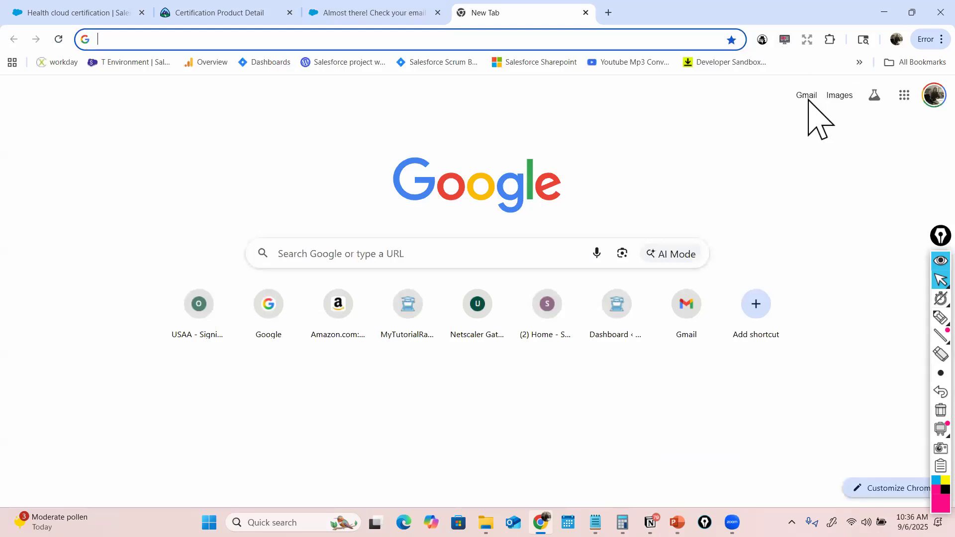
{"action": "left_click", "coordinate": [807, 97]}
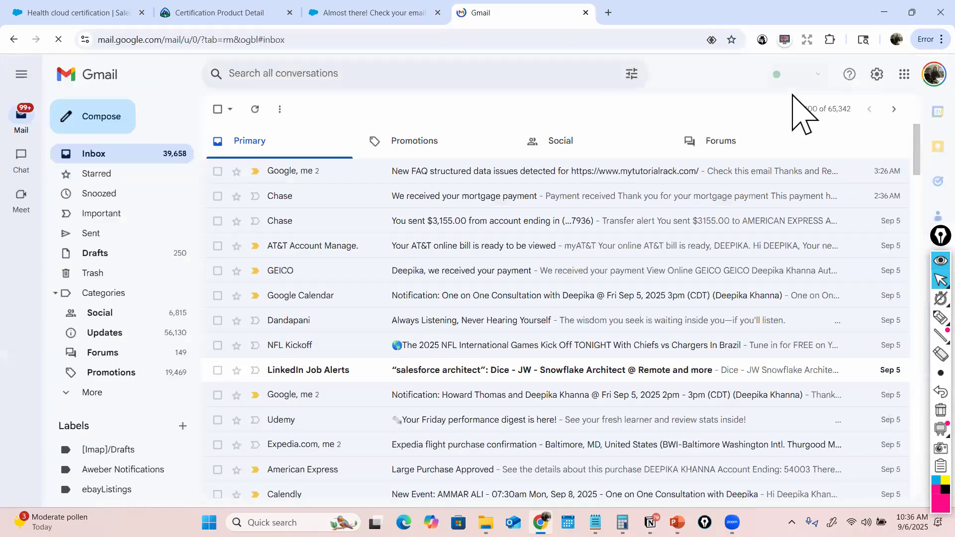
{"action": "left_click", "coordinate": [379, 8]}
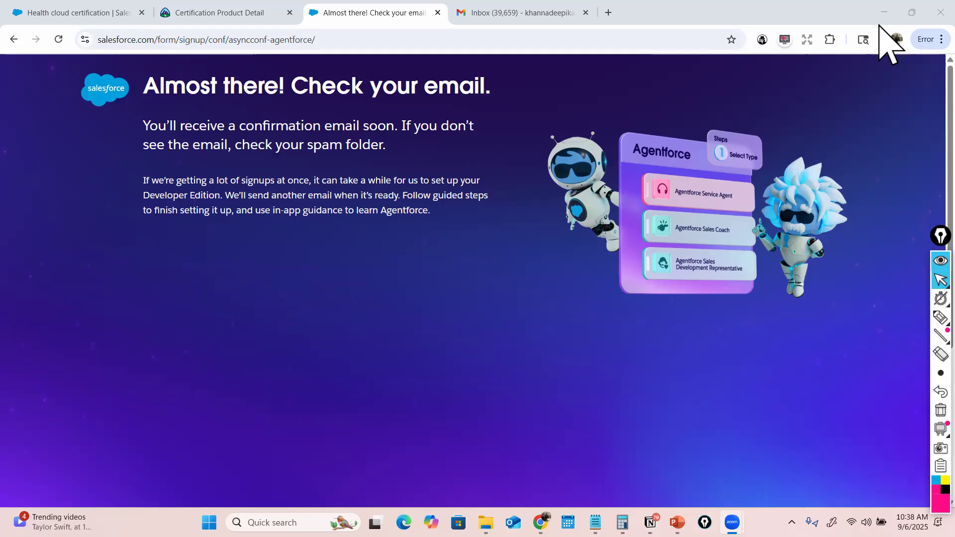
{"action": "left_click", "coordinate": [466, 14]}
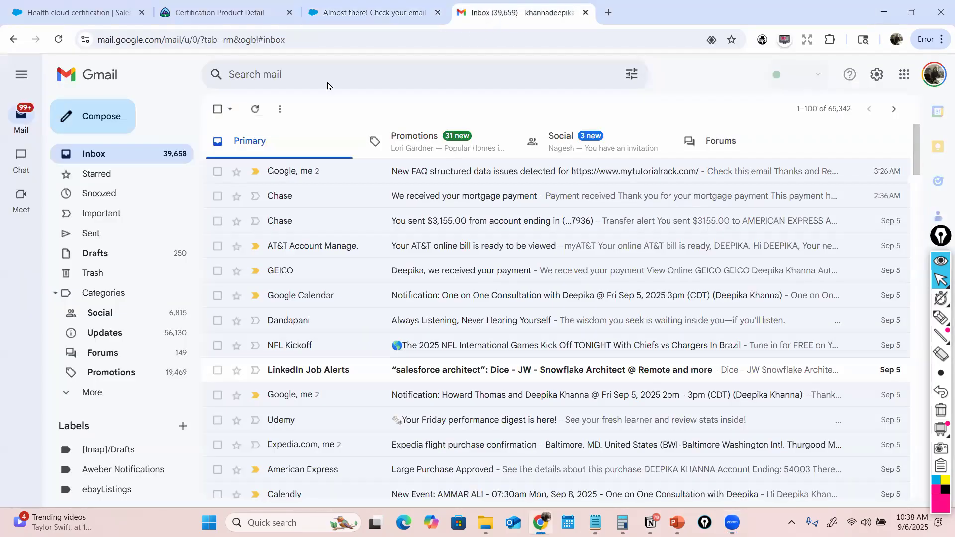
Check the Gmail Spam folder for the Salesforce confirmation email
{"action": "left_click", "coordinate": [92, 393]}
{"action": "scroll", "coordinate": [107, 455], "scroll_direction": "down", "scroll_amount": 4}
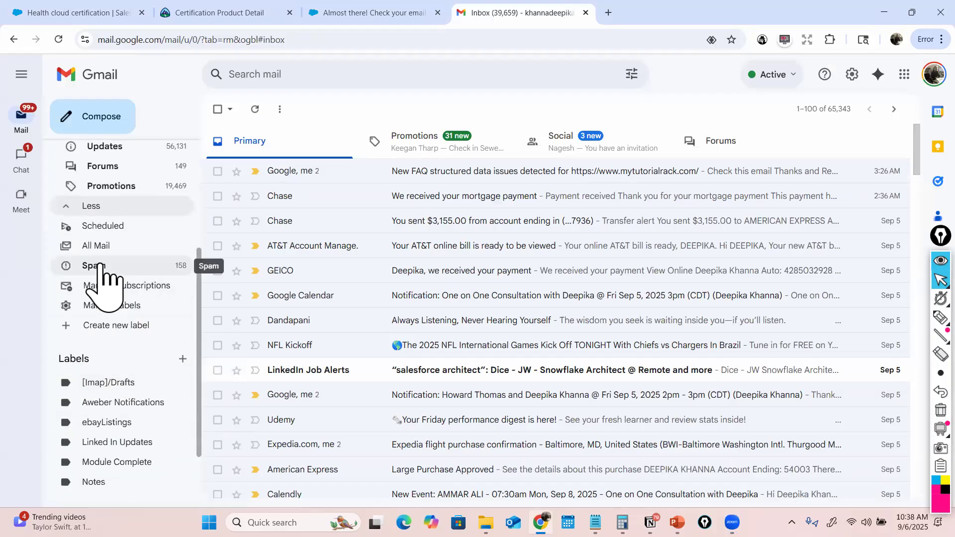
{"action": "left_click", "coordinate": [95, 266]}
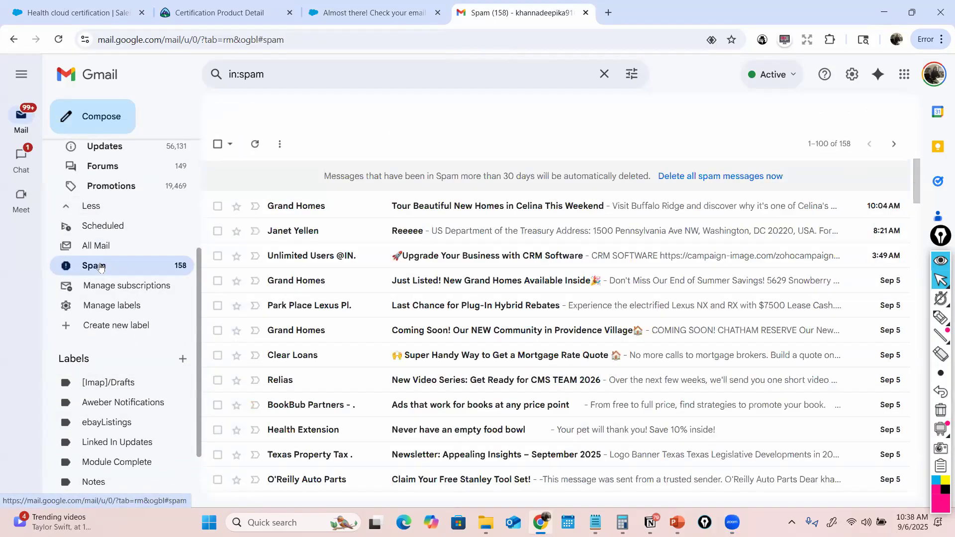
Return to the inbox and open the email "Welcome to Salesforce: Reset your password" down to its username details
{"action": "scroll", "coordinate": [103, 209], "scroll_direction": "up", "scroll_amount": 4}
{"action": "left_click", "coordinate": [89, 154]}
{"action": "left_click", "coordinate": [380, 5]}
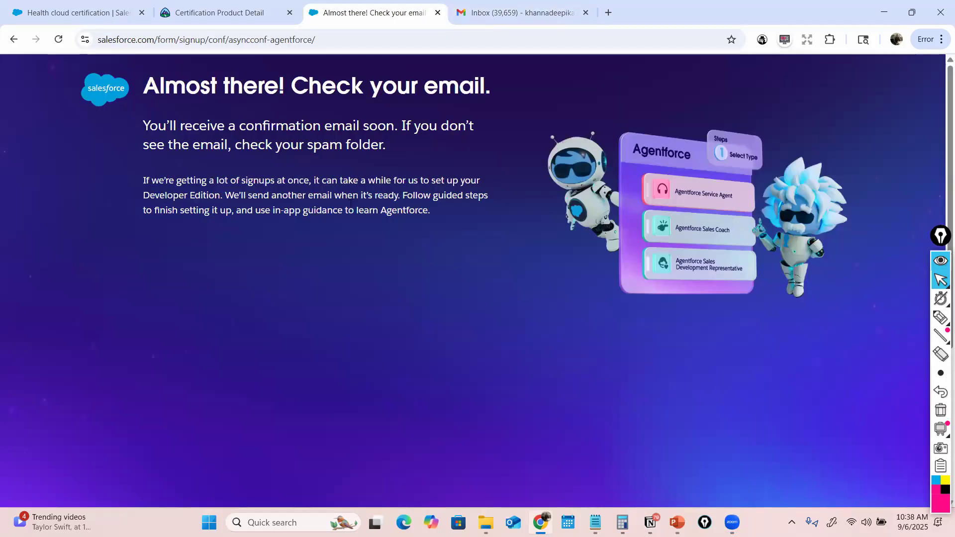
{"action": "left_click", "coordinate": [520, 12]}
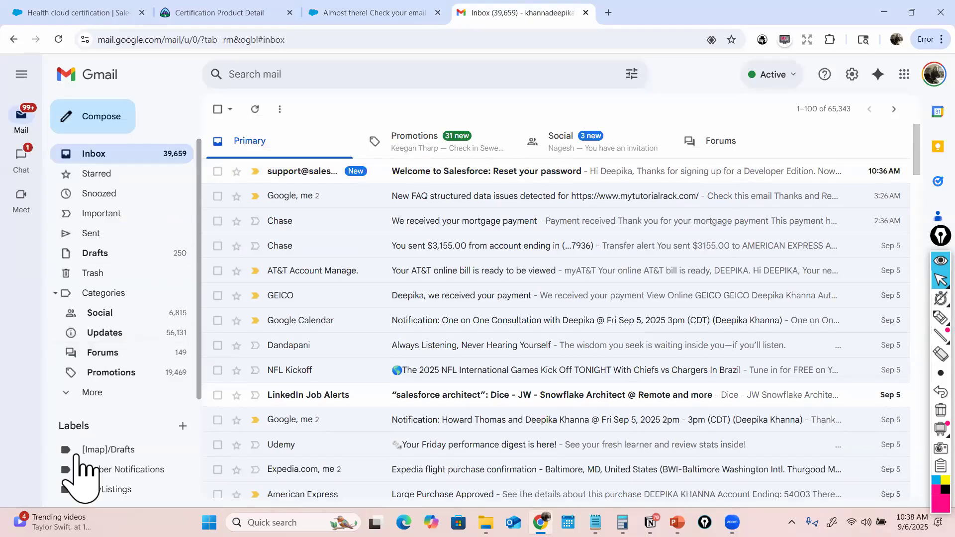
{"action": "left_click", "coordinate": [92, 393]}
{"action": "left_click", "coordinate": [511, 172]}
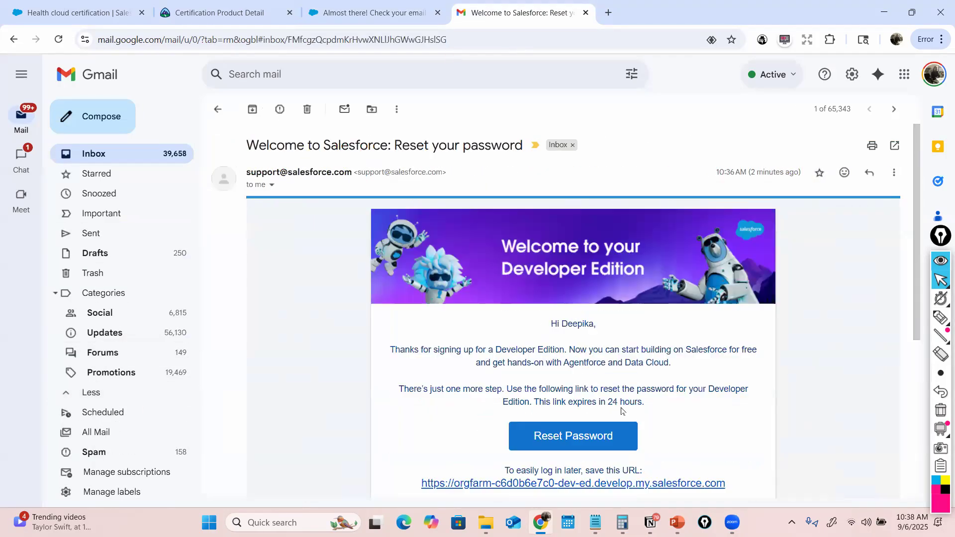
{"action": "scroll", "coordinate": [735, 404], "scroll_direction": "down", "scroll_amount": 3}
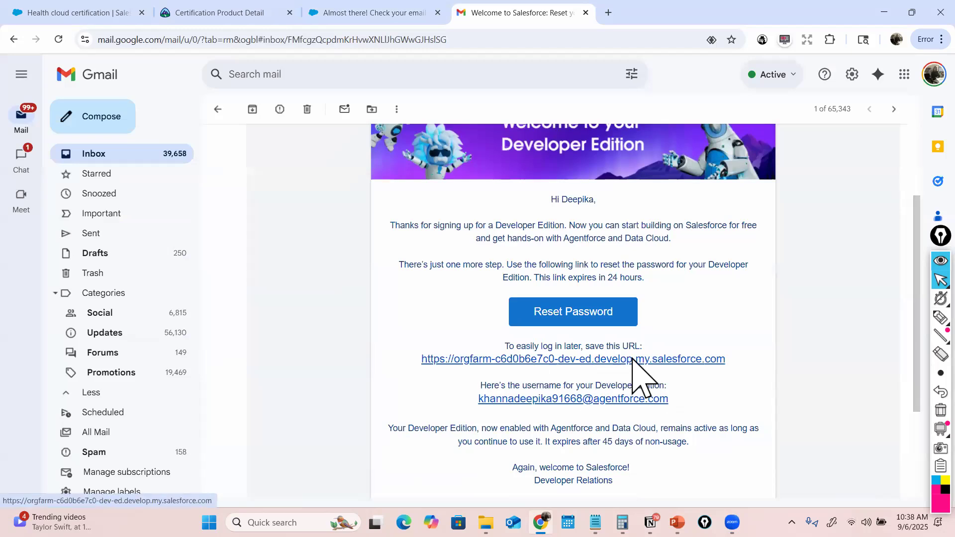
Copy the Developer Edition username from the welcome email into the untitled Notepad note and select the note's text
{"action": "left_click_drag", "start_coordinate": [698, 405], "coordinate": [476, 403]}
{"action": "key", "text": "ctrl+c"}
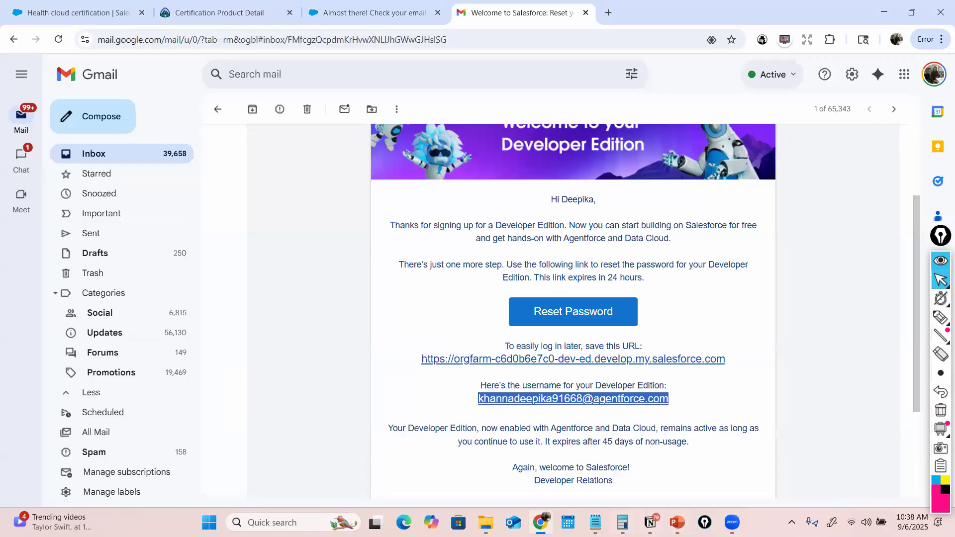
{"action": "left_click", "coordinate": [595, 522]}
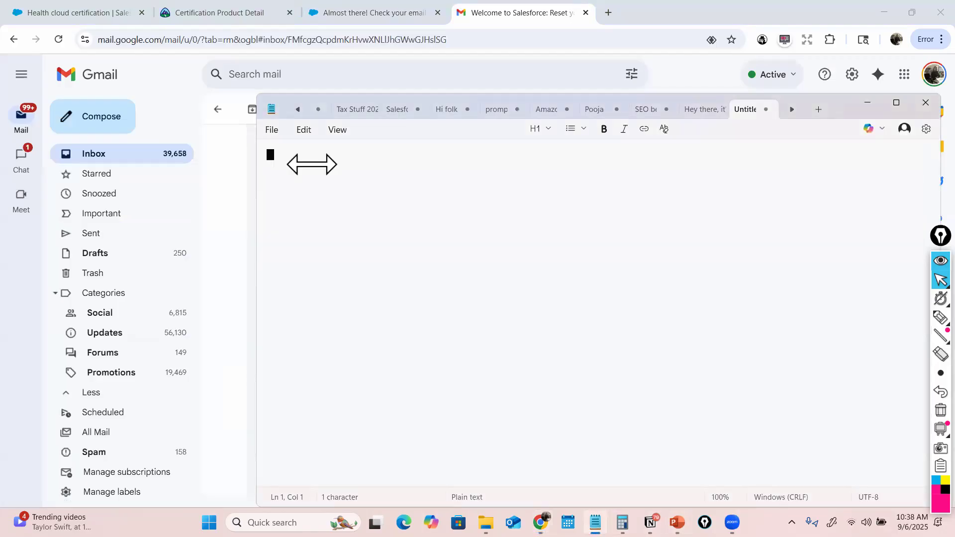
{"action": "key", "text": "ctrl+v"}
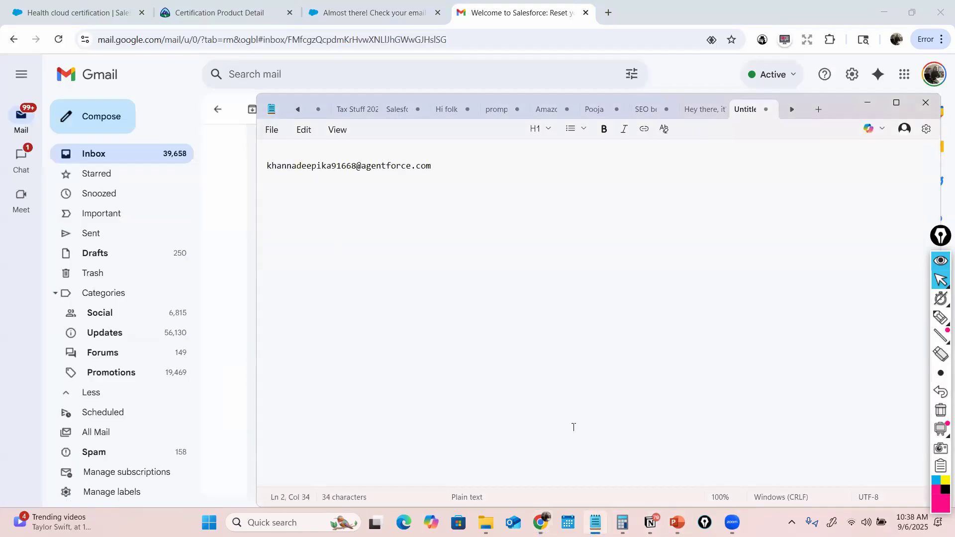
{"action": "key", "text": "ctrl+a"}
{"action": "key", "text": "ctrl+c"}
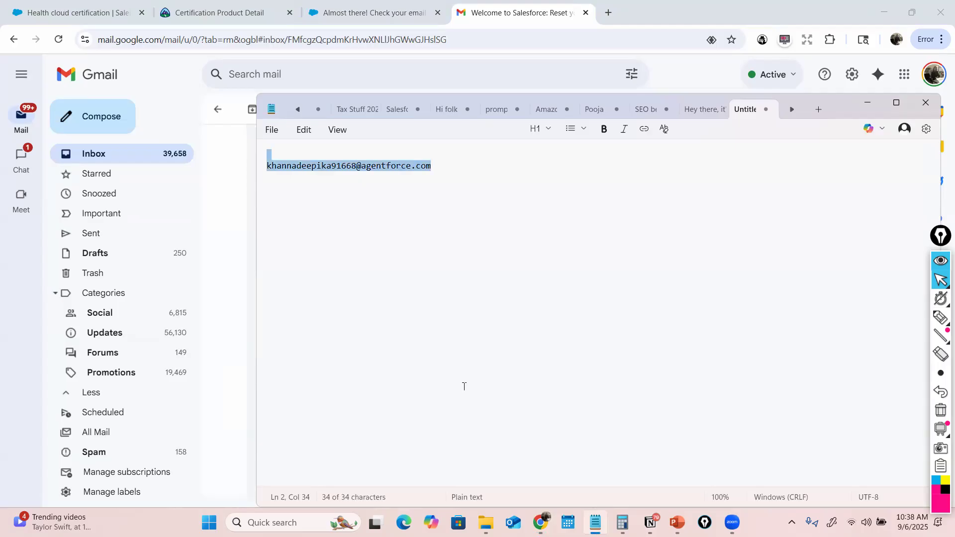
Switch to PowerPoint, exit the slide show and paste the username below the link on the "Create a Free Developer Account" slide
{"action": "key", "text": "alt+Tab"}
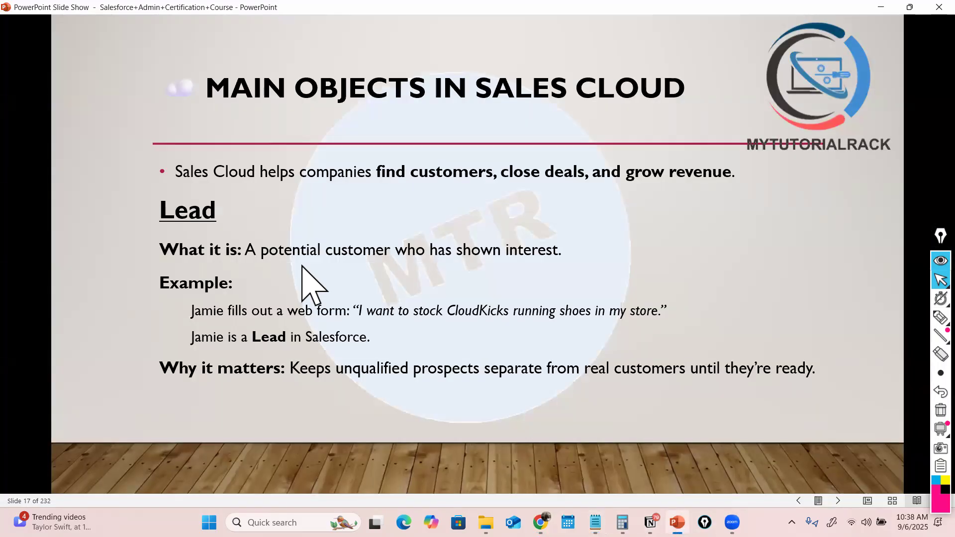
{"action": "key", "text": "Escape"}
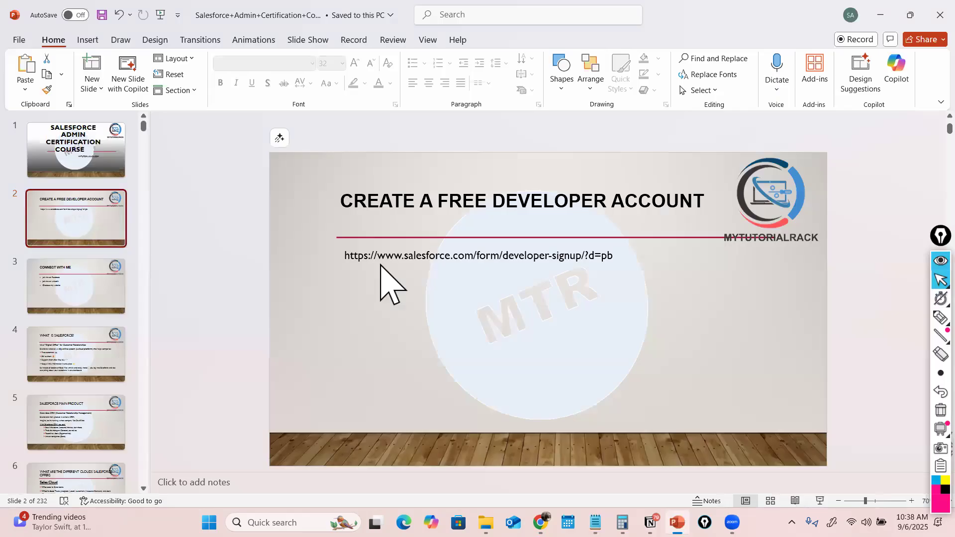
{"action": "double_click", "coordinate": [607, 256]}
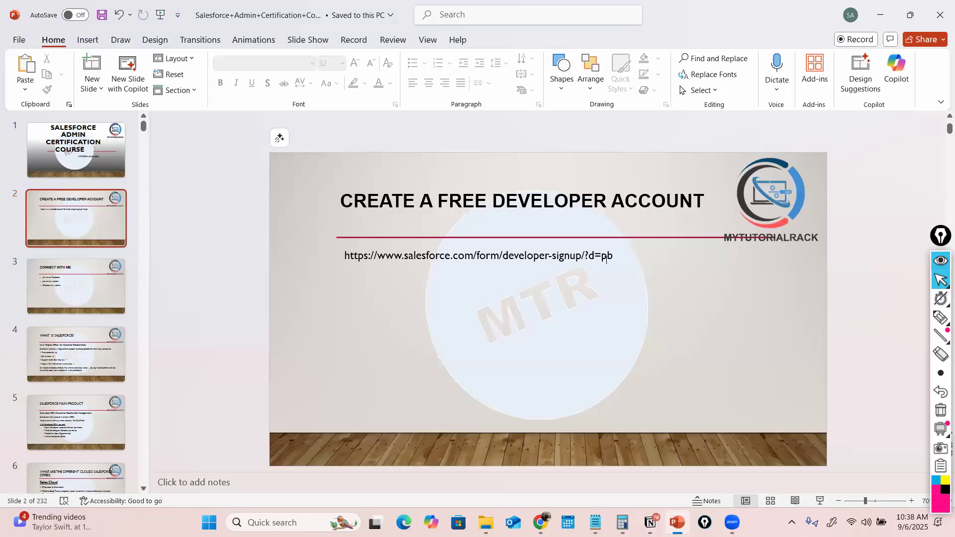
{"action": "left_click_drag", "start_coordinate": [635, 260], "coordinate": [643, 260]}
{"action": "left_click", "coordinate": [645, 260]}
{"action": "key", "text": "Return"}
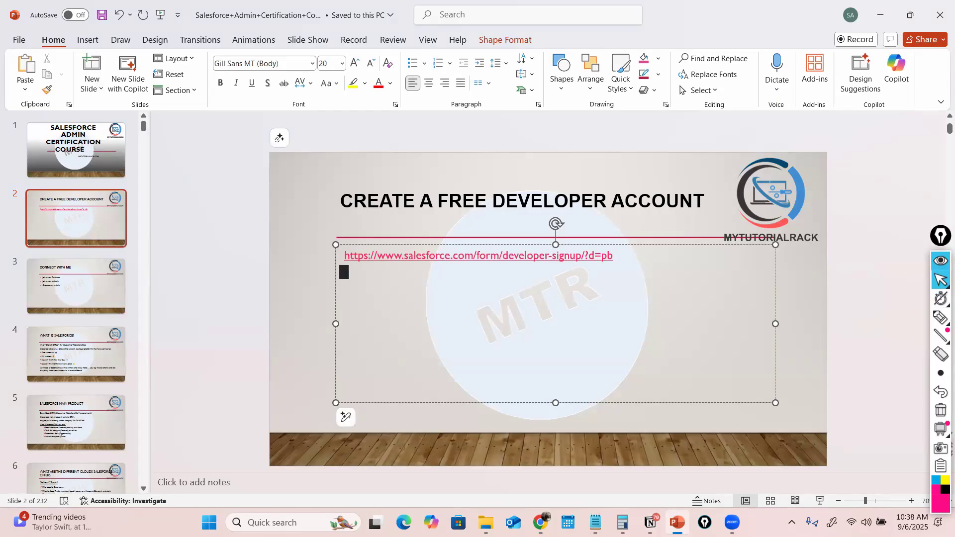
{"action": "key", "text": "ctrl+v"}
{"action": "key", "text": "Return"}
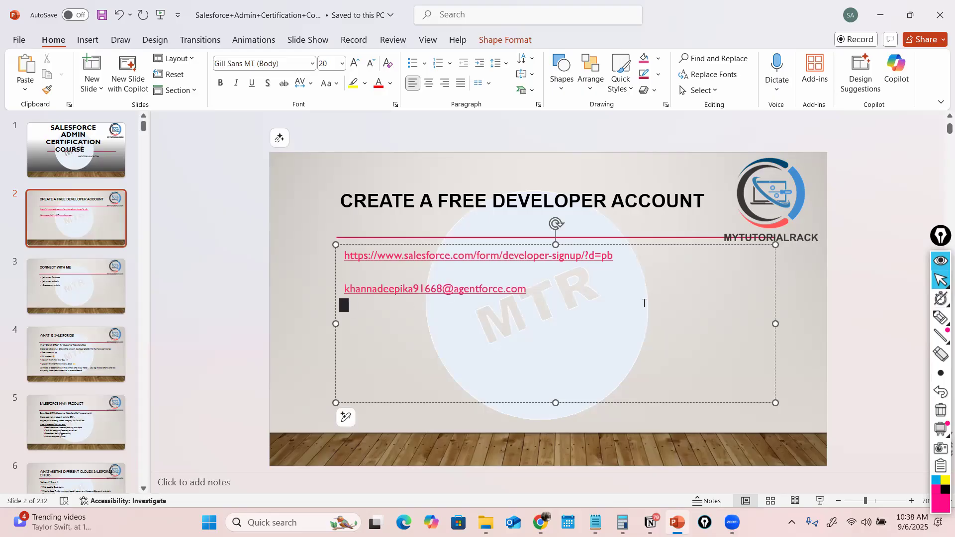
Copy the org's login URL from the welcome email in Gmail and switch back to the PowerPoint slide
{"action": "left_click", "coordinate": [541, 523]}
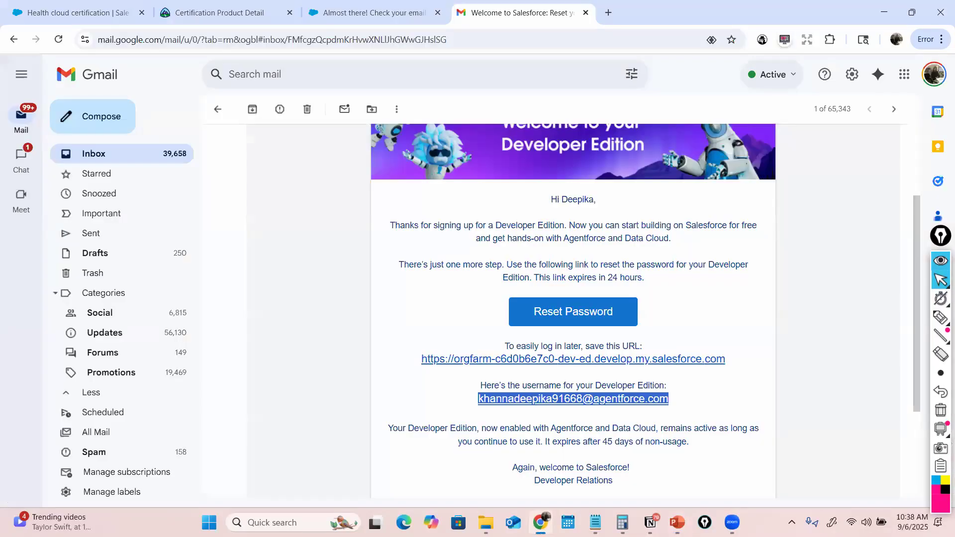
{"action": "left_click_drag", "start_coordinate": [454, 361], "coordinate": [421, 360]}
{"action": "key", "text": "ctrl+c"}
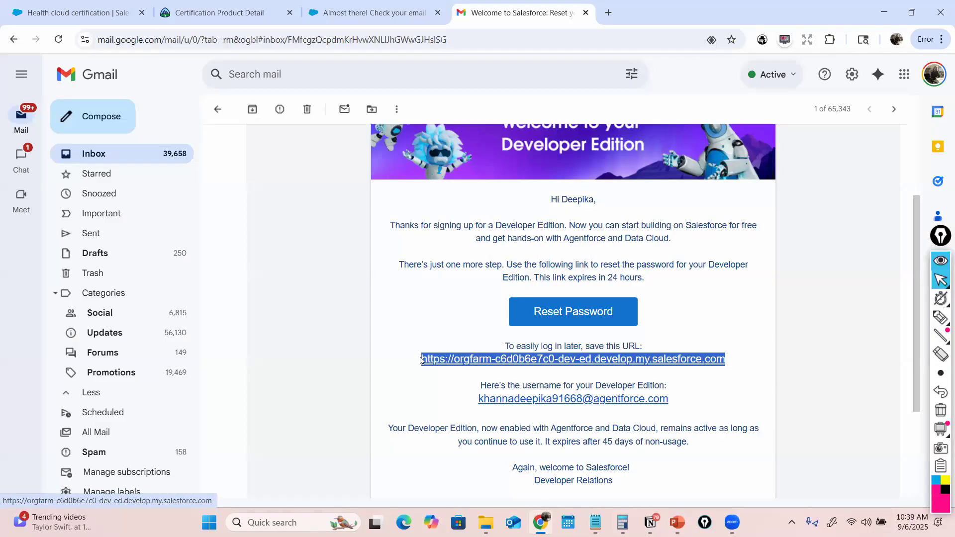
{"action": "left_click", "coordinate": [677, 522]}
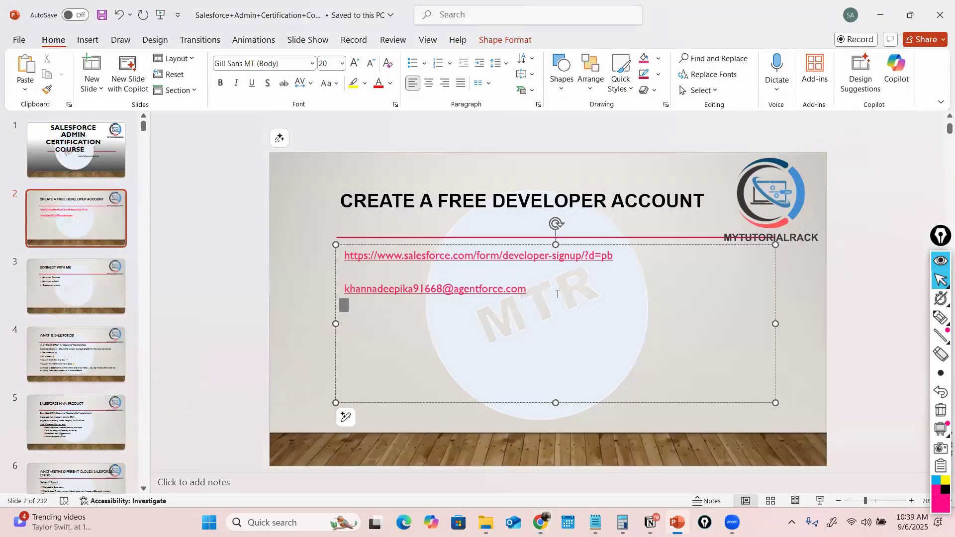
Try to paste the login URL with its source formatting onto the slide, and undo the paste and the move
{"action": "key", "text": "Escape"}
{"action": "key", "text": "ctrl+v"}
{"action": "key", "text": "ctrl+z"}
{"action": "key", "text": "Escape"}
{"action": "type", "text": "https://orgfarm-c6d0b6e7c8-dev-ed.develop.my.salesforce.com"}
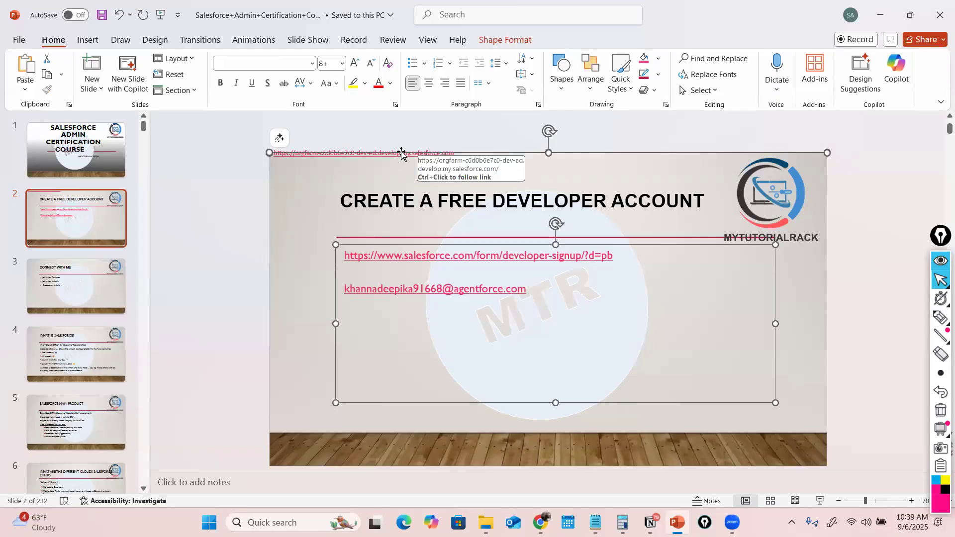
{"action": "mouse_move", "coordinate": [401, 153]}
{"action": "left_mouse_down"}
{"action": "mouse_move", "coordinate": [419, 194]}
{"action": "mouse_move", "coordinate": [393, 155]}
{"action": "left_mouse_up"}
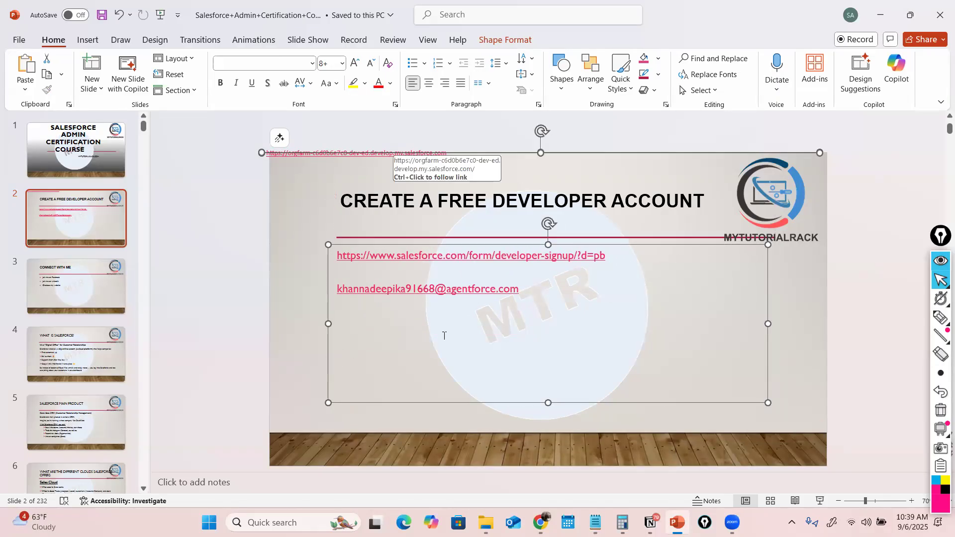
{"action": "key", "text": "ctrl+z"}
{"action": "key", "text": "ctrl+z"}
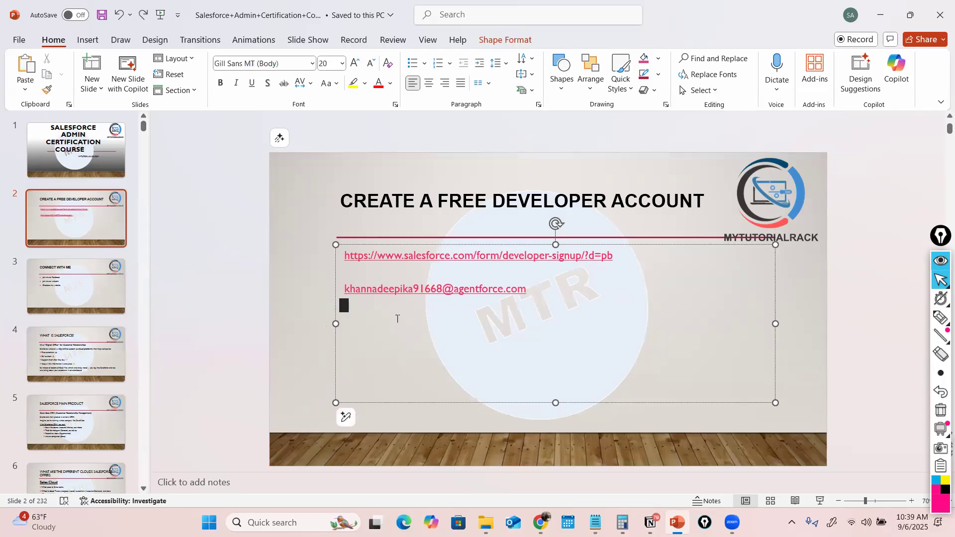
Paste the login URL as text only below the username on the slide, save the presentation and return to the welcome email
{"action": "right_click", "coordinate": [431, 319]}
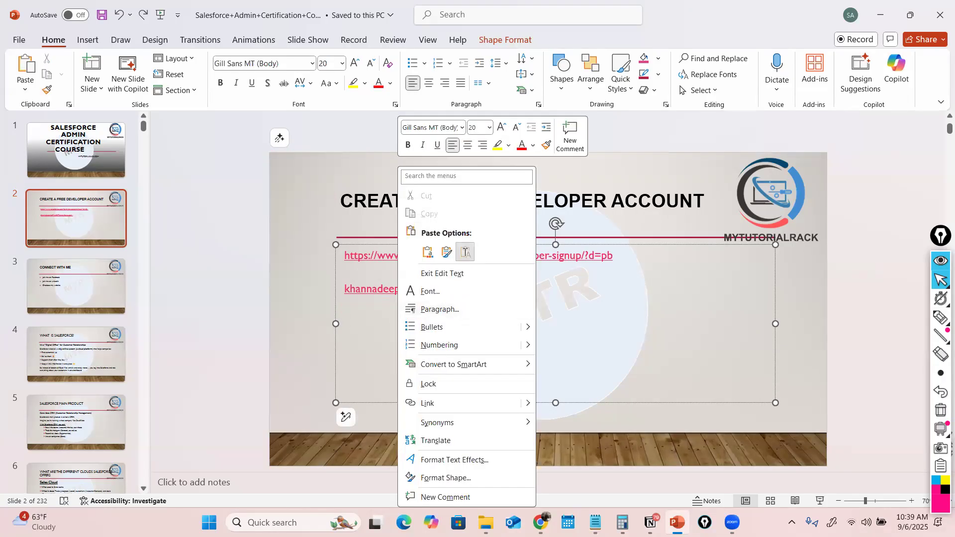
{"action": "left_click", "coordinate": [465, 252]}
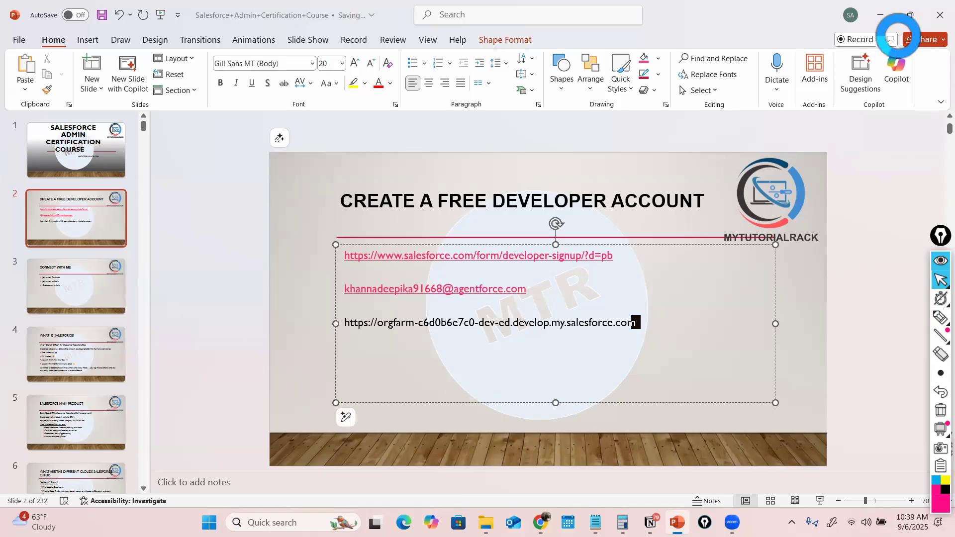
{"action": "left_click", "coordinate": [883, 15]}
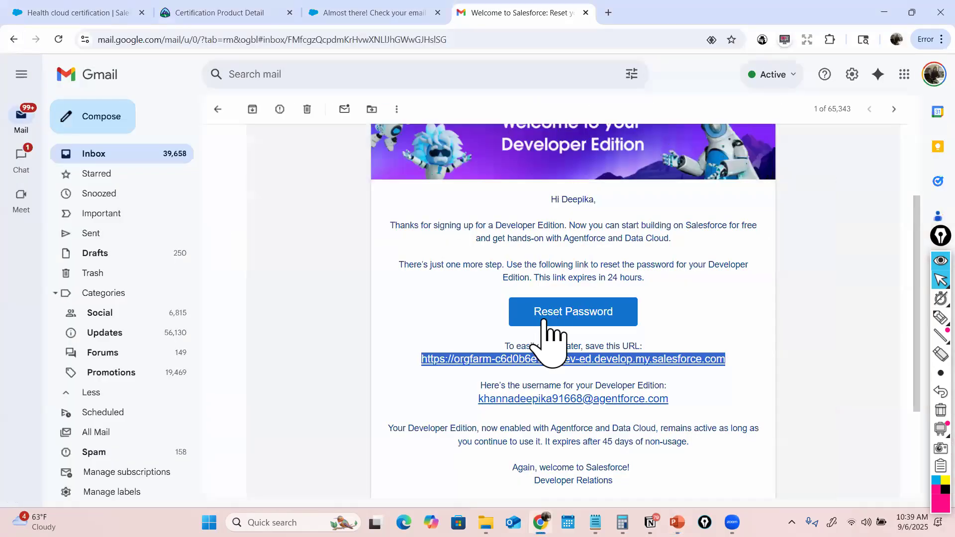
Open the password reset link in the welcome email, enter and confirm the new password, answer the security question and submit the change
{"action": "left_click", "coordinate": [574, 312]}
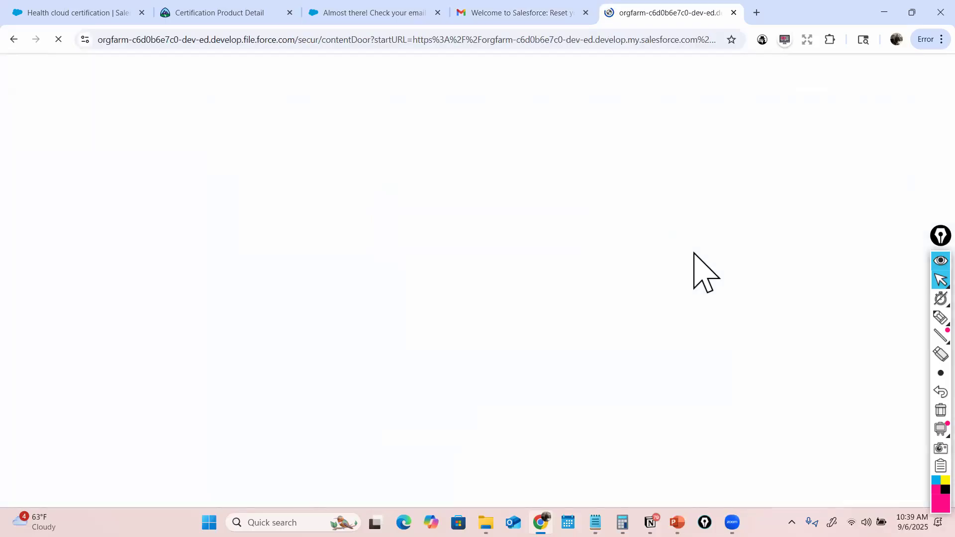
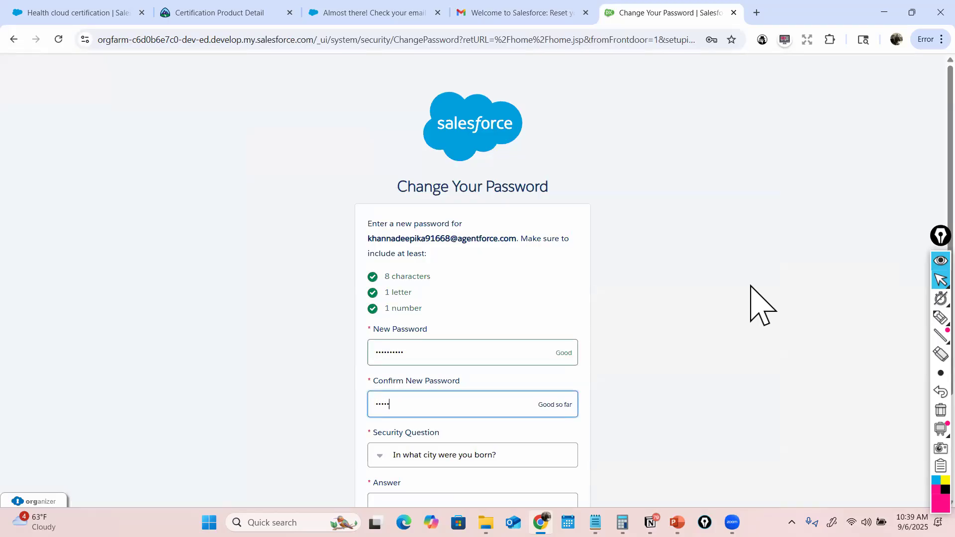
{"action": "key", "text": "Tab"}
{"action": "key", "text": "Tab"}
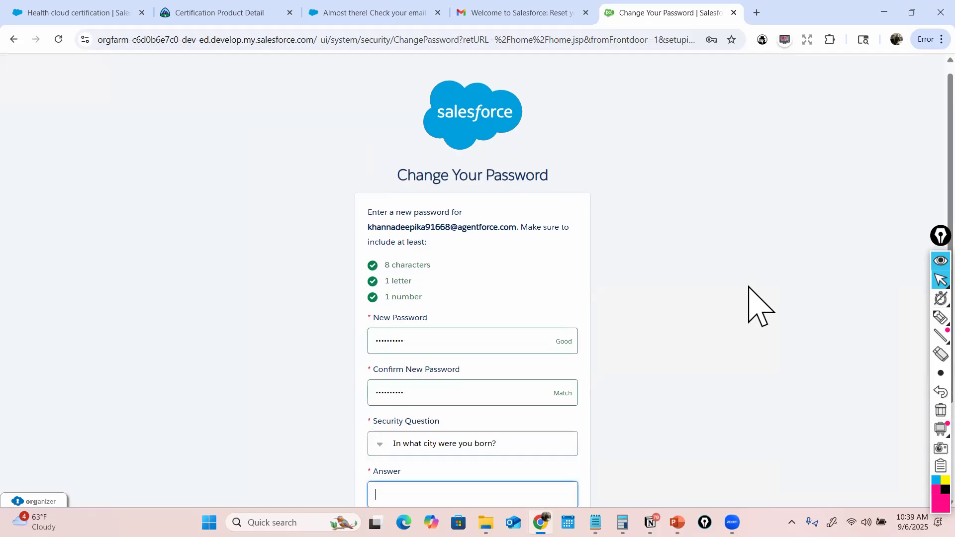
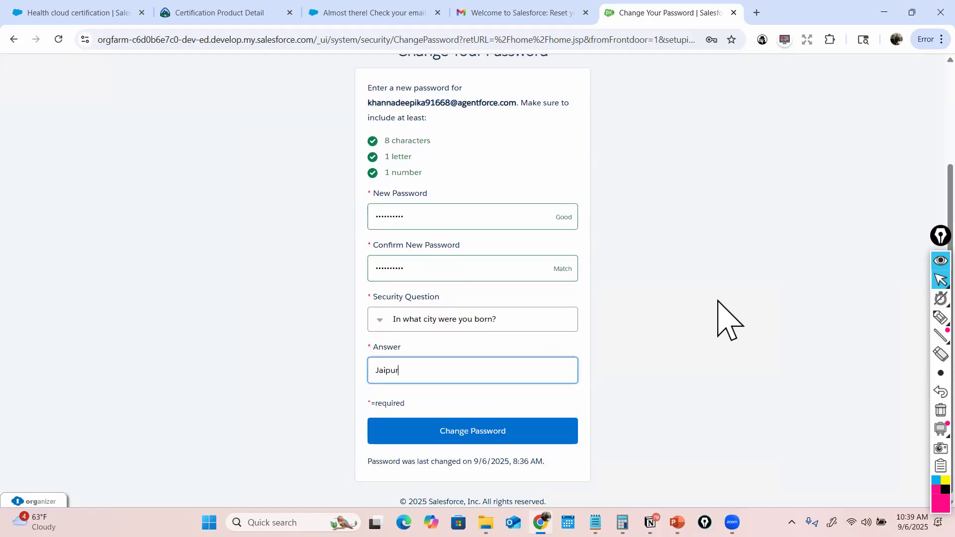
{"action": "left_click", "coordinate": [452, 423]}
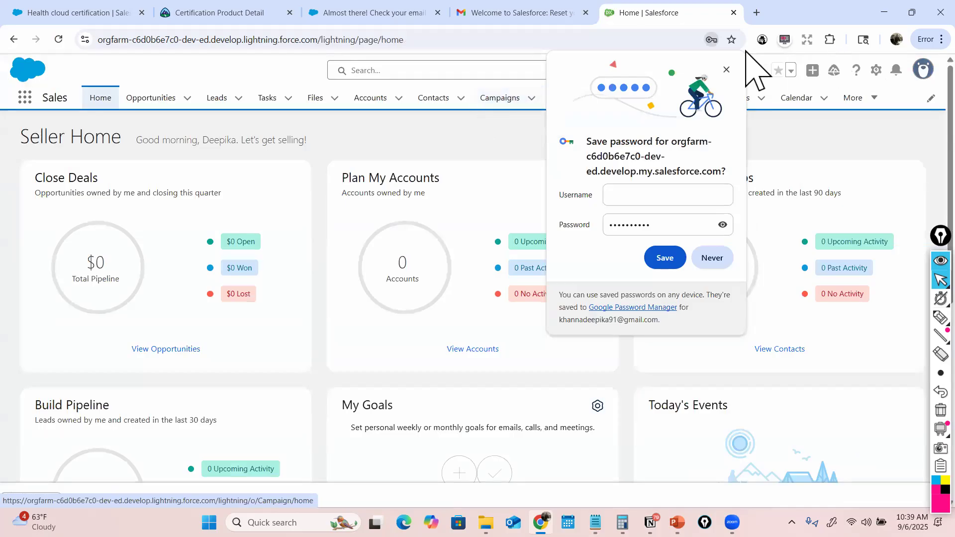
Decline saving the password in the browser and dismiss the "Stay ahead of incidents" prompt
{"action": "left_click", "coordinate": [707, 252]}
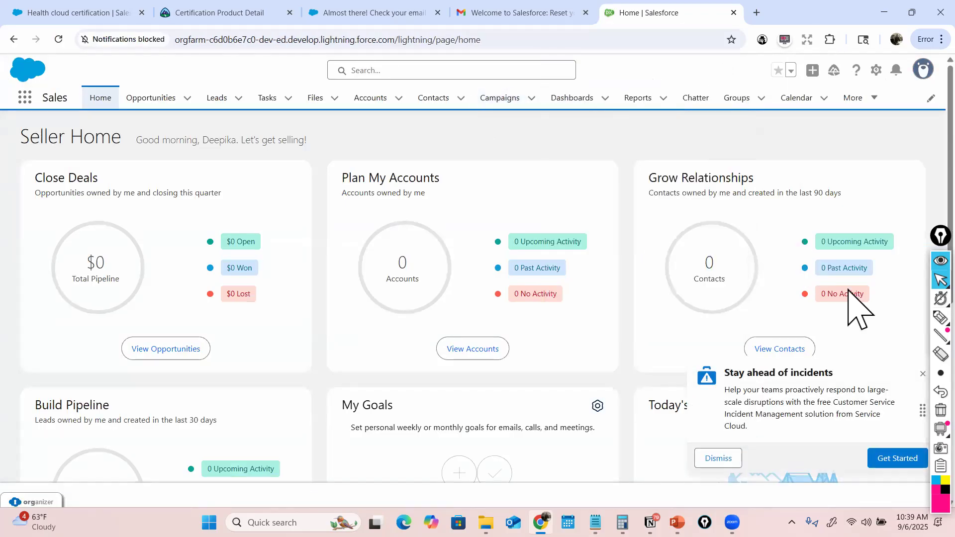
{"action": "left_click", "coordinate": [923, 374]}
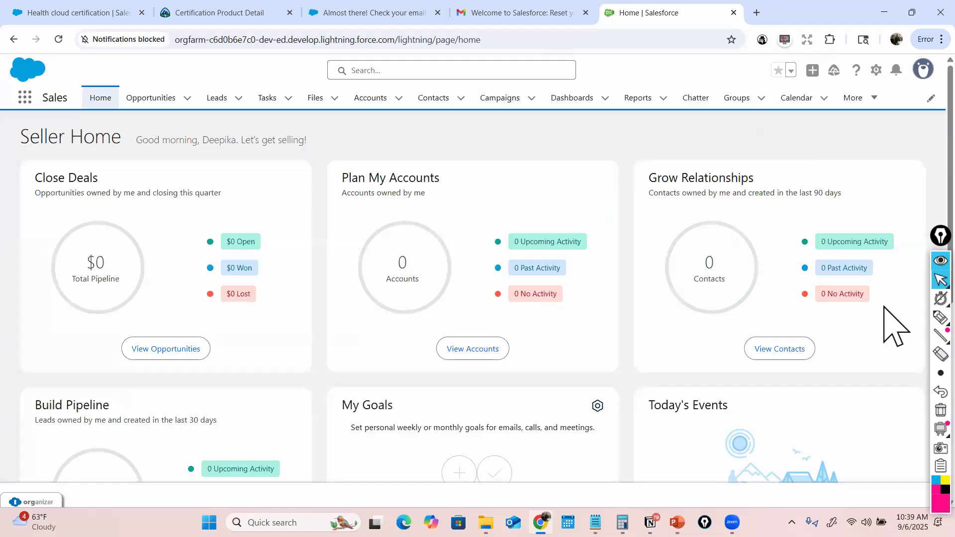
Browse all available apps in the App Launcher and close it
{"action": "left_click", "coordinate": [26, 99]}
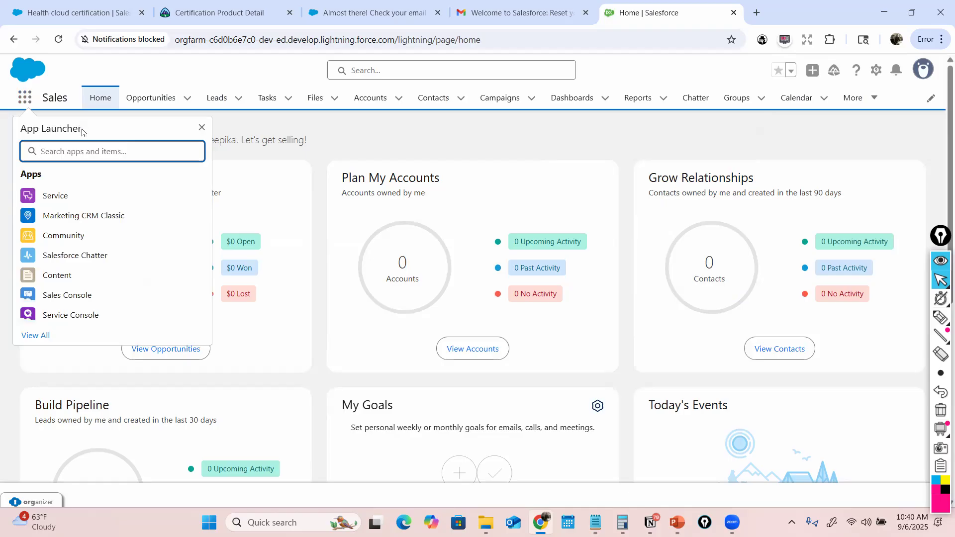
{"action": "left_click_drag", "start_coordinate": [83, 132], "coordinate": [18, 133]}
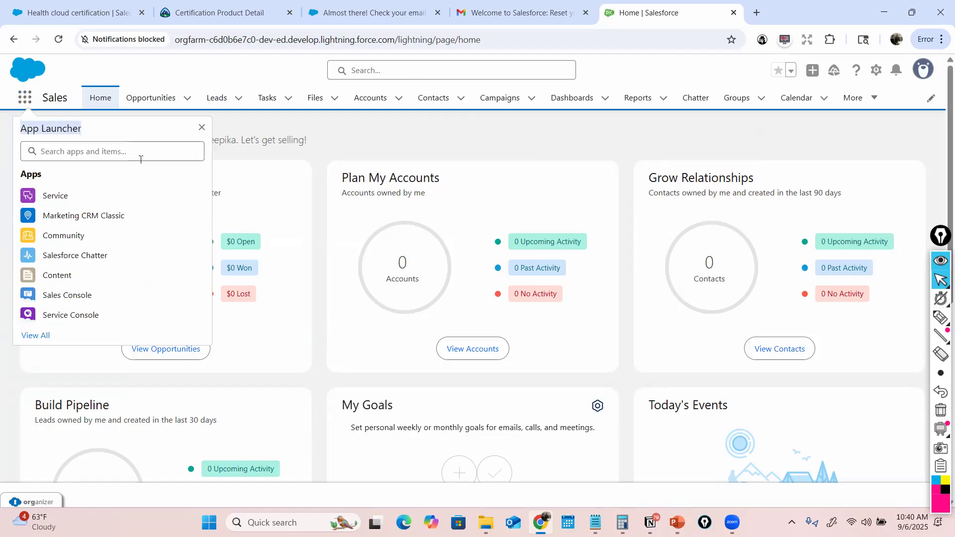
{"action": "left_click", "coordinate": [39, 341]}
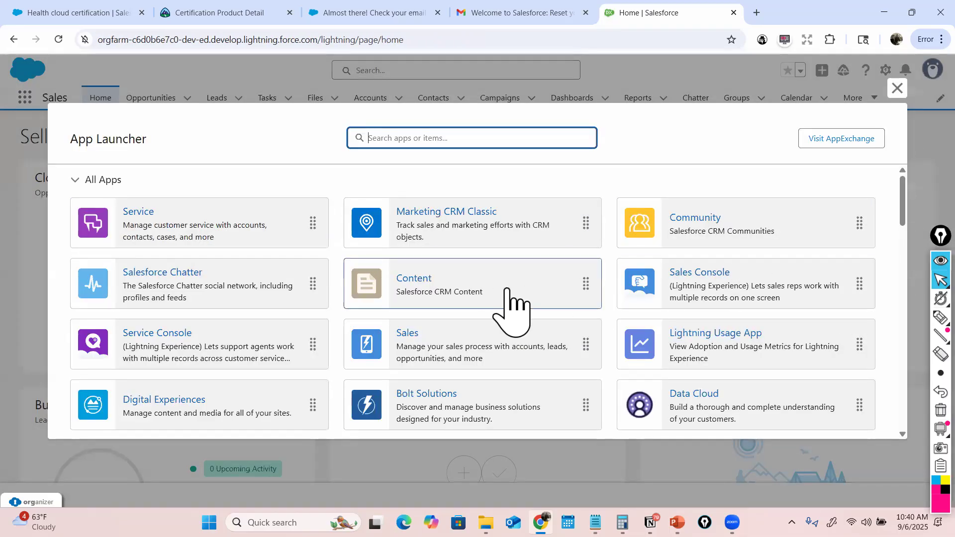
{"action": "scroll", "coordinate": [626, 268], "scroll_direction": "down", "scroll_amount": 1}
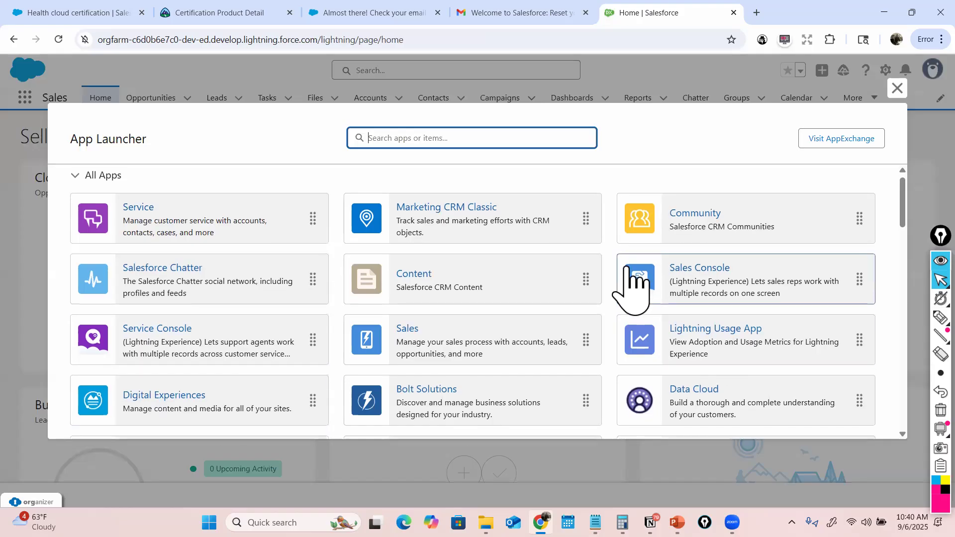
{"action": "scroll", "coordinate": [647, 273], "scroll_direction": "down", "scroll_amount": 2}
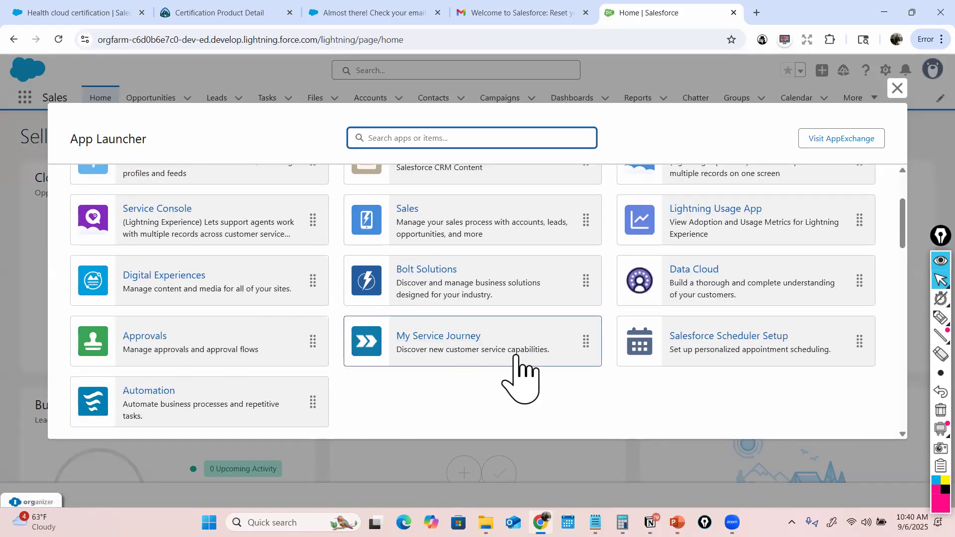
{"action": "scroll", "coordinate": [550, 271], "scroll_direction": "up", "scroll_amount": 3}
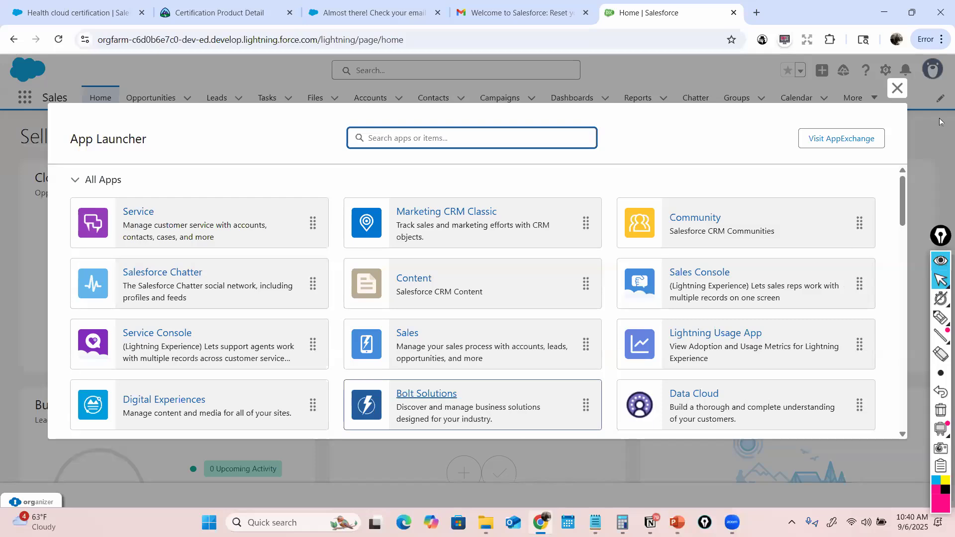
{"action": "left_click", "coordinate": [897, 88]}
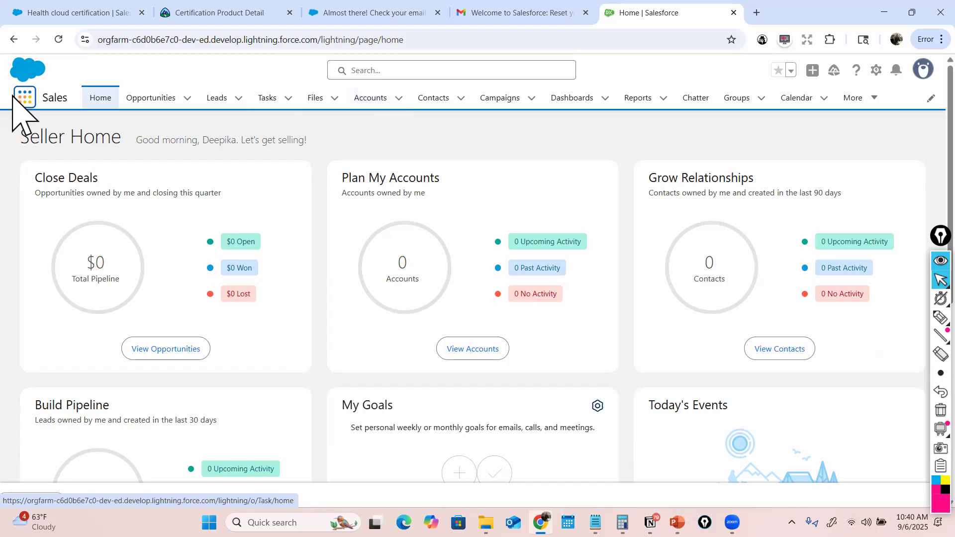
Switch the org from Lightning Experience to Salesforce Classic through the user's profile options
{"action": "left_click", "coordinate": [925, 71]}
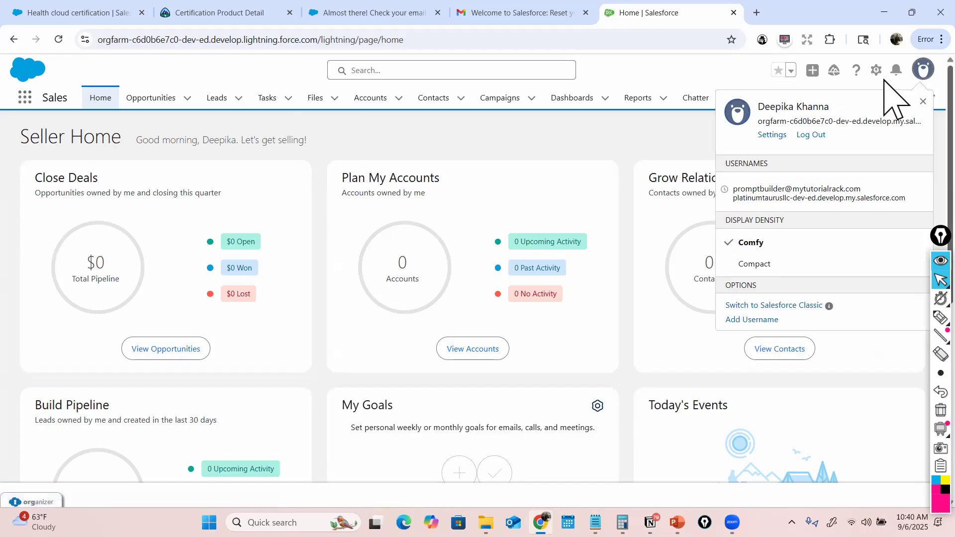
{"action": "left_click", "coordinate": [898, 65]}
{"action": "left_click", "coordinate": [924, 70]}
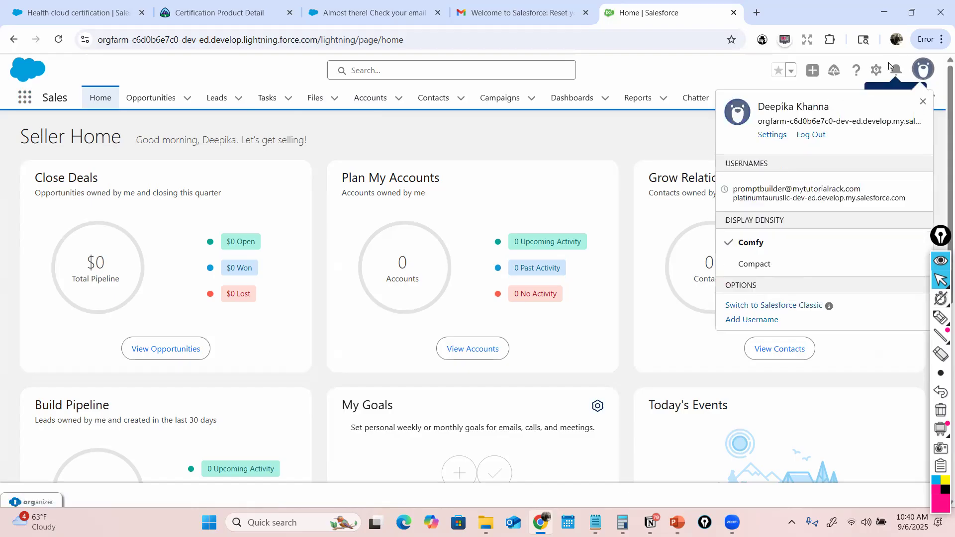
{"action": "left_click", "coordinate": [745, 305]}
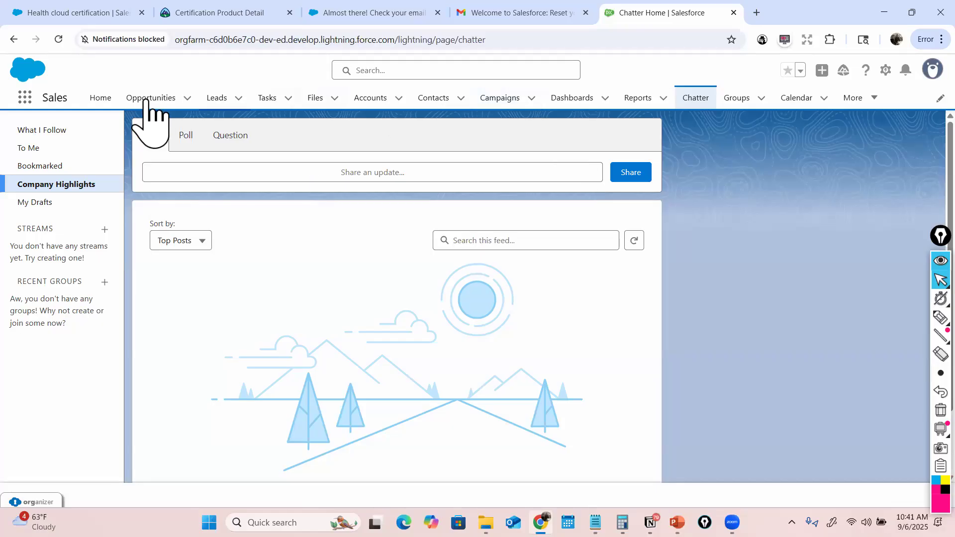
Open the Developer Console, view it maximized and minimize its window
{"action": "left_click", "coordinate": [885, 70]}
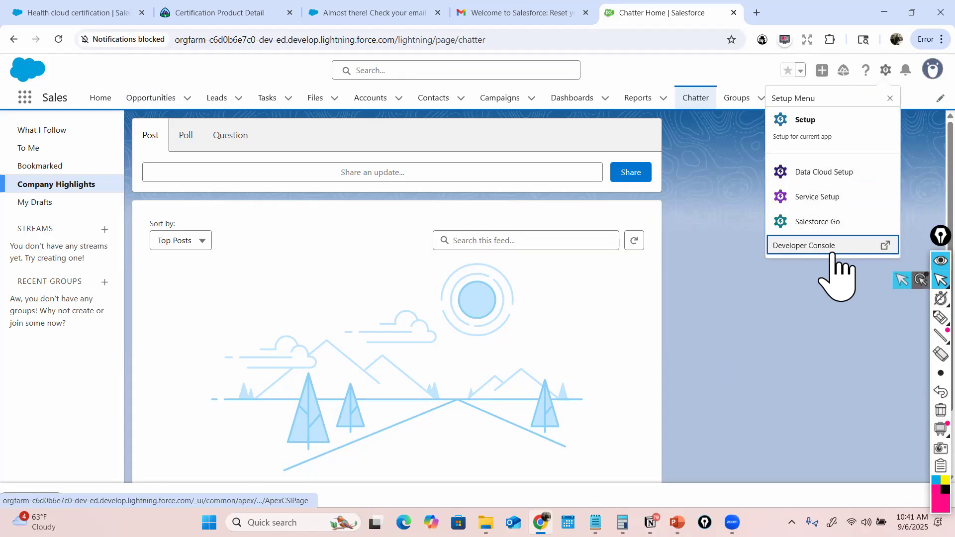
{"action": "left_click", "coordinate": [813, 245]}
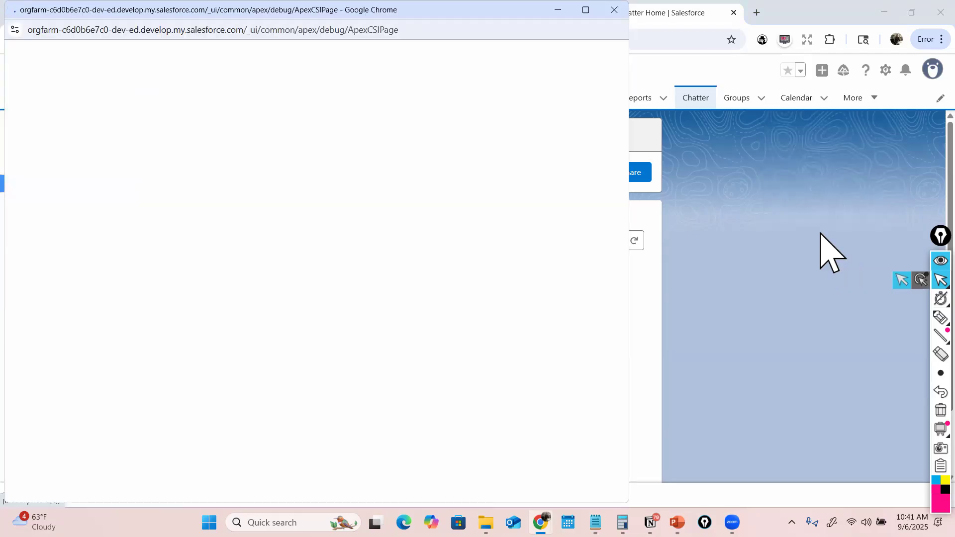
{"action": "left_click", "coordinate": [585, 9]}
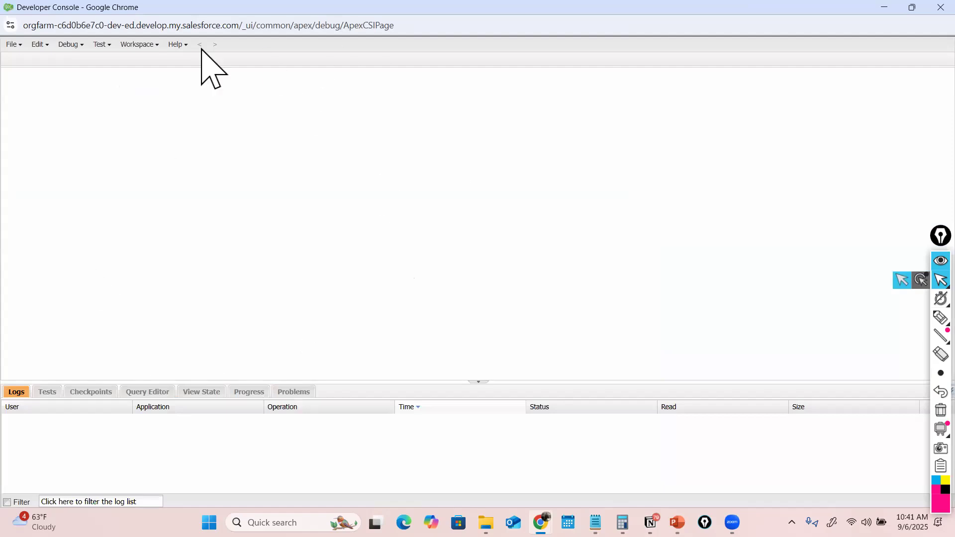
{"action": "left_click", "coordinate": [885, 7]}
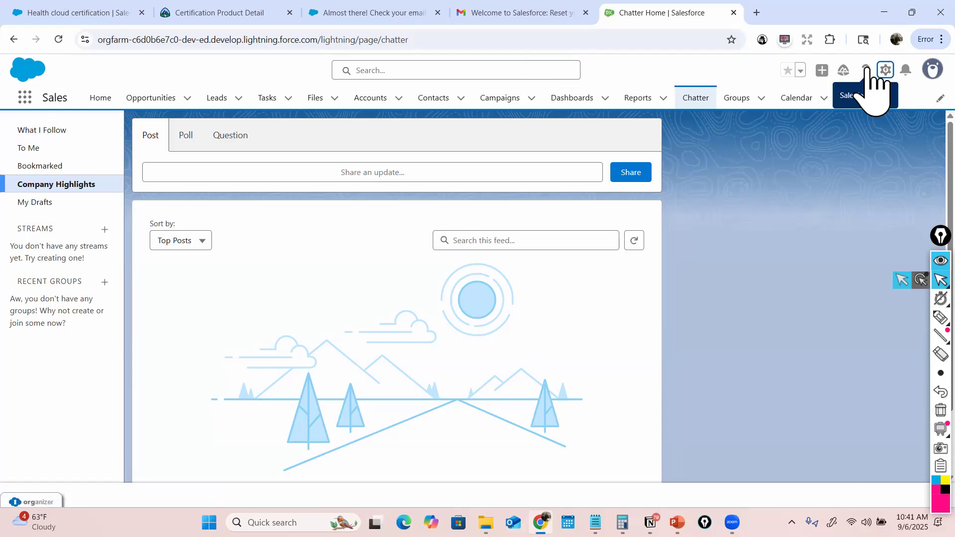
View the Guidance Center and the list of notifications
{"action": "left_click", "coordinate": [845, 72]}
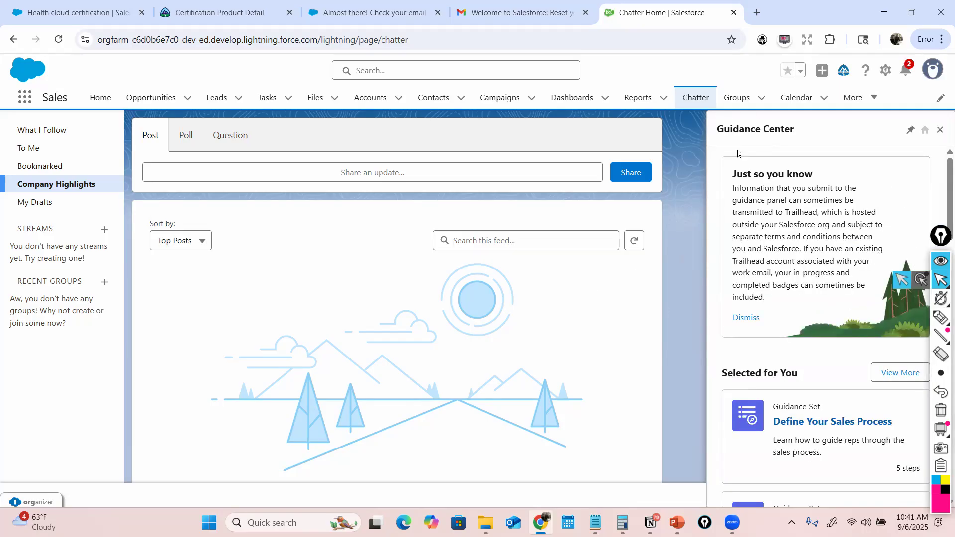
{"action": "left_click", "coordinate": [904, 70]}
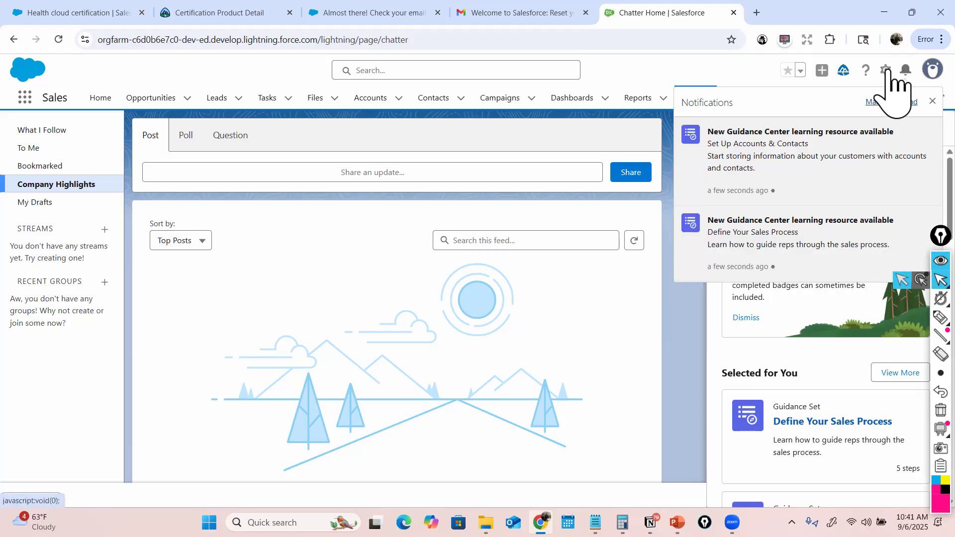
Close the Guidance Center and open the Advanced User Details page in the personal settings
{"action": "left_click", "coordinate": [932, 70]}
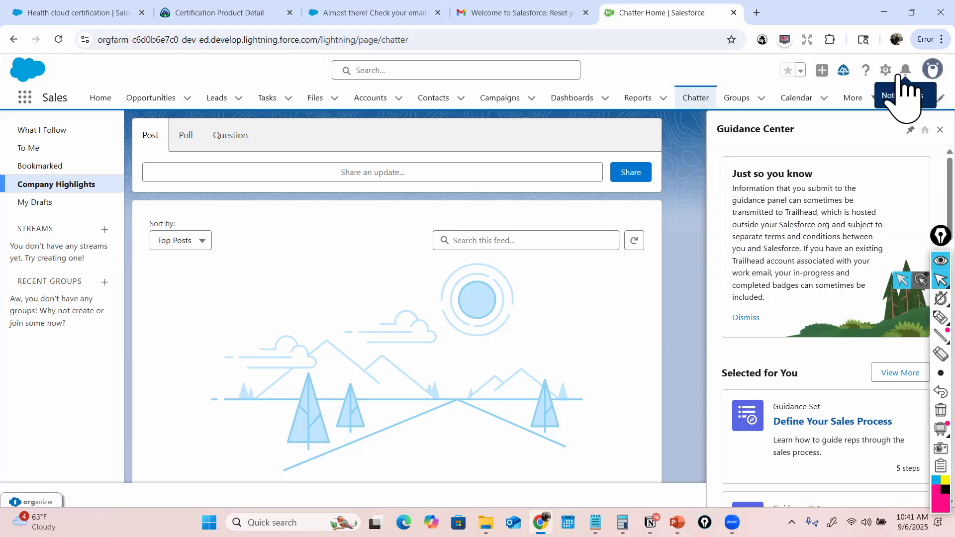
{"action": "left_click", "coordinate": [782, 135]}
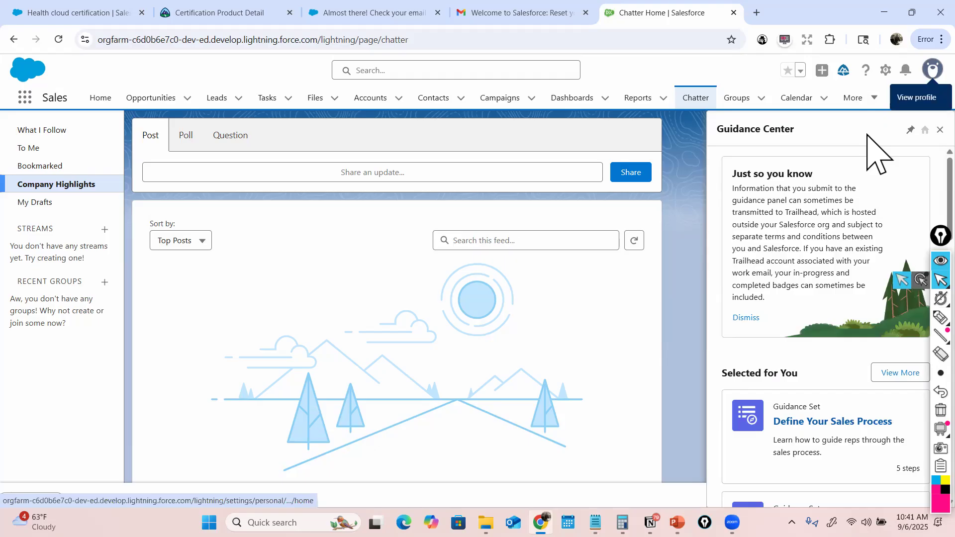
{"action": "left_click", "coordinate": [939, 130]}
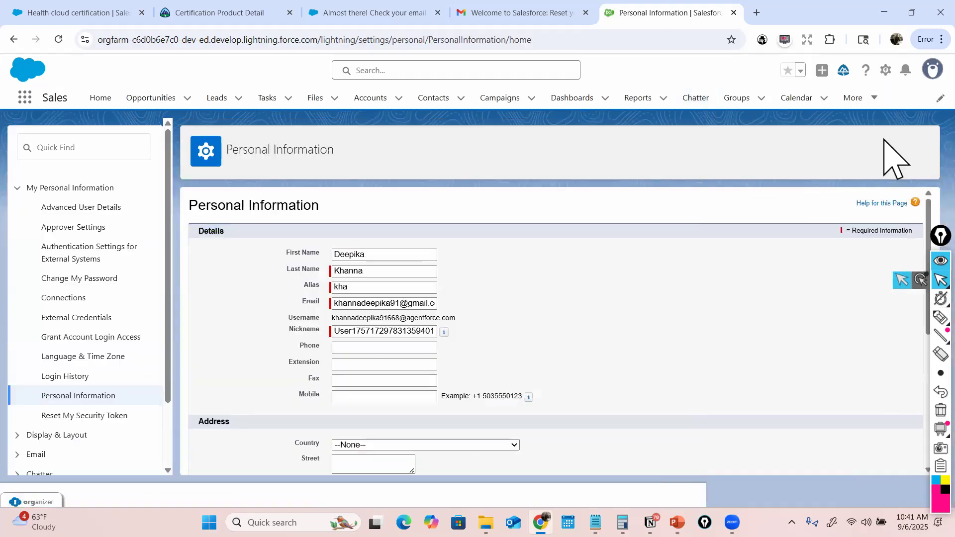
{"action": "scroll", "coordinate": [629, 334], "scroll_direction": "down", "scroll_amount": 3}
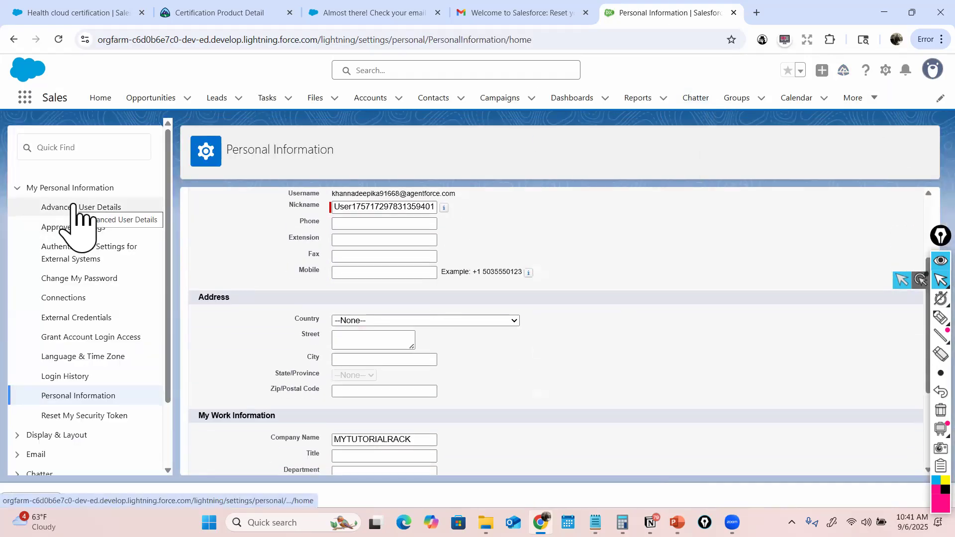
{"action": "left_click", "coordinate": [76, 209]}
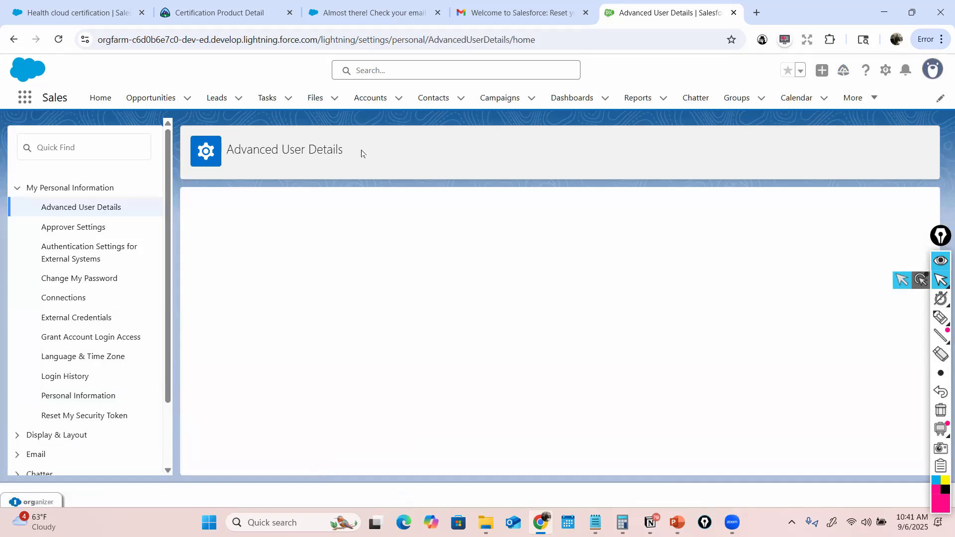
Examine the name, username, user license, role and profile in the User Detail section
{"action": "left_click_drag", "start_coordinate": [326, 287], "coordinate": [379, 289]}
{"action": "left_click_drag", "start_coordinate": [326, 325], "coordinate": [469, 324]}
{"action": "left_click_drag", "start_coordinate": [640, 300], "coordinate": [730, 300]}
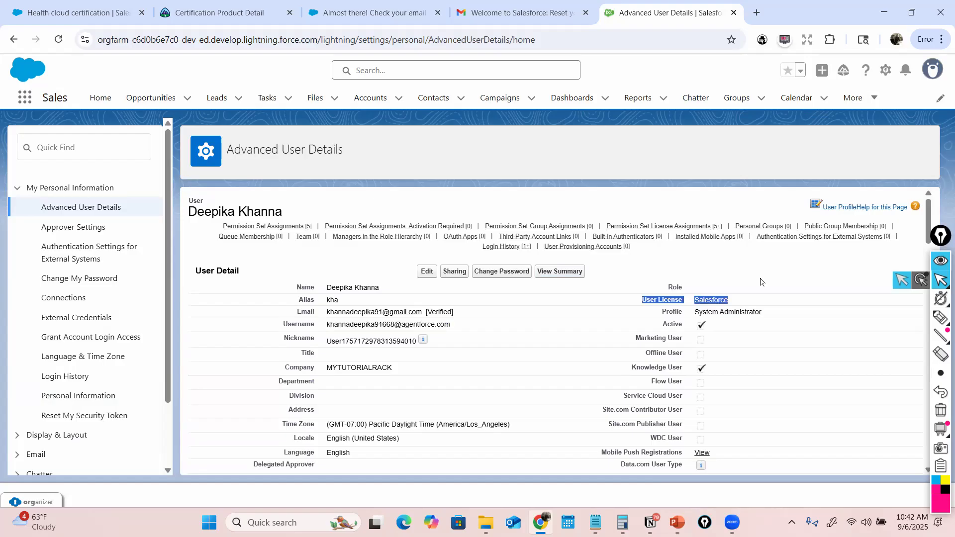
{"action": "left_click_drag", "start_coordinate": [776, 315], "coordinate": [659, 316]}
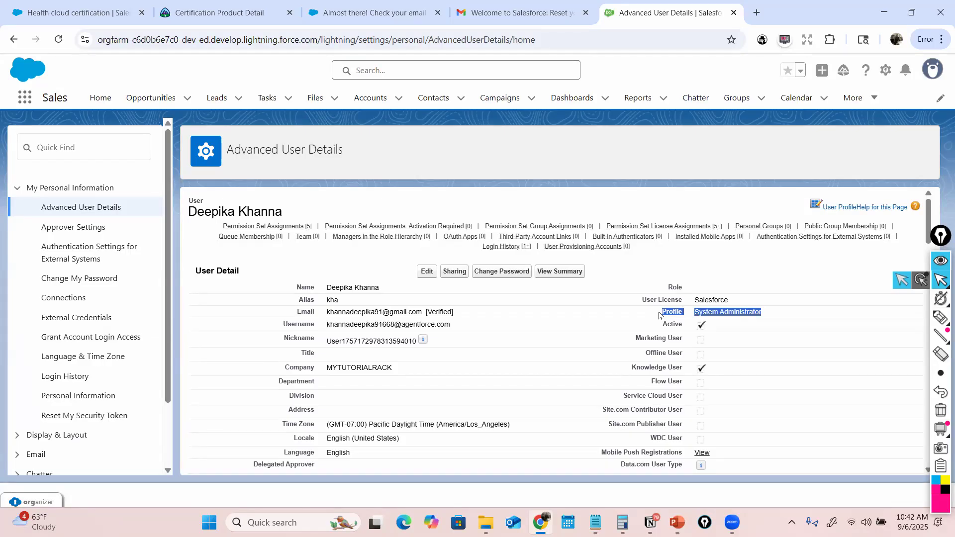
{"action": "left_click_drag", "start_coordinate": [662, 291], "coordinate": [696, 287]}
{"action": "left_click_drag", "start_coordinate": [657, 313], "coordinate": [764, 316]}
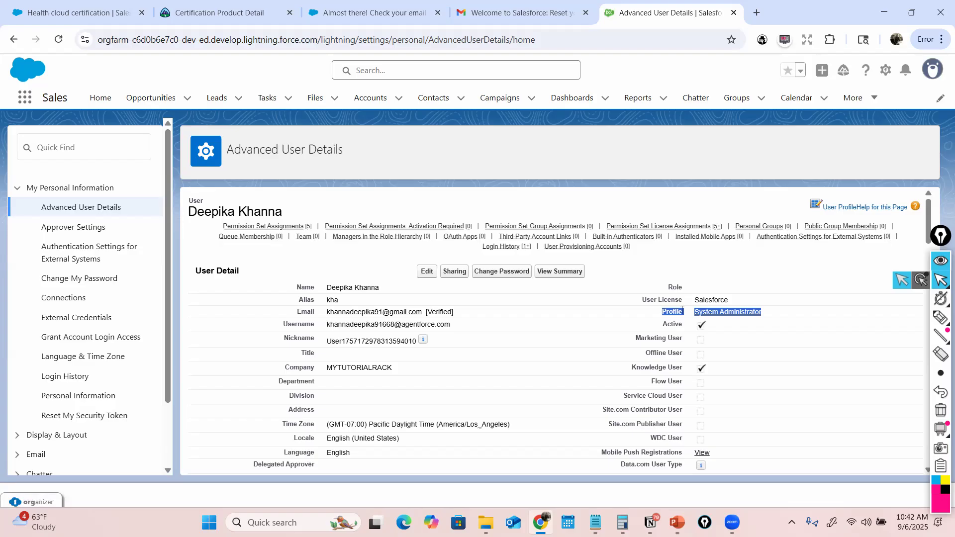
Examine the Permission Set Assignments listed on the Advanced User Details page
{"action": "scroll", "coordinate": [695, 351], "scroll_direction": "down", "scroll_amount": 1}
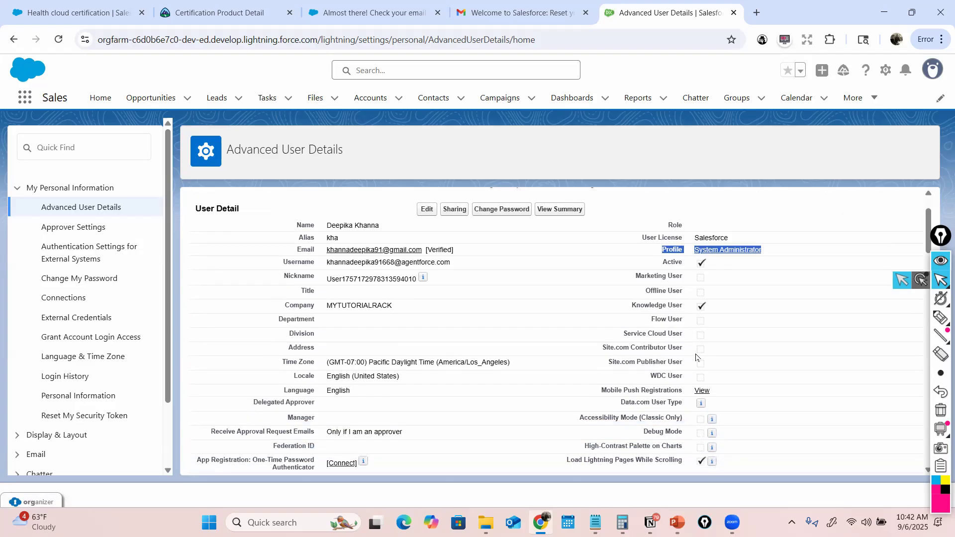
{"action": "scroll", "coordinate": [696, 358], "scroll_direction": "down", "scroll_amount": 10}
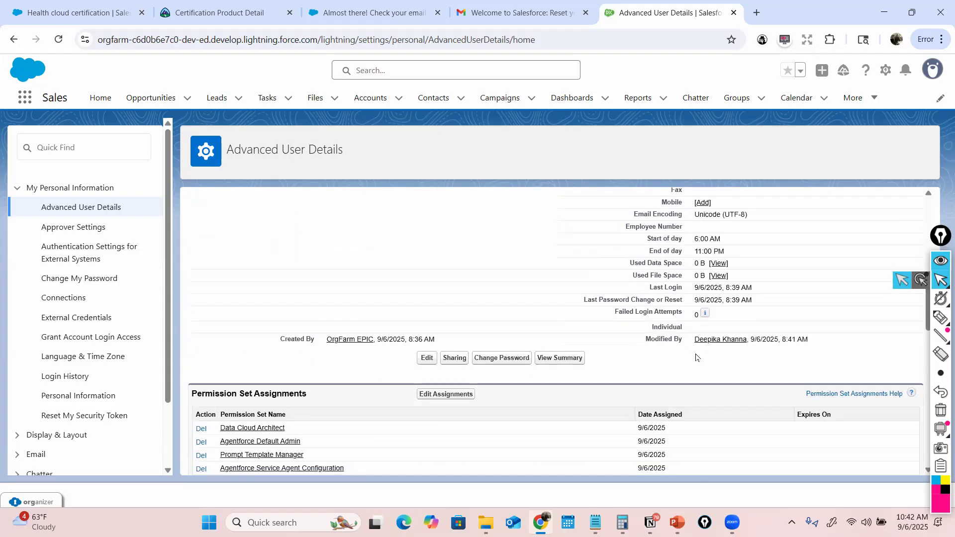
{"action": "left_click_drag", "start_coordinate": [194, 267], "coordinate": [319, 270]}
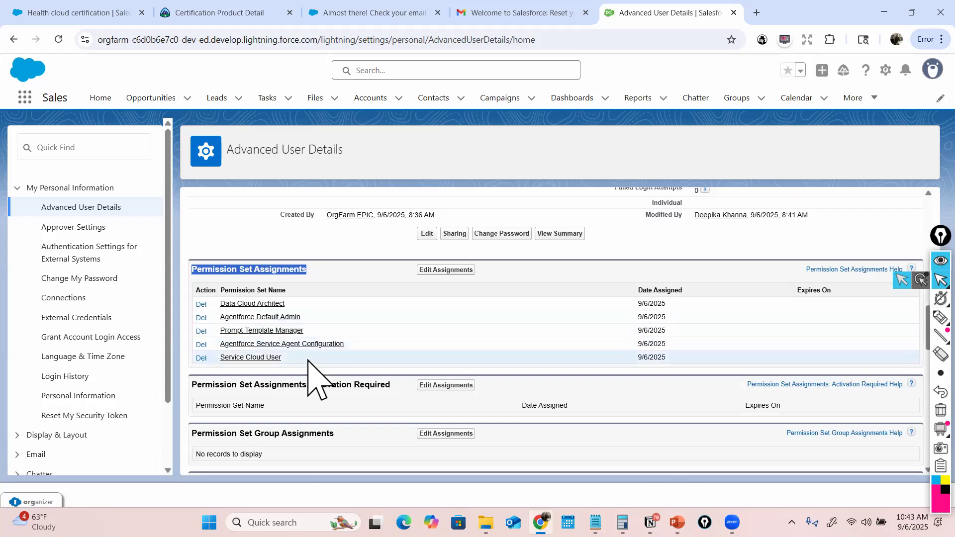
{"action": "left_click_drag", "start_coordinate": [299, 359], "coordinate": [199, 304]}
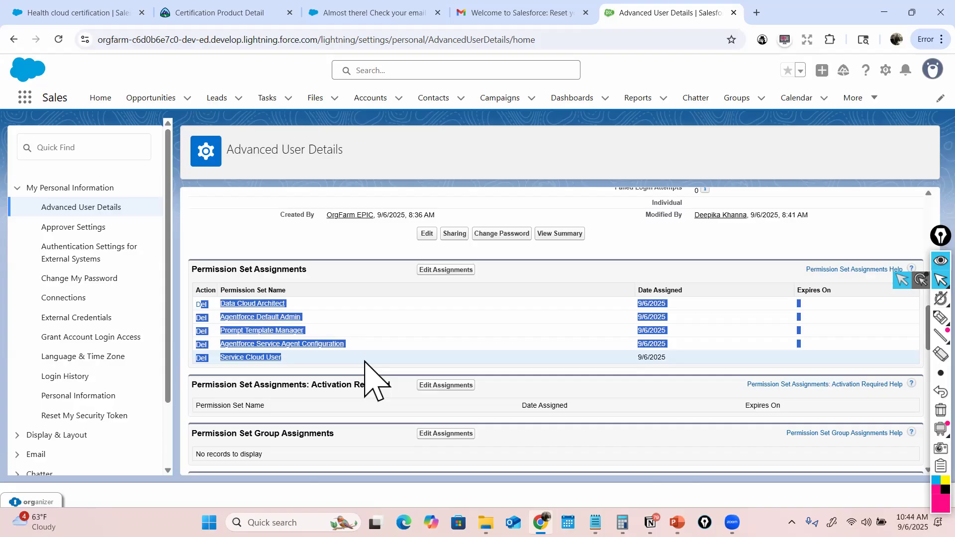
Open the Grant Account Login Access page in the personal settings
{"action": "scroll", "coordinate": [164, 248], "scroll_direction": "down", "scroll_amount": 2}
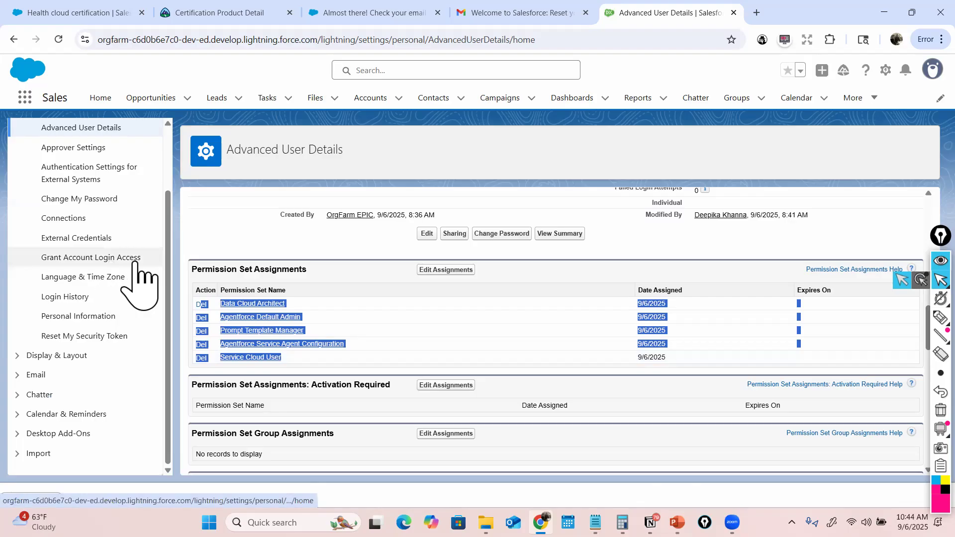
{"action": "scroll", "coordinate": [120, 367], "scroll_direction": "up", "scroll_amount": 1}
{"action": "scroll", "coordinate": [120, 368], "scroll_direction": "up", "scroll_amount": 1}
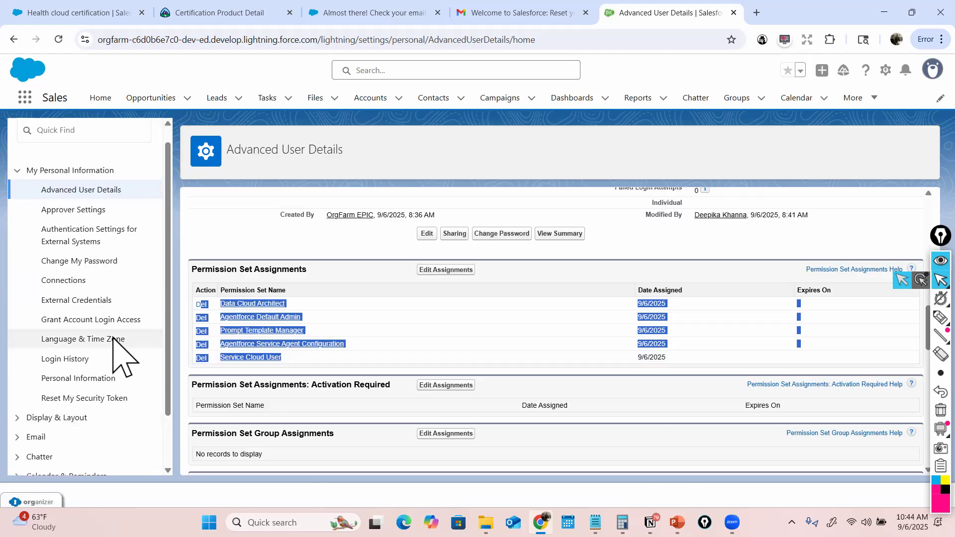
{"action": "left_click", "coordinate": [151, 322]}
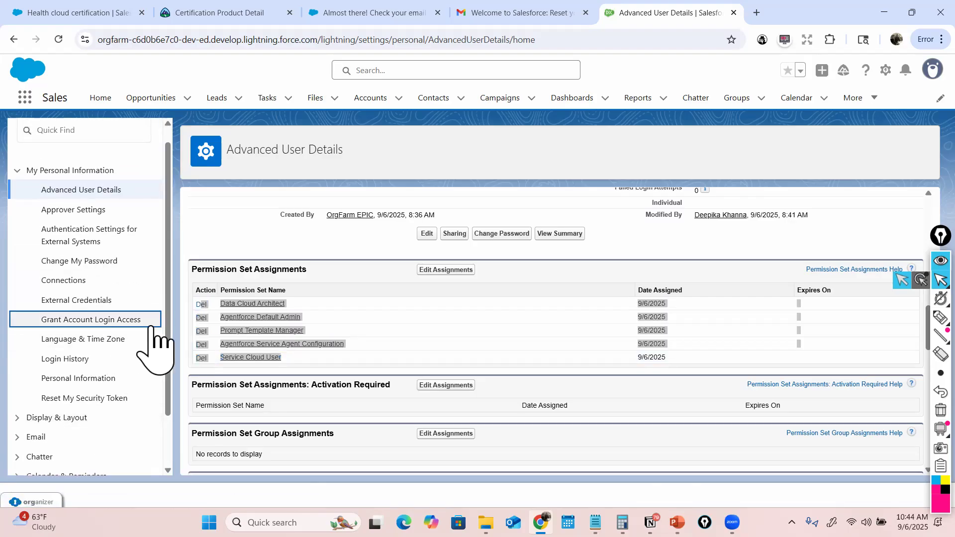
{"action": "left_click", "coordinate": [123, 324]}
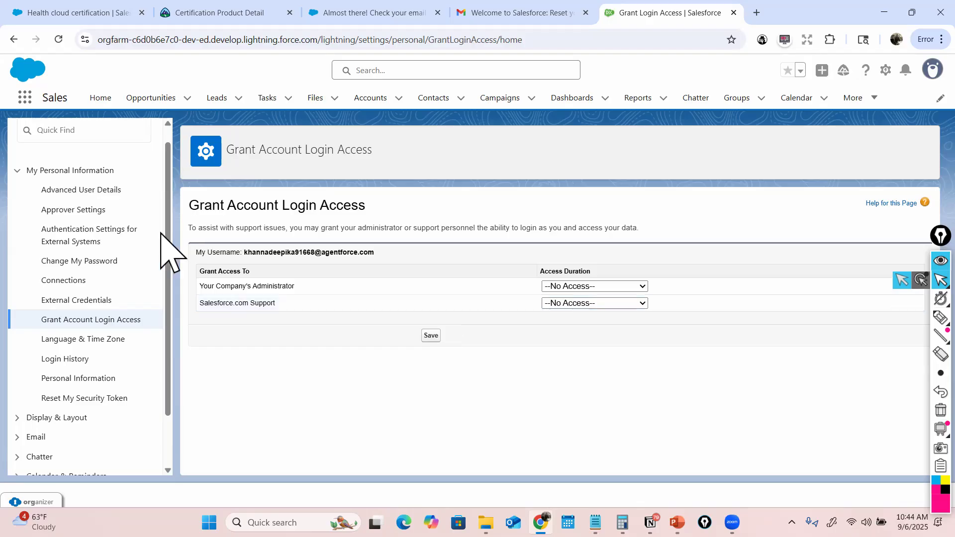
Examine the access duration options available for granting login access to Salesforce.com Support
{"action": "left_click_drag", "start_coordinate": [200, 303], "coordinate": [331, 324]}
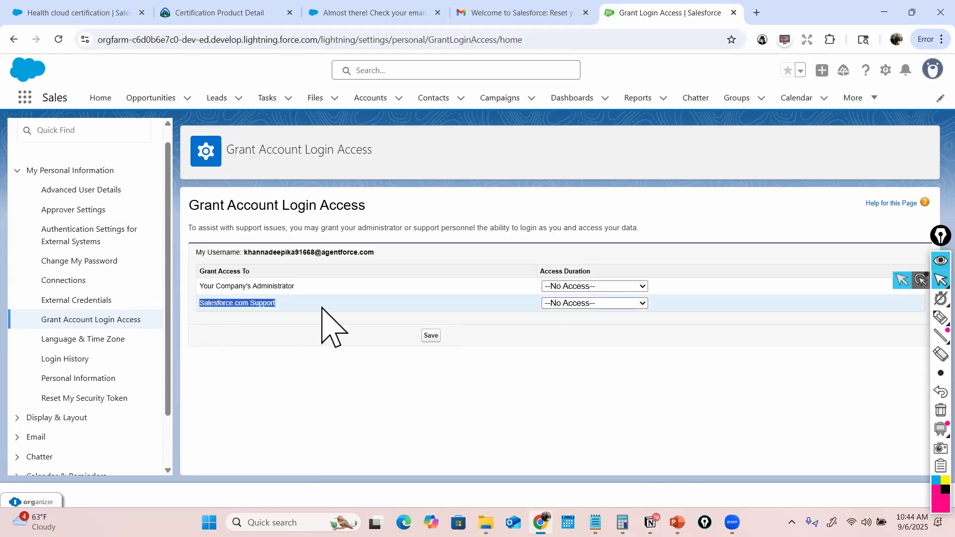
{"action": "left_click", "coordinate": [608, 303]}
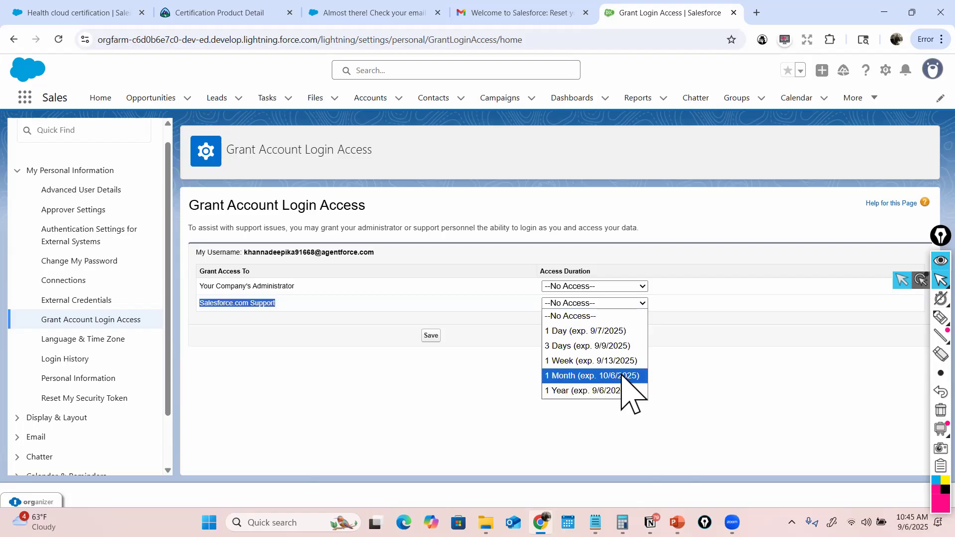
{"action": "triple_click", "coordinate": [221, 303]}
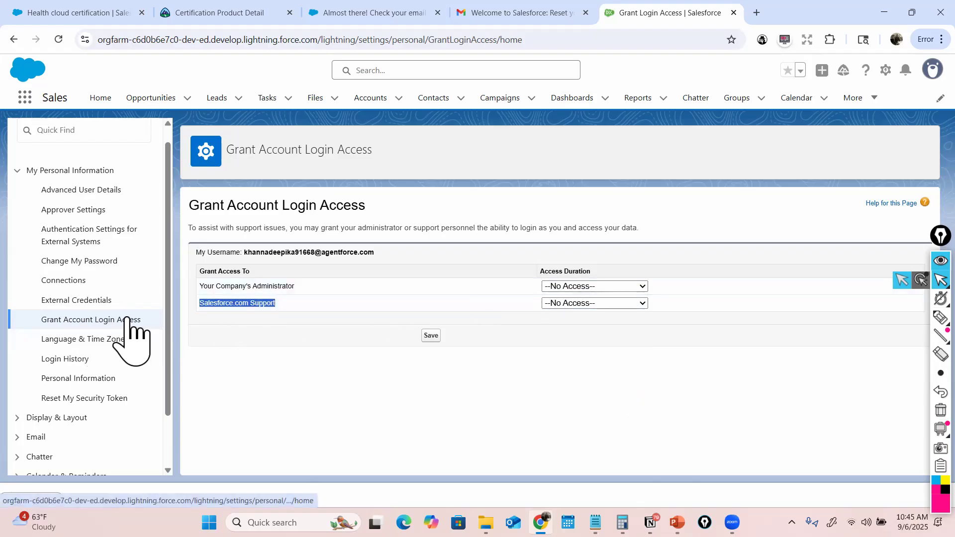
{"action": "left_click", "coordinate": [603, 304]}
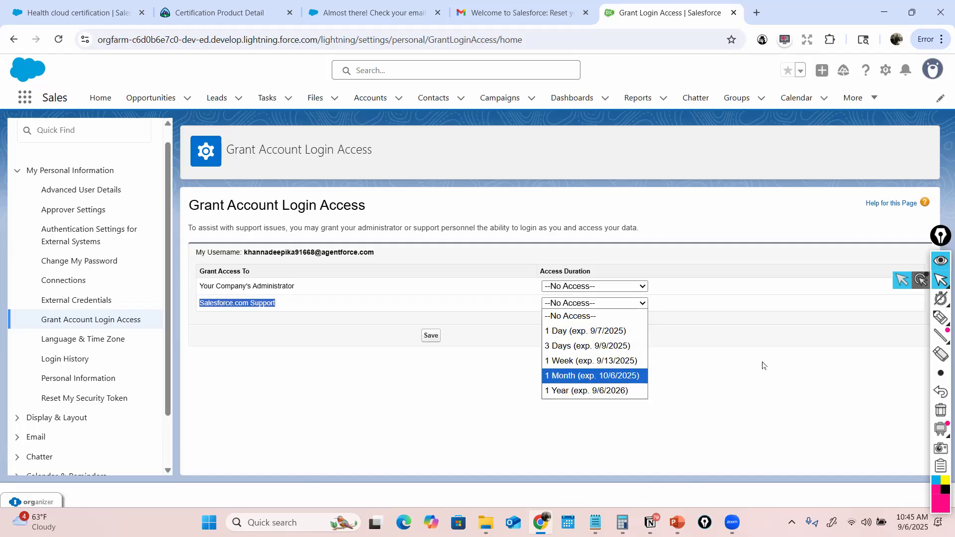
Switch to the PowerPoint course deck and browse the slides on the different Salesforce clouds up to the Lead slide of Main Objects in Sales Cloud
{"action": "left_click", "coordinate": [677, 522]}
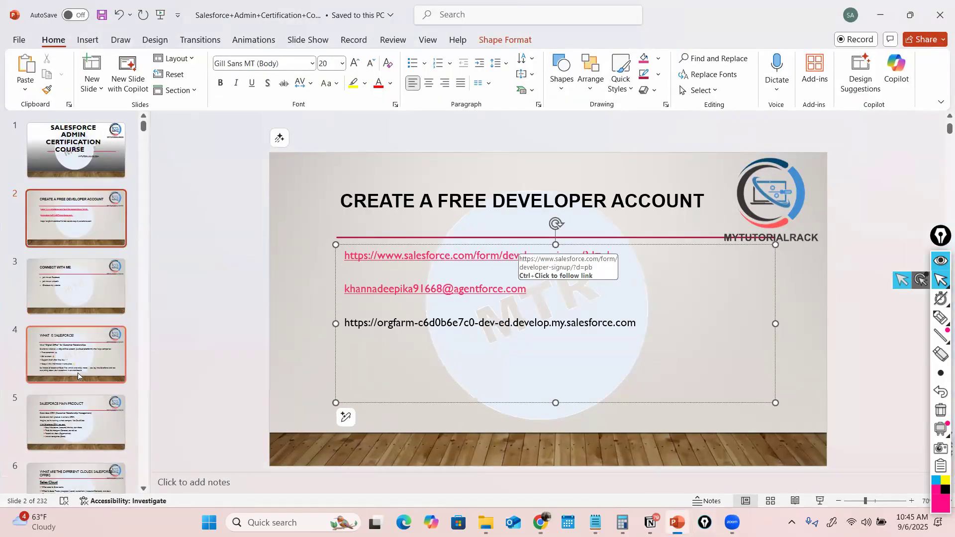
{"action": "scroll", "coordinate": [70, 299], "scroll_direction": "down", "scroll_amount": 9}
{"action": "left_click", "coordinate": [72, 311]}
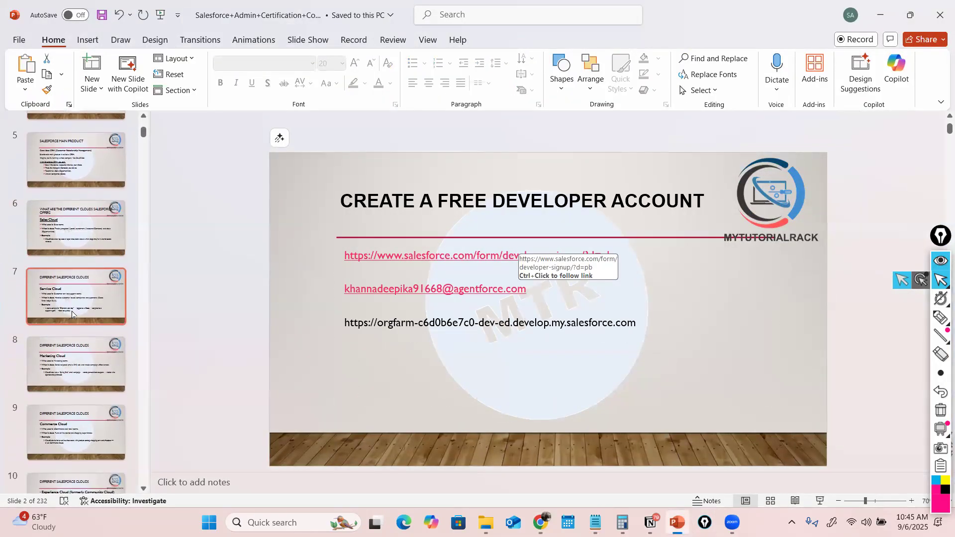
{"action": "scroll", "coordinate": [71, 311], "scroll_direction": "down", "scroll_amount": 3}
{"action": "left_click", "coordinate": [74, 334]}
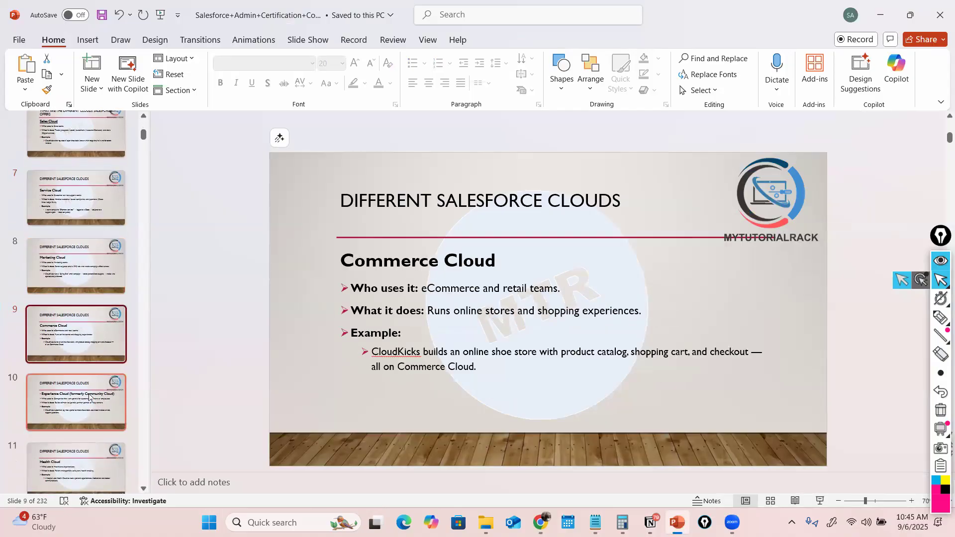
{"action": "scroll", "coordinate": [74, 335], "scroll_direction": "down", "scroll_amount": 2}
{"action": "left_click", "coordinate": [76, 344]}
{"action": "scroll", "coordinate": [78, 393], "scroll_direction": "down", "scroll_amount": 2}
{"action": "left_click", "coordinate": [78, 393]}
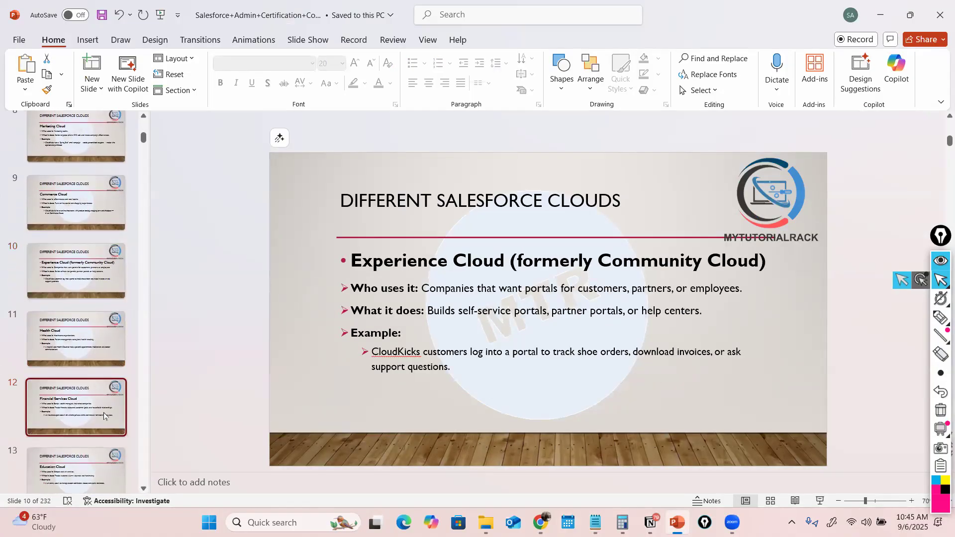
{"action": "scroll", "coordinate": [75, 396], "scroll_direction": "down", "scroll_amount": 2}
{"action": "left_click", "coordinate": [69, 398]}
{"action": "scroll", "coordinate": [64, 398], "scroll_direction": "down", "scroll_amount": 2}
{"action": "left_click", "coordinate": [64, 398]}
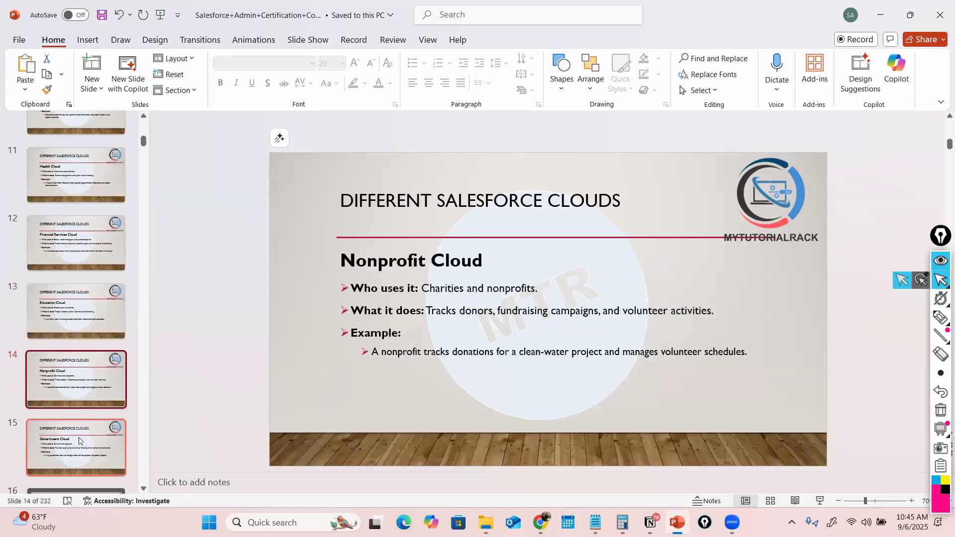
{"action": "left_click", "coordinate": [91, 446]}
{"action": "scroll", "coordinate": [92, 447], "scroll_direction": "down", "scroll_amount": 3}
{"action": "left_click", "coordinate": [99, 393]}
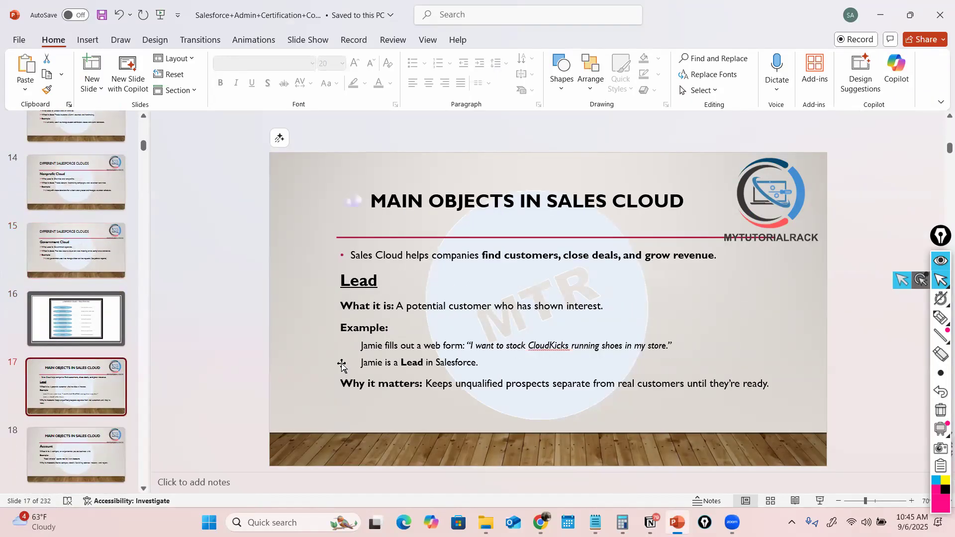
Go to slide 31, with the diagram linking objects, tabs, application and profiles
{"action": "scroll", "coordinate": [58, 407], "scroll_direction": "down", "scroll_amount": 7}
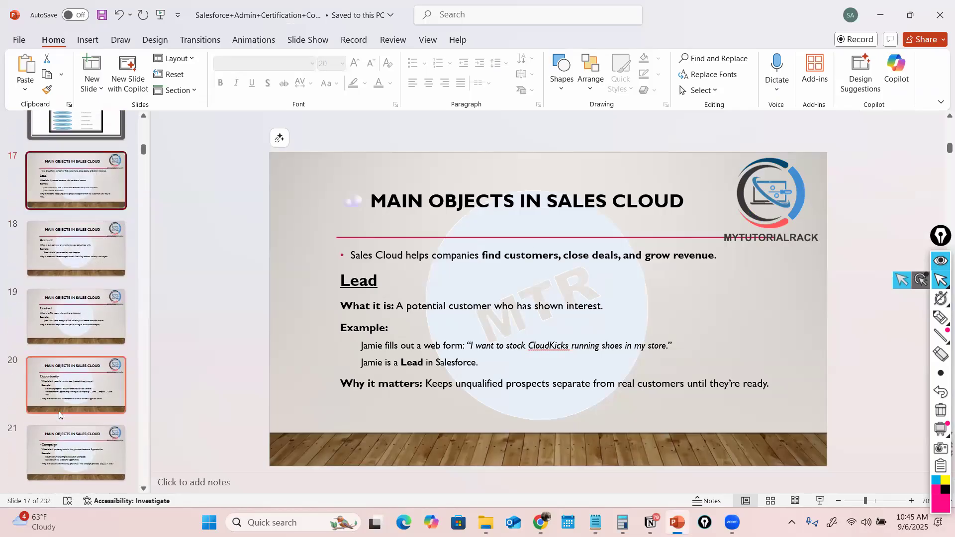
{"action": "scroll", "coordinate": [57, 418], "scroll_direction": "down", "scroll_amount": 7}
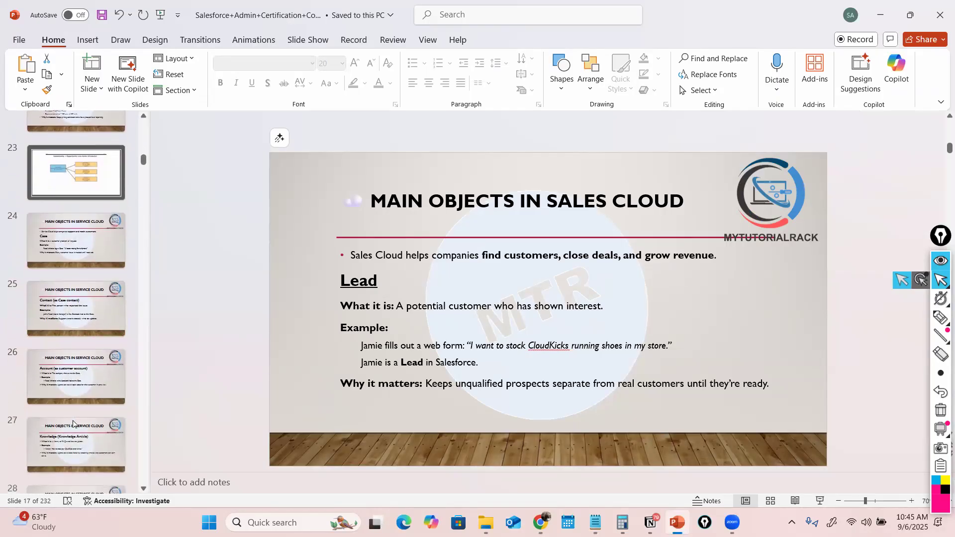
{"action": "scroll", "coordinate": [73, 398], "scroll_direction": "down", "scroll_amount": 2}
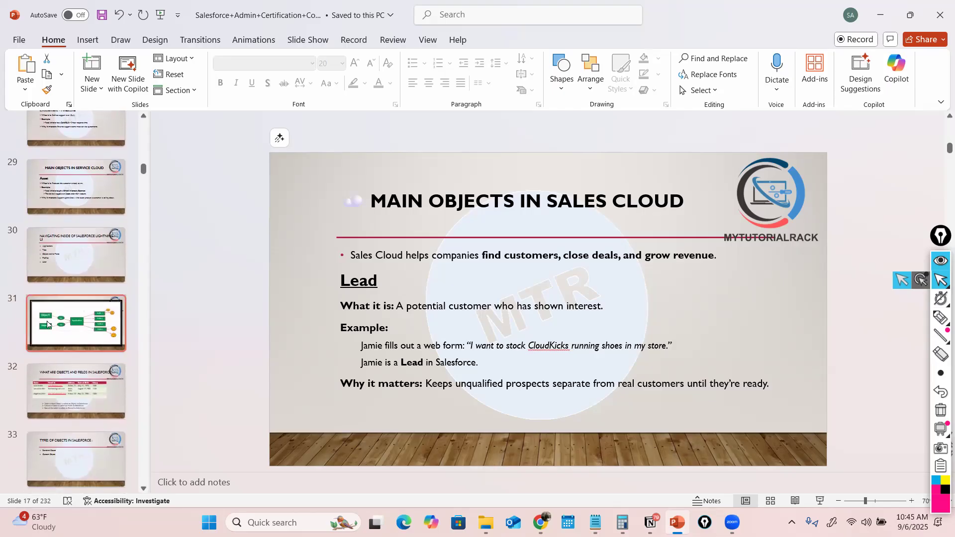
{"action": "left_click", "coordinate": [74, 323]}
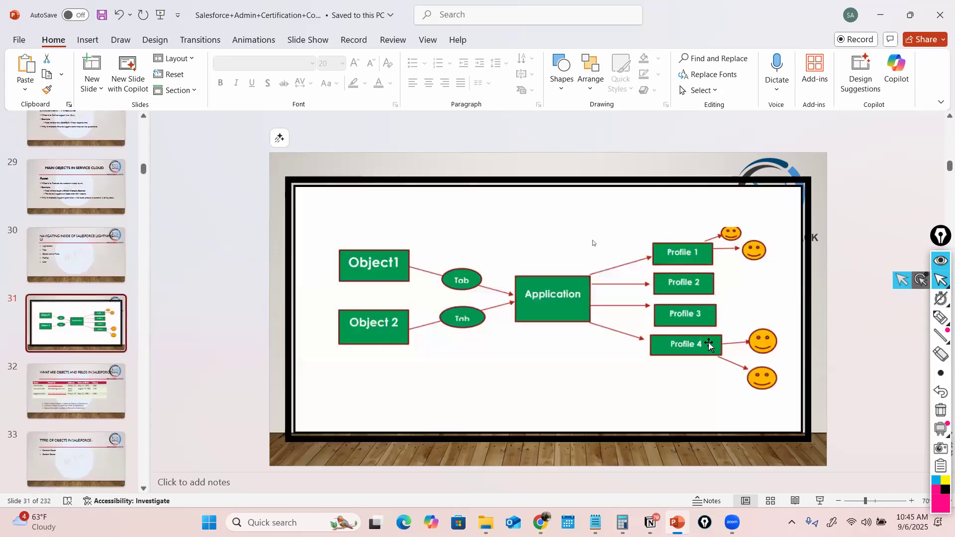
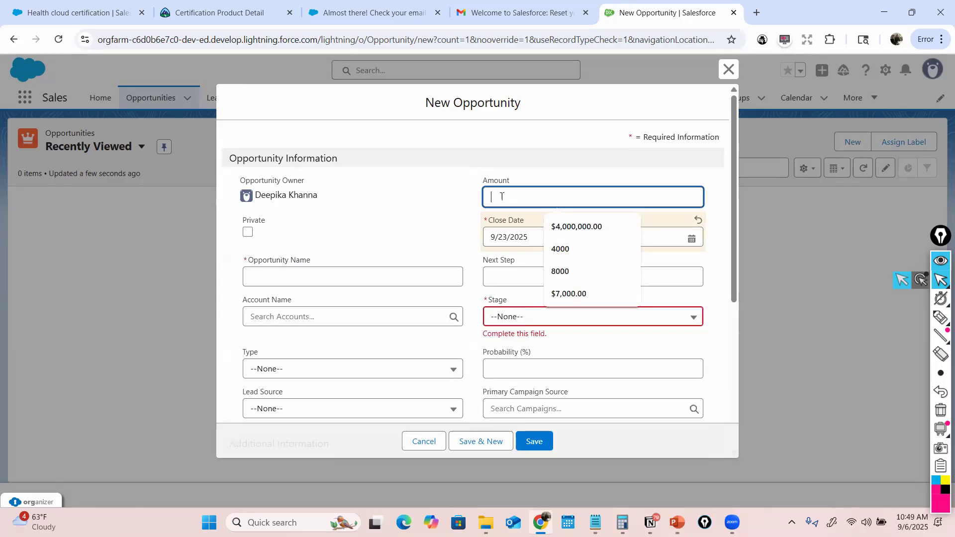
Try to save the new opportunity with the letter e as its amount
{"action": "type", "text": "e"}
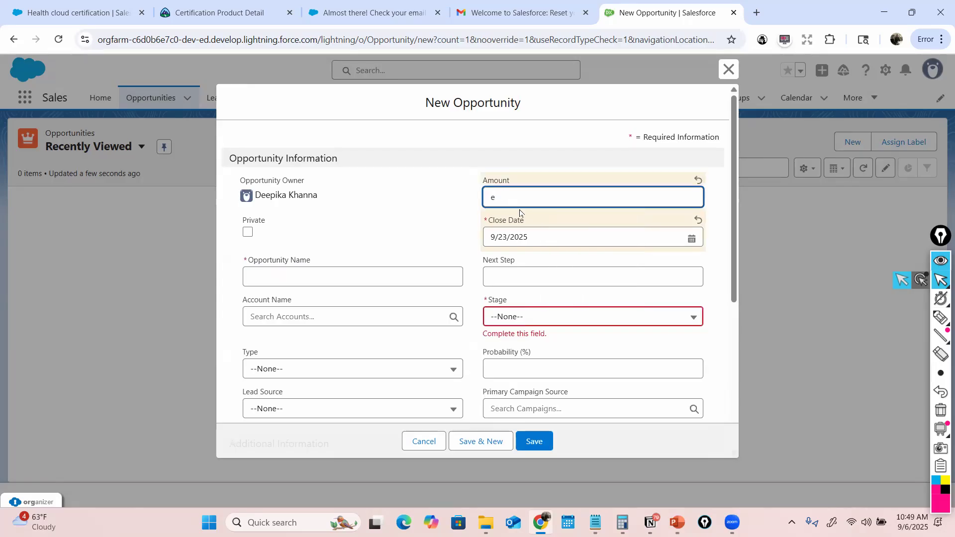
{"action": "left_click", "coordinate": [534, 441]}
{"action": "left_click_drag", "start_coordinate": [486, 214], "coordinate": [575, 215]}
{"action": "left_click", "coordinate": [490, 348]}
Set the opportunity's amount to 12323783 and its stage to Perception Analysis, and discard the unsaved record
{"action": "left_click", "coordinate": [574, 197]}
{"action": "type", "text": "12323783"}
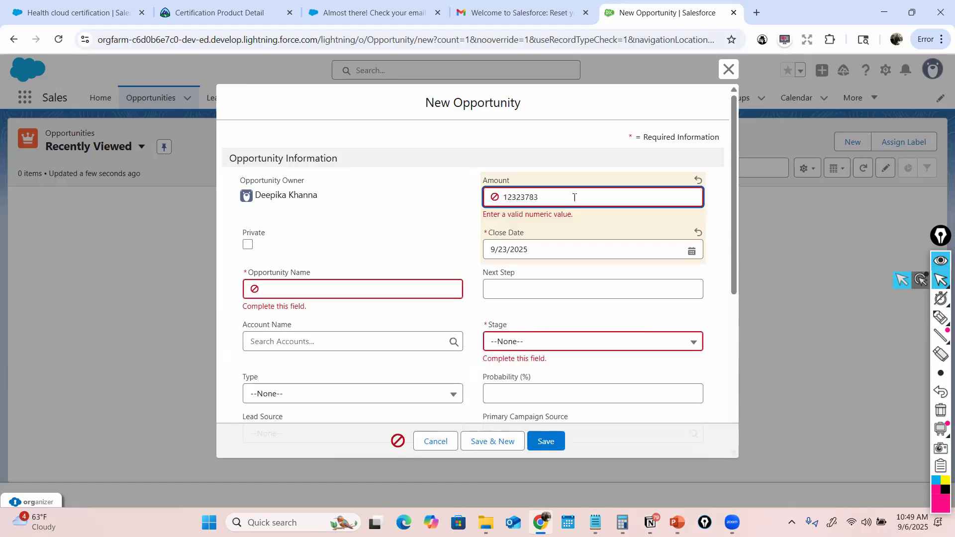
{"action": "left_click", "coordinate": [281, 338]}
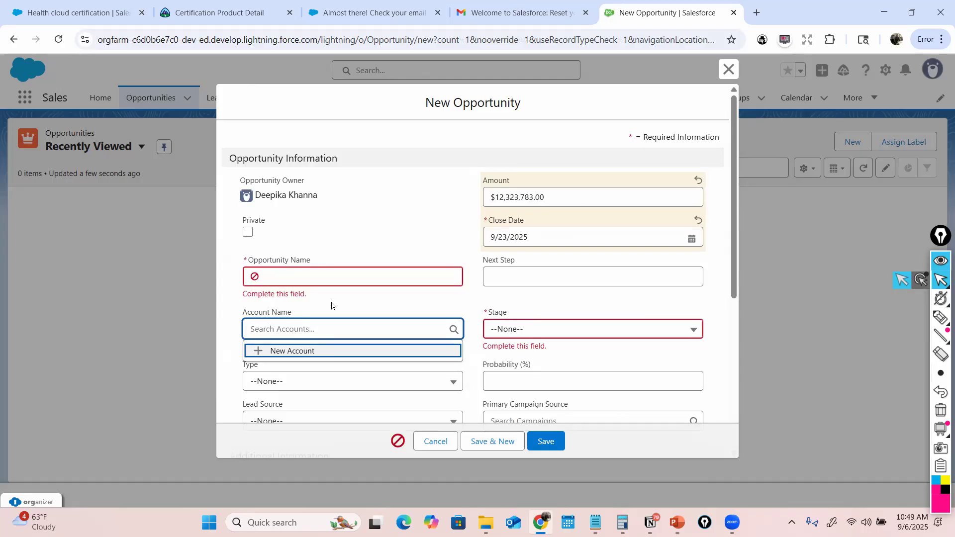
{"action": "scroll", "coordinate": [547, 259], "scroll_direction": "down", "scroll_amount": 3}
{"action": "left_click", "coordinate": [551, 208]}
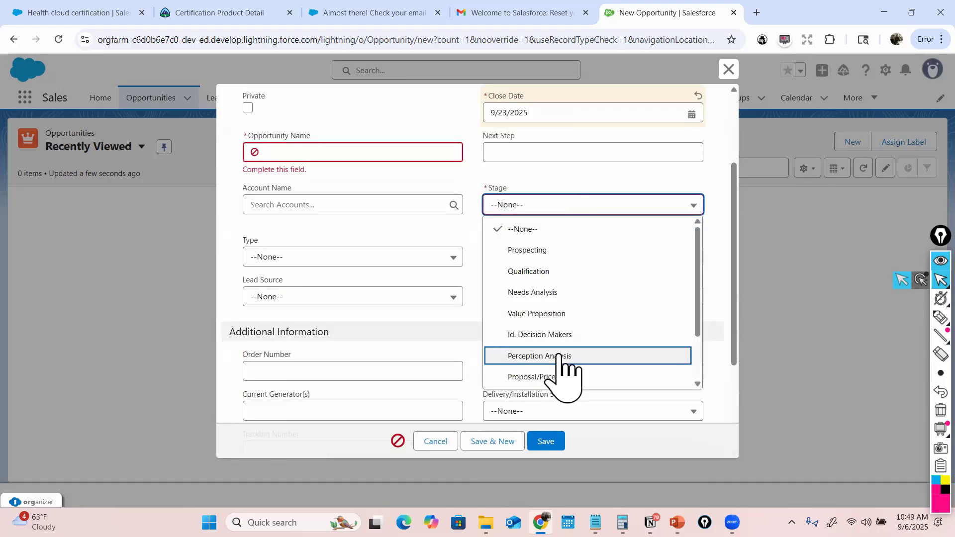
{"action": "left_click", "coordinate": [559, 356]}
{"action": "left_click", "coordinate": [728, 70]}
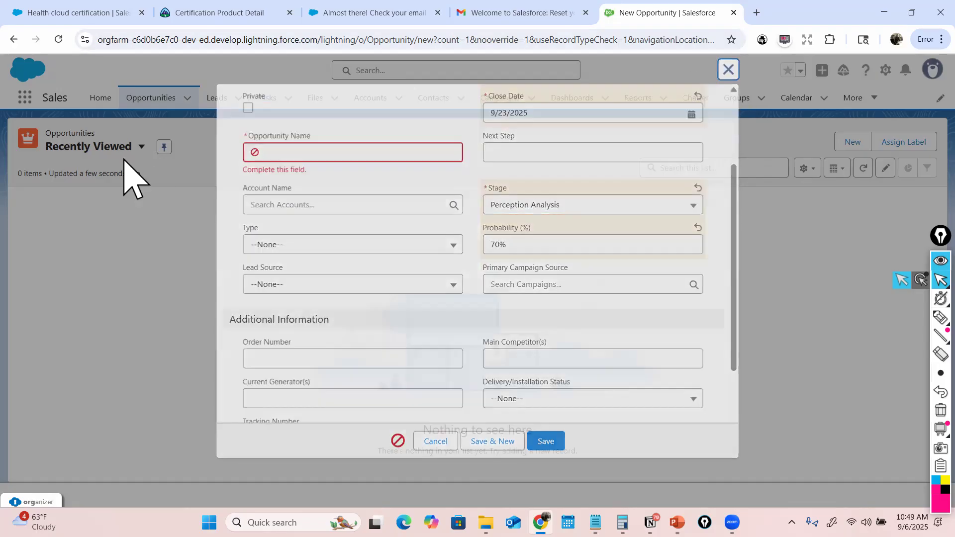
Display the All Opportunities list view and pin it as the default opportunities list
{"action": "left_click", "coordinate": [122, 150]}
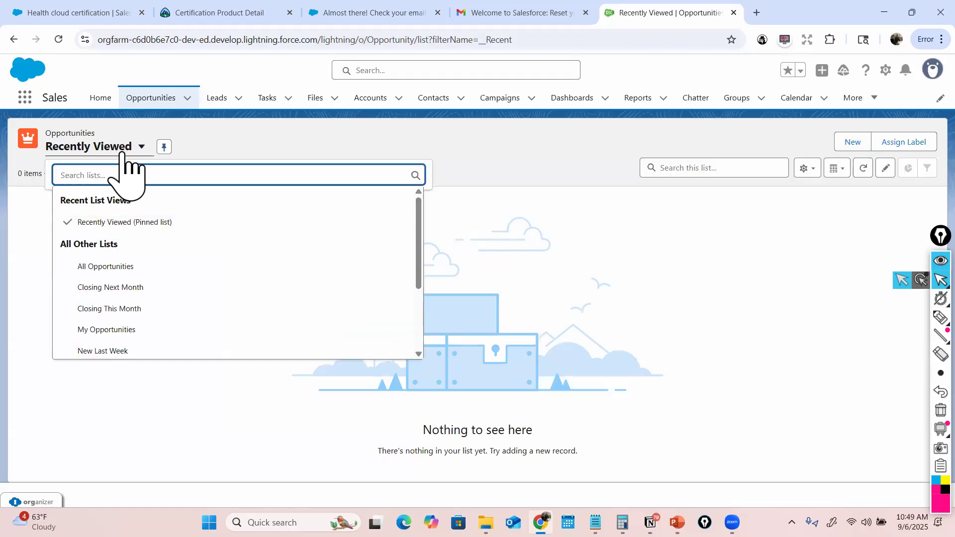
{"action": "left_click", "coordinate": [105, 267]}
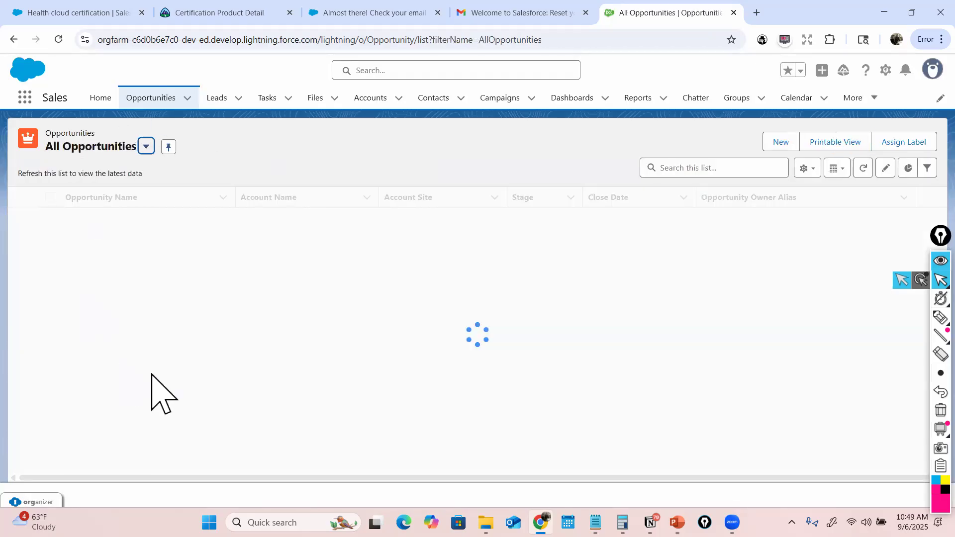
{"action": "left_click", "coordinate": [168, 147]}
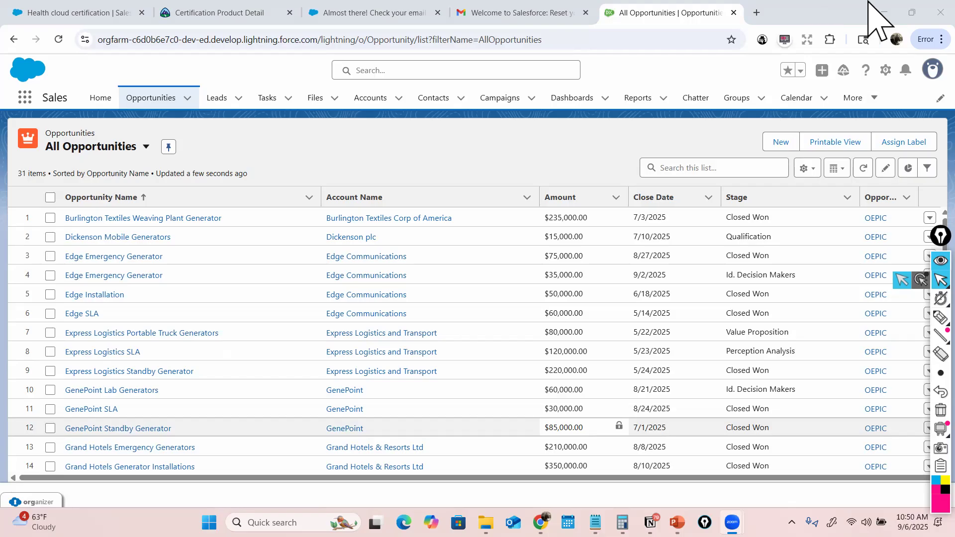
Select the Burlington Textiles Weaving Plant Generator record in the opportunities list
{"action": "left_click", "coordinate": [64, 225]}
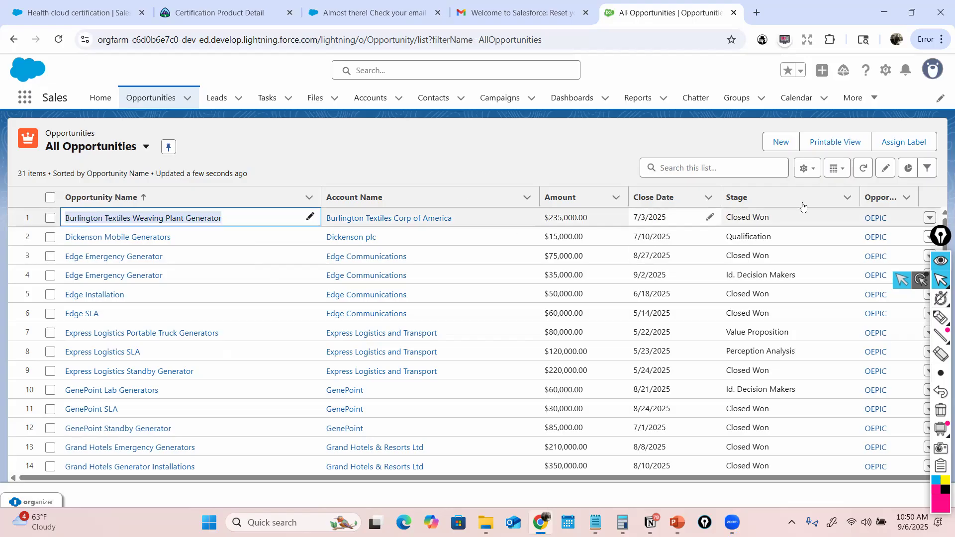
{"action": "left_click_drag", "start_coordinate": [877, 219], "coordinate": [38, 238]}
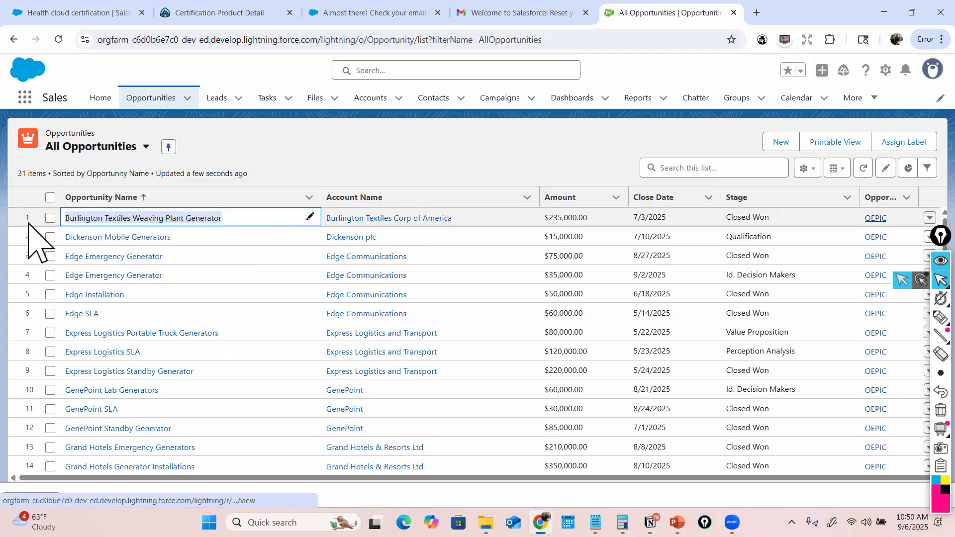
{"action": "left_click", "coordinate": [50, 218]}
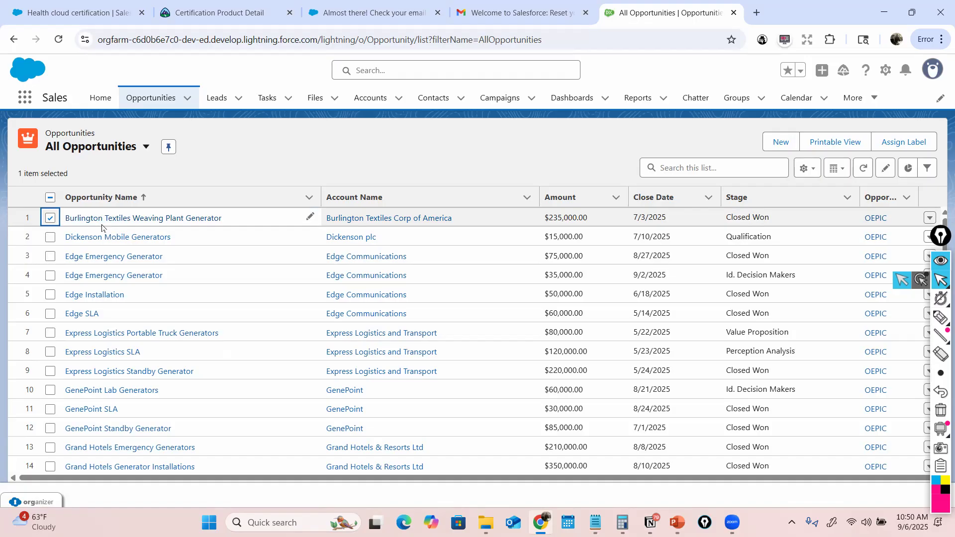
Open the Contacts object and view its My Important Contacts and My Contacts list views
{"action": "left_click", "coordinate": [374, 101]}
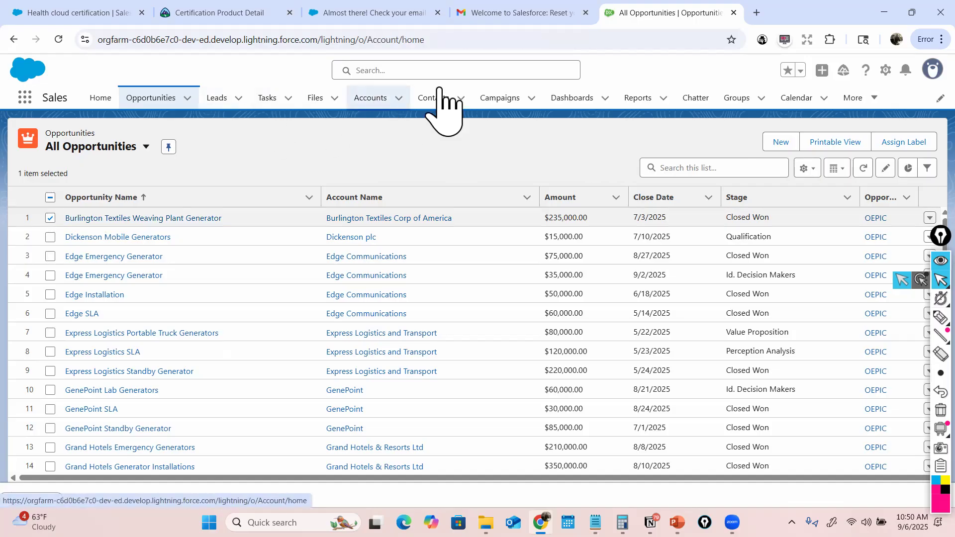
{"action": "left_click", "coordinate": [435, 99]}
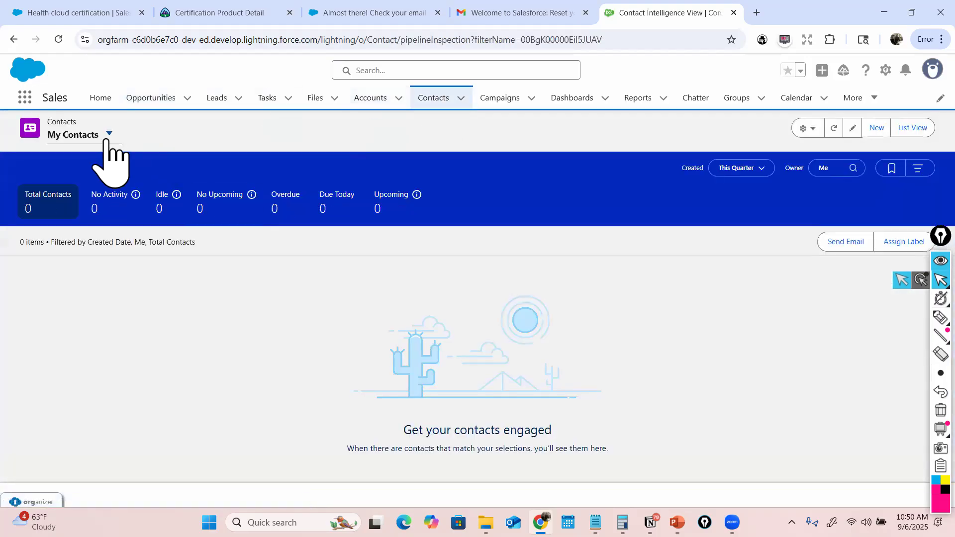
{"action": "left_click", "coordinate": [107, 137]}
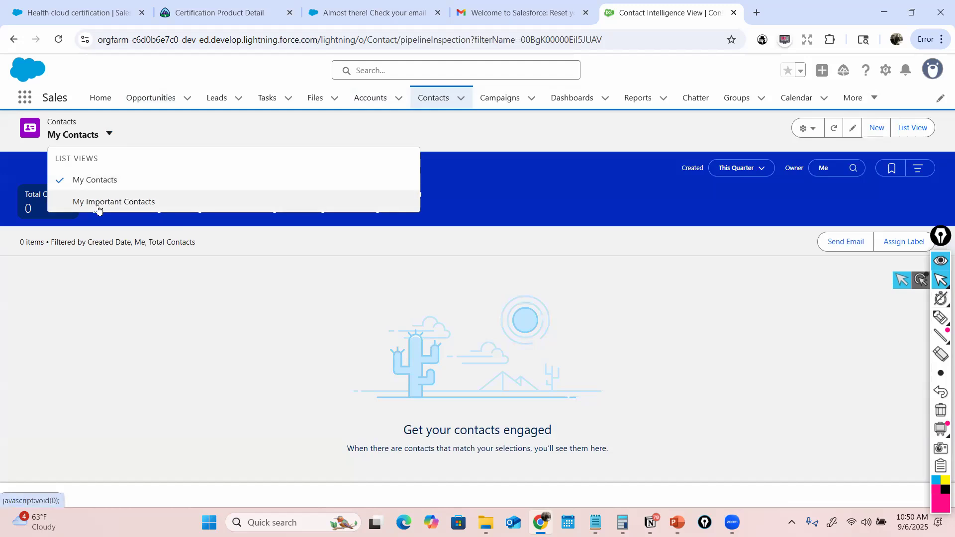
{"action": "left_click", "coordinate": [98, 203]}
{"action": "left_click", "coordinate": [131, 136]}
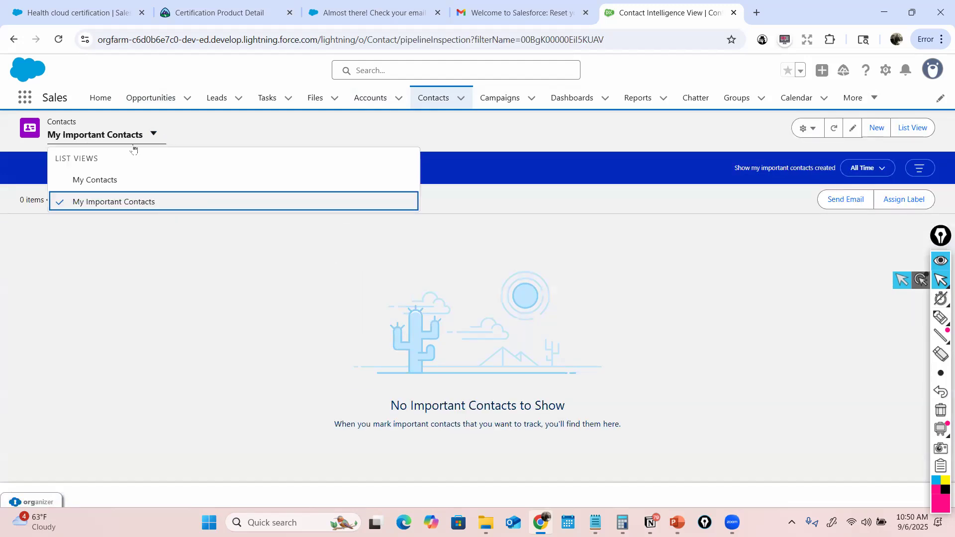
{"action": "left_click", "coordinate": [85, 180]}
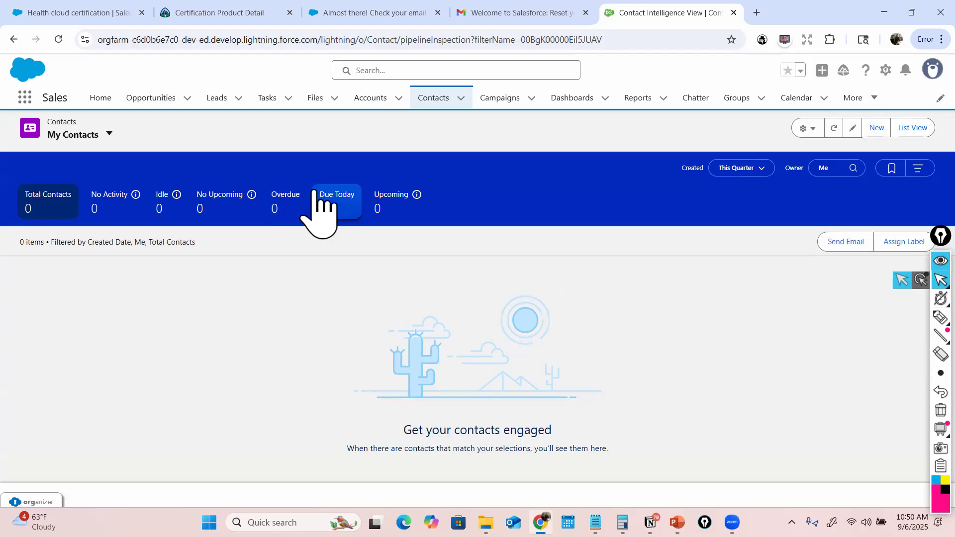
{"action": "left_click", "coordinate": [436, 98]}
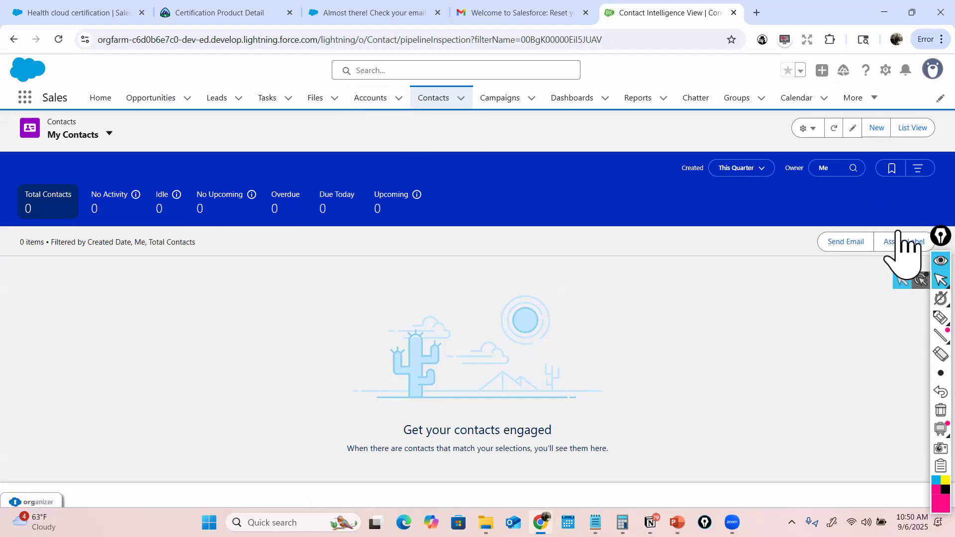
Display the All Accounts list view and select the Burlington Textiles Corp of America and Dickenson plc records
{"action": "left_click_drag", "start_coordinate": [941, 236], "coordinate": [944, 454]}
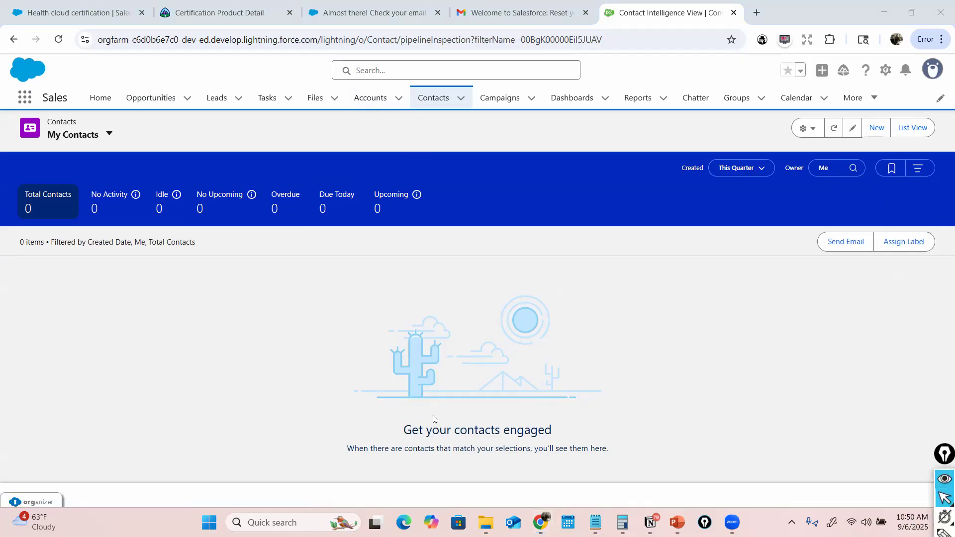
{"action": "left_click", "coordinate": [362, 98]}
{"action": "left_click", "coordinate": [119, 147]}
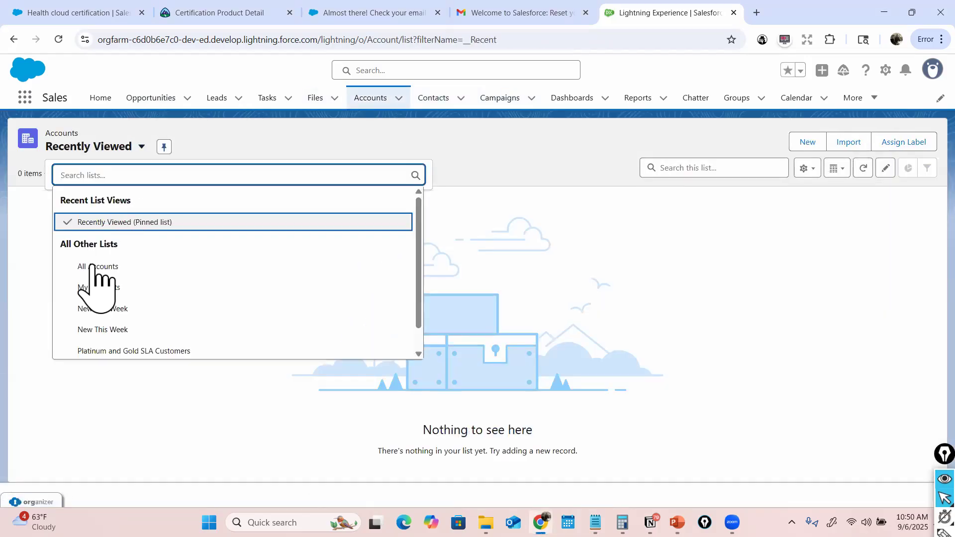
{"action": "left_click", "coordinate": [404, 272]}
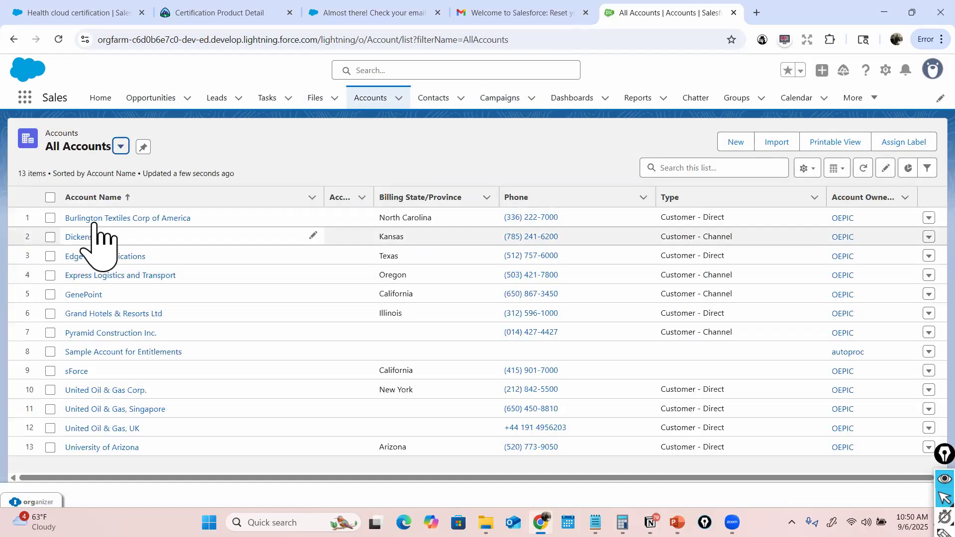
{"action": "left_click", "coordinate": [51, 218]}
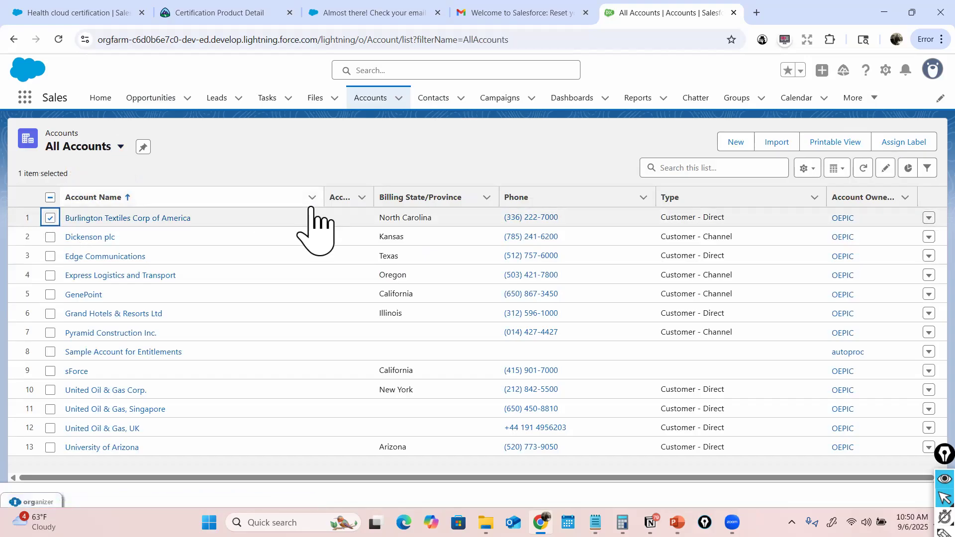
{"action": "left_click", "coordinate": [51, 237]}
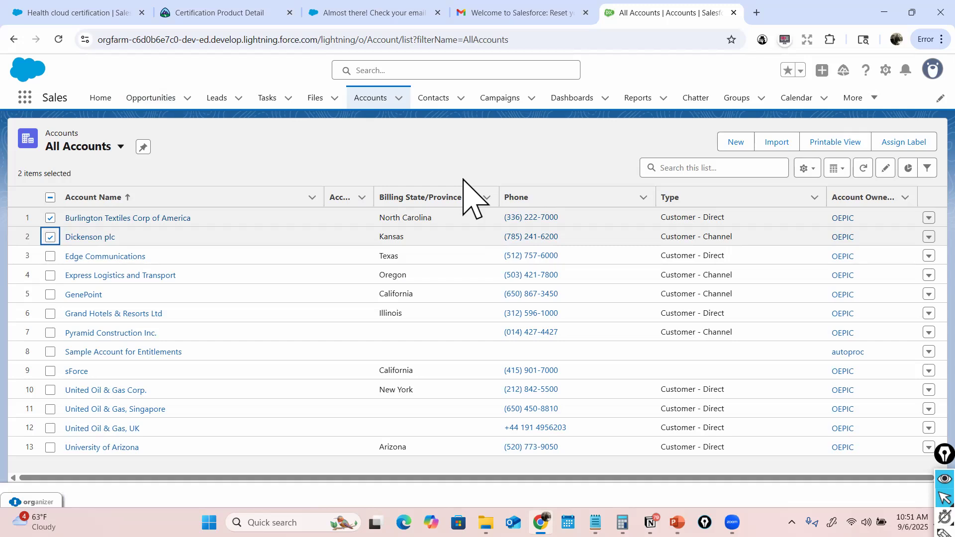
Switch to the PowerPoint deck, and from there launch Excel with a blank workbook in a maximized window
{"action": "left_click", "coordinate": [677, 523]}
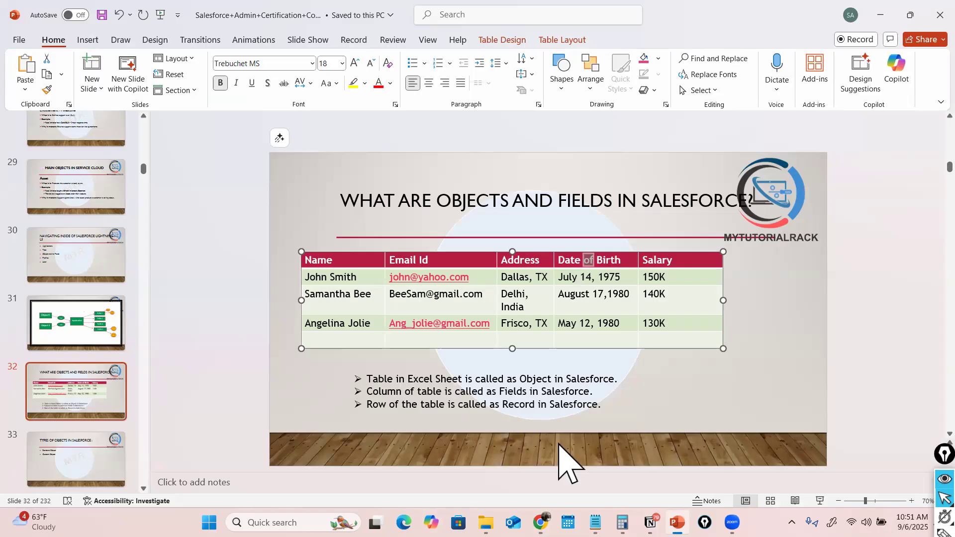
{"action": "left_click", "coordinate": [286, 520]}
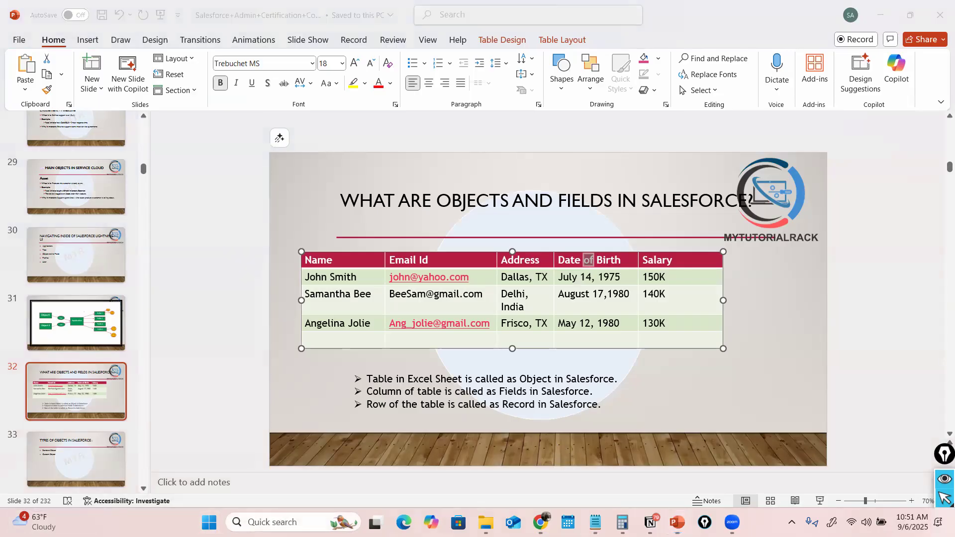
{"action": "type", "text": "exc"}
{"action": "left_click", "coordinate": [294, 148]}
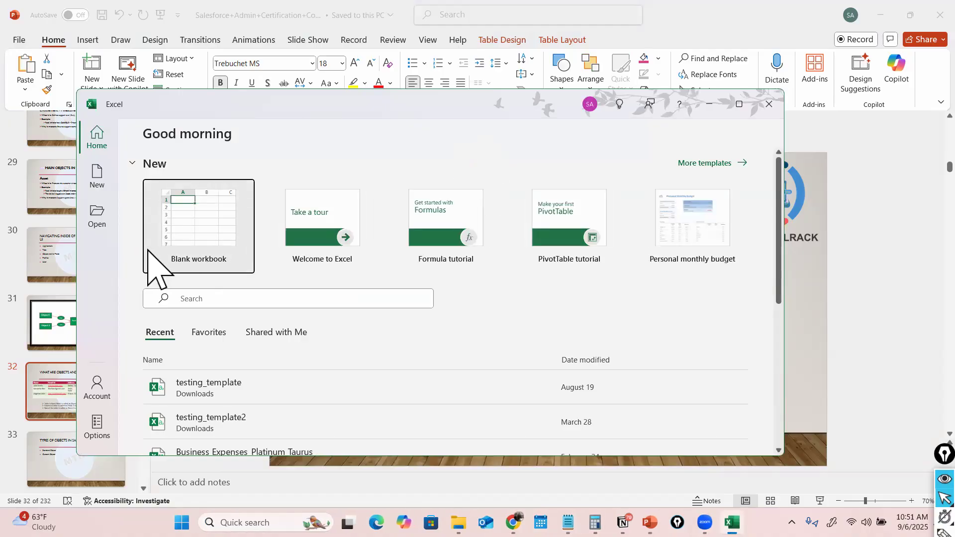
{"action": "left_click", "coordinate": [202, 228]}
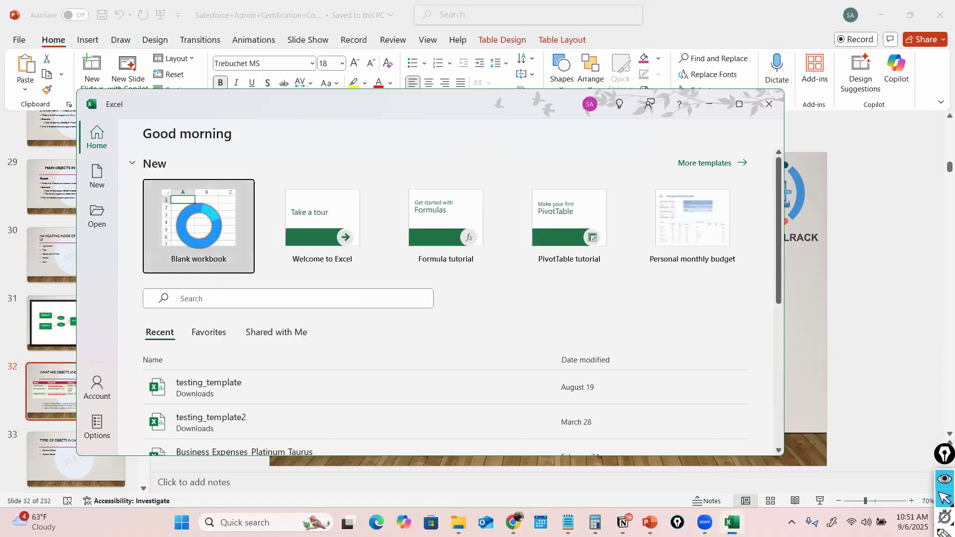
{"action": "left_click", "coordinate": [199, 226]}
{"action": "left_click", "coordinate": [738, 104]}
Enter the column headers Name, Phone, Address, Age and Salary in cells A1 to E1
{"action": "left_click", "coordinate": [39, 153]}
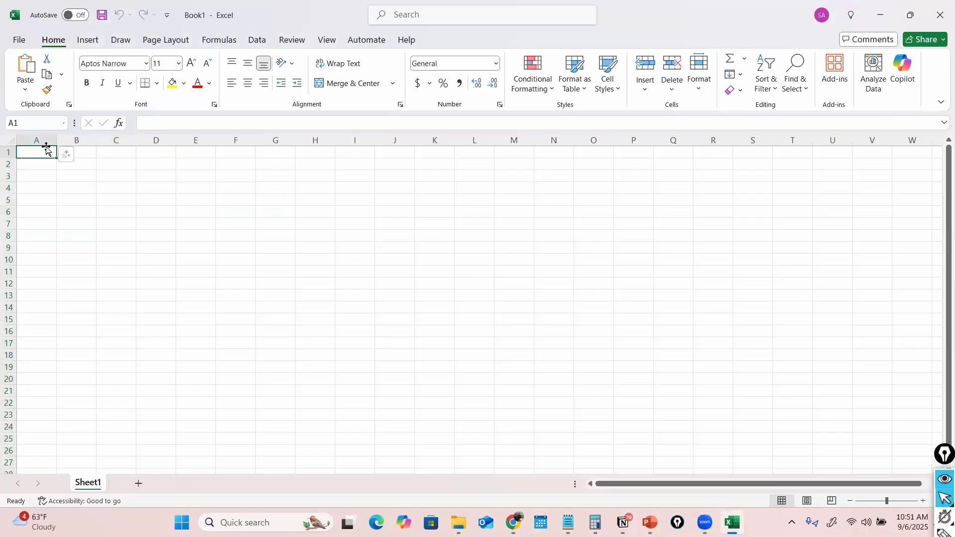
{"action": "type", "text": "Name"}
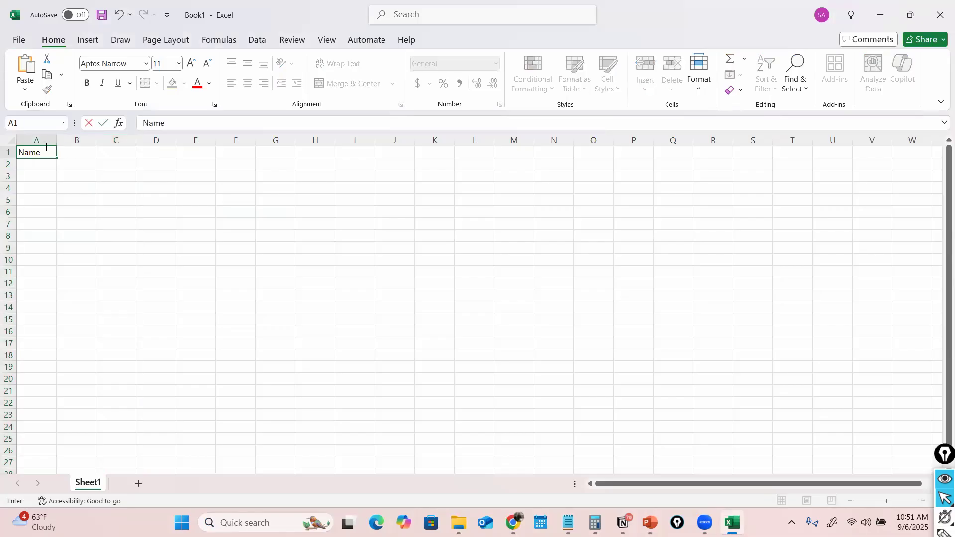
{"action": "left_click", "coordinate": [75, 152]}
{"action": "type", "text": "Phone"}
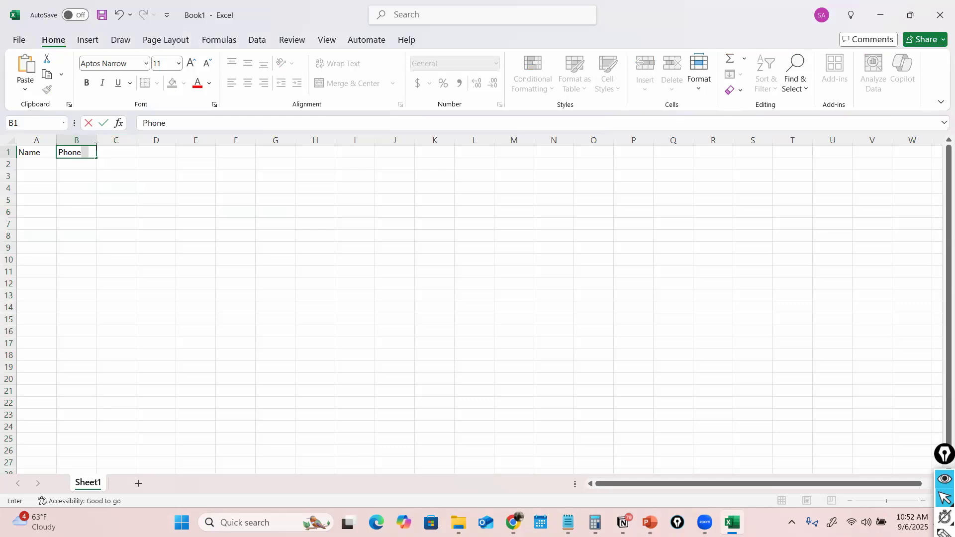
{"action": "left_click", "coordinate": [115, 155]}
{"action": "type", "text": "Address"}
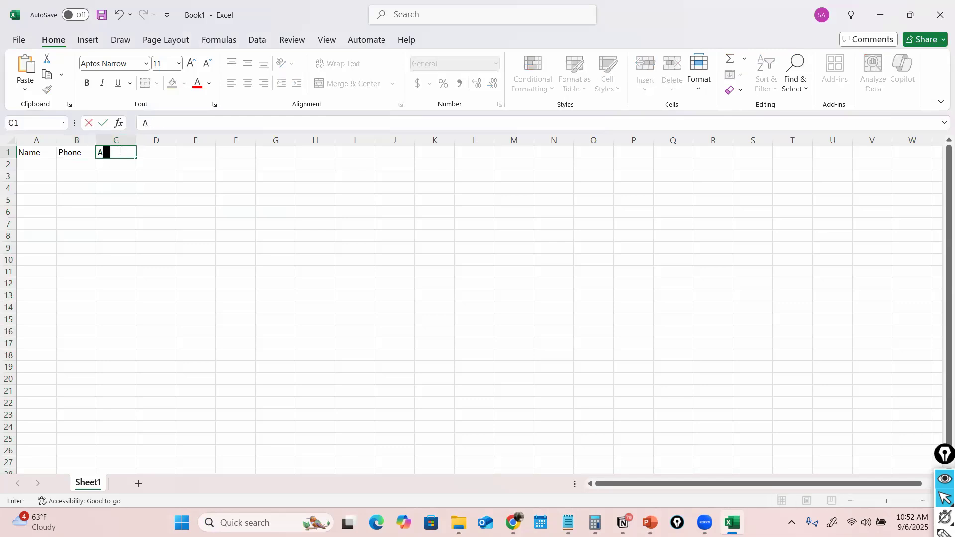
{"action": "left_click", "coordinate": [165, 150]}
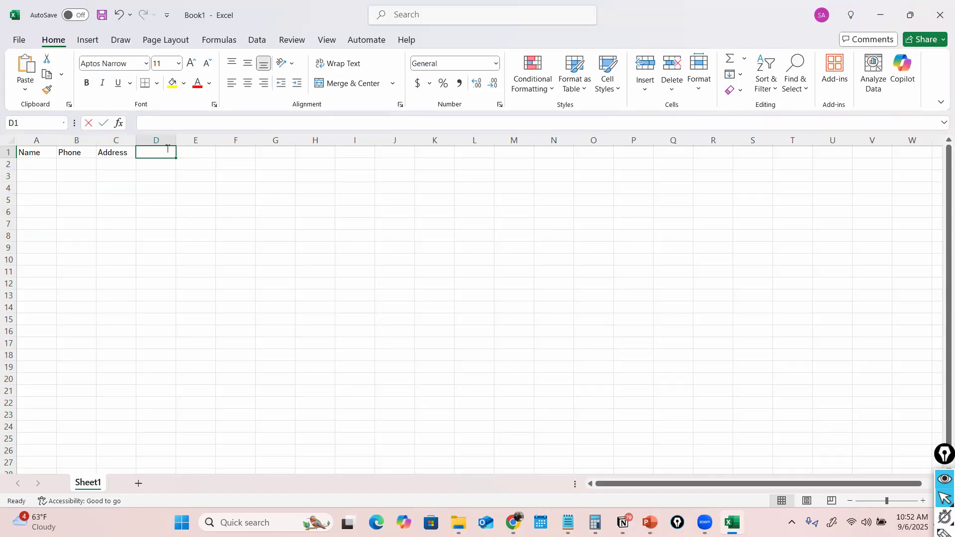
{"action": "type", "text": "Age"}
{"action": "left_click", "coordinate": [192, 150]}
{"action": "type", "text": "Salary"}
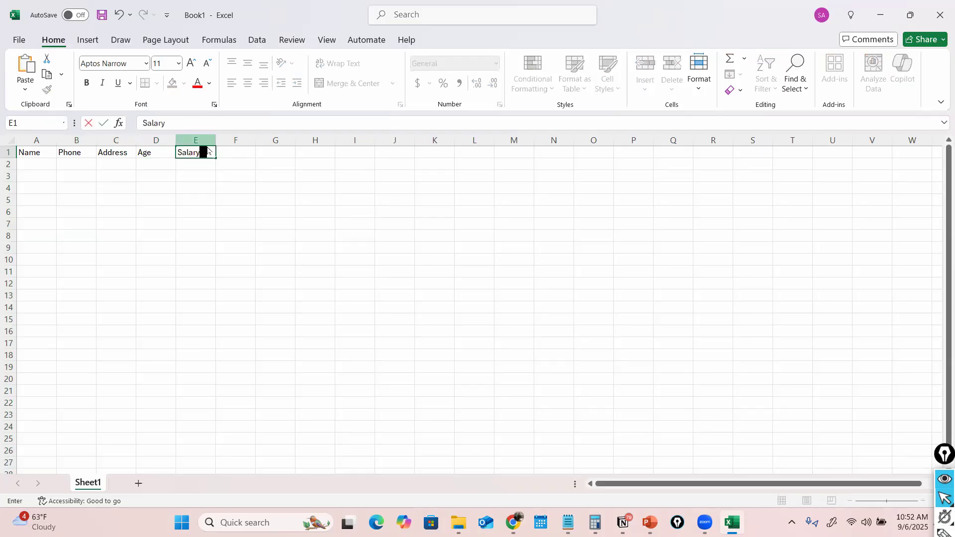
Replace the Salary header in cell E1 with Email, and select cell A2
{"action": "double_click", "coordinate": [201, 151]}
{"action": "type", "text": "Email"}
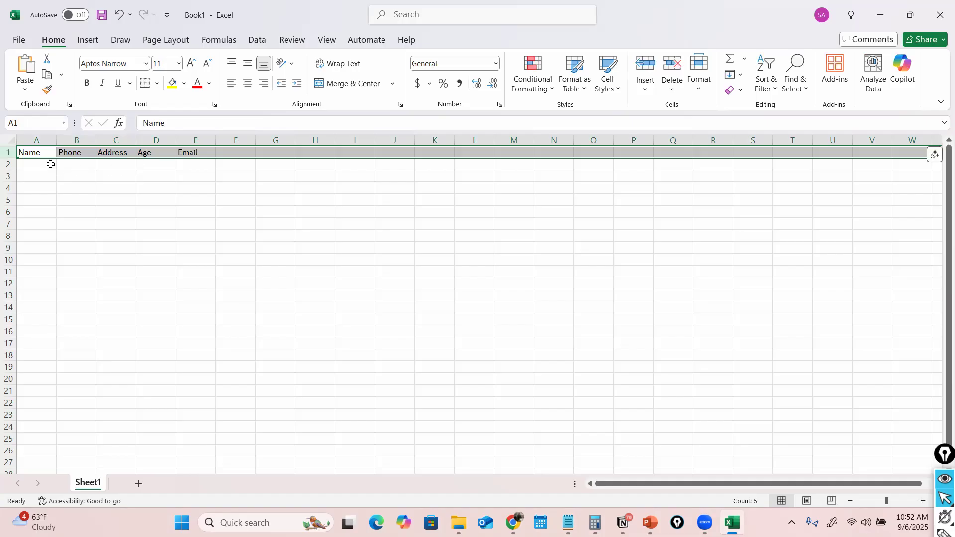
{"action": "left_click", "coordinate": [40, 151]}
{"action": "left_click", "coordinate": [74, 154]}
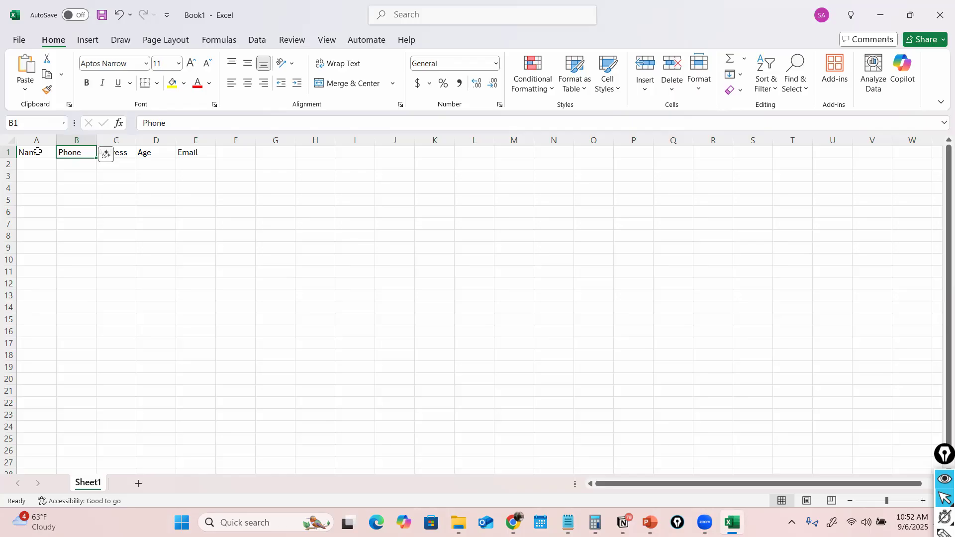
{"action": "left_click", "coordinate": [40, 167]}
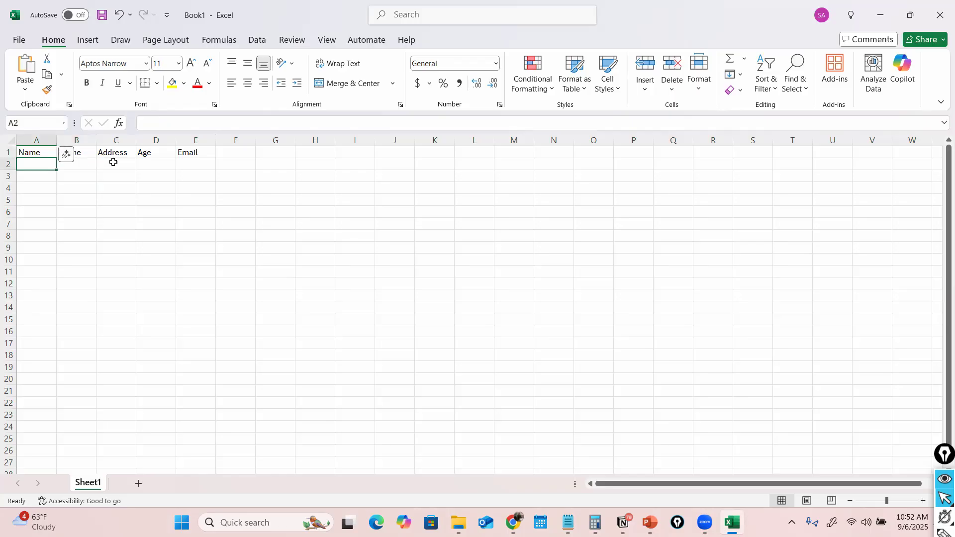
Fill cells A2 to D2 with the sample person's name, phone number, address and an age of 30
{"action": "type", "text": "Roberto"}
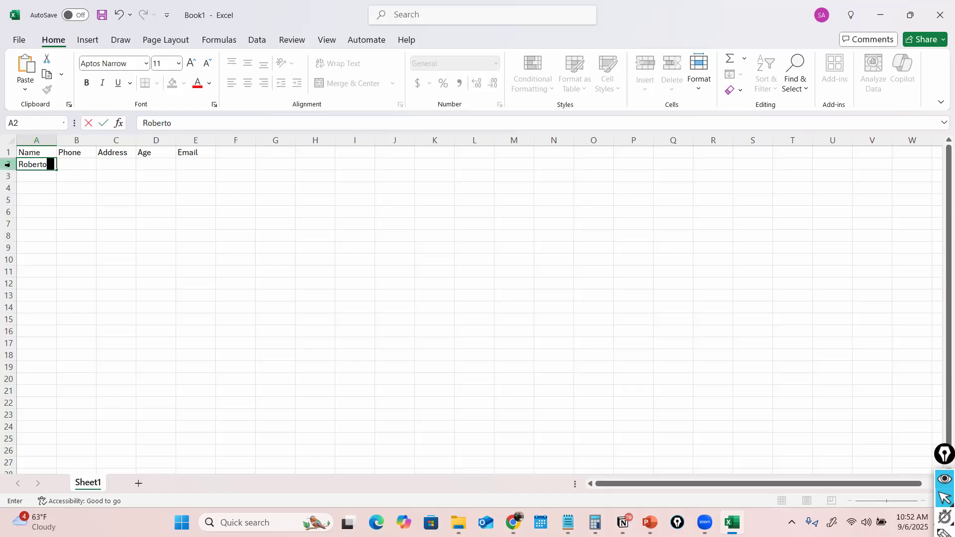
{"action": "left_click", "coordinate": [64, 165]}
{"action": "type", "text": "234234234"}
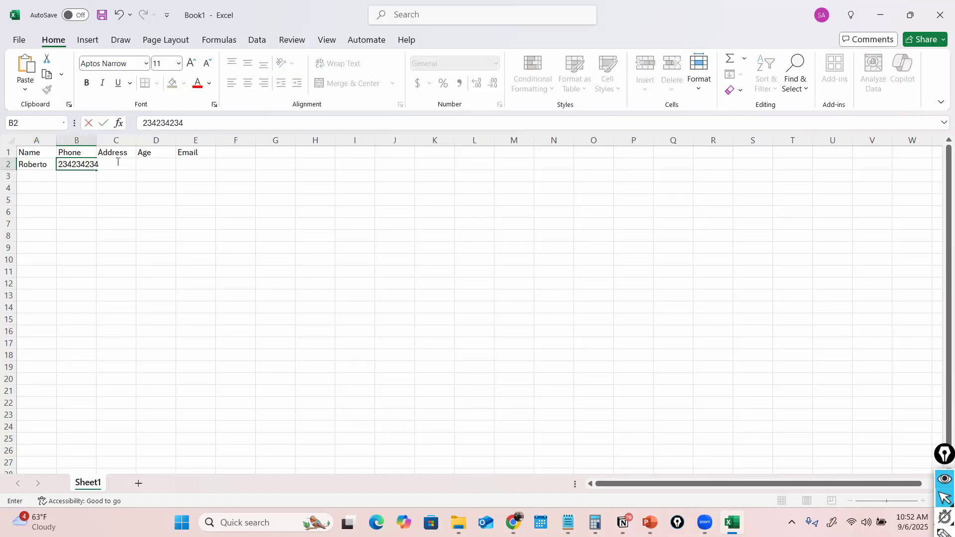
{"action": "type", "text": "Prosper"}
{"action": "left_click", "coordinate": [152, 162]}
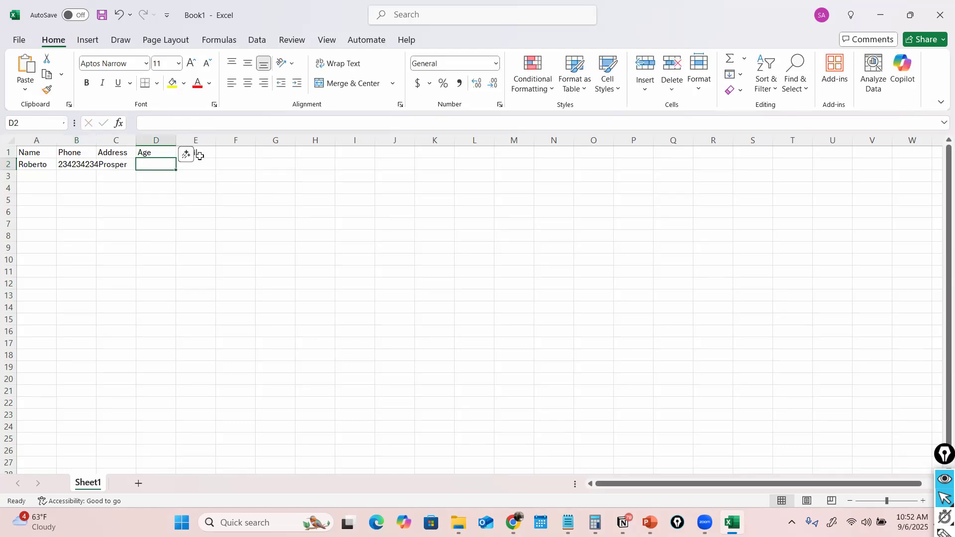
{"action": "type", "text": "30"}
Enter the sample person's e-mail address in cell E2, and select row 2 followed by row 3
{"action": "left_click", "coordinate": [208, 153]}
{"action": "left_click", "coordinate": [208, 164]}
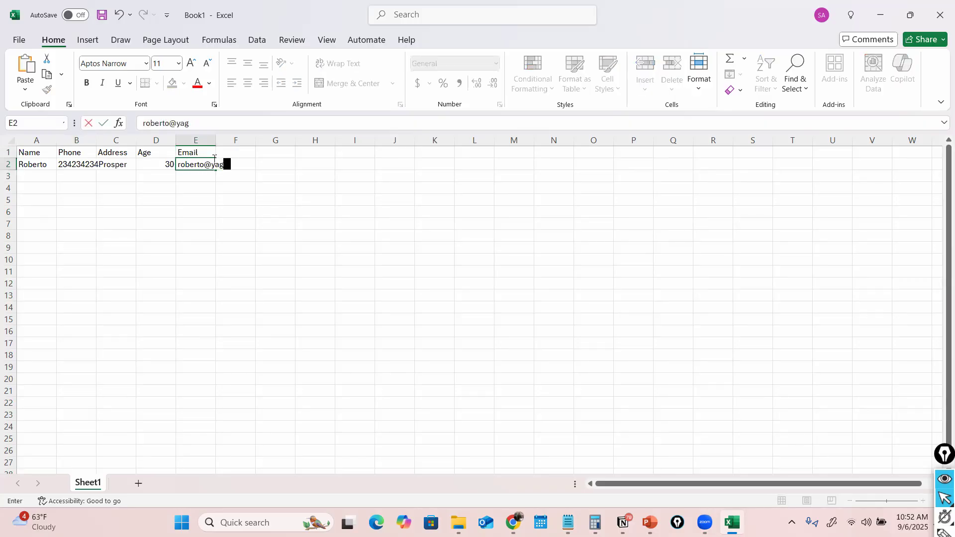
{"action": "left_click", "coordinate": [7, 164]}
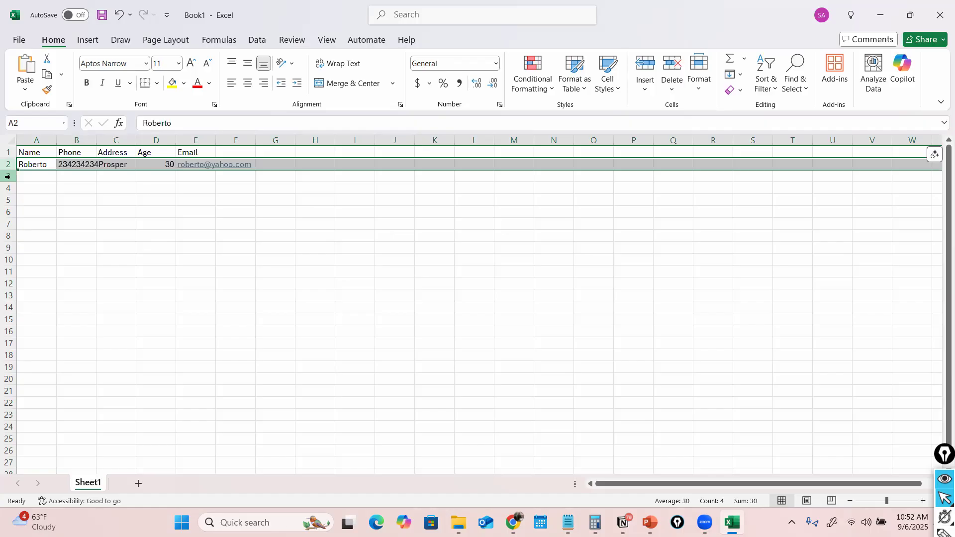
{"action": "left_click", "coordinate": [7, 176]}
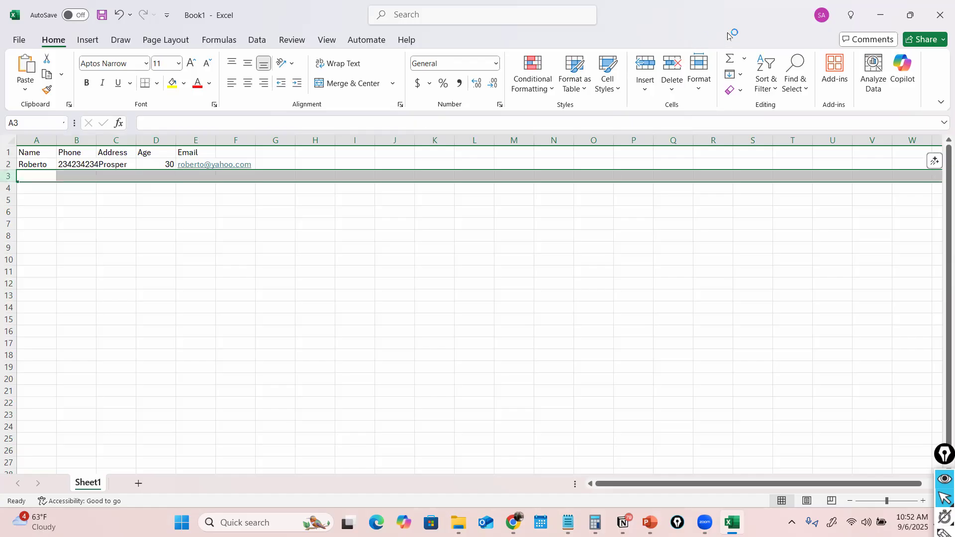
Minimize the Excel workbook and display slide 31 with the object, tab, application and profile diagram in the PowerPoint deck
{"action": "left_click", "coordinate": [880, 15]}
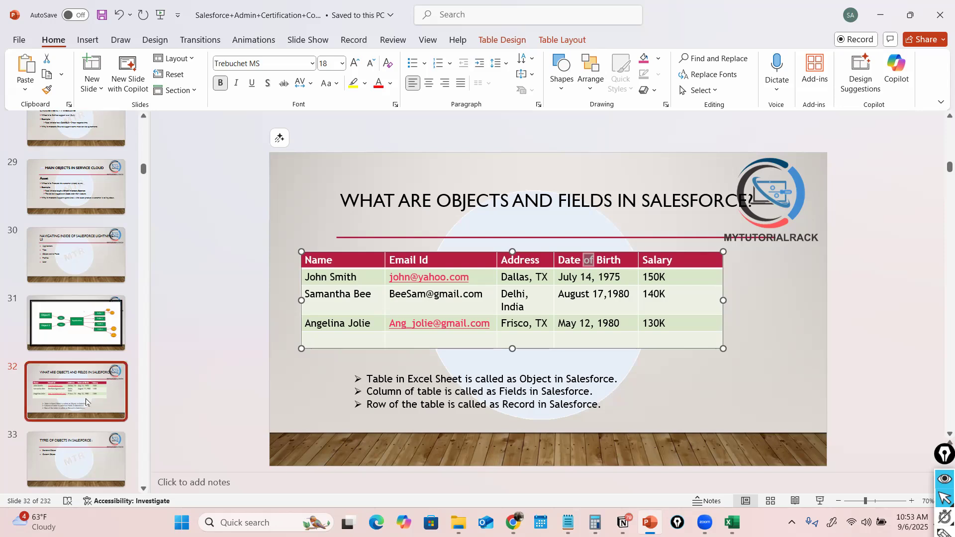
{"action": "left_click", "coordinate": [75, 324]}
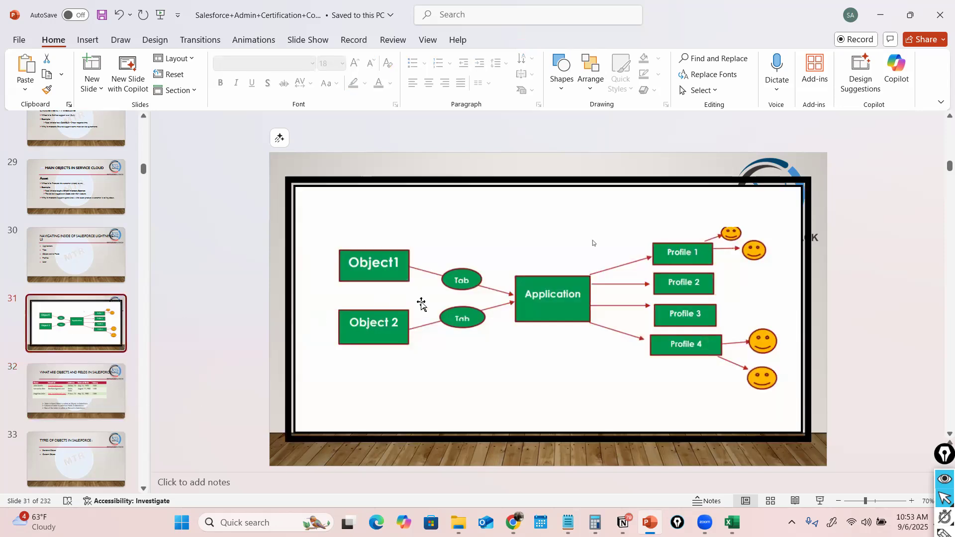
Switch to the Salesforce org in Chrome and change from the Sales app to the Service app
{"action": "key", "text": "alt+Tab"}
{"action": "left_click", "coordinate": [27, 98]}
{"action": "left_click_drag", "start_coordinate": [72, 100], "coordinate": [41, 95]}
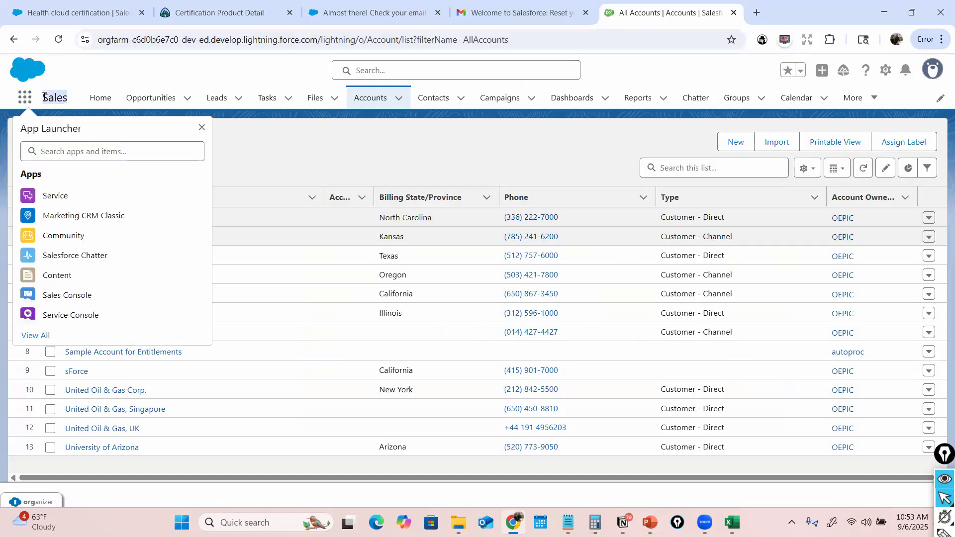
{"action": "left_click", "coordinate": [25, 98]}
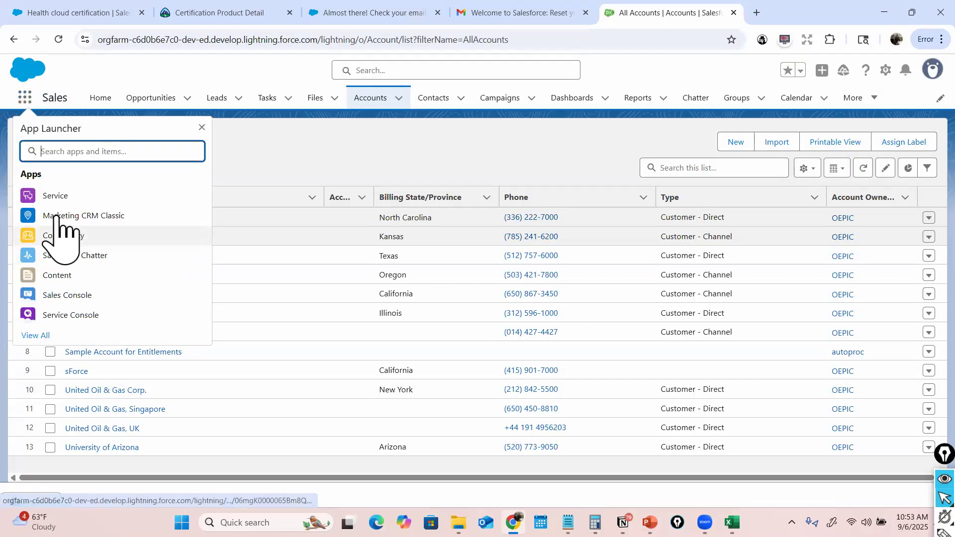
{"action": "left_click", "coordinate": [55, 196]}
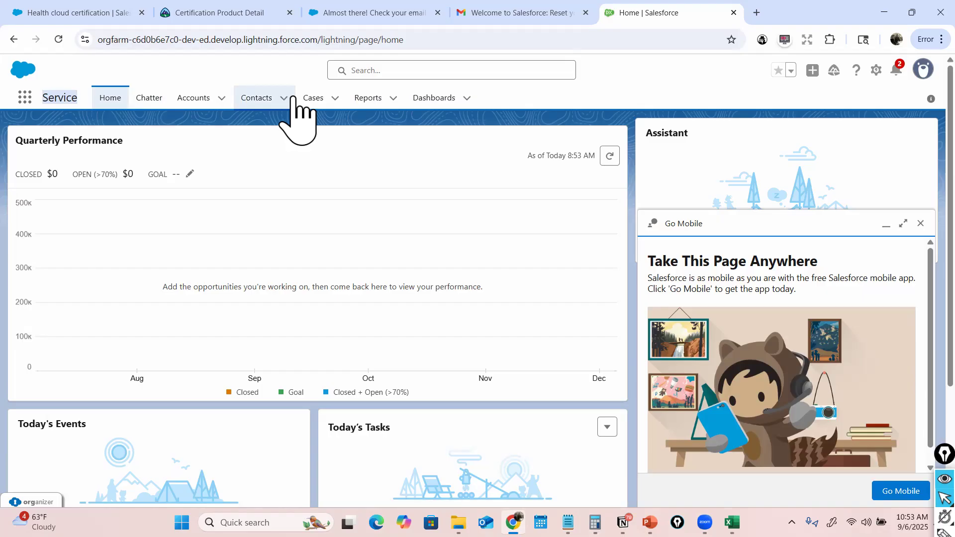
View the Accounts and Contacts tabs of the Service app, and return to the diagram slide in PowerPoint
{"action": "left_click", "coordinate": [195, 100]}
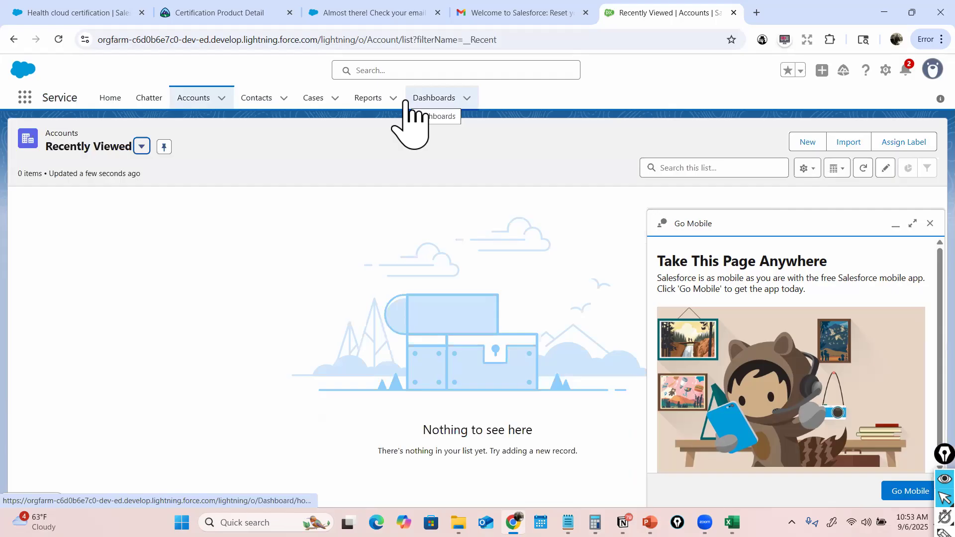
{"action": "left_click", "coordinate": [257, 100]}
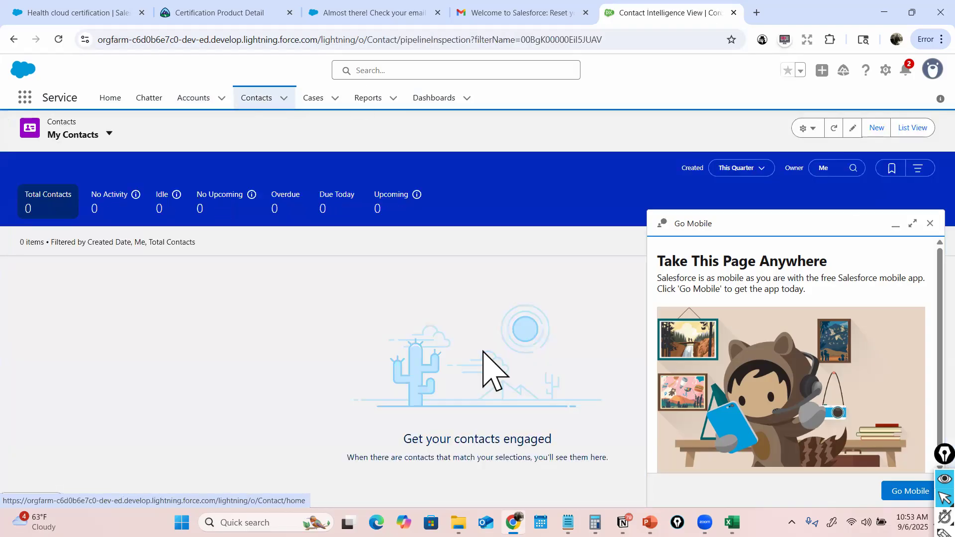
{"action": "left_click", "coordinate": [649, 522]}
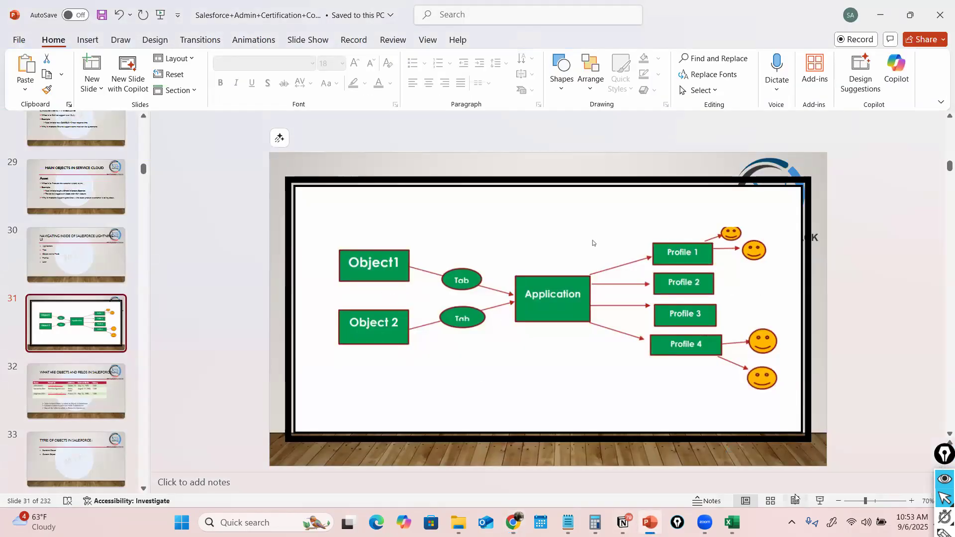
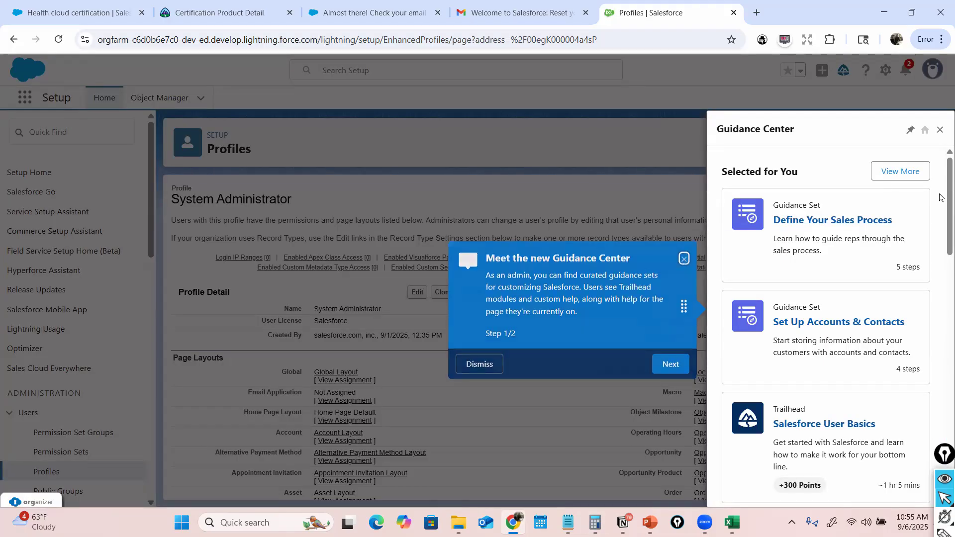
Close the Guidance Center and highlight the System Administrator profile's name in its heading and details
{"action": "left_click", "coordinate": [941, 197]}
{"action": "left_click", "coordinate": [940, 130]}
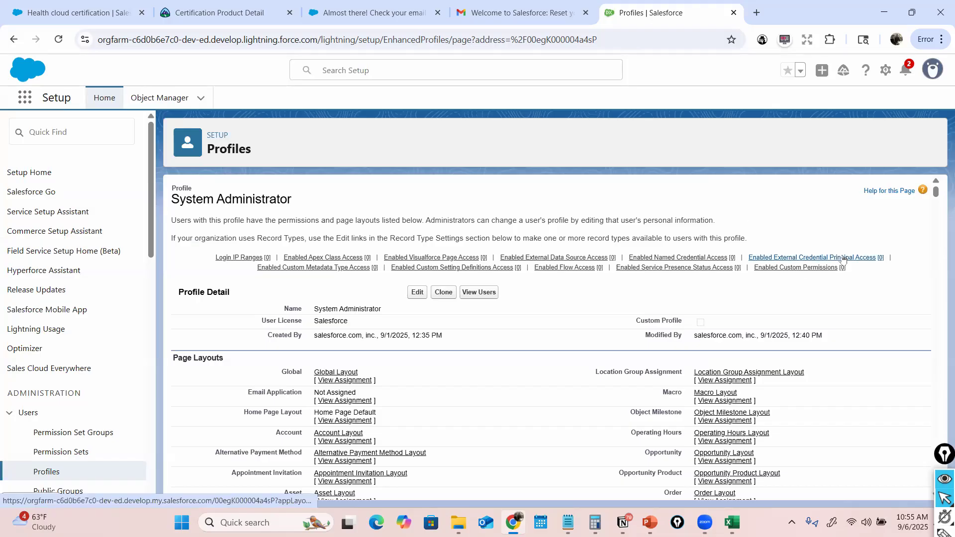
{"action": "mouse_move", "coordinate": [844, 259]}
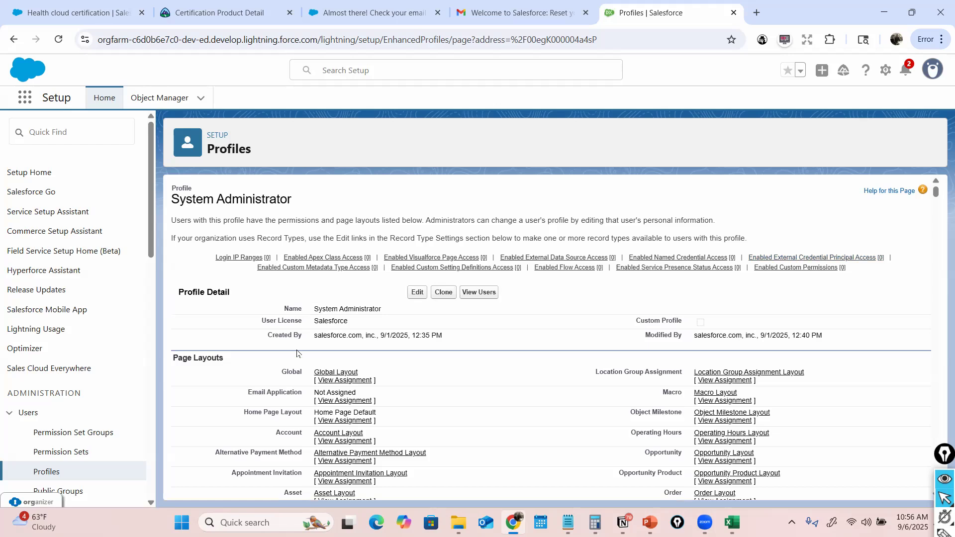
{"action": "triple_click", "coordinate": [256, 200]}
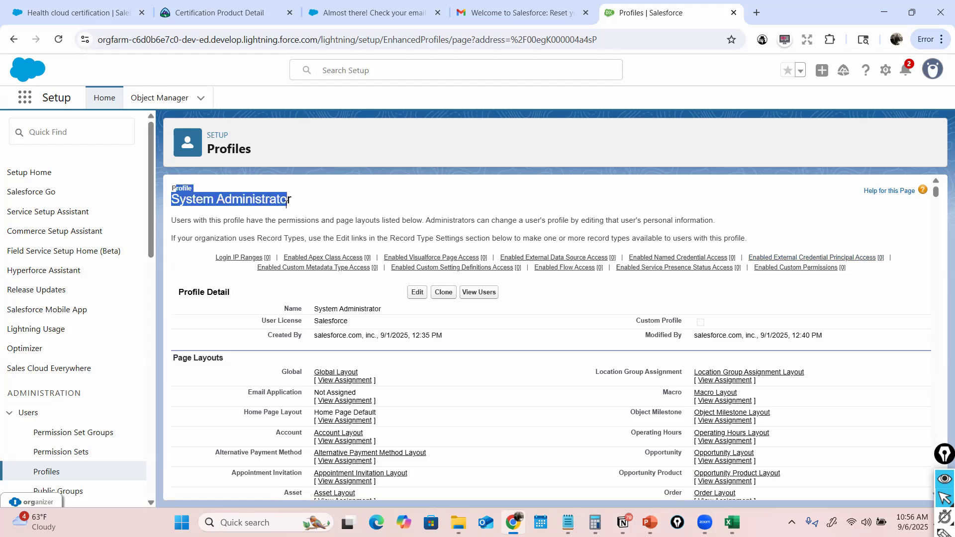
{"action": "left_click_drag", "start_coordinate": [314, 309], "coordinate": [339, 320]}
Review the usernames of the users assigned to the System Administrator profile, and return to the profile's detail page
{"action": "left_click", "coordinate": [478, 293]}
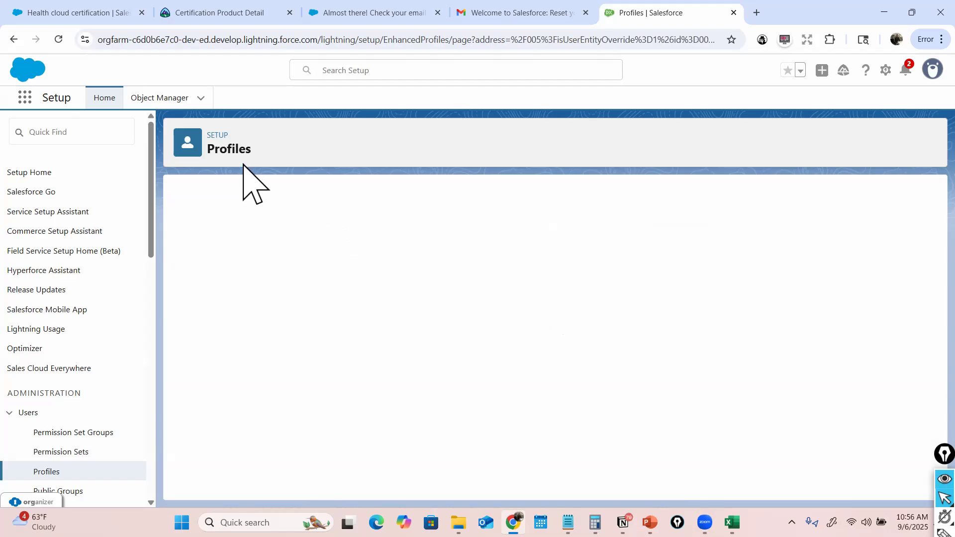
{"action": "left_click_drag", "start_coordinate": [561, 305], "coordinate": [396, 315]}
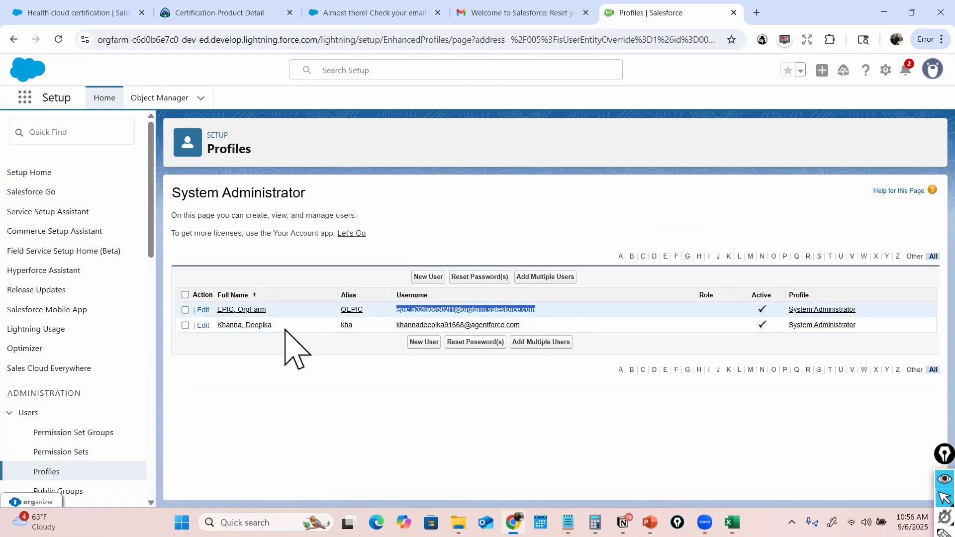
{"action": "left_click_drag", "start_coordinate": [521, 324], "coordinate": [383, 323]}
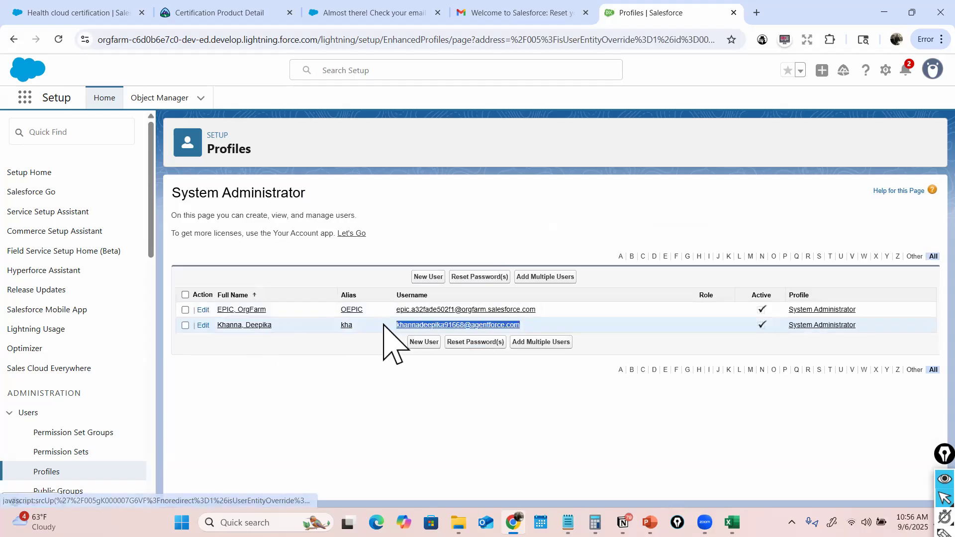
{"action": "left_click", "coordinate": [830, 324]}
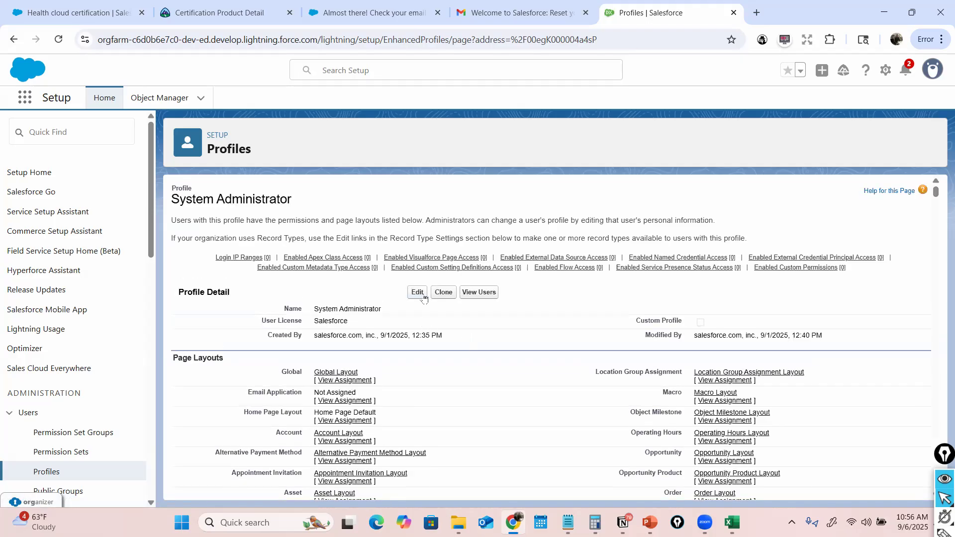
Open the System Administrator profile for editing and display the App Launcher's app list beside the Custom App Settings
{"action": "left_click", "coordinate": [424, 299]}
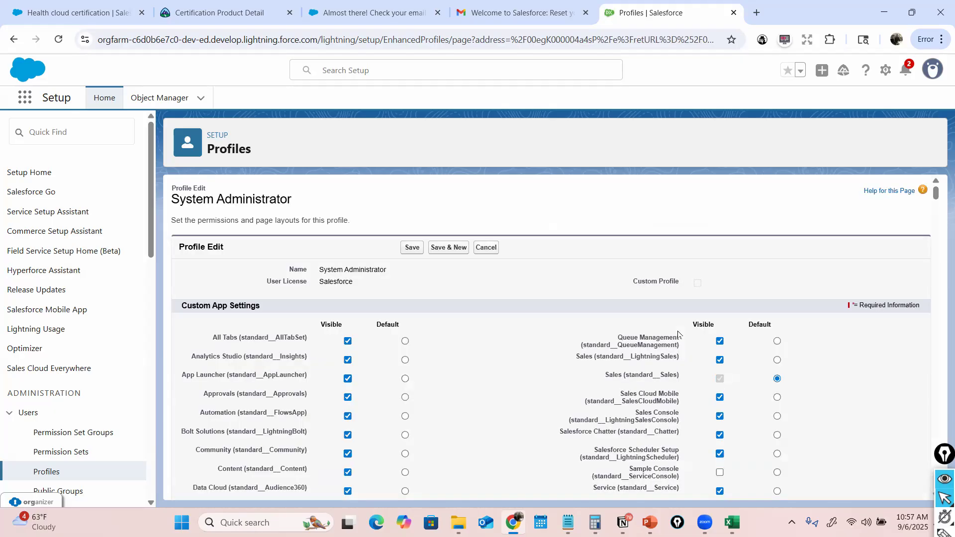
{"action": "scroll", "coordinate": [572, 392], "scroll_direction": "down", "scroll_amount": 1}
{"action": "left_click", "coordinate": [25, 97]}
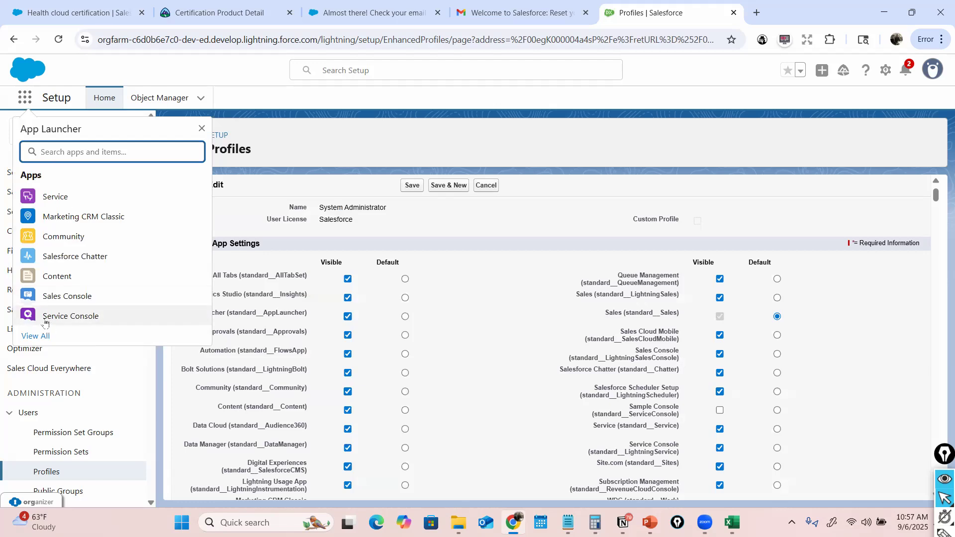
{"action": "left_click", "coordinate": [533, 317]}
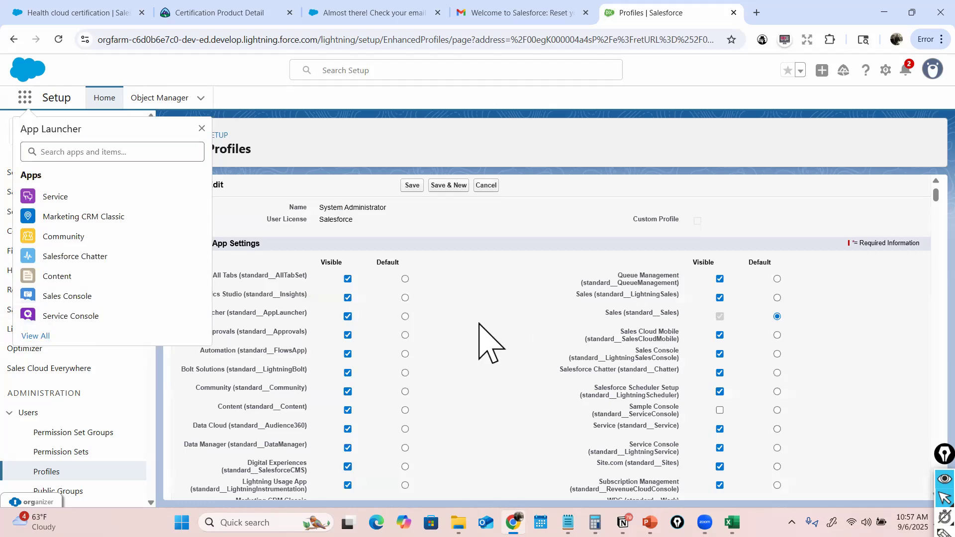
Clear the Visible setting for the custom apps from All Tabs through Lightning Usage App
{"action": "left_click", "coordinate": [347, 279]}
{"action": "left_click", "coordinate": [348, 297]}
{"action": "left_click", "coordinate": [348, 316]}
{"action": "left_click", "coordinate": [347, 334]}
{"action": "left_click", "coordinate": [348, 354]}
{"action": "left_click", "coordinate": [348, 373]}
{"action": "left_click", "coordinate": [348, 392]}
{"action": "left_click", "coordinate": [348, 428]}
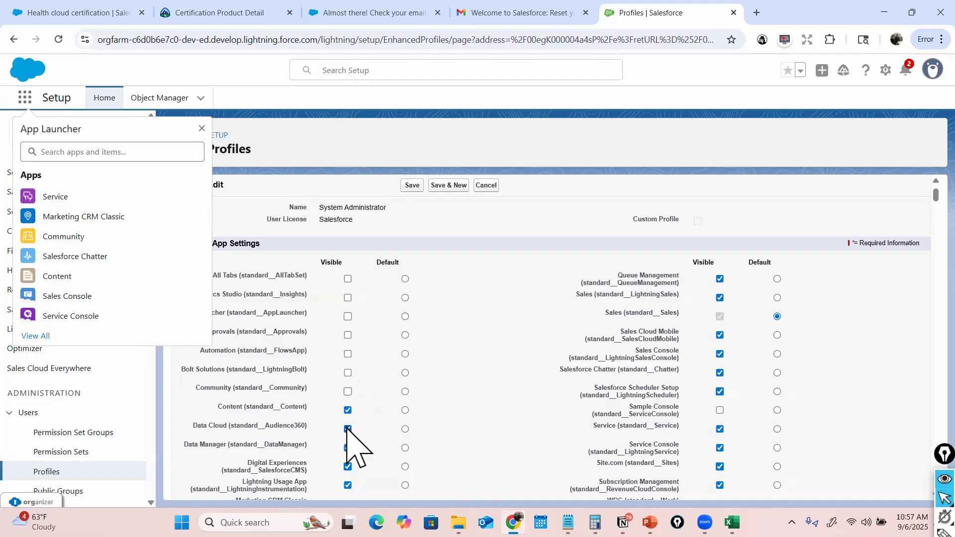
{"action": "left_click", "coordinate": [348, 410]}
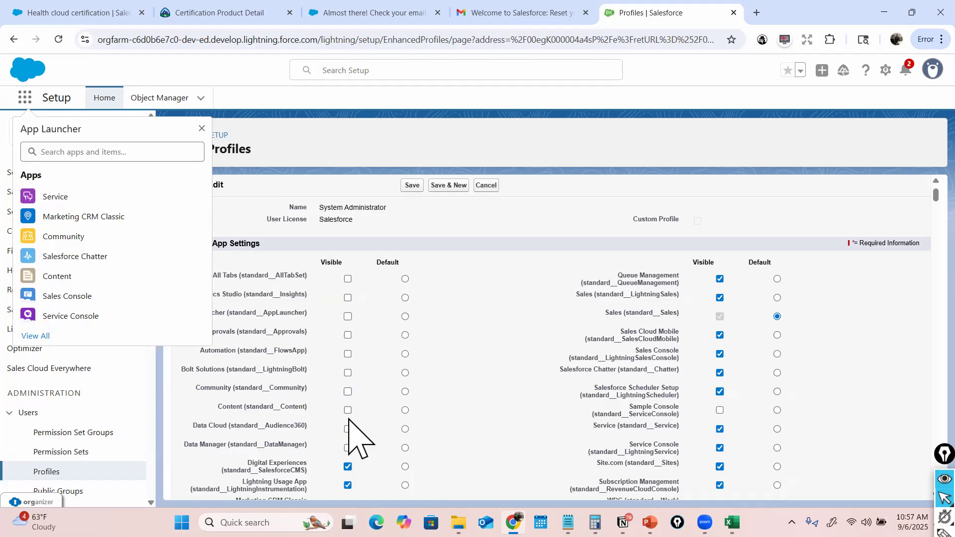
{"action": "scroll", "coordinate": [691, 329], "scroll_direction": "down", "scroll_amount": 1}
Clear the Visible setting for the apps from Queue Management through WDC, leaving the default Sales app, and save the profile
{"action": "left_click", "coordinate": [720, 217]}
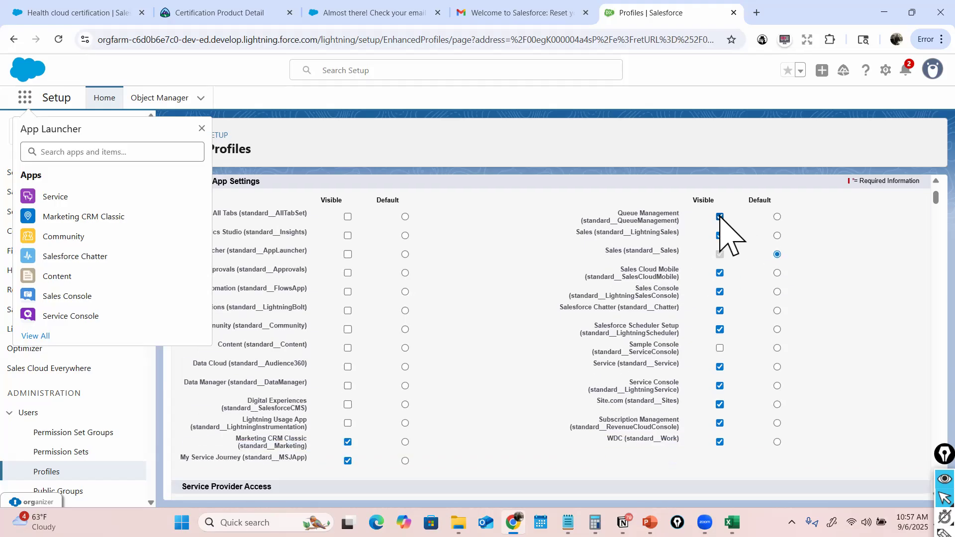
{"action": "left_click", "coordinate": [720, 235]}
{"action": "left_click", "coordinate": [720, 273]}
{"action": "left_click", "coordinate": [720, 292]}
{"action": "left_click", "coordinate": [720, 310]}
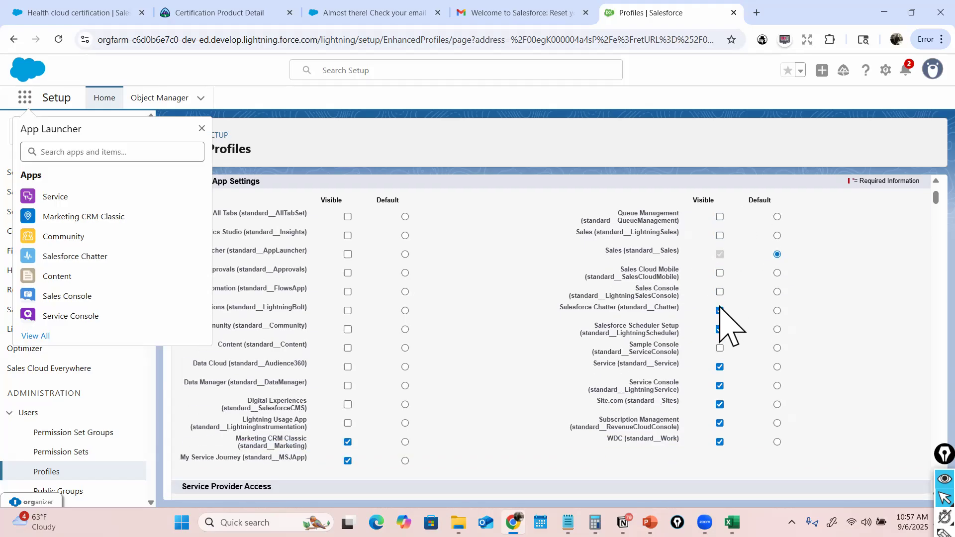
{"action": "left_click", "coordinate": [720, 329]}
{"action": "left_click", "coordinate": [720, 367]}
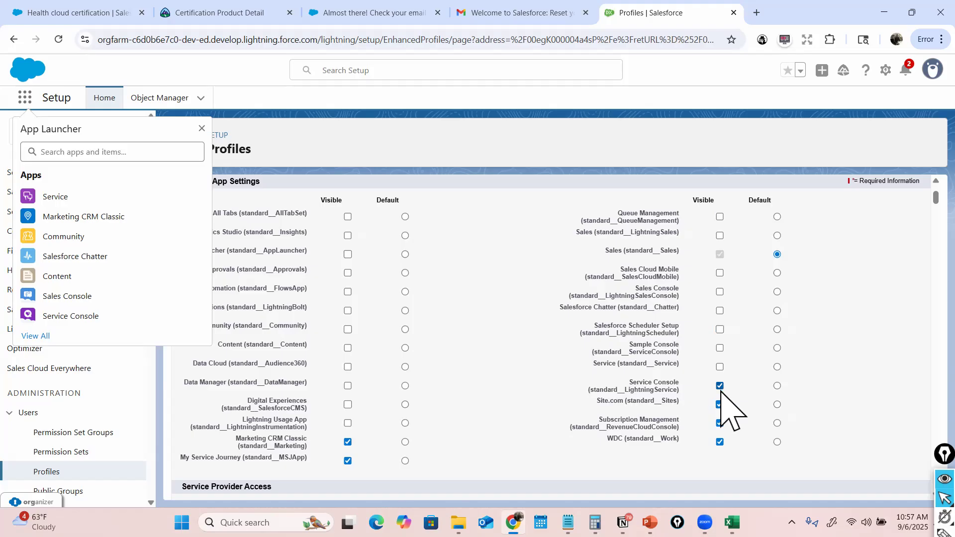
{"action": "left_click", "coordinate": [720, 404]}
{"action": "left_click", "coordinate": [720, 386]}
{"action": "left_click", "coordinate": [720, 423]}
{"action": "left_click", "coordinate": [720, 442]}
{"action": "left_click", "coordinate": [342, 153]}
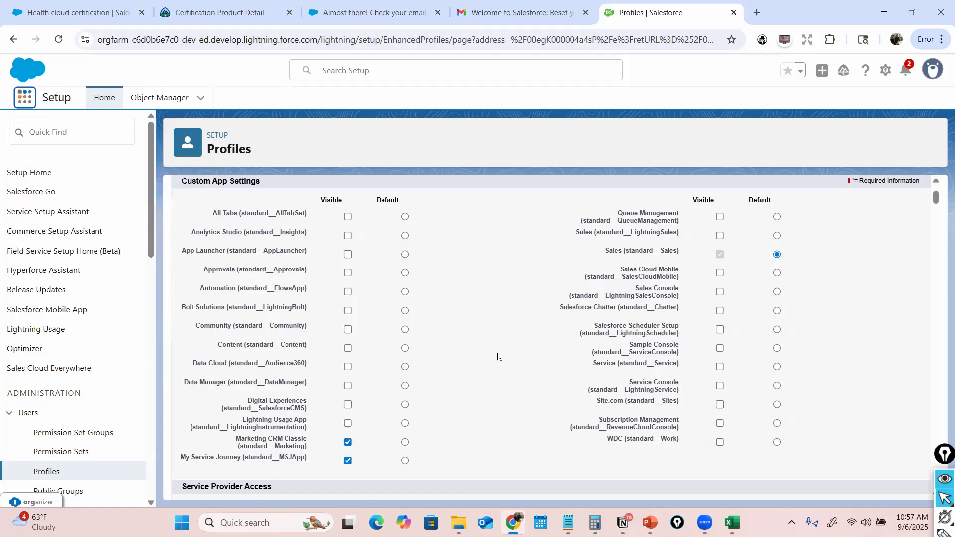
{"action": "scroll", "coordinate": [498, 356], "scroll_direction": "up", "scroll_amount": 3}
{"action": "left_click", "coordinate": [412, 247]}
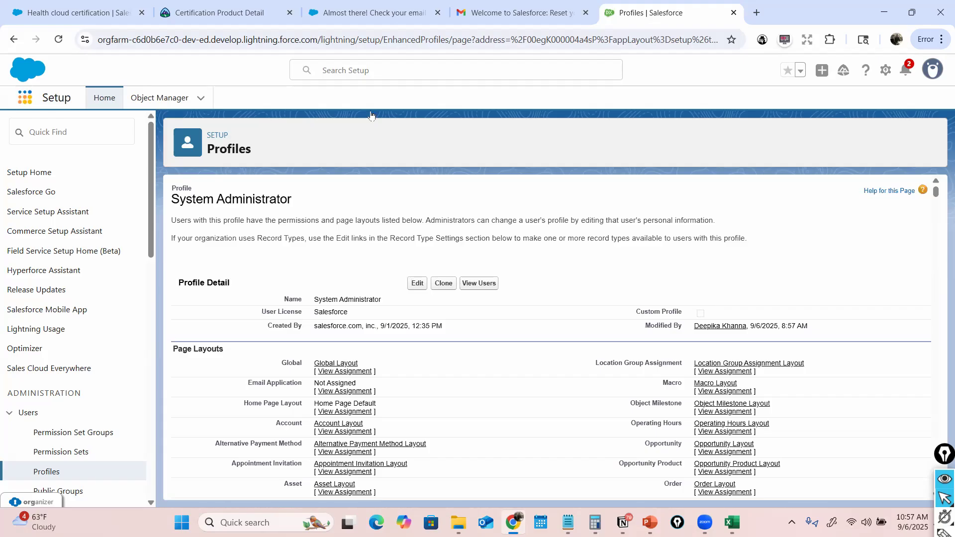
View the full list of available apps in the App Launcher, and close it
{"action": "left_click", "coordinate": [25, 98]}
{"action": "left_click", "coordinate": [31, 236]}
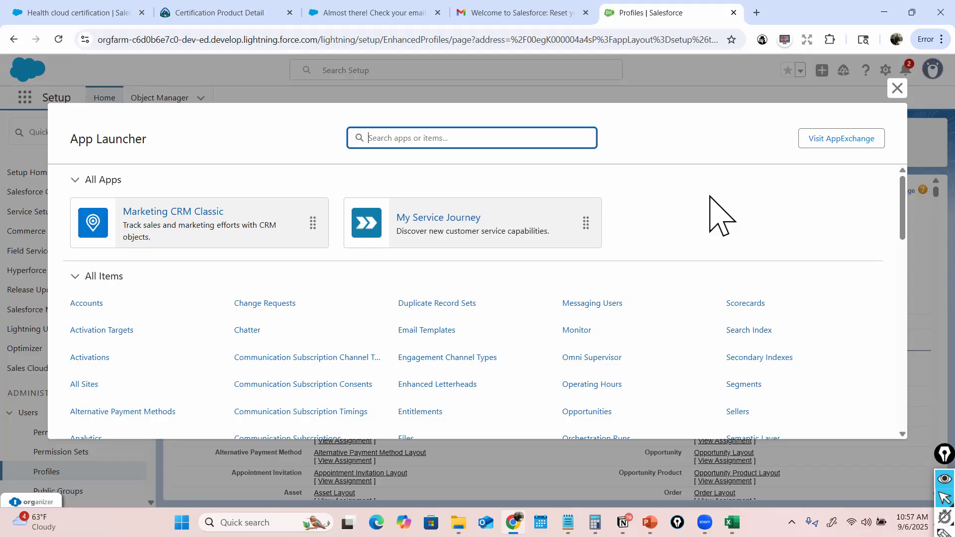
{"action": "left_click", "coordinate": [899, 89]}
Reopen the System Administrator profile for editing and examine its Tab Settings section below the Custom App Settings
{"action": "left_click", "coordinate": [423, 292]}
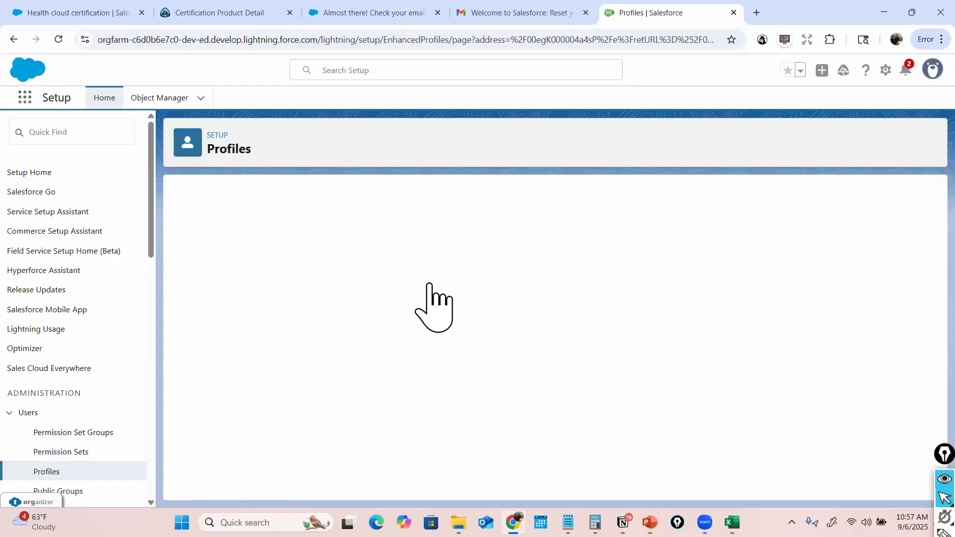
{"action": "scroll", "coordinate": [515, 343], "scroll_direction": "down", "scroll_amount": 10}
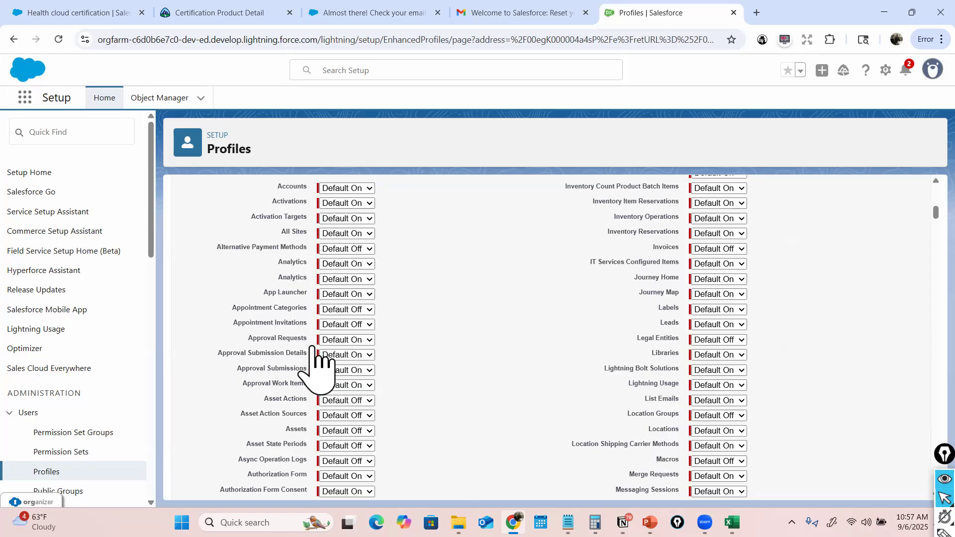
{"action": "scroll", "coordinate": [313, 368], "scroll_direction": "up", "scroll_amount": 3}
{"action": "left_click_drag", "start_coordinate": [180, 266], "coordinate": [245, 265]}
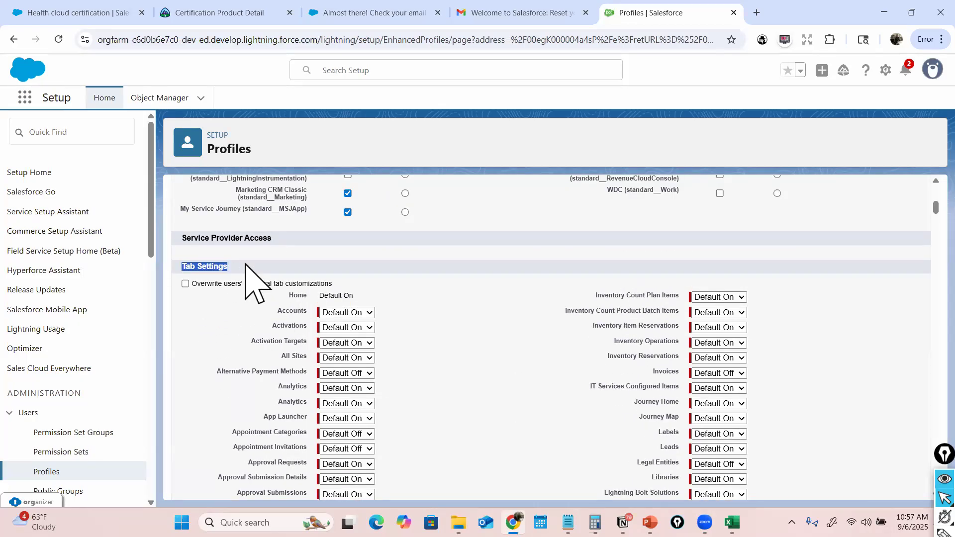
{"action": "scroll", "coordinate": [472, 341], "scroll_direction": "up", "scroll_amount": 8}
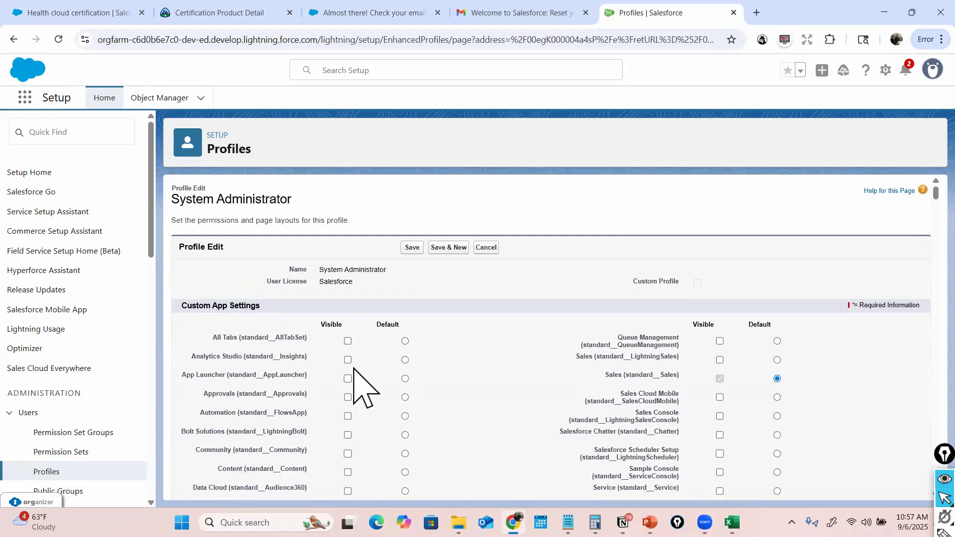
Make the custom apps from All Tabs through Lightning Usage App visible again for the System Administrator profile
{"action": "left_click", "coordinate": [348, 341]}
{"action": "left_click", "coordinate": [348, 360]}
{"action": "left_click", "coordinate": [348, 379]}
{"action": "left_click", "coordinate": [348, 397]}
{"action": "scroll", "coordinate": [351, 403], "scroll_direction": "down", "scroll_amount": 1}
{"action": "left_click", "coordinate": [347, 354]}
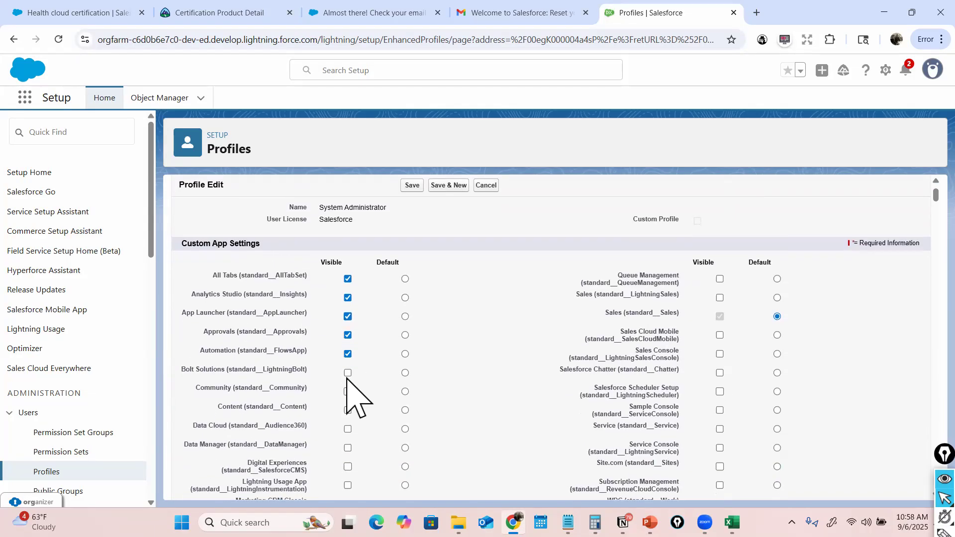
{"action": "left_click", "coordinate": [347, 373]}
{"action": "left_click", "coordinate": [348, 392]}
{"action": "left_click", "coordinate": [348, 410]}
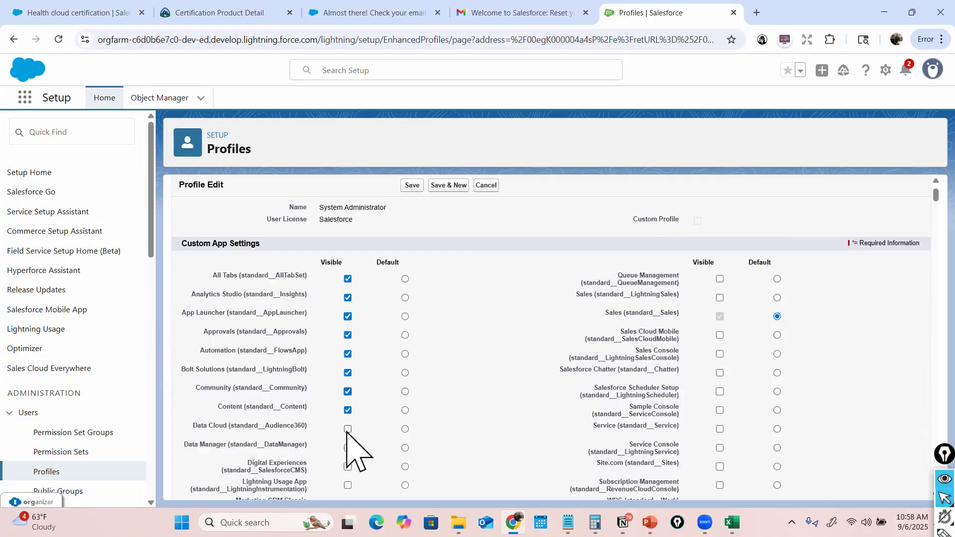
{"action": "left_click", "coordinate": [347, 429]}
{"action": "left_click", "coordinate": [347, 448]}
{"action": "scroll", "coordinate": [350, 453], "scroll_direction": "down", "scroll_amount": 2}
{"action": "left_click", "coordinate": [348, 342]}
{"action": "left_click", "coordinate": [348, 361]}
Make the apps from Queue Management through Subscription Management visible, including Sample Console, and save the profile
{"action": "scroll", "coordinate": [351, 373], "scroll_direction": "up", "scroll_amount": 2}
{"action": "left_click", "coordinate": [720, 278]}
{"action": "left_click", "coordinate": [720, 298]}
{"action": "left_click", "coordinate": [720, 335]}
{"action": "left_click", "coordinate": [720, 354]}
{"action": "left_click", "coordinate": [720, 373]}
{"action": "left_click", "coordinate": [720, 392]}
{"action": "scroll", "coordinate": [721, 420], "scroll_direction": "down", "scroll_amount": 1}
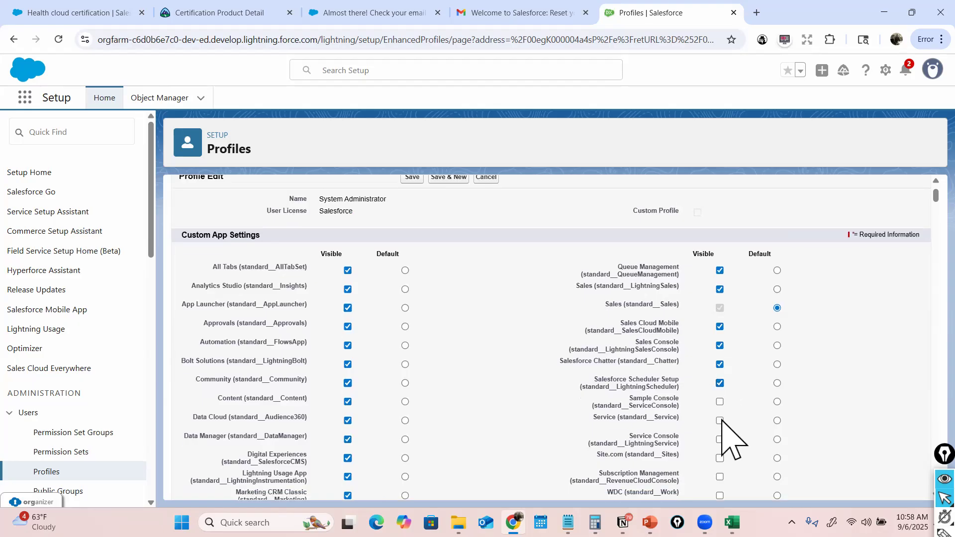
{"action": "scroll", "coordinate": [722, 420], "scroll_direction": "down", "scroll_amount": 1}
{"action": "left_click", "coordinate": [719, 347]}
{"action": "left_click", "coordinate": [720, 367]}
{"action": "left_click", "coordinate": [720, 385]}
{"action": "left_click", "coordinate": [720, 405]}
{"action": "left_click", "coordinate": [720, 423]}
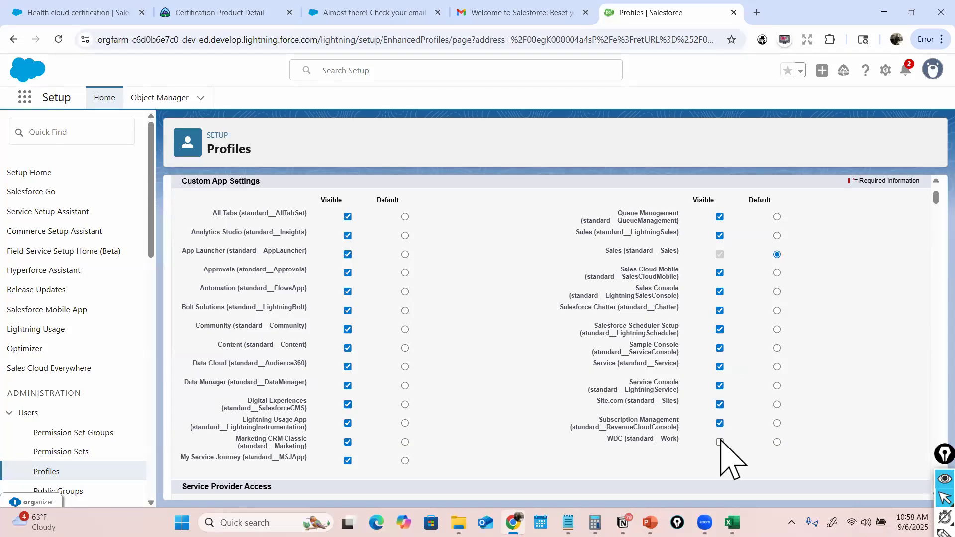
{"action": "scroll", "coordinate": [587, 298], "scroll_direction": "up", "scroll_amount": 3}
{"action": "left_click", "coordinate": [416, 248]}
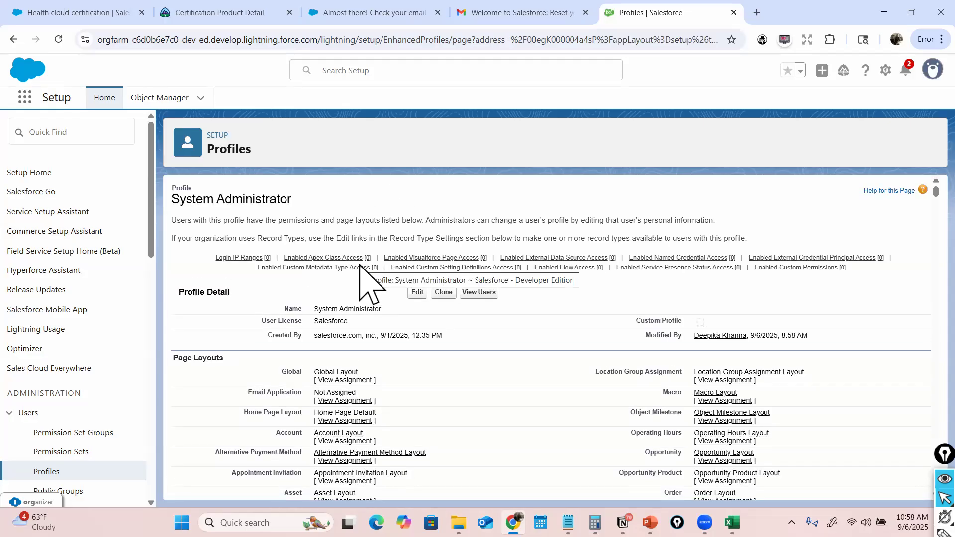
Open Notepad in a maximized window and enter a single period in the blank document
{"action": "left_click", "coordinate": [283, 521]}
{"action": "type", "text": "notepad"}
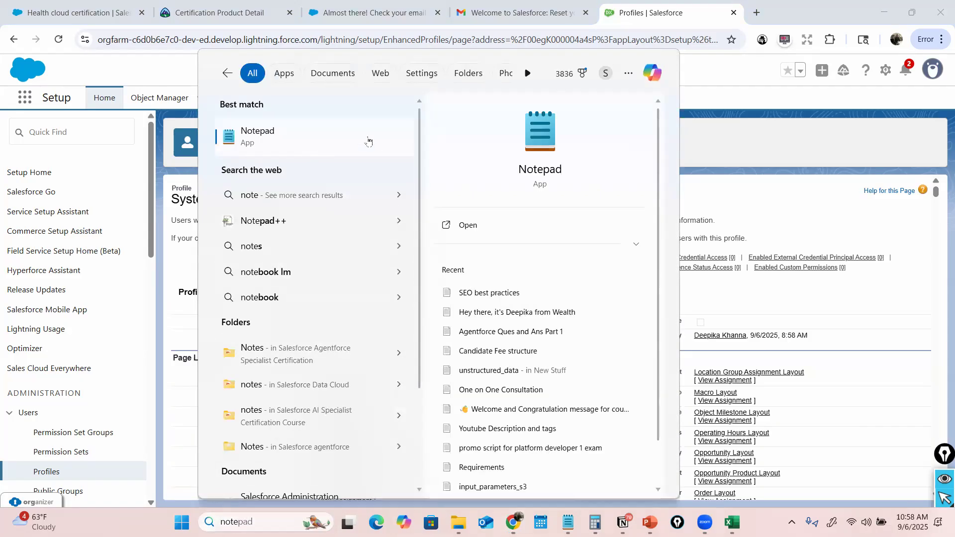
{"action": "left_click", "coordinate": [319, 130]}
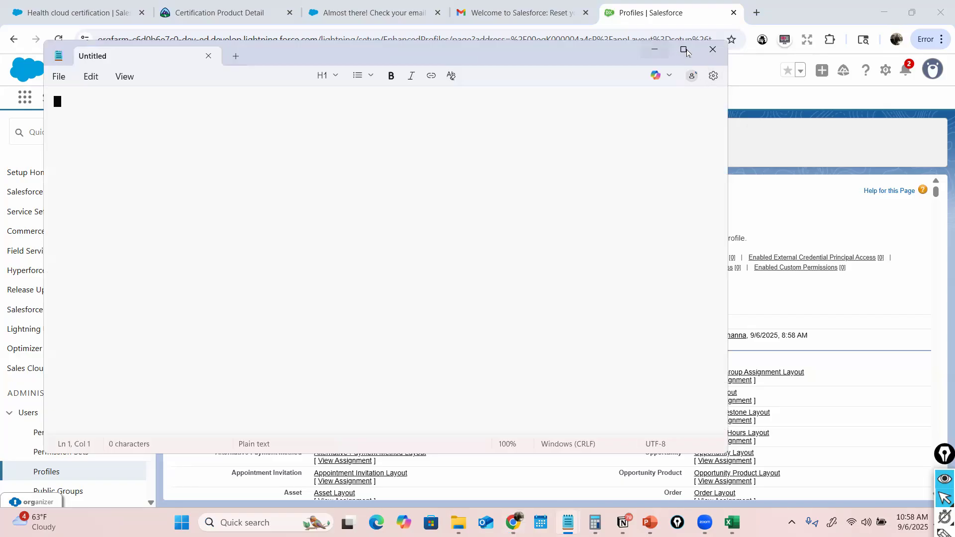
{"action": "left_click", "coordinate": [684, 48]}
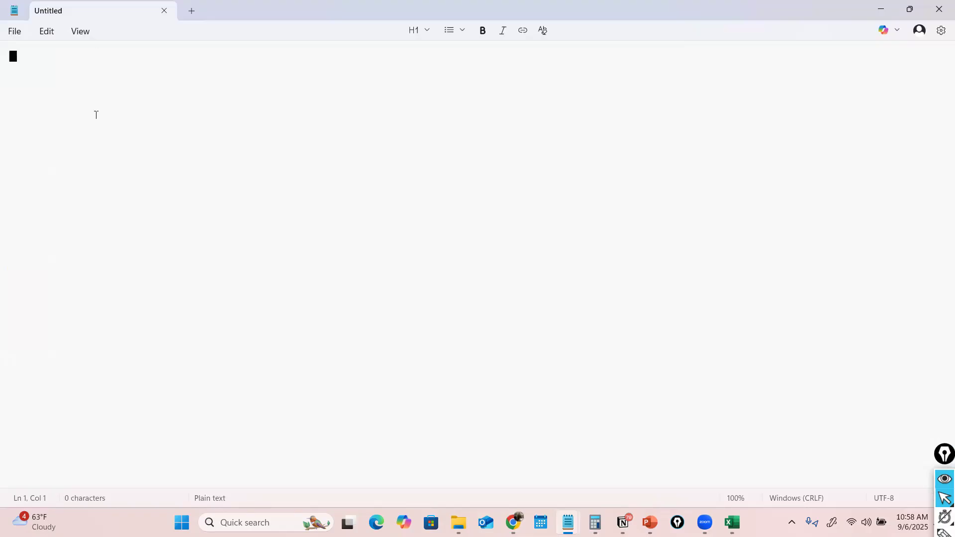
{"action": "type", "text": "."}
Try handwriting Object with an arrow to TAB using the on-screen pen, and clear the drawing
{"action": "left_click_drag", "start_coordinate": [944, 416], "coordinate": [942, 187]}
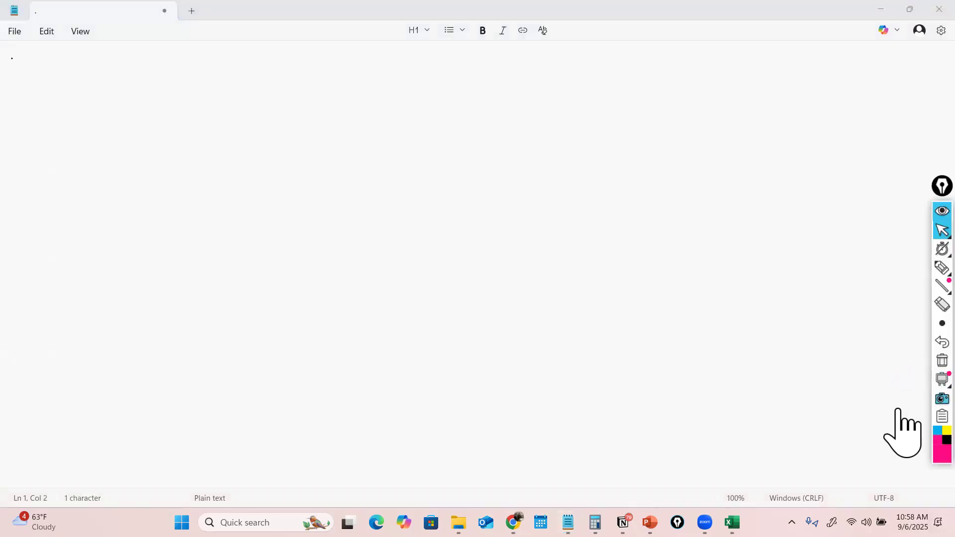
{"action": "mouse_move", "coordinate": [942, 379]}
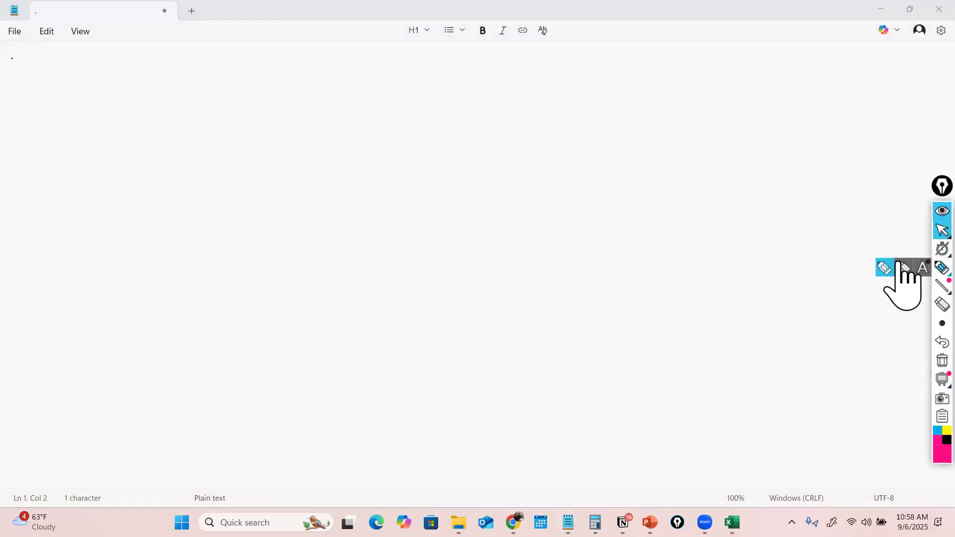
{"action": "left_click", "coordinate": [942, 267]}
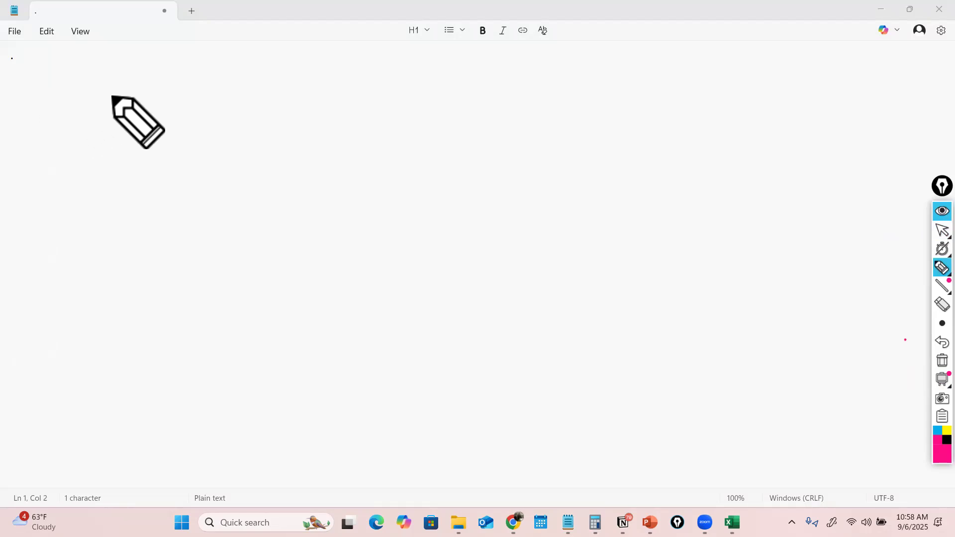
{"action": "mouse_move", "coordinate": [110, 99]}
{"action": "left_mouse_down"}
{"action": "mouse_move", "coordinate": [130, 111]}
{"action": "mouse_move", "coordinate": [130, 128]}
{"action": "mouse_move", "coordinate": [191, 92]}
{"action": "mouse_move", "coordinate": [200, 117]}
{"action": "mouse_move", "coordinate": [257, 144]}
{"action": "left_mouse_up"}
{"action": "left_click_drag", "start_coordinate": [243, 148], "coordinate": [243, 166]}
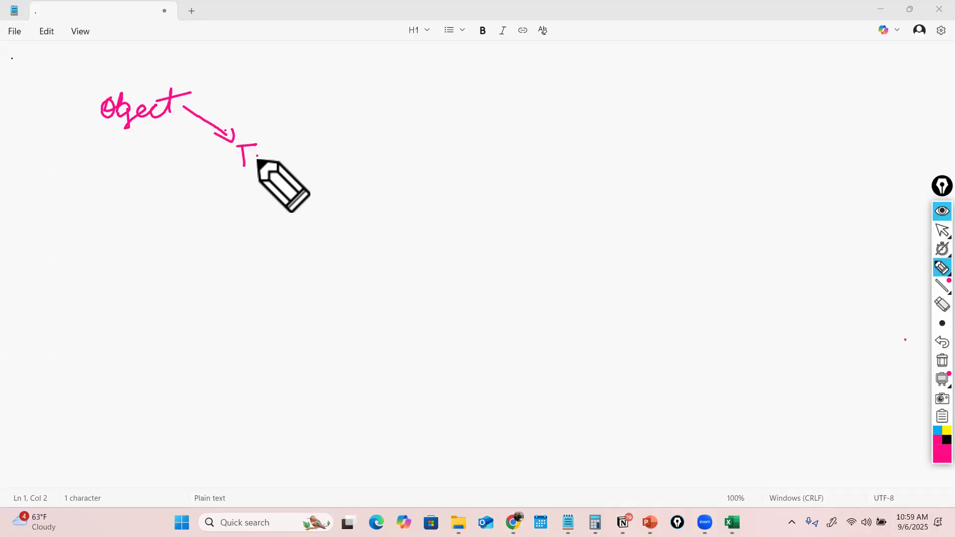
{"action": "left_click", "coordinate": [257, 155]}
{"action": "left_click", "coordinate": [263, 151]}
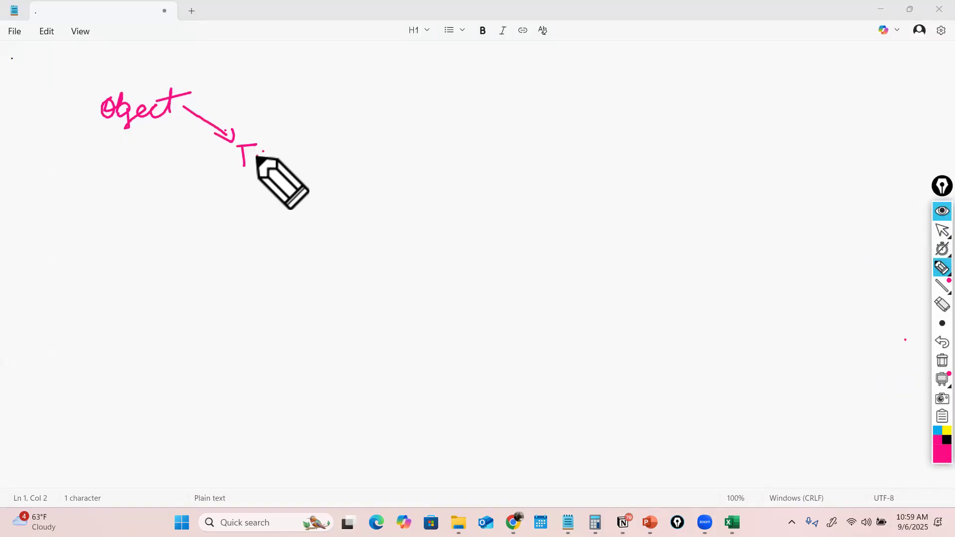
{"action": "mouse_move", "coordinate": [260, 151]}
{"action": "left_mouse_down"}
{"action": "mouse_move", "coordinate": [266, 143]}
{"action": "mouse_move", "coordinate": [274, 161]}
{"action": "left_mouse_up"}
{"action": "mouse_move", "coordinate": [260, 158]}
{"action": "left_mouse_down"}
{"action": "mouse_move", "coordinate": [275, 151]}
{"action": "mouse_move", "coordinate": [280, 164]}
{"action": "mouse_move", "coordinate": [296, 153]}
{"action": "mouse_move", "coordinate": [285, 154]}
{"action": "left_mouse_up"}
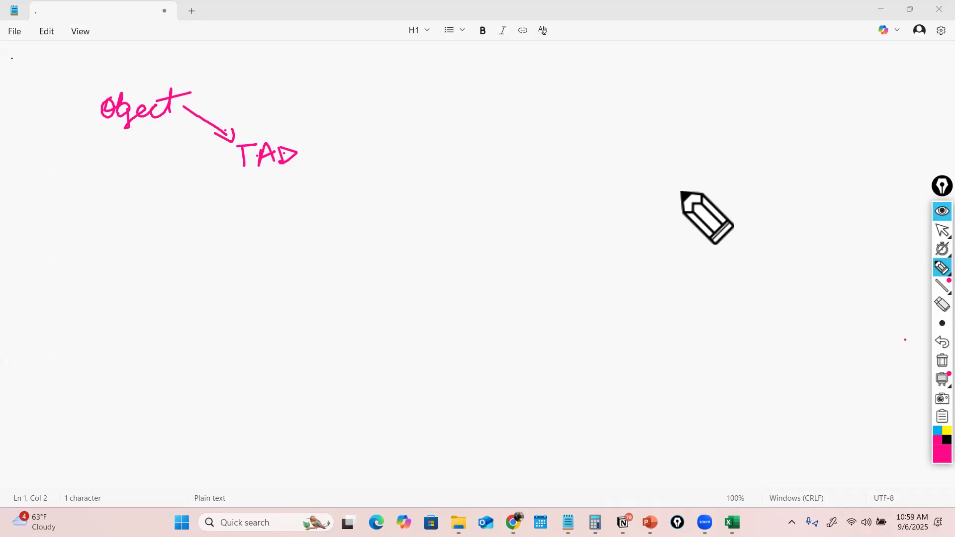
{"action": "left_click", "coordinate": [943, 360]}
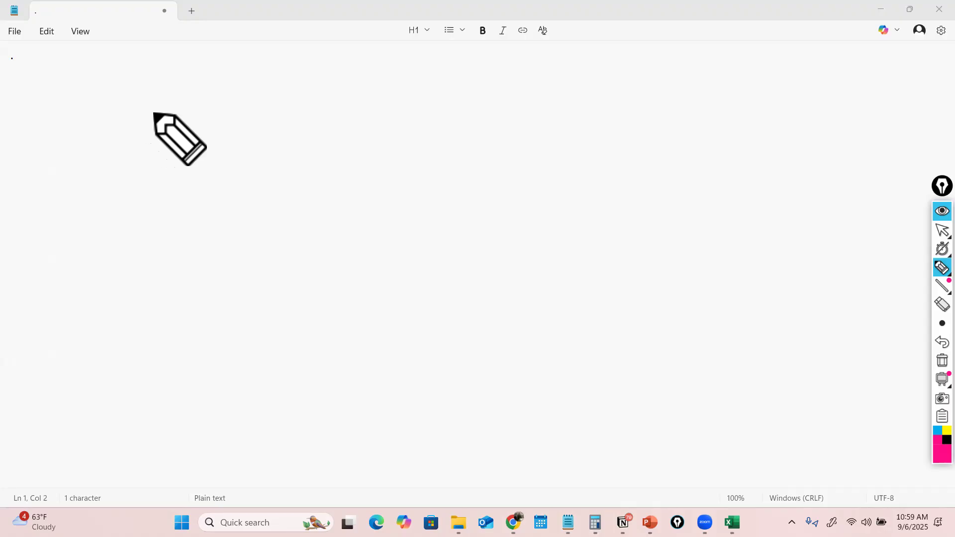
Redraw the sketch of Object with an arrow to Tab, erase it and return to the normal pointer
{"action": "mouse_move", "coordinate": [145, 96]}
{"action": "left_mouse_down"}
{"action": "mouse_move", "coordinate": [143, 111]}
{"action": "mouse_move", "coordinate": [166, 88]}
{"action": "mouse_move", "coordinate": [164, 107]}
{"action": "mouse_move", "coordinate": [214, 81]}
{"action": "mouse_move", "coordinate": [278, 129]}
{"action": "mouse_move", "coordinate": [317, 114]}
{"action": "left_mouse_up"}
{"action": "left_click", "coordinate": [321, 121]}
{"action": "mouse_move", "coordinate": [309, 115]}
{"action": "left_mouse_down"}
{"action": "mouse_move", "coordinate": [309, 142]}
{"action": "mouse_move", "coordinate": [351, 123]}
{"action": "left_mouse_up"}
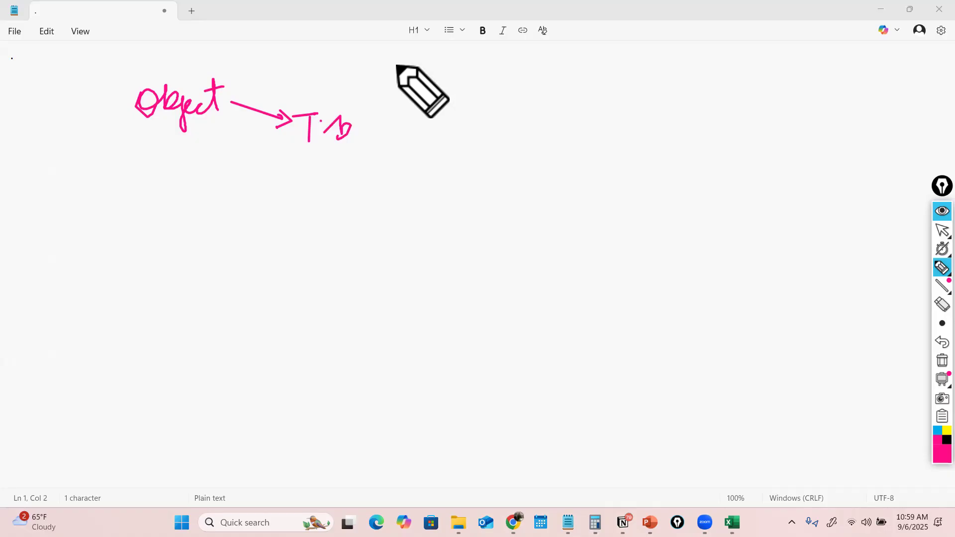
{"action": "left_click", "coordinate": [944, 364]}
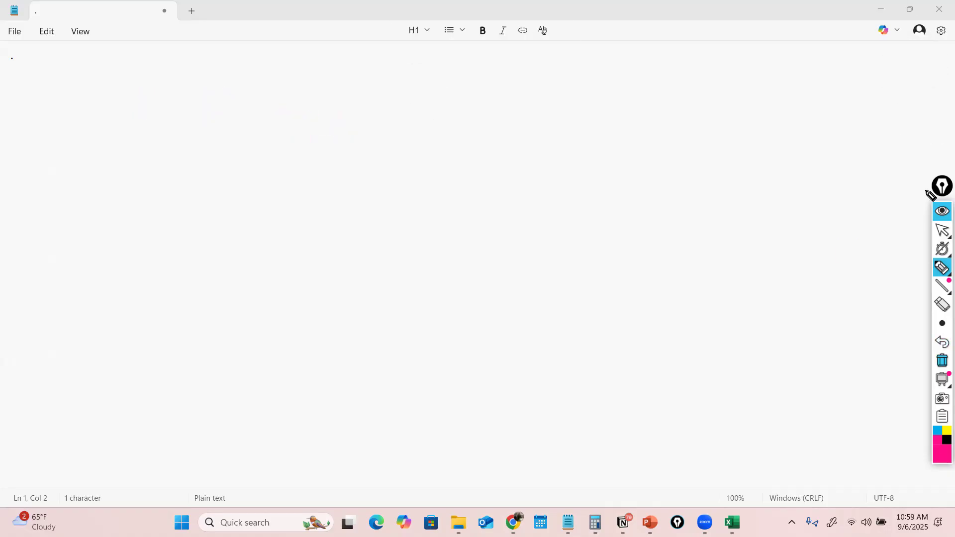
{"action": "left_click", "coordinate": [942, 229]}
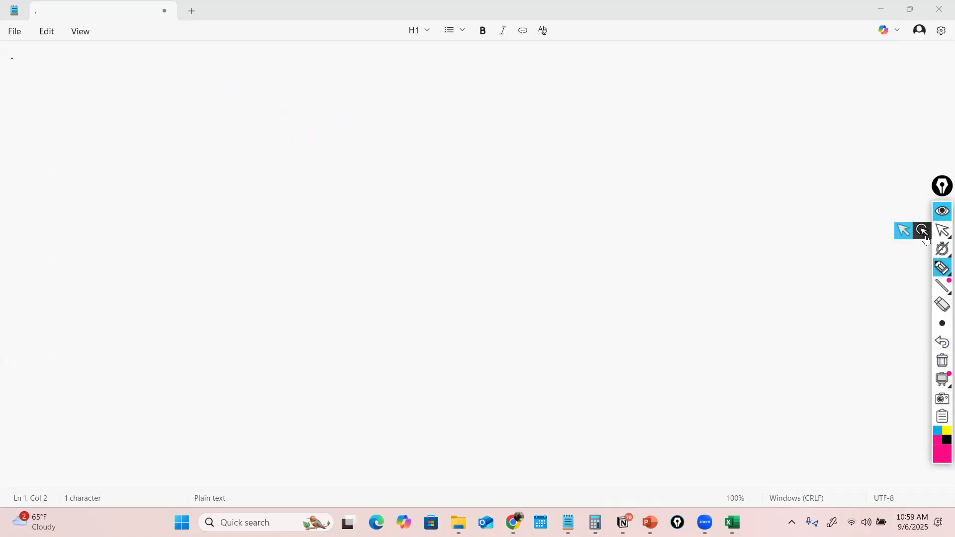
Switch to the PowerPoint slide show to view the object, tab, application and profile diagram, and minimize it again
{"action": "left_click", "coordinate": [879, 8]}
{"action": "left_click", "coordinate": [650, 522]}
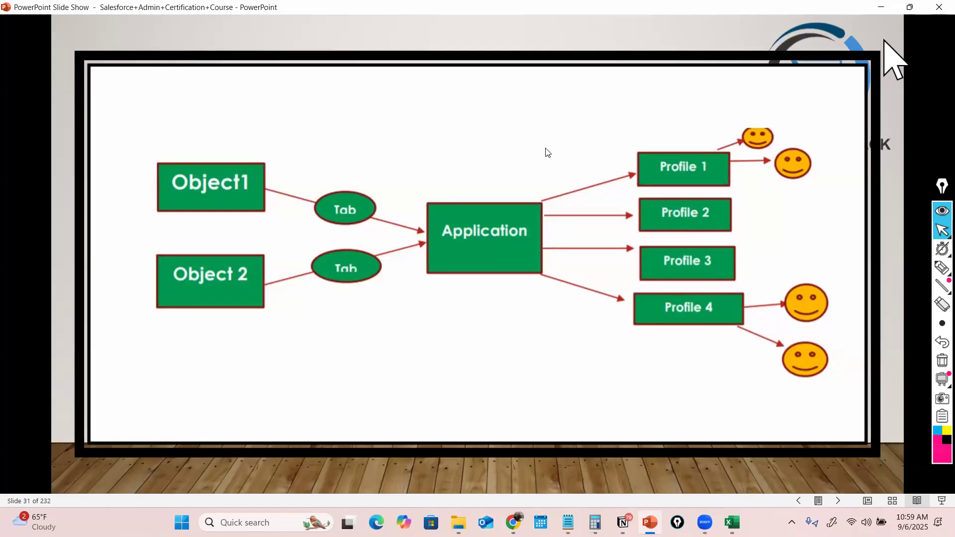
{"action": "left_click", "coordinate": [881, 7]}
Open the System Administrator profile for editing in the Salesforce browser window and examine its Custom App Settings
{"action": "scroll", "coordinate": [586, 358], "scroll_direction": "down", "scroll_amount": 1}
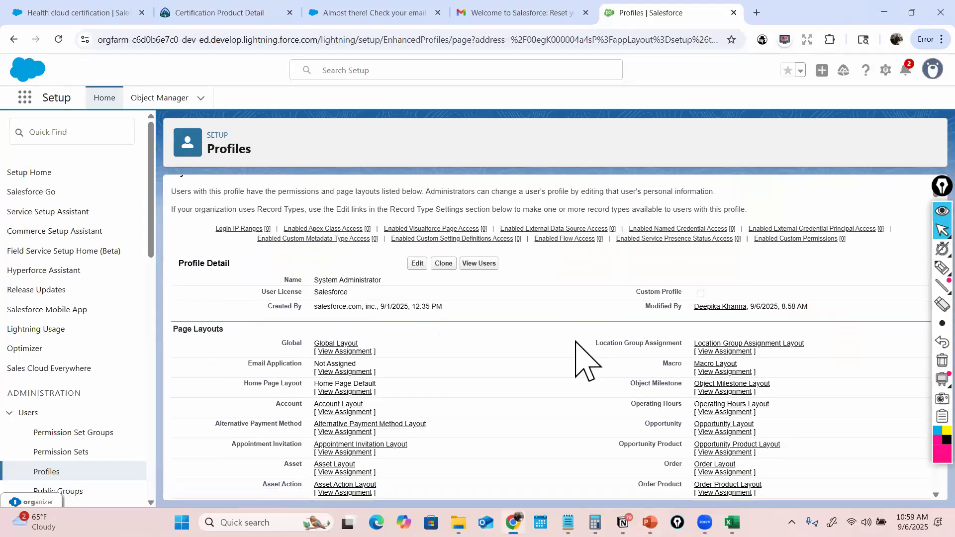
{"action": "scroll", "coordinate": [473, 320], "scroll_direction": "up", "scroll_amount": 1}
{"action": "left_click", "coordinate": [418, 293]}
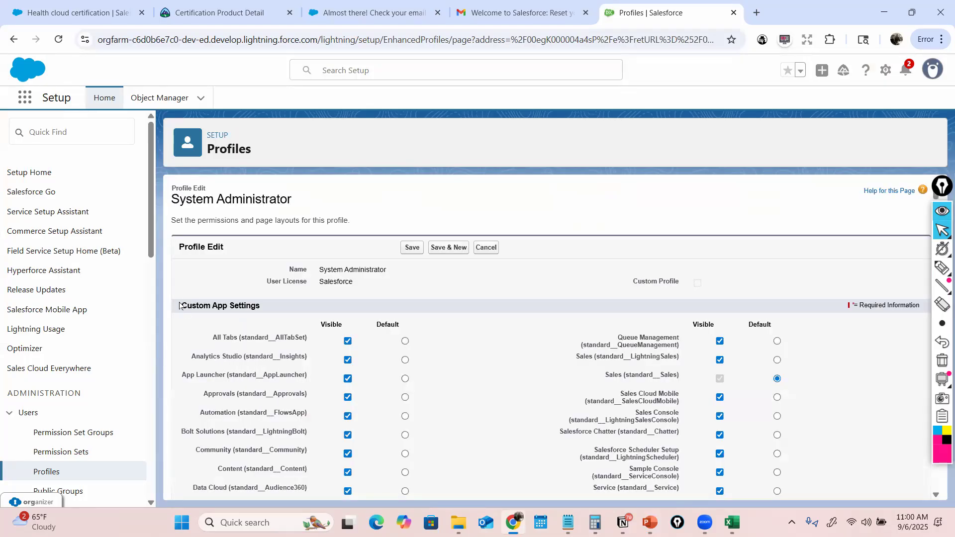
{"action": "left_click_drag", "start_coordinate": [180, 306], "coordinate": [273, 316]}
Examine the profile's Tab Settings and view the visibility options for the Accounts and Analytics tabs
{"action": "scroll", "coordinate": [308, 356], "scroll_direction": "down", "scroll_amount": 6}
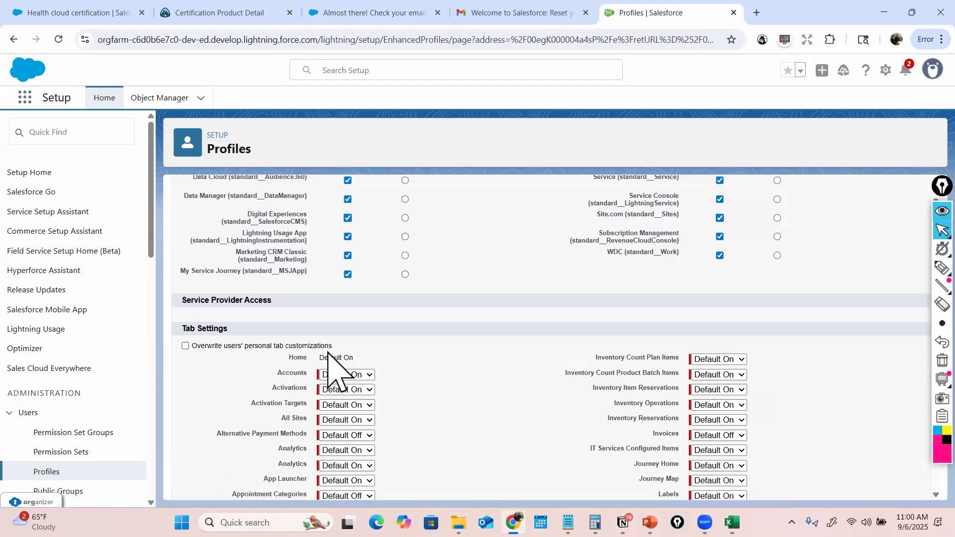
{"action": "scroll", "coordinate": [328, 353], "scroll_direction": "down", "scroll_amount": 3}
{"action": "left_click", "coordinate": [360, 250]}
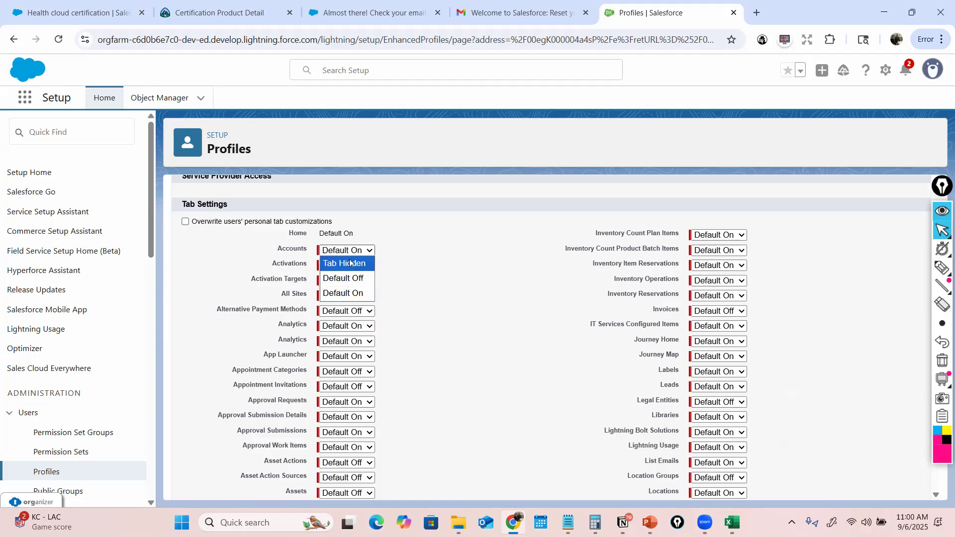
{"action": "left_click", "coordinate": [420, 256]}
{"action": "scroll", "coordinate": [350, 282], "scroll_direction": "down", "scroll_amount": 3}
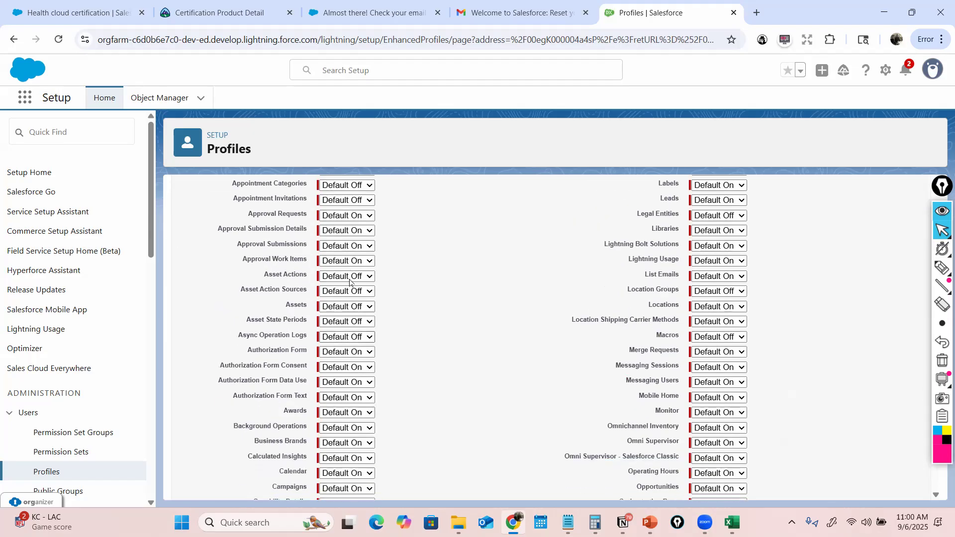
{"action": "scroll", "coordinate": [349, 282], "scroll_direction": "down", "scroll_amount": 1}
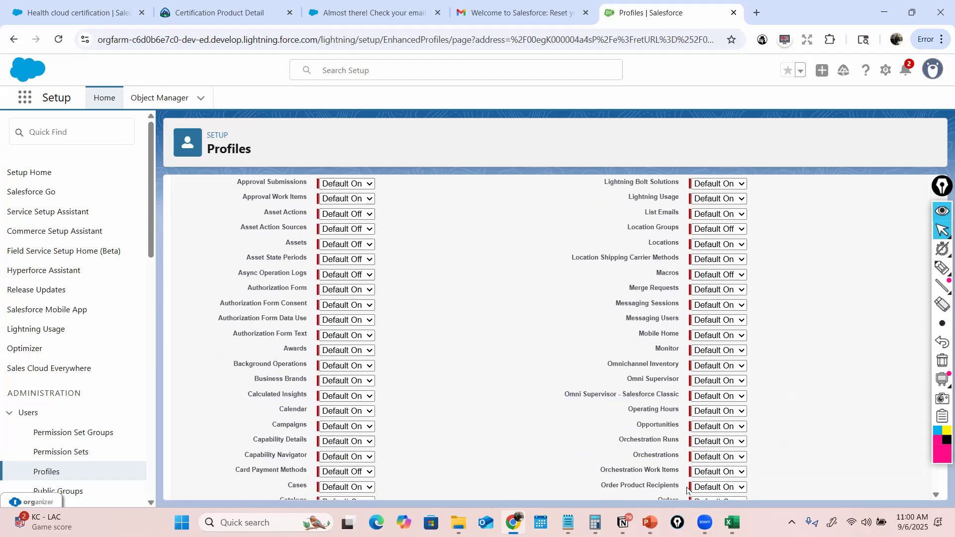
{"action": "scroll", "coordinate": [354, 251], "scroll_direction": "up", "scroll_amount": 2}
{"action": "left_click", "coordinate": [347, 202]}
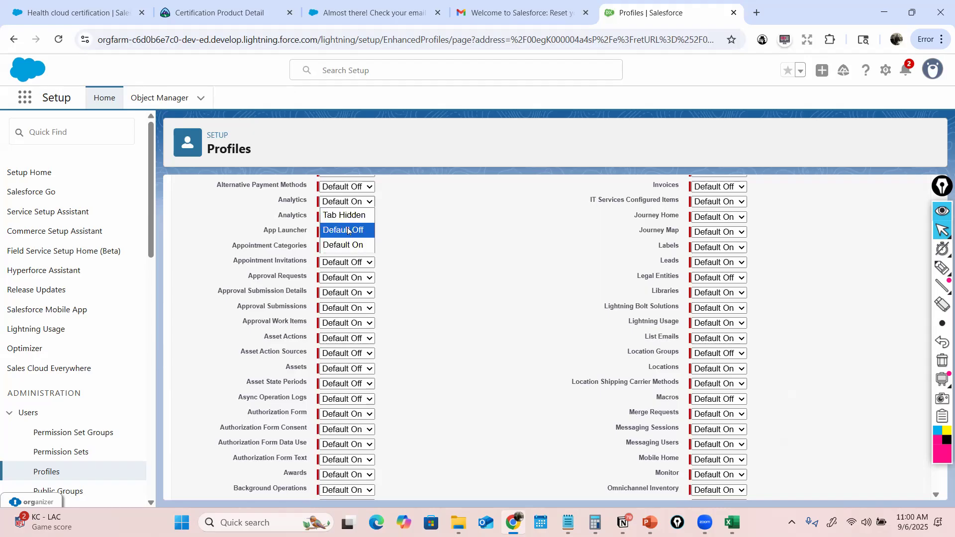
Examine the Administrative Permissions section of the System Administrator profile
{"action": "scroll", "coordinate": [444, 325], "scroll_direction": "down", "scroll_amount": 7}
{"action": "scroll", "coordinate": [454, 357], "scroll_direction": "down", "scroll_amount": 10}
{"action": "scroll", "coordinate": [464, 387], "scroll_direction": "up", "scroll_amount": 10}
{"action": "left_click_drag", "start_coordinate": [182, 414], "coordinate": [309, 426]}
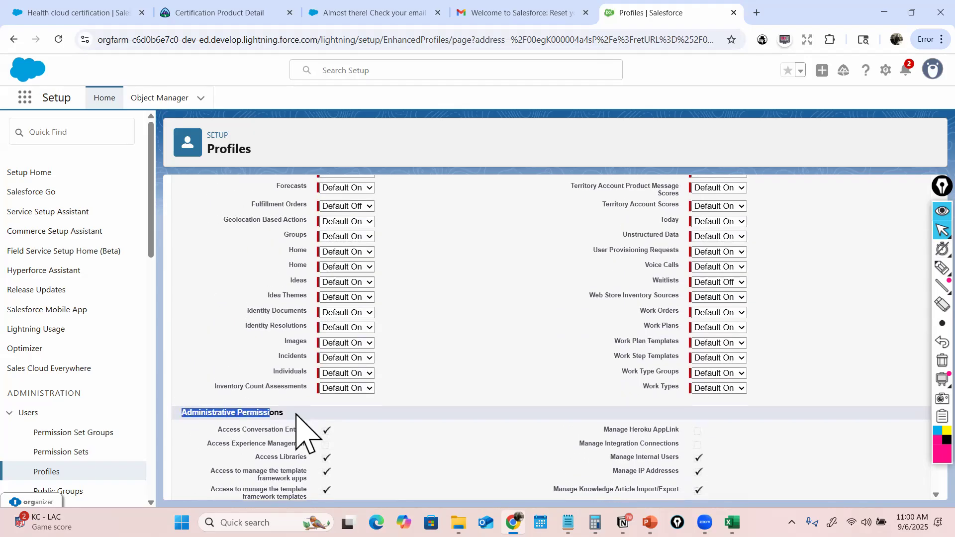
{"action": "scroll", "coordinate": [338, 433], "scroll_direction": "down", "scroll_amount": 4}
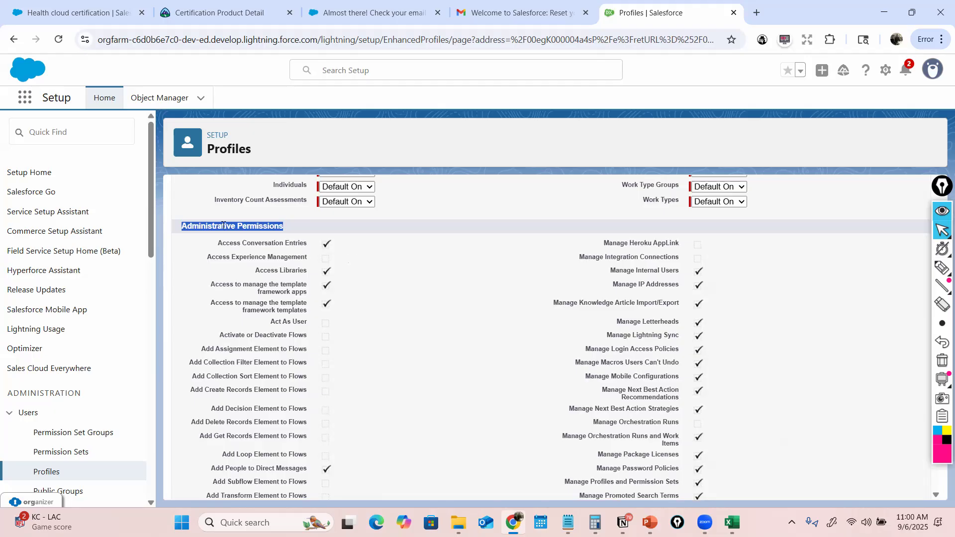
{"action": "scroll", "coordinate": [324, 328], "scroll_direction": "down", "scroll_amount": 15}
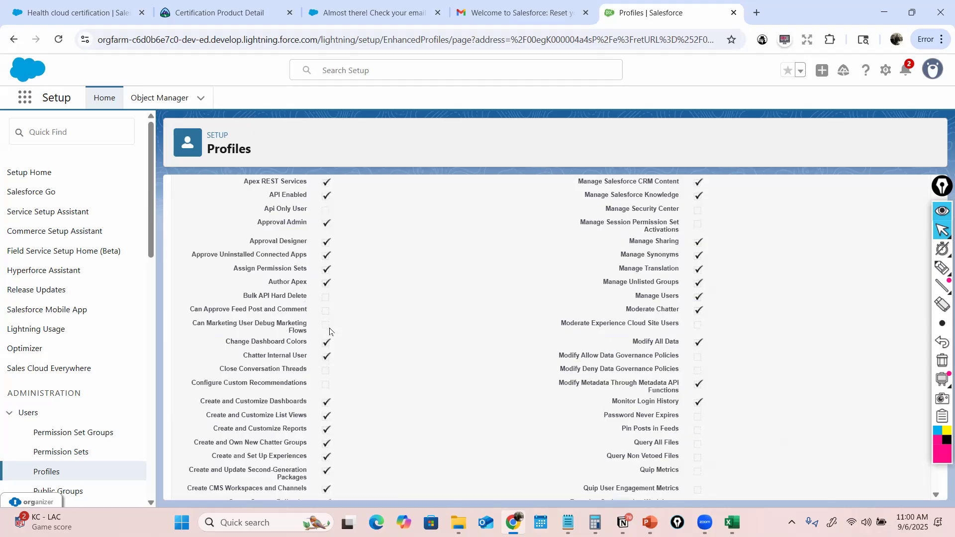
{"action": "scroll", "coordinate": [343, 369], "scroll_direction": "down", "scroll_amount": 5}
Examine the General User Permissions and the Standard Object Permissions, including the basic access and data administration rights for Accounts
{"action": "scroll", "coordinate": [299, 358], "scroll_direction": "up", "scroll_amount": 2}
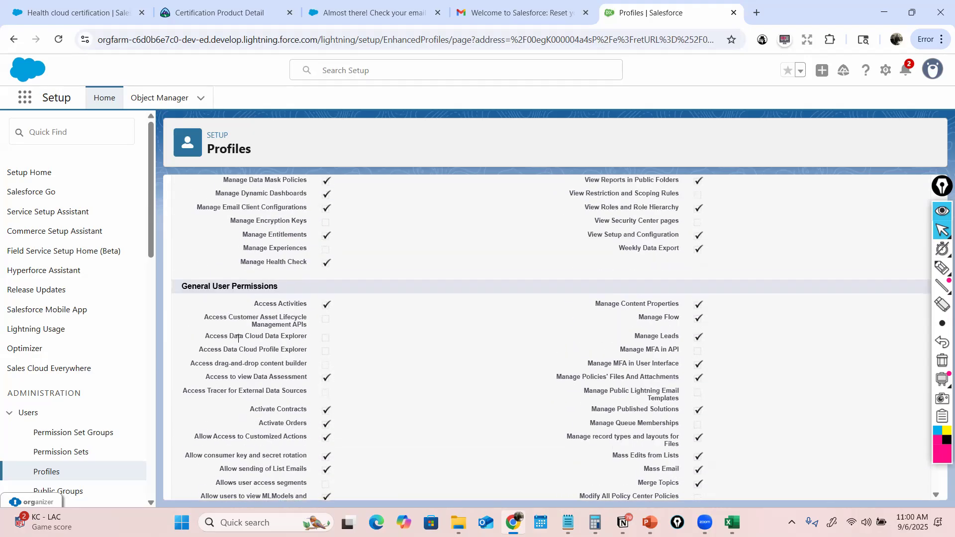
{"action": "left_click_drag", "start_coordinate": [186, 285], "coordinate": [305, 305]}
{"action": "scroll", "coordinate": [331, 366], "scroll_direction": "down", "scroll_amount": 3}
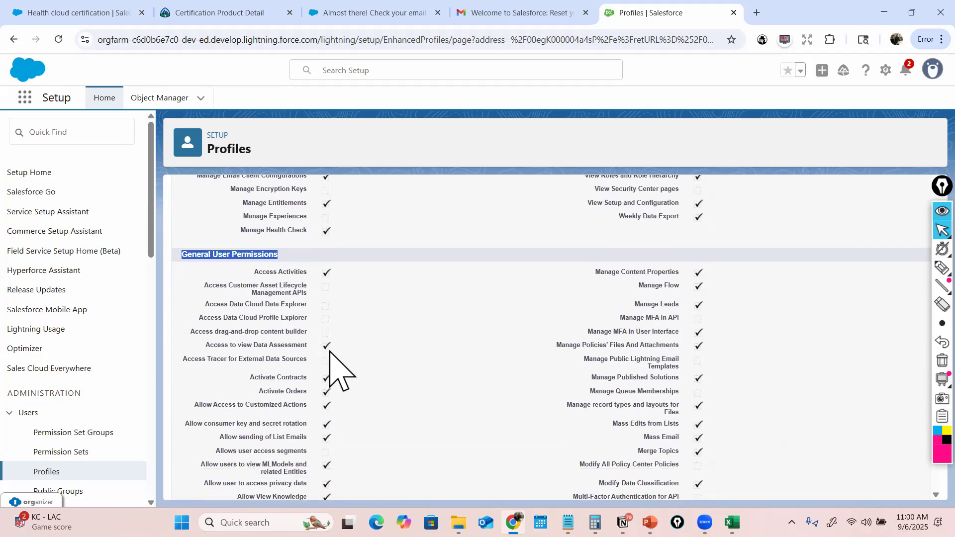
{"action": "scroll", "coordinate": [328, 371], "scroll_direction": "down", "scroll_amount": 15}
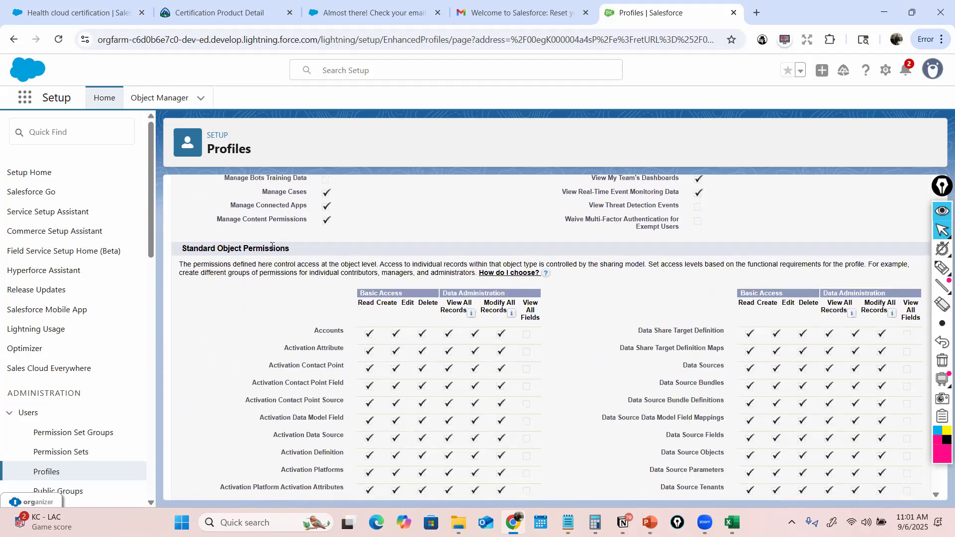
{"action": "triple_click", "coordinate": [272, 246]}
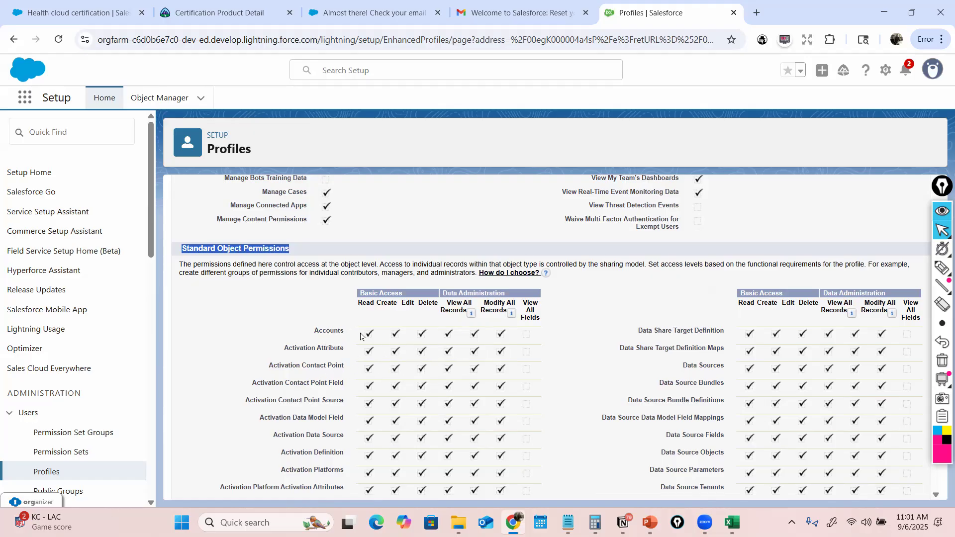
{"action": "scroll", "coordinate": [385, 353], "scroll_direction": "down", "scroll_amount": 8}
{"action": "scroll", "coordinate": [393, 378], "scroll_direction": "up", "scroll_amount": 5}
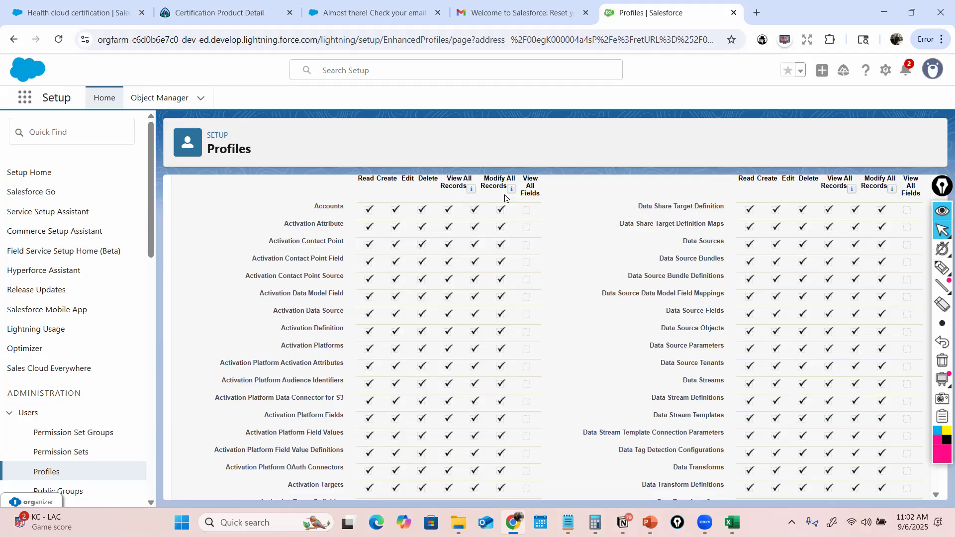
Review the profile's Session Settings and Password Policies, and cancel editing without saving
{"action": "scroll", "coordinate": [505, 279], "scroll_direction": "down", "scroll_amount": 15}
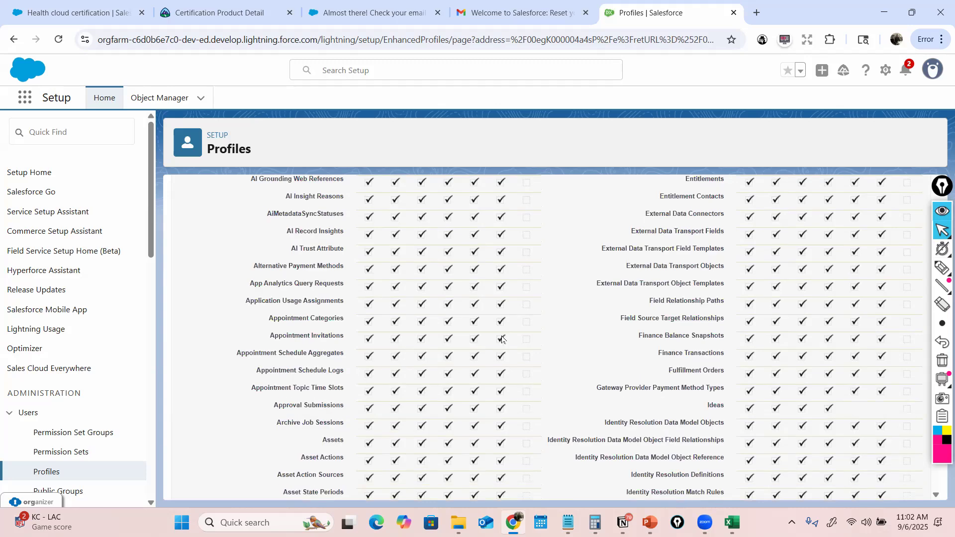
{"action": "scroll", "coordinate": [503, 363], "scroll_direction": "down", "scroll_amount": 15}
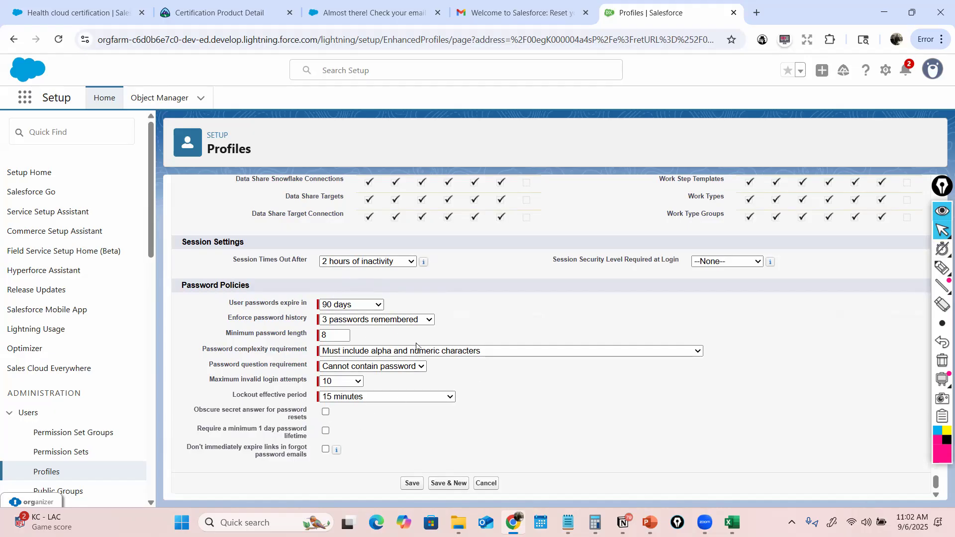
{"action": "left_click", "coordinate": [487, 483]}
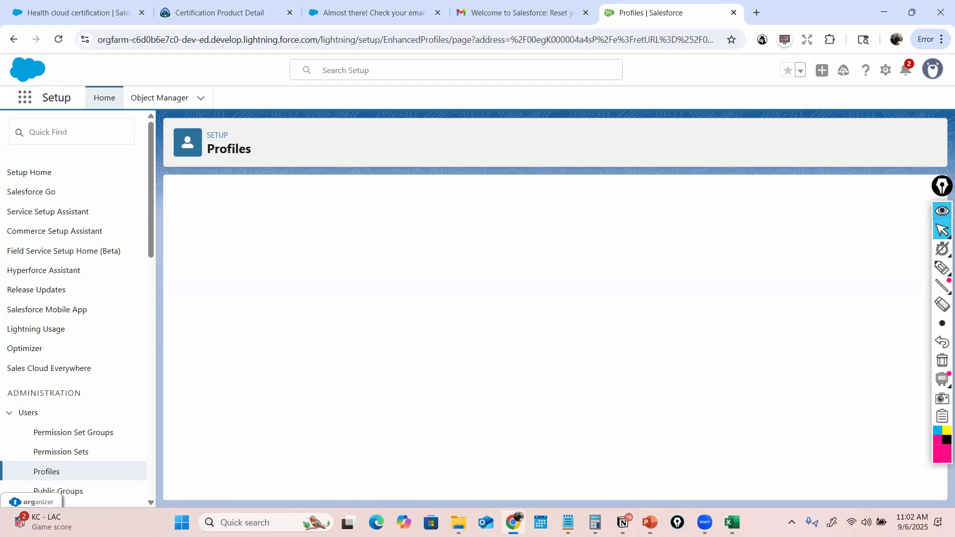
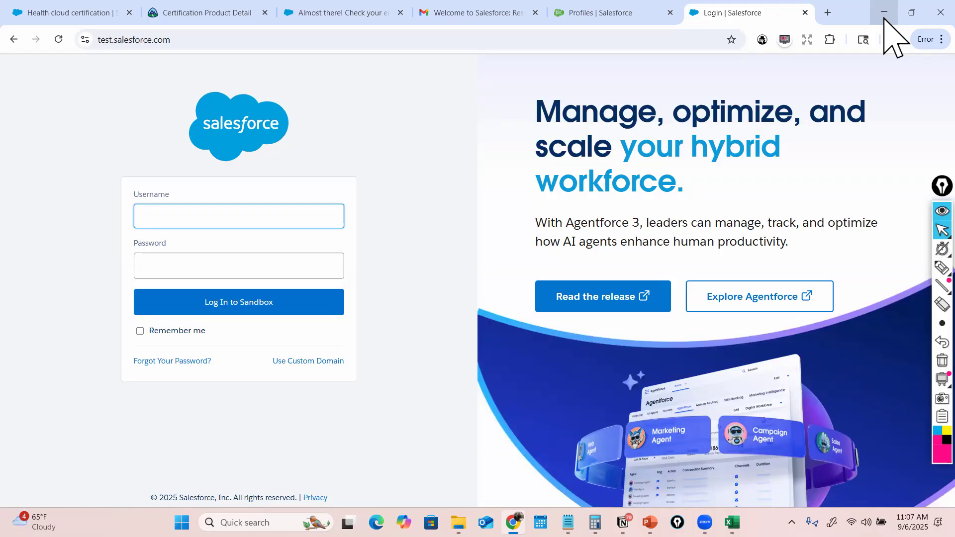
Switch to Notepad and enter a sample sandbox username in e-mail format with the suffix .dev on the first line
{"action": "left_click", "coordinate": [568, 522]}
{"action": "left_click", "coordinate": [601, 460]}
{"action": "key", "text": "BackSpace"}
{"action": "key", "text": "Return"}
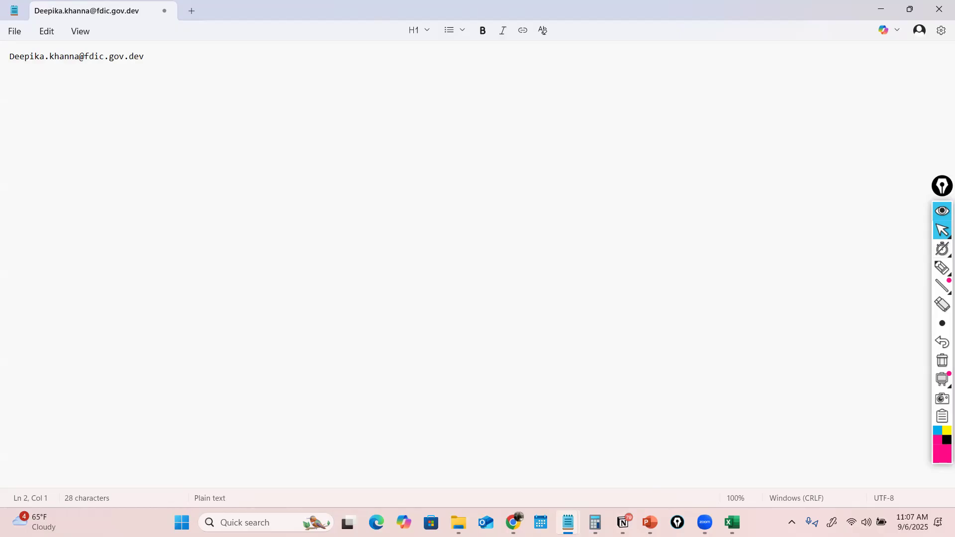
Add the same sample username with the suffix .test on the second line, and highlight the two usernames for comparison
{"action": "key", "text": "Return"}
{"action": "left_click_drag", "start_coordinate": [145, 56], "coordinate": [9, 50]}
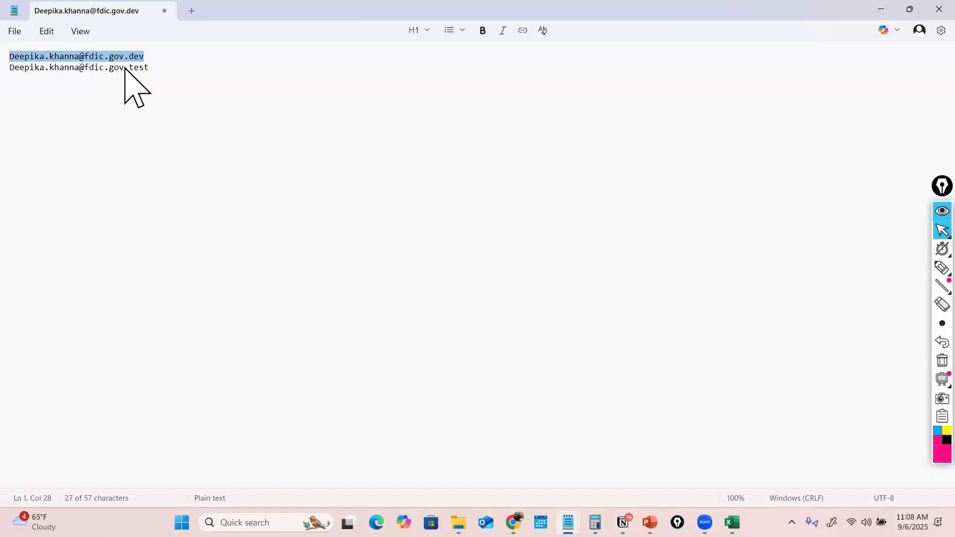
{"action": "left_click_drag", "start_coordinate": [149, 67], "coordinate": [6, 65]}
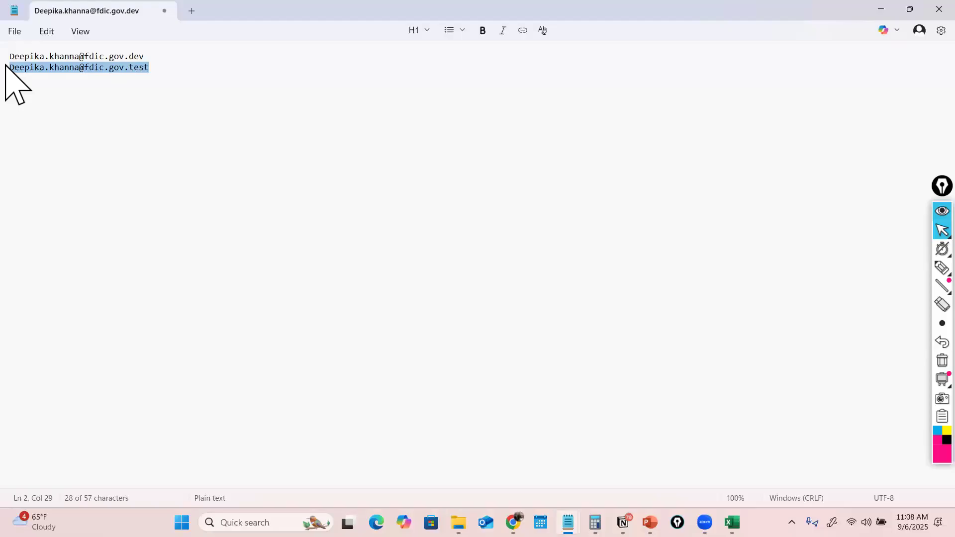
Add a third sample username in the same e-mail format with the suffix .qa
{"action": "left_click", "coordinate": [145, 60]}
{"action": "left_click", "coordinate": [176, 69]}
{"action": "key", "text": "Return"}
{"action": "type", "text": "deepuik"}
{"action": "key", "text": "BackSpace"}
{"action": "key", "text": "BackSpace"}
{"action": "key", "text": "BackSpace"}
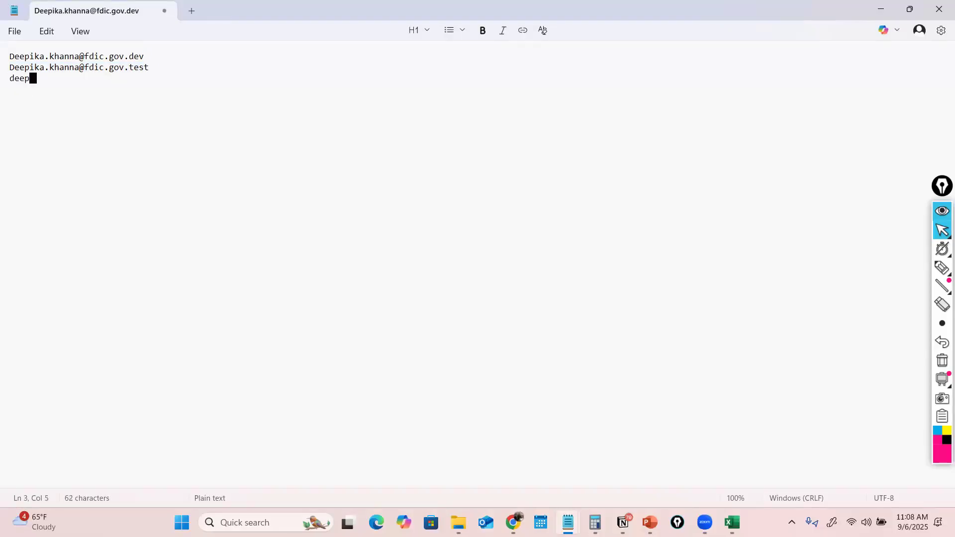
{"action": "key", "text": "BackSpace"}
{"action": "key", "text": "BackSpace"}
{"action": "key", "text": "BackSpace"}
{"action": "key", "text": "BackSpace"}
{"action": "key", "text": "Return"}
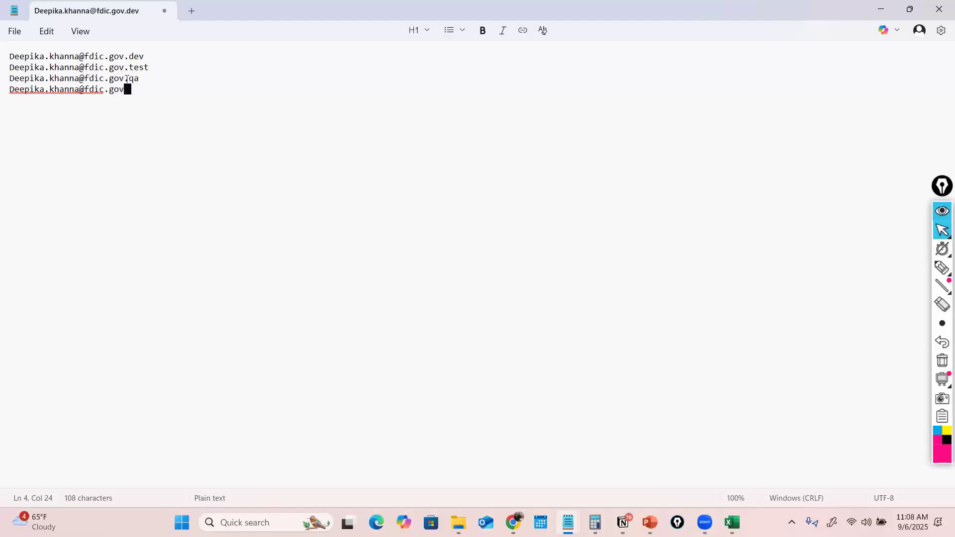
Add a fourth sample username without an environment suffix, and highlight the .dev username on the first line
{"action": "left_click_drag", "start_coordinate": [144, 57], "coordinate": [5, 53]}
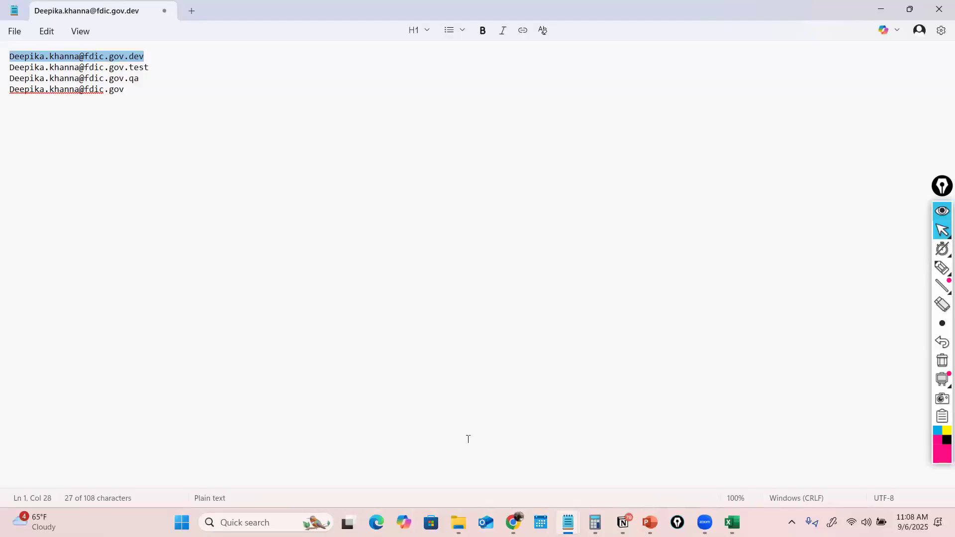
Switch back to the browser and examine the sandbox login page's address and its Username and Password fields
{"action": "key", "text": "alt+Tab"}
{"action": "left_click", "coordinate": [234, 43]}
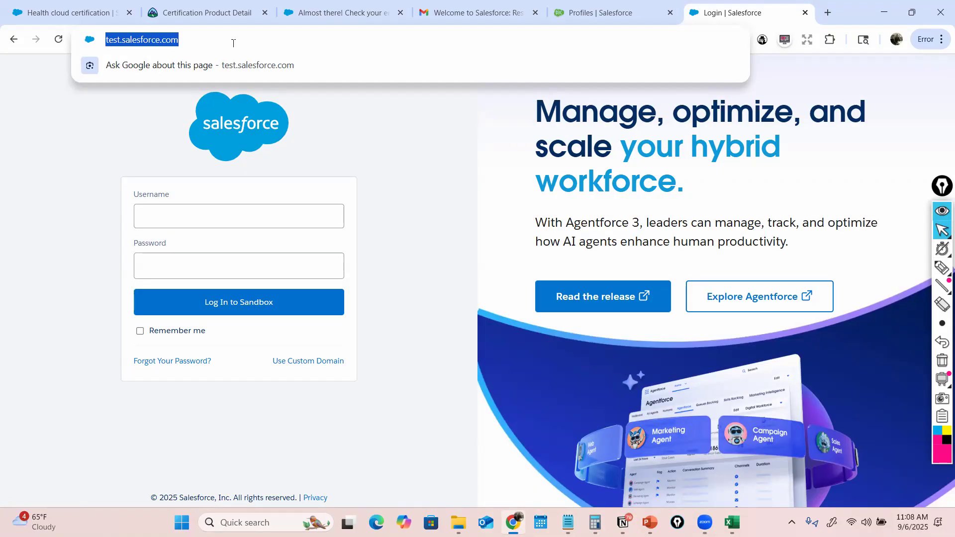
{"action": "triple_click", "coordinate": [138, 42]}
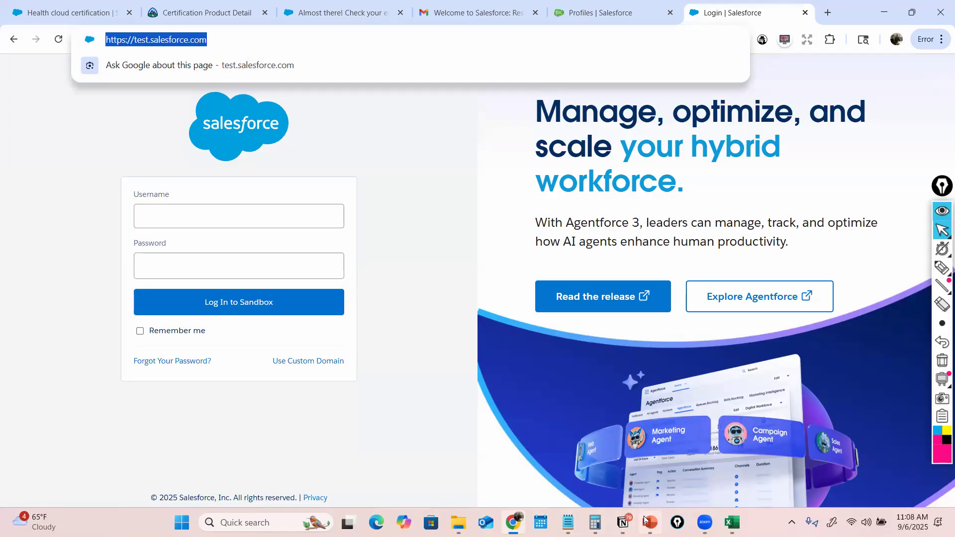
{"action": "mouse_move", "coordinate": [645, 521]}
{"action": "left_click", "coordinate": [226, 216]}
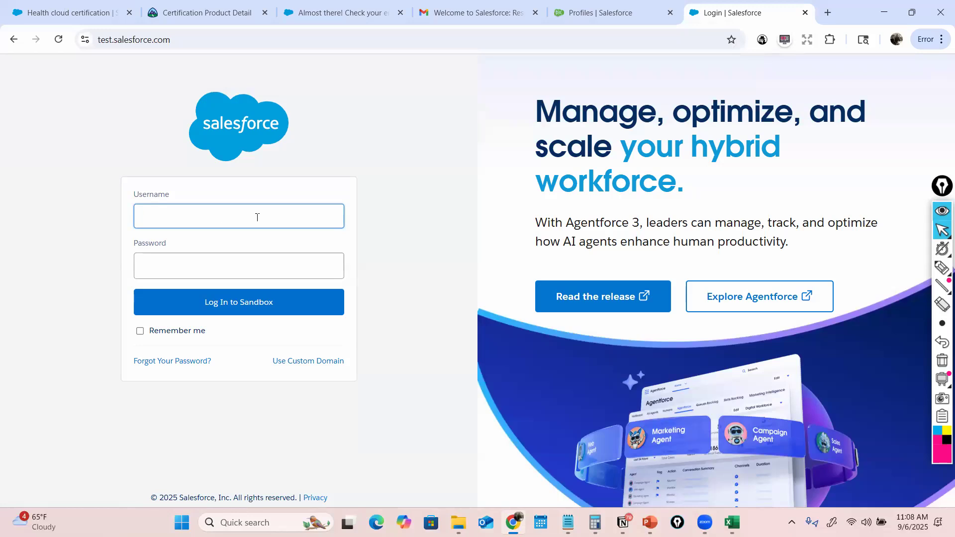
{"action": "left_click", "coordinate": [224, 266]}
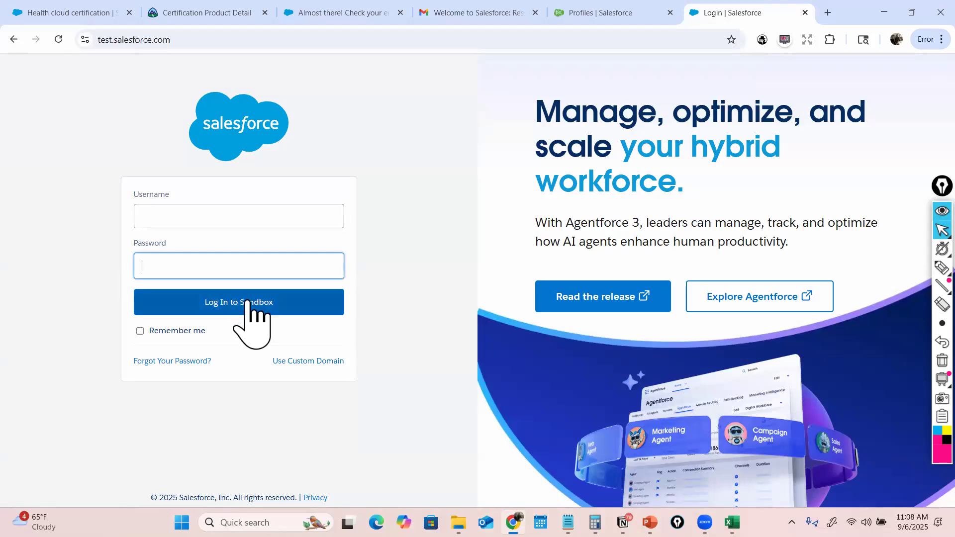
Open login.salesforce.com and examine the prefilled username, its domain part and the page address
{"action": "left_click", "coordinate": [168, 41]}
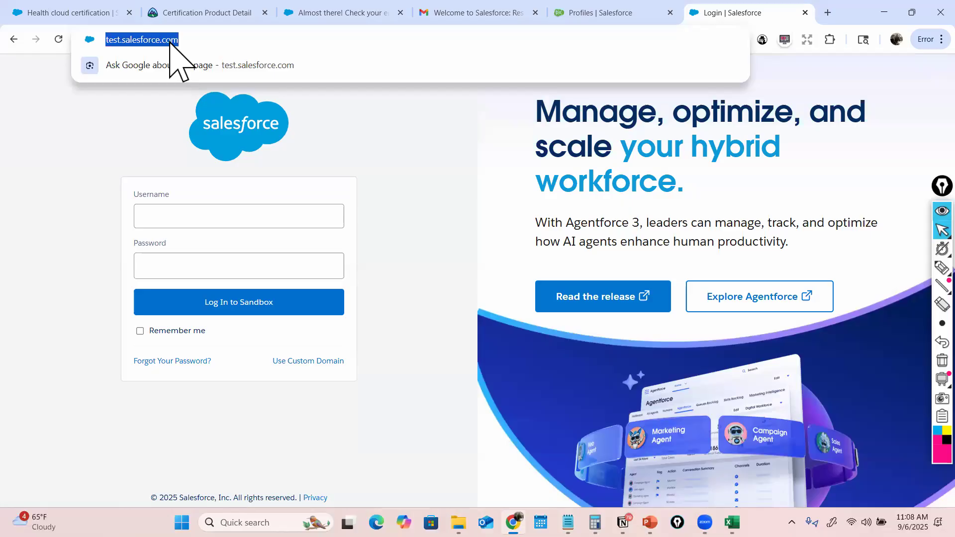
{"action": "type", "text": "login"}
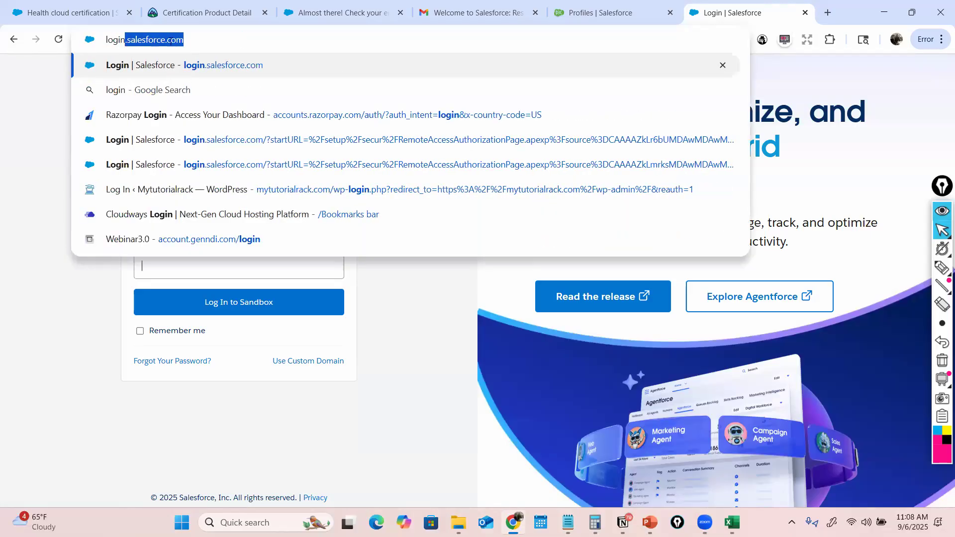
{"action": "key", "text": "Return"}
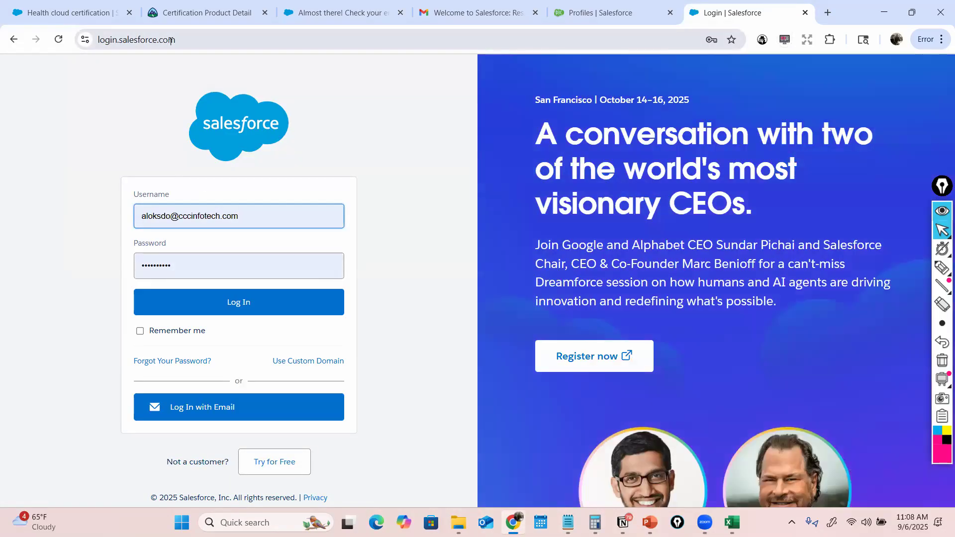
{"action": "left_click", "coordinate": [252, 213]}
{"action": "left_click_drag", "start_coordinate": [252, 214], "coordinate": [93, 217]}
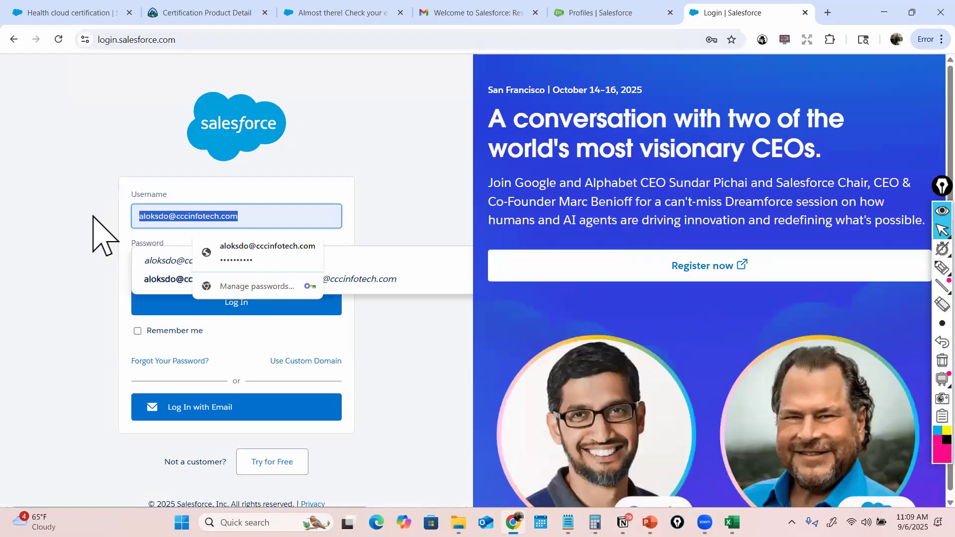
{"action": "double_click", "coordinate": [201, 218]}
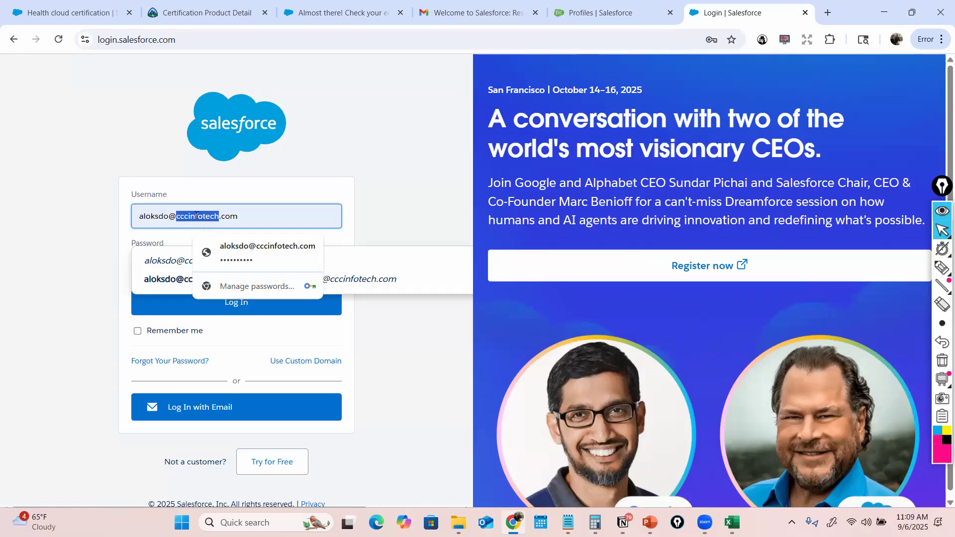
{"action": "left_click", "coordinate": [167, 39]}
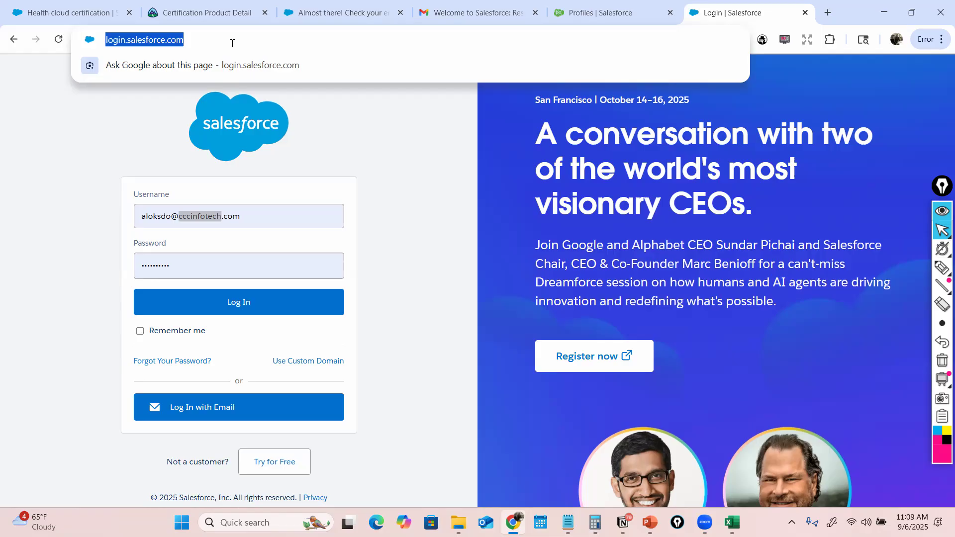
Return to Salesforce Setup, search for "profile" and open the Profiles list
{"action": "left_click", "coordinate": [605, 7]}
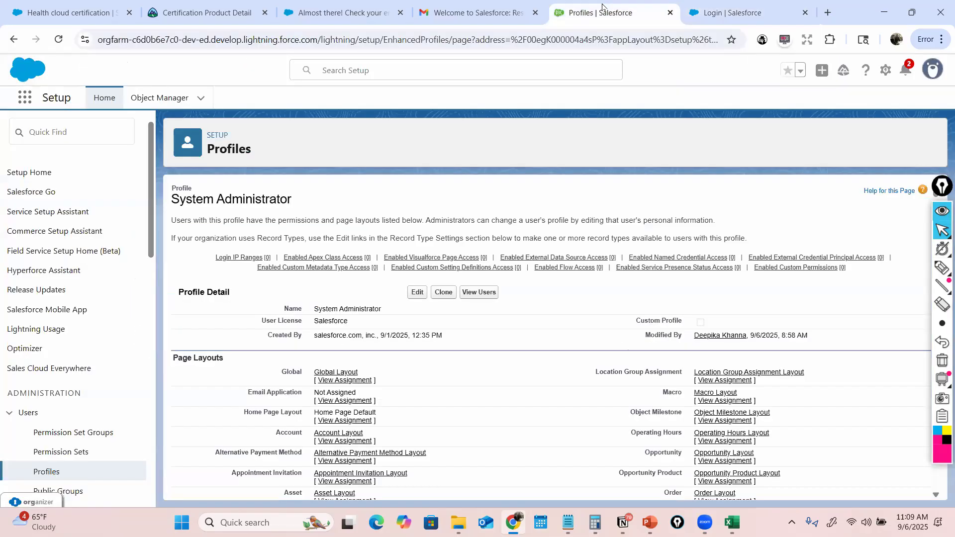
{"action": "scroll", "coordinate": [646, 309], "scroll_direction": "down", "scroll_amount": 4}
{"action": "scroll", "coordinate": [390, 298], "scroll_direction": "up", "scroll_amount": 2}
{"action": "left_click", "coordinate": [52, 132]}
{"action": "type", "text": "profiu"}
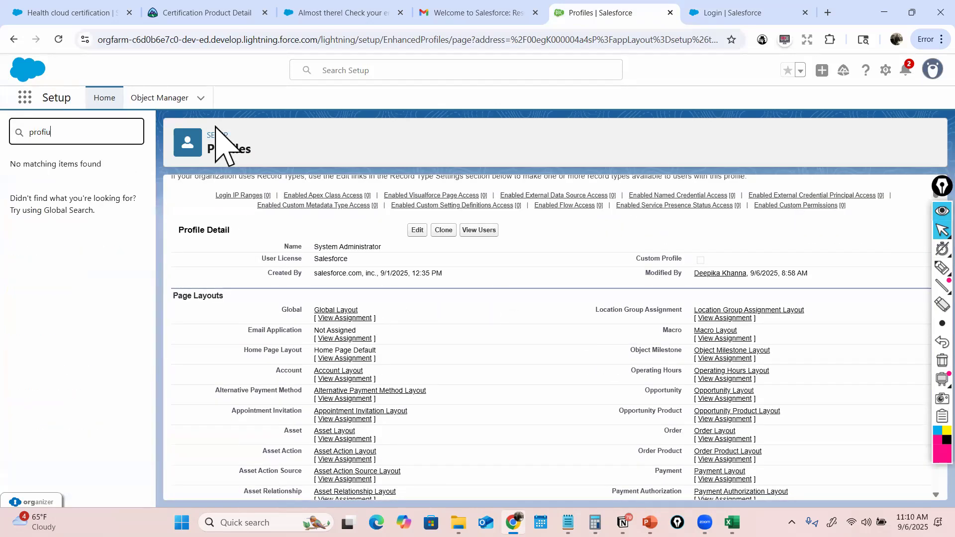
{"action": "key", "text": "BackSpace"}
{"action": "type", "text": "le"}
{"action": "mouse_move", "coordinate": [317, 195]}
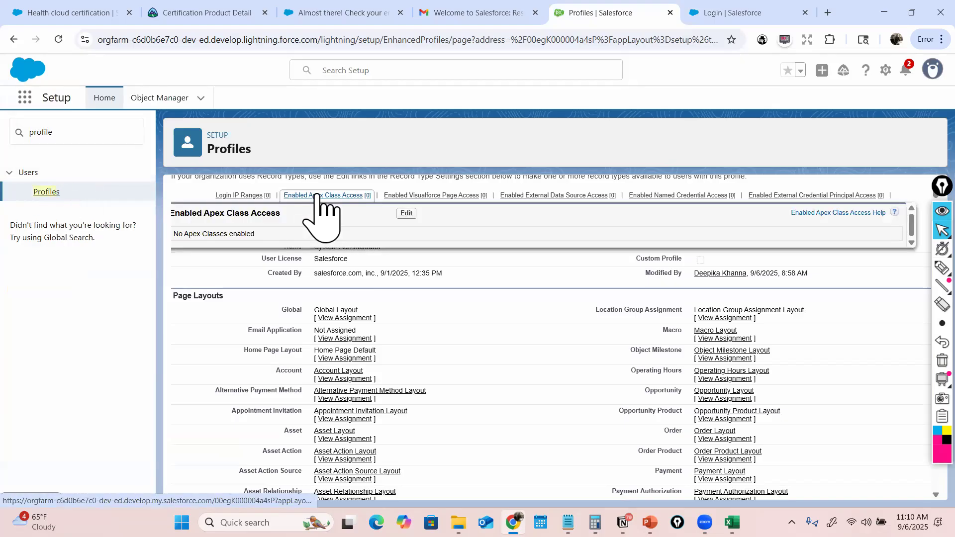
{"action": "left_click", "coordinate": [46, 192]}
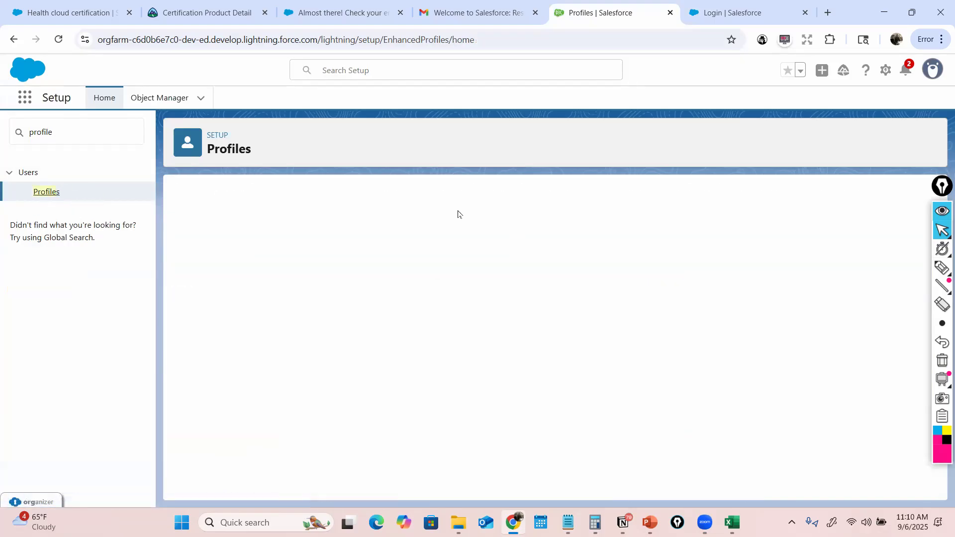
Open System Administrator from the profiles starting with S, view its Clone Profile form, and return to the Profiles list without saving
{"action": "scroll", "coordinate": [315, 294], "scroll_direction": "down", "scroll_amount": 3}
{"action": "scroll", "coordinate": [305, 433], "scroll_direction": "up", "scroll_amount": 3}
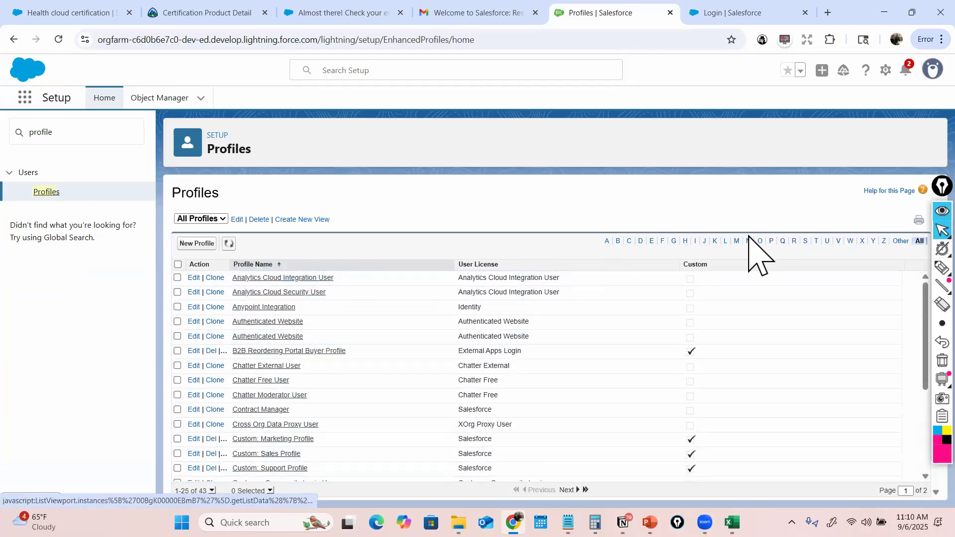
{"action": "left_click", "coordinate": [805, 242]}
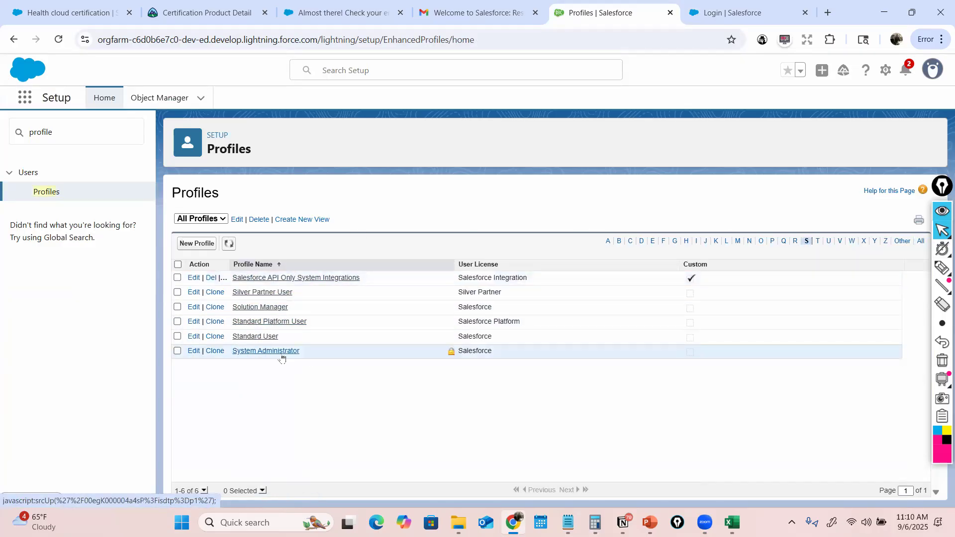
{"action": "left_click", "coordinate": [266, 351]}
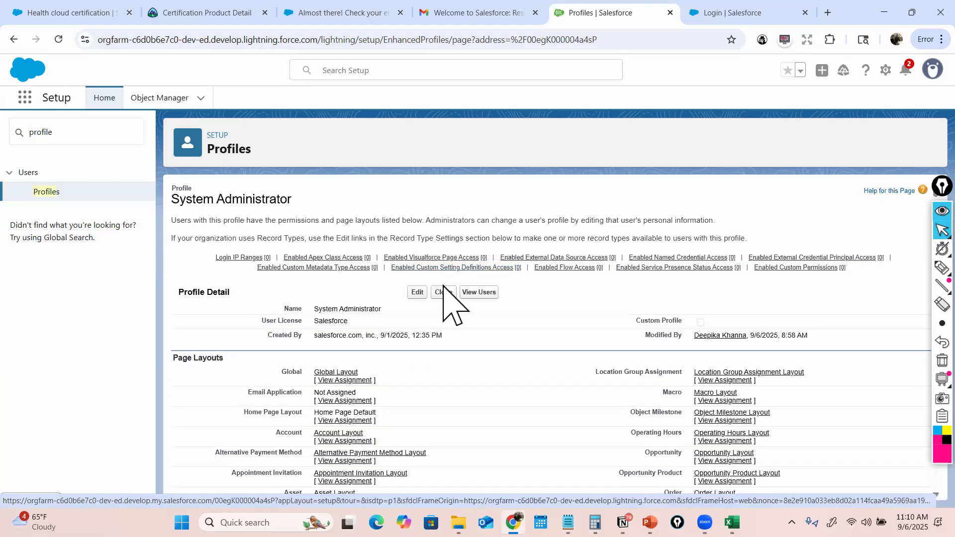
{"action": "left_click", "coordinate": [440, 291]}
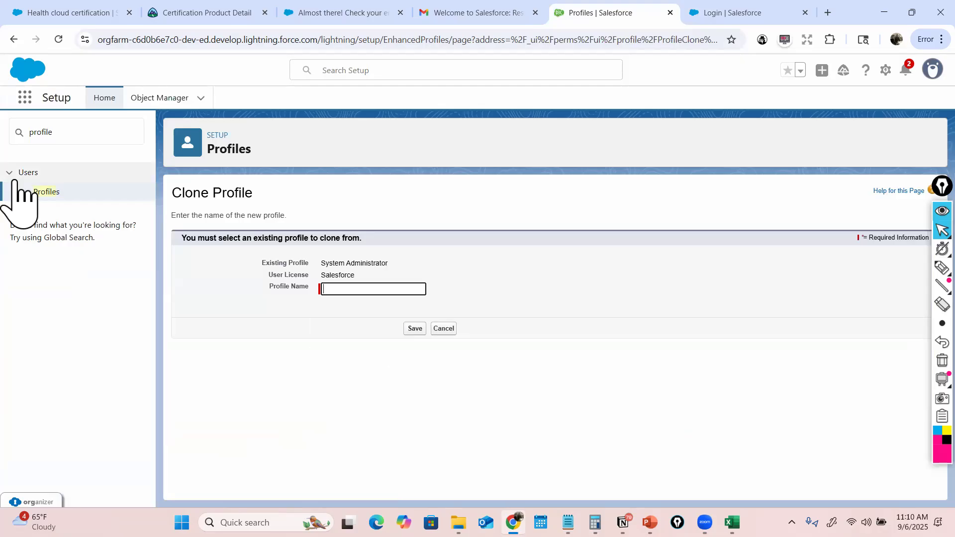
{"action": "left_click", "coordinate": [56, 192]}
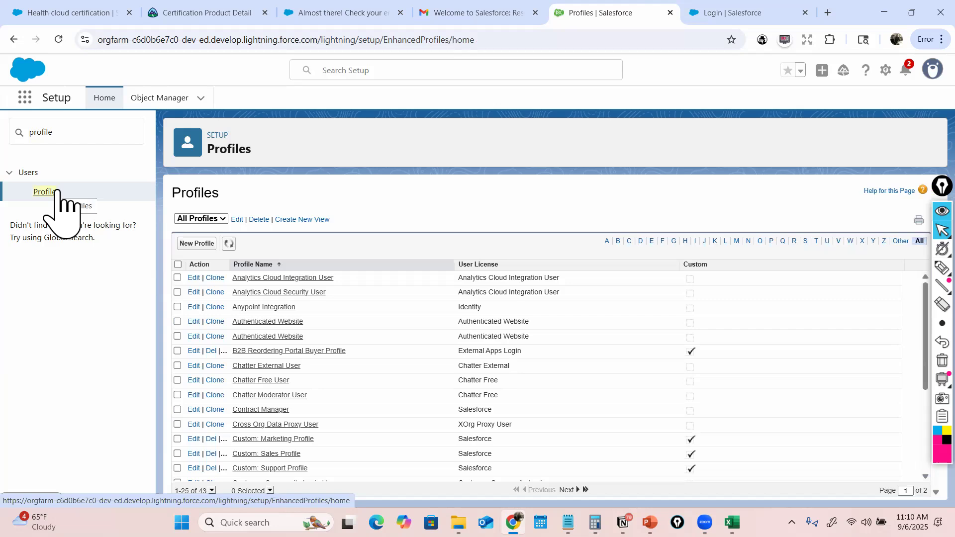
Search Setup for "user" and open the Users list
{"action": "double_click", "coordinate": [41, 133]}
{"action": "type", "text": "user"}
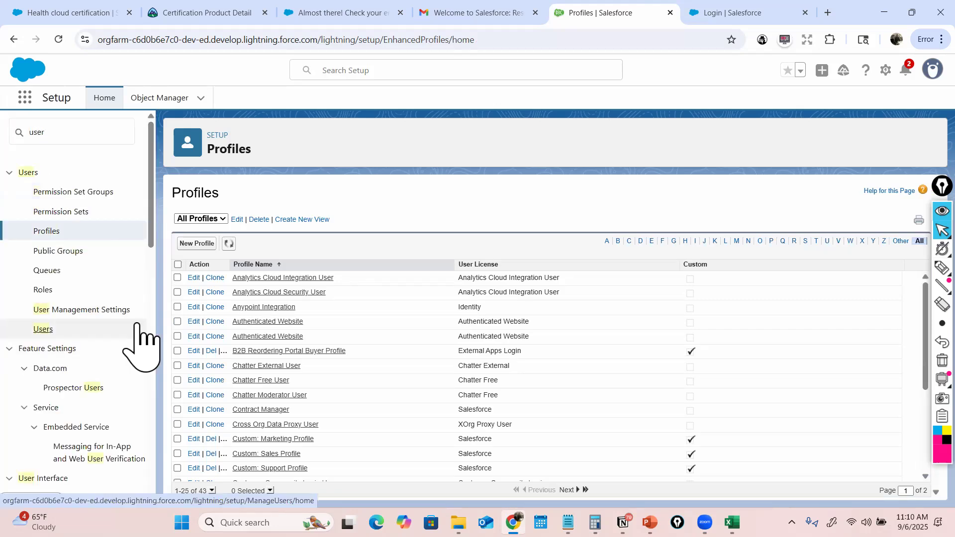
{"action": "left_click", "coordinate": [43, 330]}
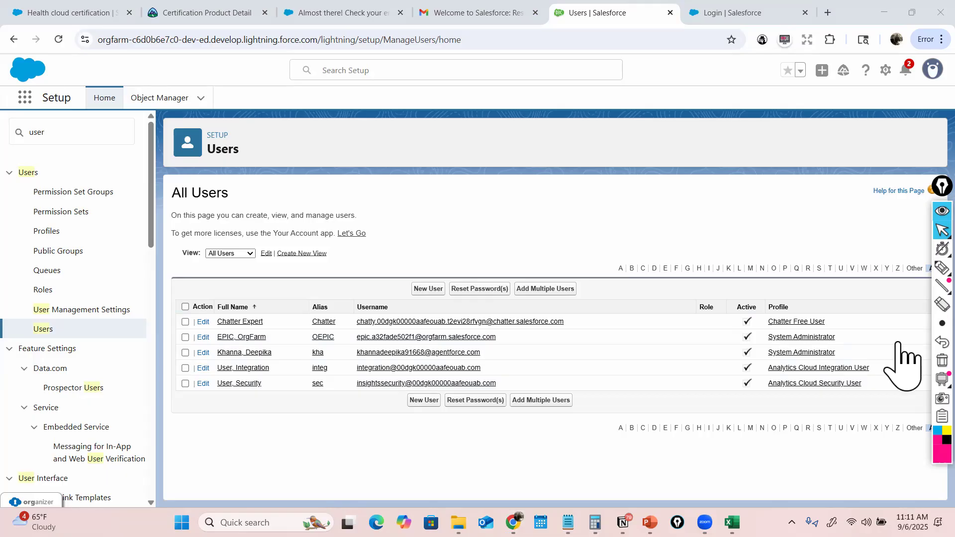
Open the System Administrator profile from its assignment in the Users list and review the profile detail
{"action": "left_click", "coordinate": [832, 336]}
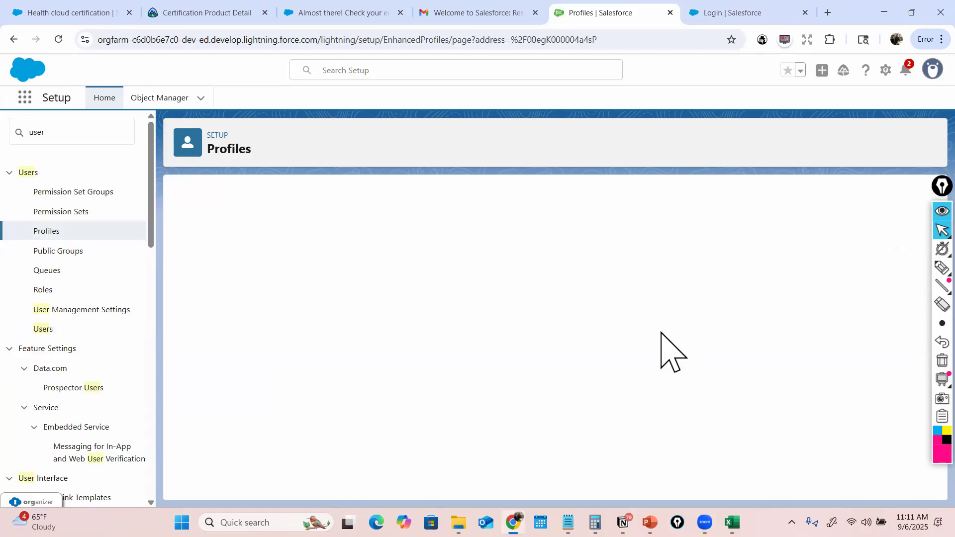
{"action": "scroll", "coordinate": [666, 348], "scroll_direction": "up", "scroll_amount": 3}
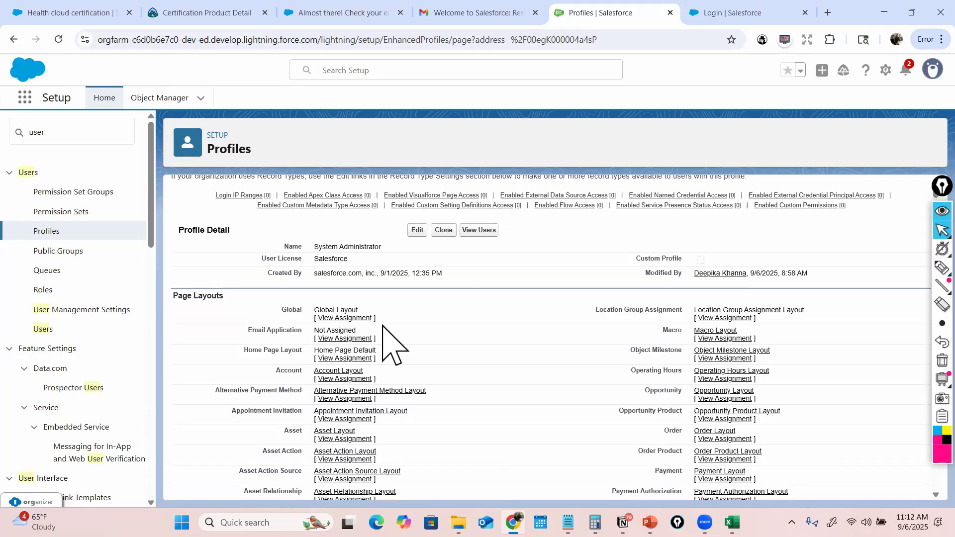
{"action": "scroll", "coordinate": [444, 335], "scroll_direction": "up", "scroll_amount": 2}
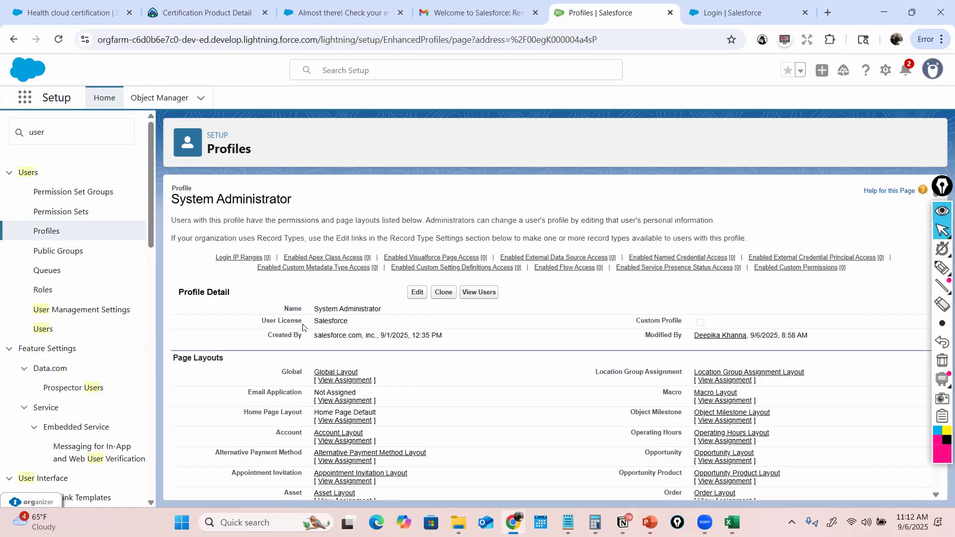
{"action": "mouse_move", "coordinate": [942, 249]}
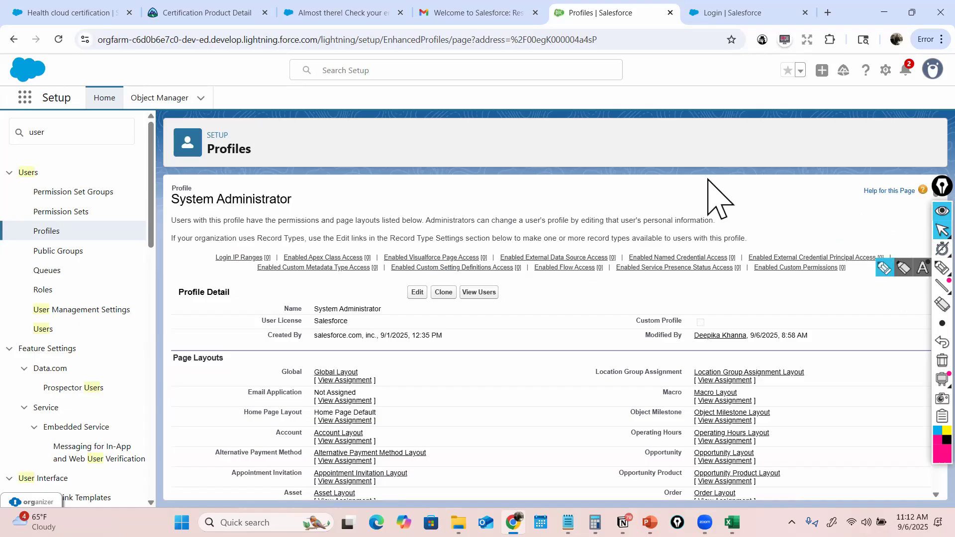
Open the System Administrator profile for editing and view the visibility options for the Accounts tab under Tab Settings
{"action": "left_click", "coordinate": [419, 294]}
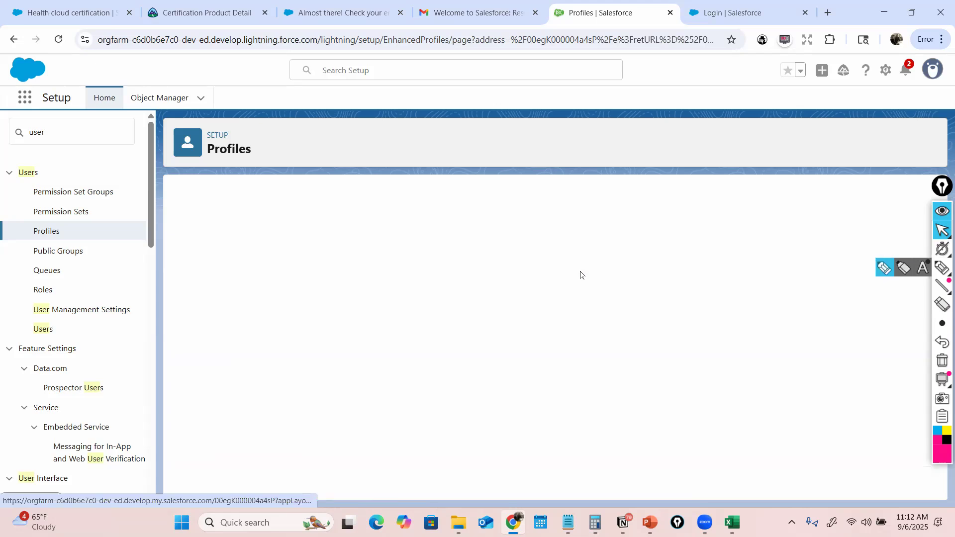
{"action": "scroll", "coordinate": [533, 327], "scroll_direction": "down", "scroll_amount": 5}
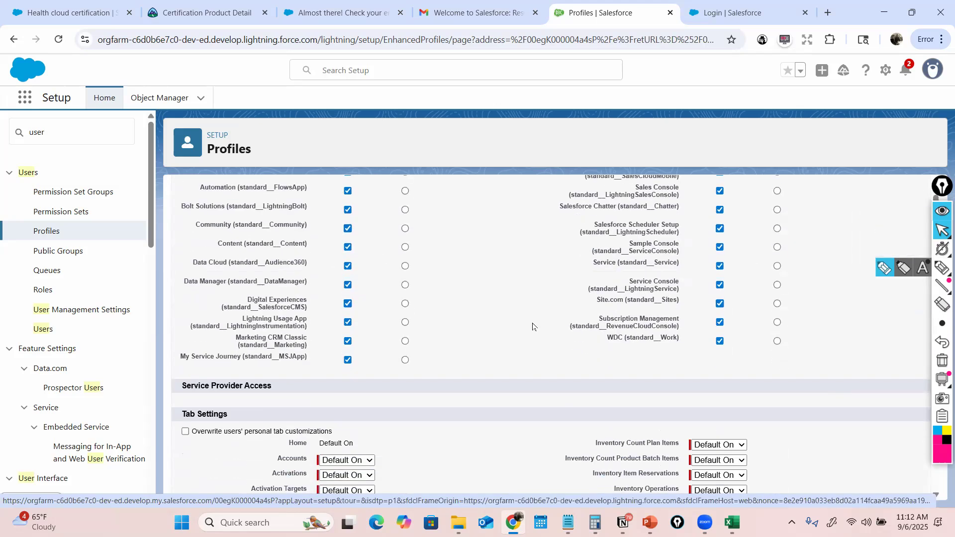
{"action": "scroll", "coordinate": [532, 327], "scroll_direction": "down", "scroll_amount": 4}
{"action": "left_click", "coordinate": [354, 252]}
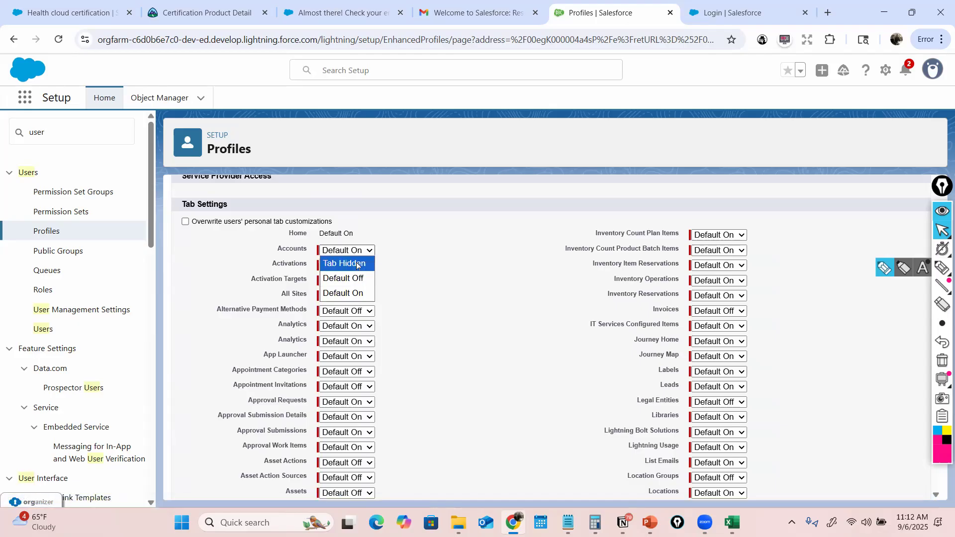
{"action": "left_click", "coordinate": [455, 277]}
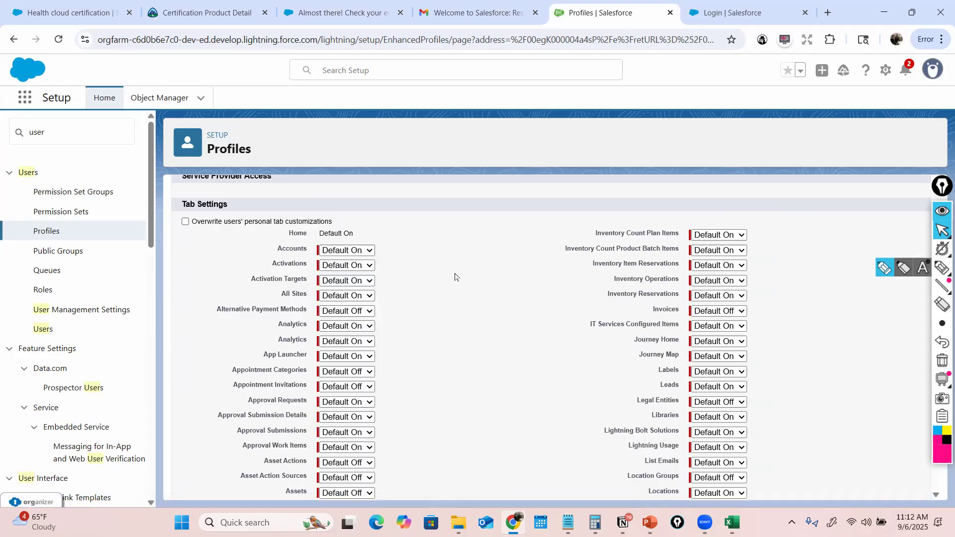
Review the administrative, general user and standard object permissions in the System Administrator profile's edit form
{"action": "scroll", "coordinate": [436, 365], "scroll_direction": "down", "scroll_amount": 15}
{"action": "scroll", "coordinate": [436, 366], "scroll_direction": "down", "scroll_amount": 10}
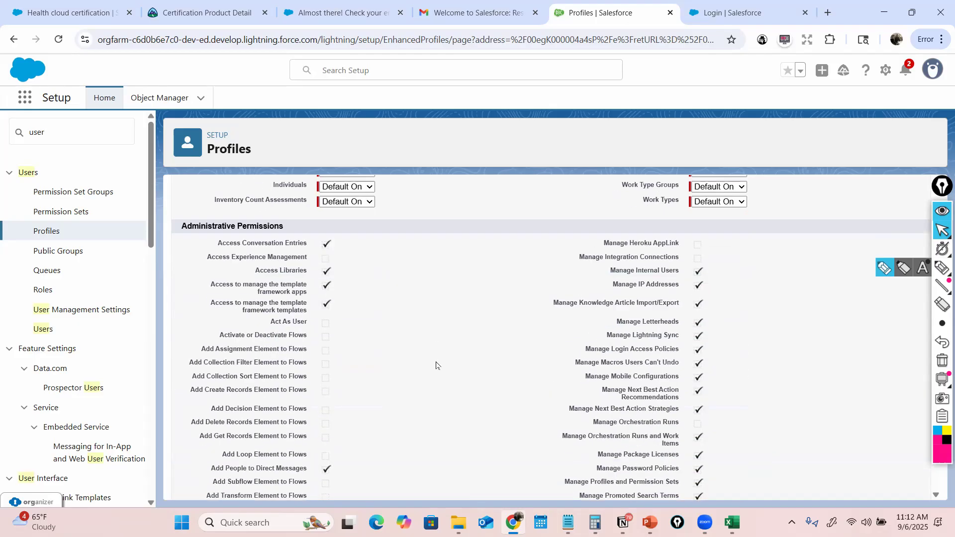
{"action": "scroll", "coordinate": [436, 366], "scroll_direction": "down", "scroll_amount": 15}
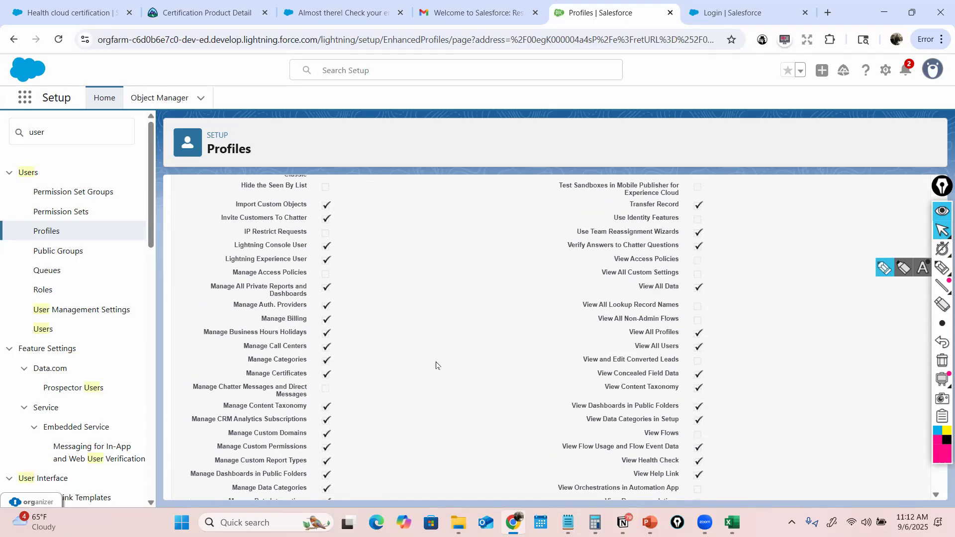
{"action": "scroll", "coordinate": [436, 365], "scroll_direction": "down", "scroll_amount": 15}
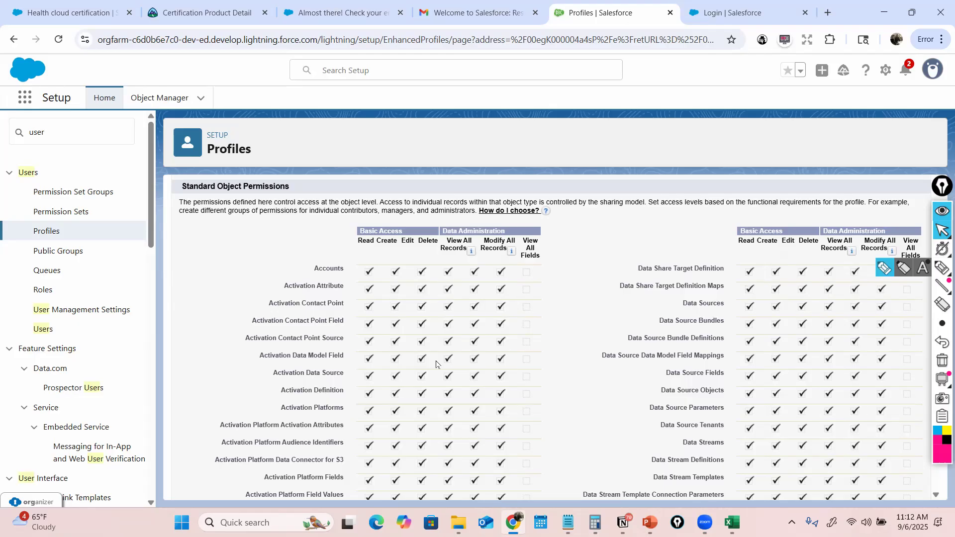
{"action": "scroll", "coordinate": [533, 337], "scroll_direction": "up", "scroll_amount": 10}
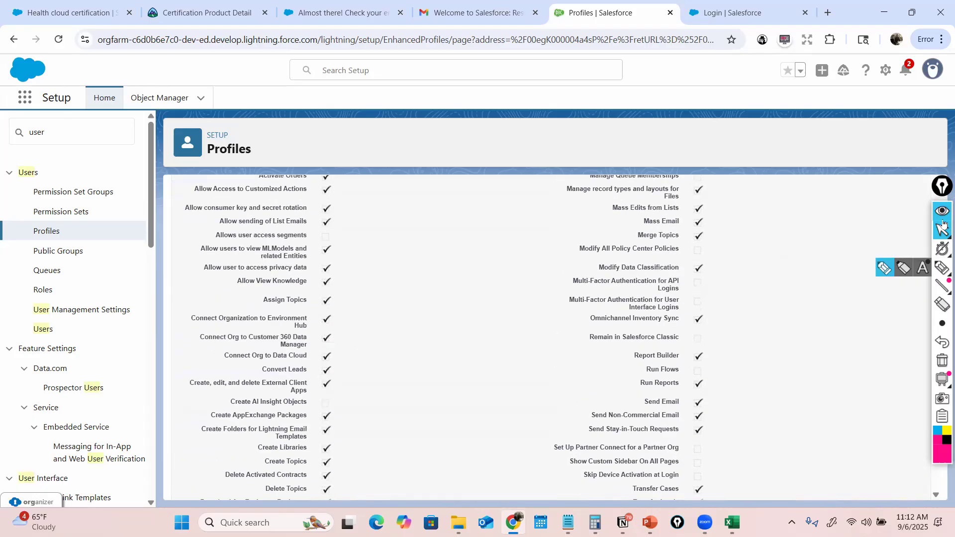
{"action": "scroll", "coordinate": [895, 304], "scroll_direction": "up", "scroll_amount": 10}
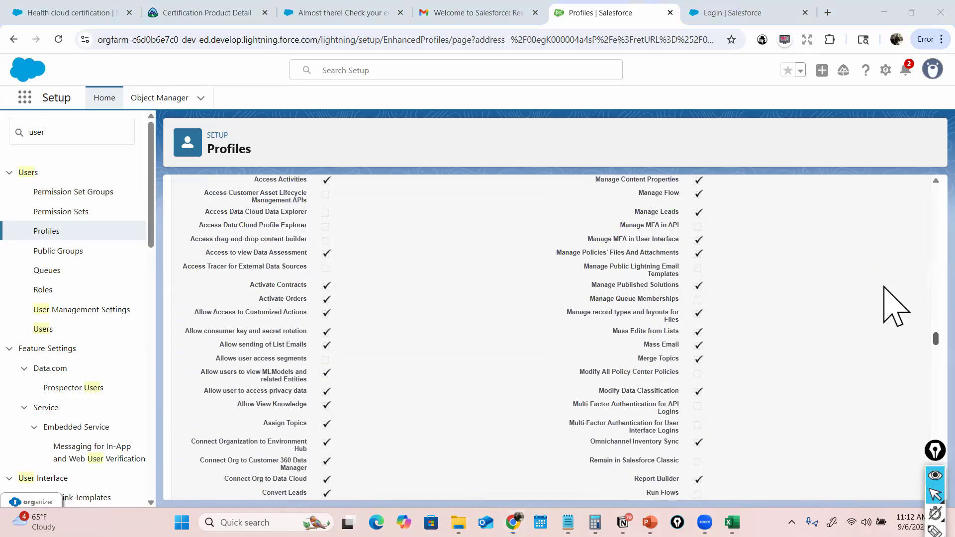
Go over the System Administrator profile from its app settings to Standard Object Permissions once more, and cancel the edit
{"action": "scroll", "coordinate": [475, 343], "scroll_direction": "down", "scroll_amount": 3}
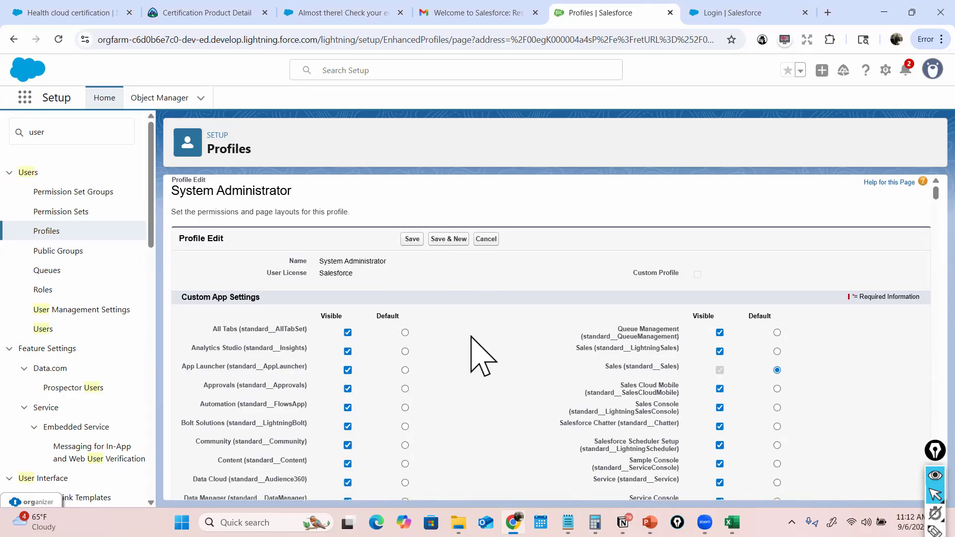
{"action": "scroll", "coordinate": [472, 337], "scroll_direction": "down", "scroll_amount": 20}
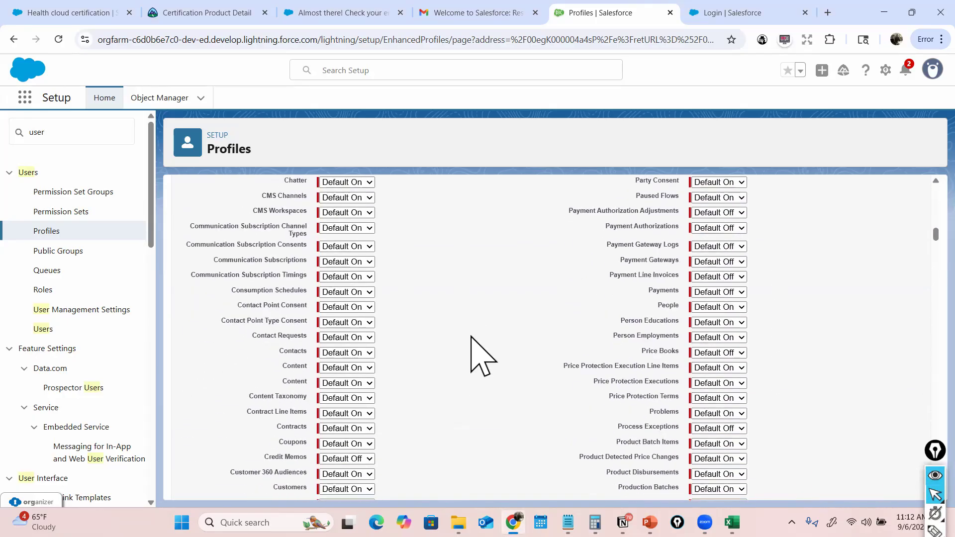
{"action": "scroll", "coordinate": [481, 354], "scroll_direction": "down", "scroll_amount": 9}
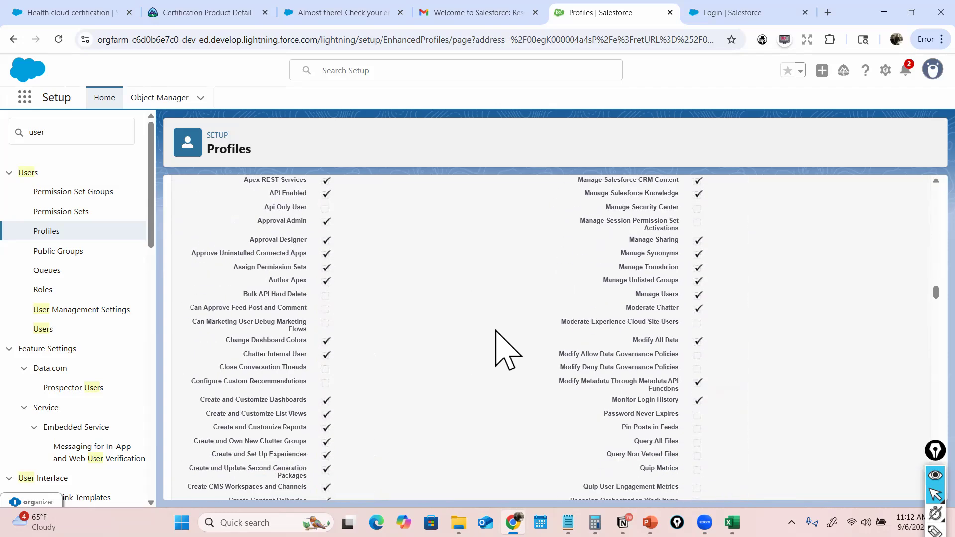
{"action": "scroll", "coordinate": [497, 338], "scroll_direction": "down", "scroll_amount": 4}
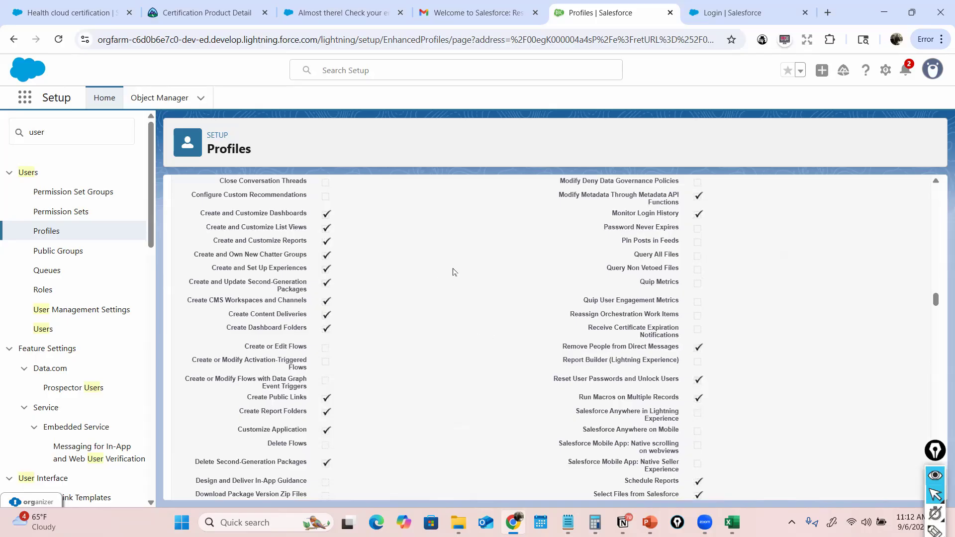
{"action": "scroll", "coordinate": [452, 339], "scroll_direction": "down", "scroll_amount": 5}
{"action": "scroll", "coordinate": [452, 340], "scroll_direction": "down", "scroll_amount": 20}
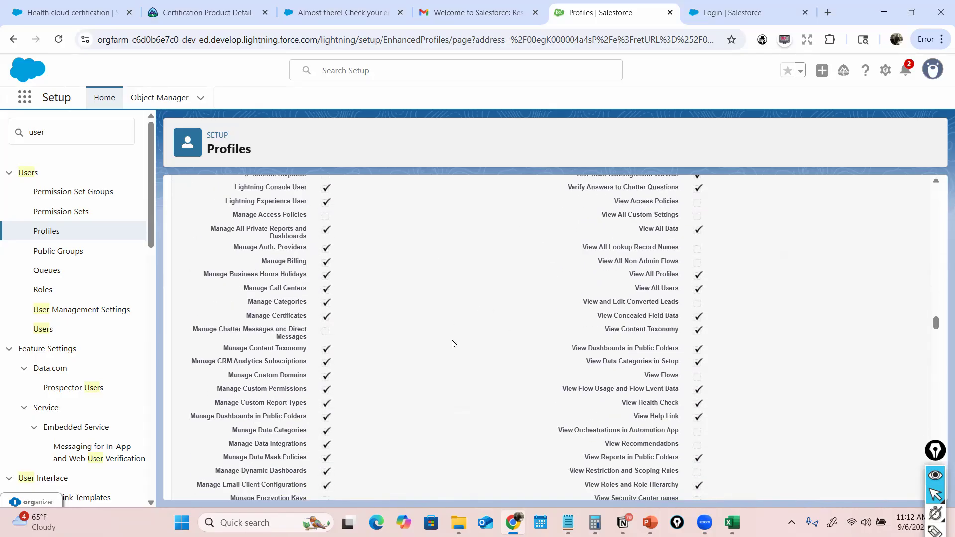
{"action": "scroll", "coordinate": [451, 348], "scroll_direction": "up", "scroll_amount": 4}
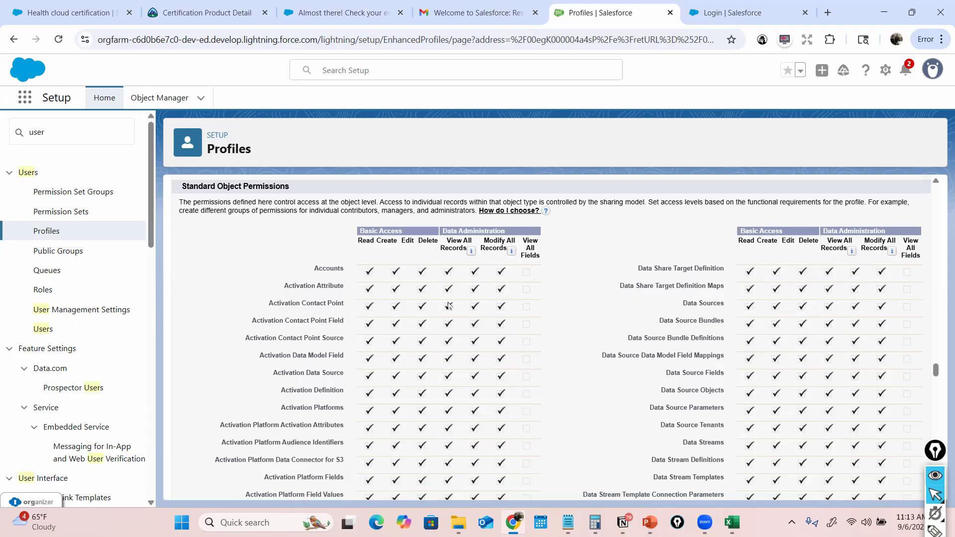
{"action": "scroll", "coordinate": [476, 326], "scroll_direction": "up", "scroll_amount": 20}
{"action": "scroll", "coordinate": [644, 282], "scroll_direction": "up", "scroll_amount": 10}
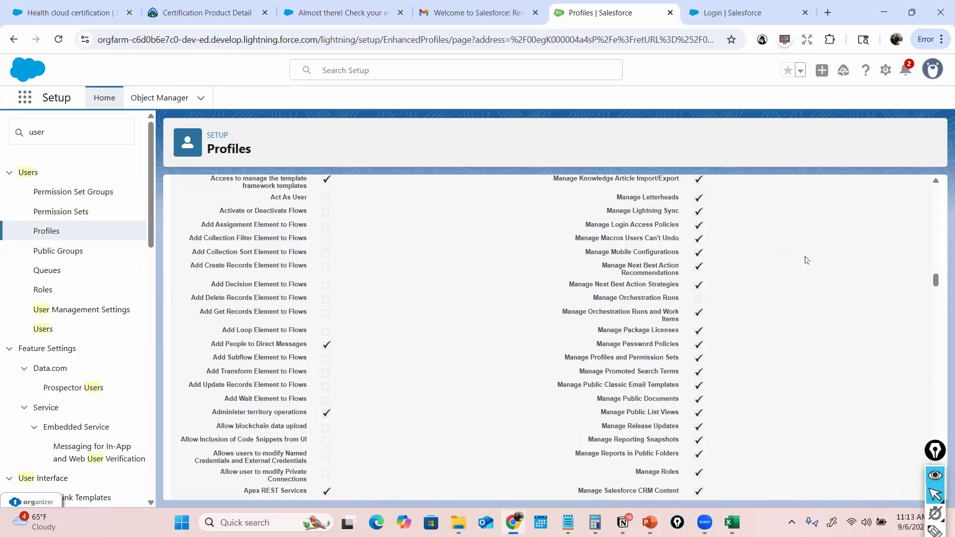
{"action": "key", "text": "Home"}
{"action": "left_click", "coordinate": [492, 251]}
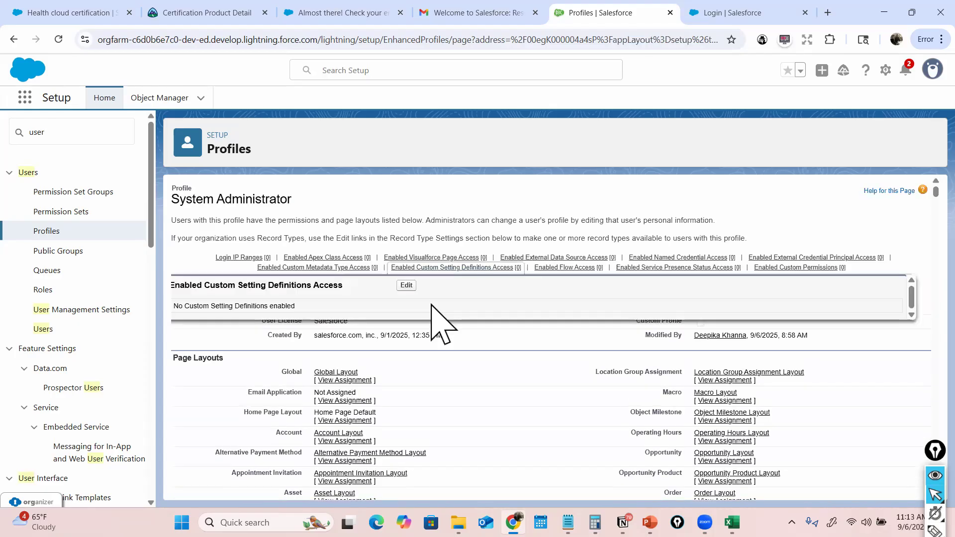
Reopen the System Administrator profile for editing, examine its standard object permissions, and leave without saving
{"action": "left_click", "coordinate": [422, 296]}
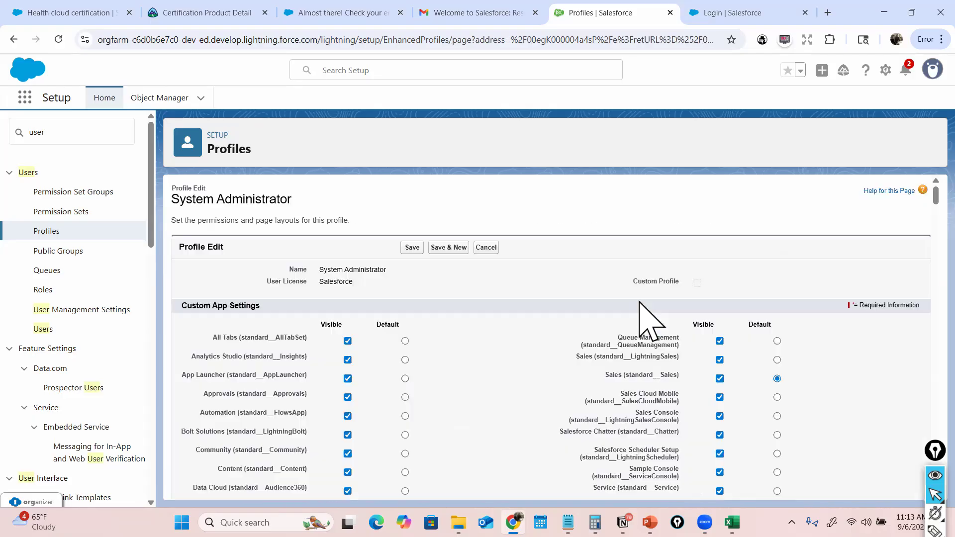
{"action": "scroll", "coordinate": [565, 371], "scroll_direction": "down", "scroll_amount": 15}
{"action": "scroll", "coordinate": [557, 359], "scroll_direction": "down", "scroll_amount": 20}
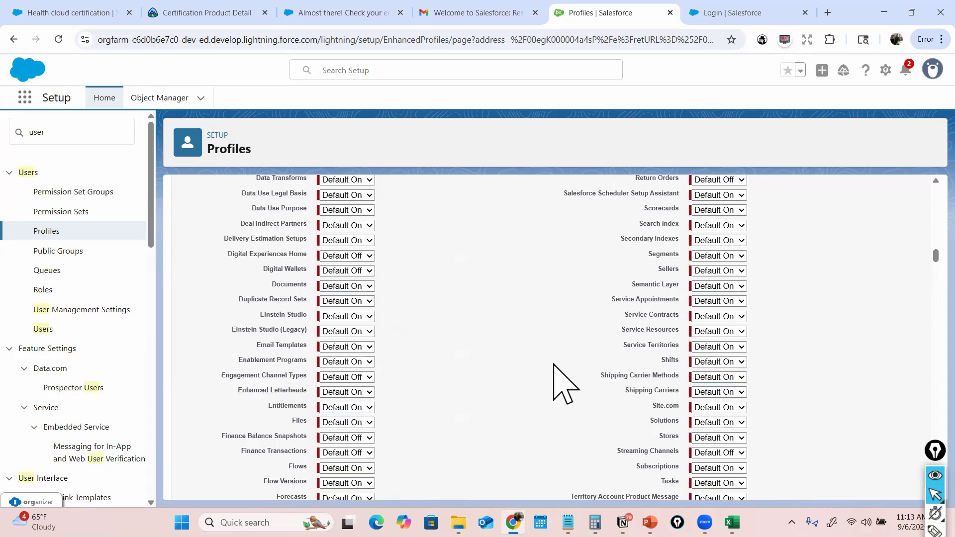
{"action": "scroll", "coordinate": [565, 386], "scroll_direction": "down", "scroll_amount": 20}
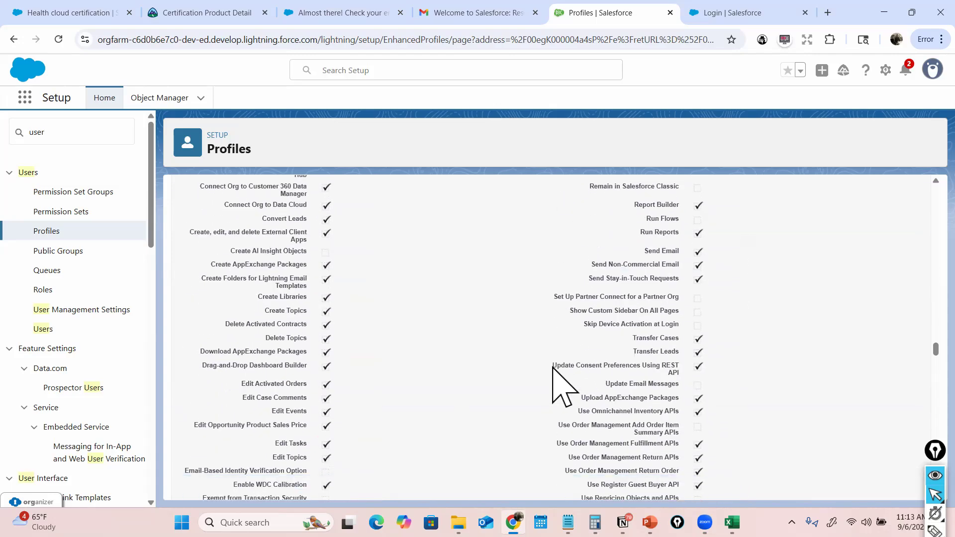
{"action": "scroll", "coordinate": [565, 385], "scroll_direction": "down", "scroll_amount": 15}
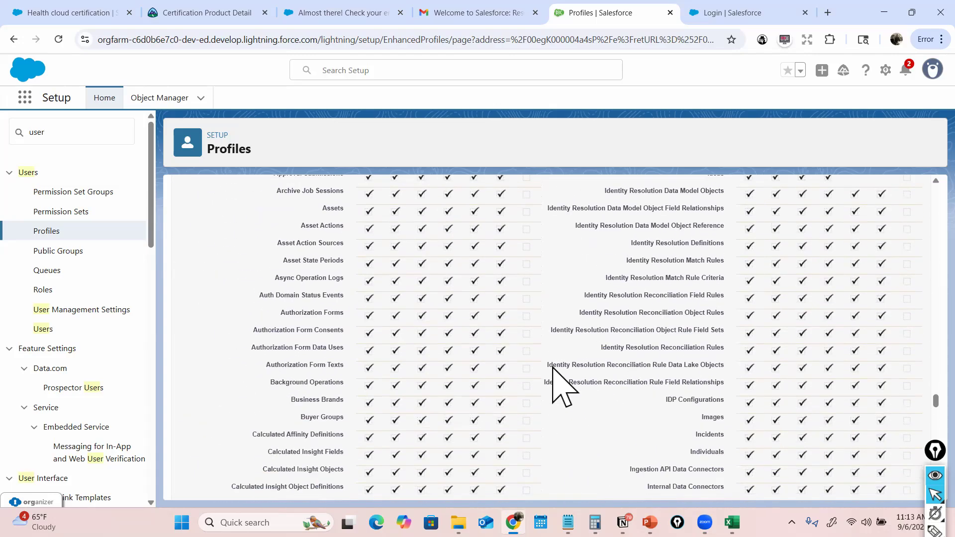
{"action": "scroll", "coordinate": [561, 386], "scroll_direction": "down", "scroll_amount": 7}
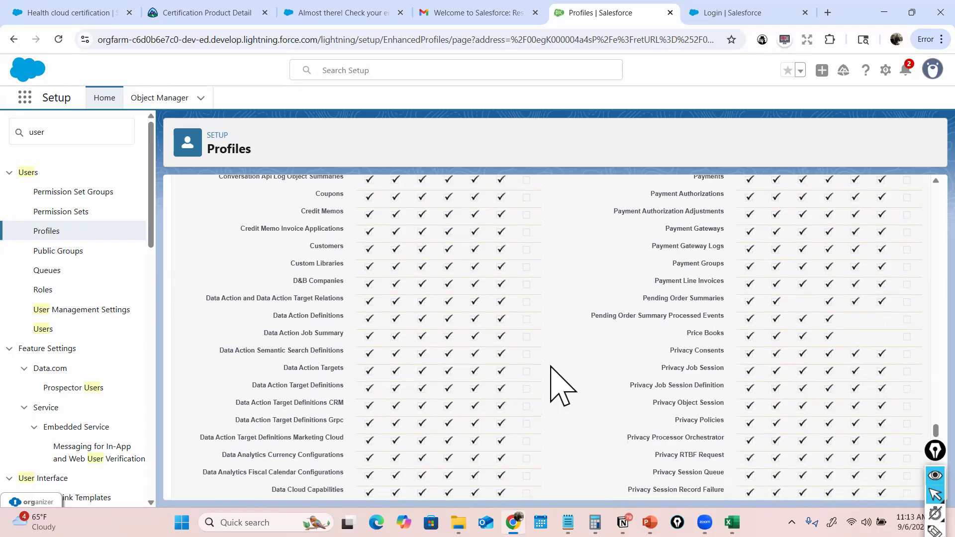
{"action": "left_click", "coordinate": [448, 384]}
{"action": "scroll", "coordinate": [853, 352], "scroll_direction": "up", "scroll_amount": 20}
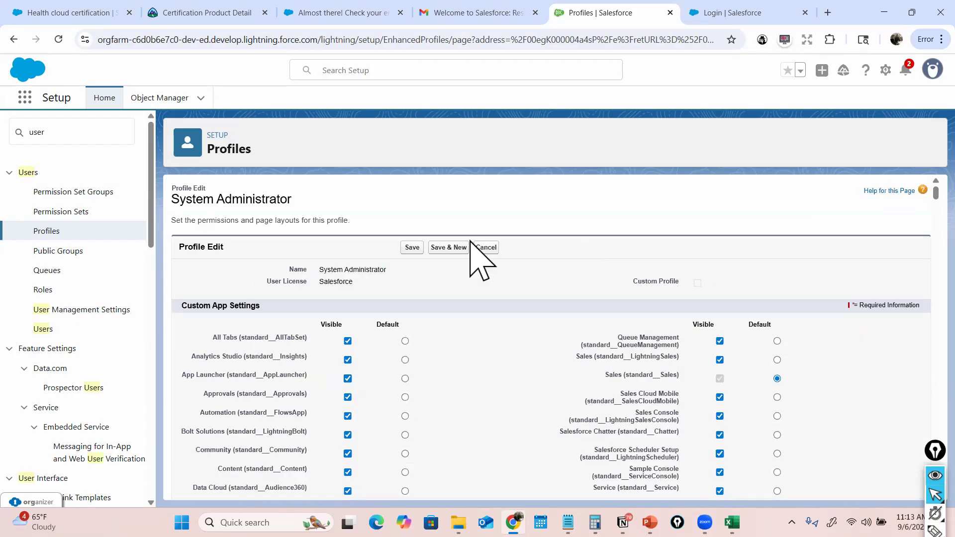
{"action": "left_click", "coordinate": [490, 249]}
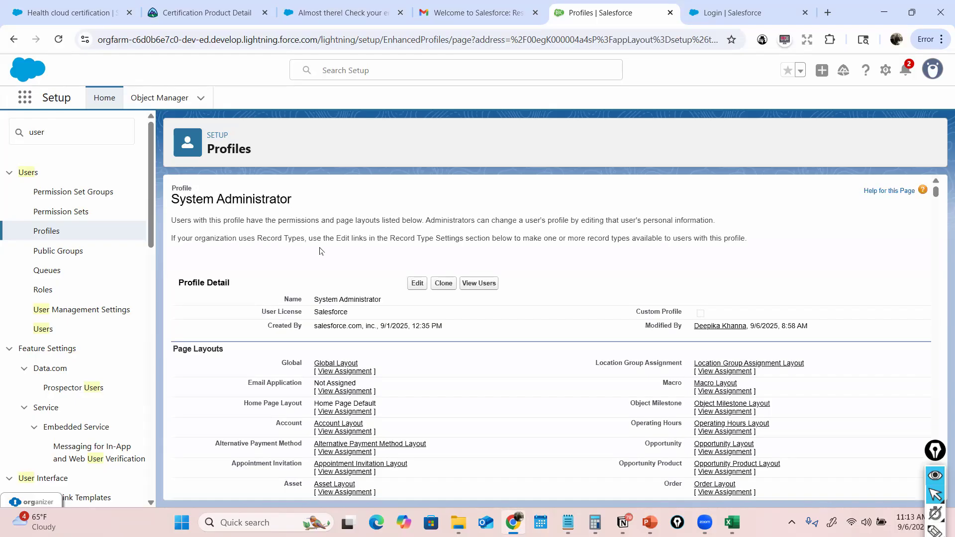
Clone the System Administrator profile under the name "System Admin Custom" and save the new profile
{"action": "left_click", "coordinate": [442, 291]}
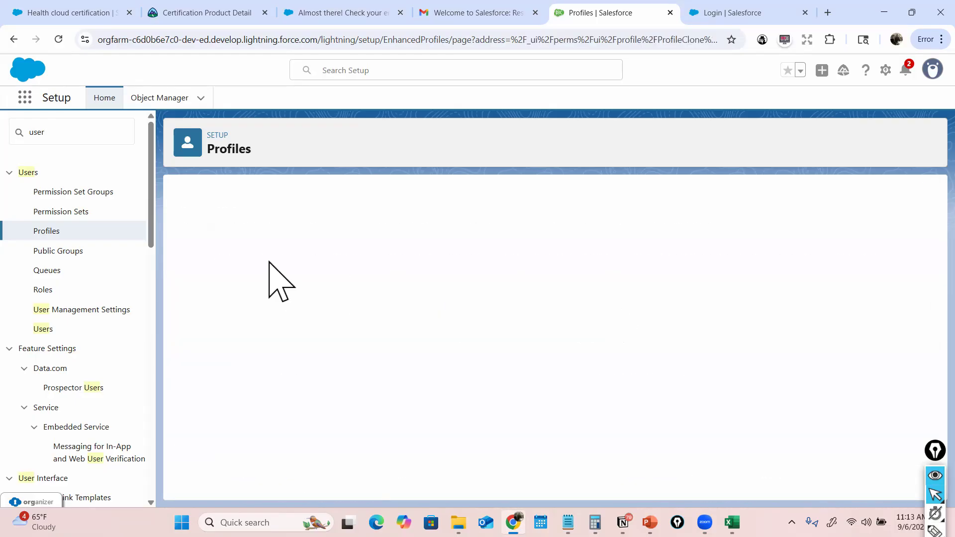
{"action": "type", "text": "SA"}
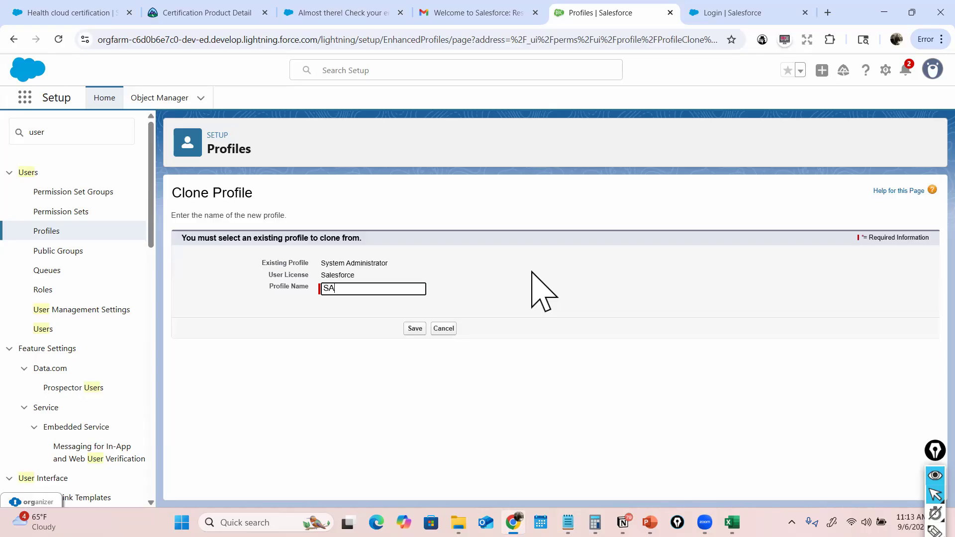
{"action": "type", "text": "SA"}
{"action": "key", "text": "BackSpace"}
{"action": "key", "text": "BackSpace"}
{"action": "key", "text": "BackSpace"}
{"action": "type", "text": "ystem Admin Custom"}
{"action": "left_click", "coordinate": [422, 335]}
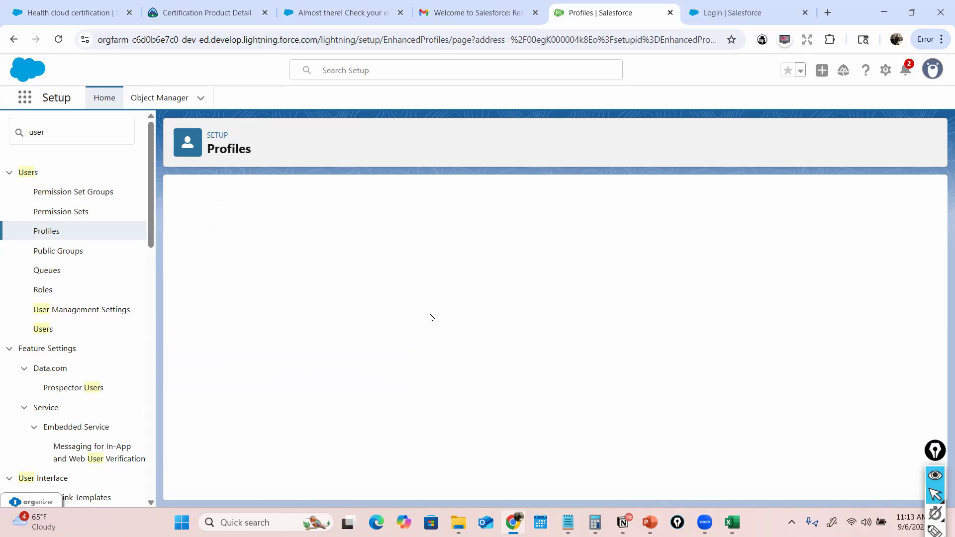
Open the System Admin Custom profile for editing and examine its permission checkboxes down to Standard Object Permissions
{"action": "left_click", "coordinate": [413, 293]}
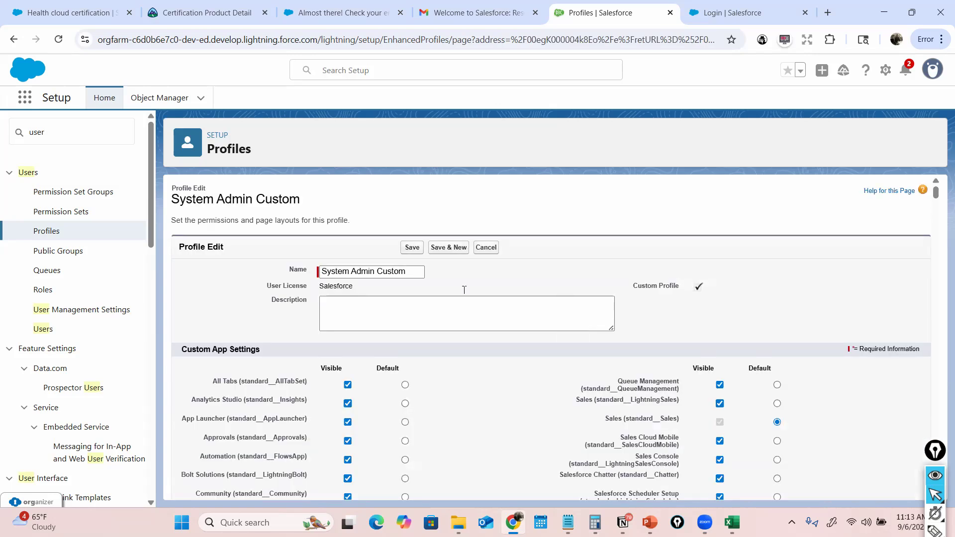
{"action": "triple_click", "coordinate": [215, 194]}
{"action": "scroll", "coordinate": [383, 405], "scroll_direction": "down", "scroll_amount": 15}
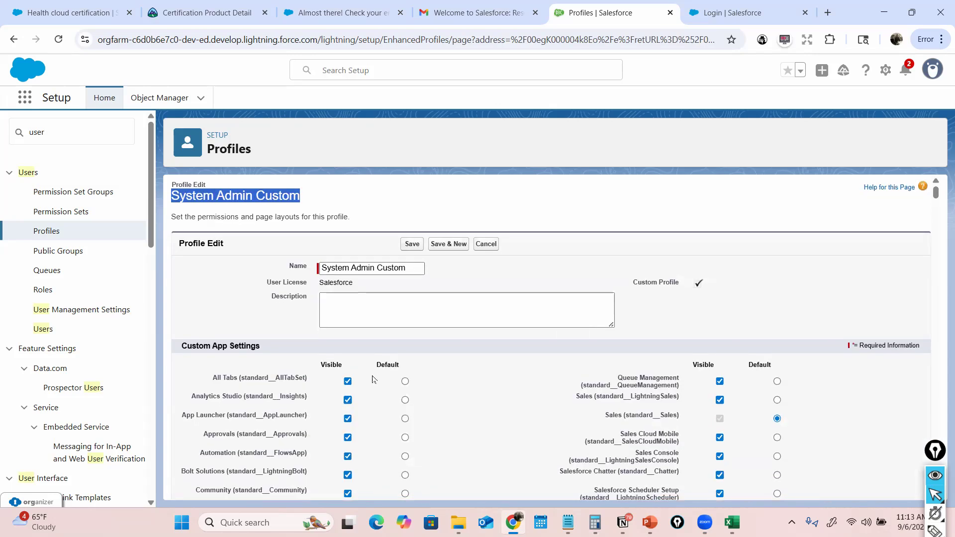
{"action": "scroll", "coordinate": [375, 387], "scroll_direction": "down", "scroll_amount": 20}
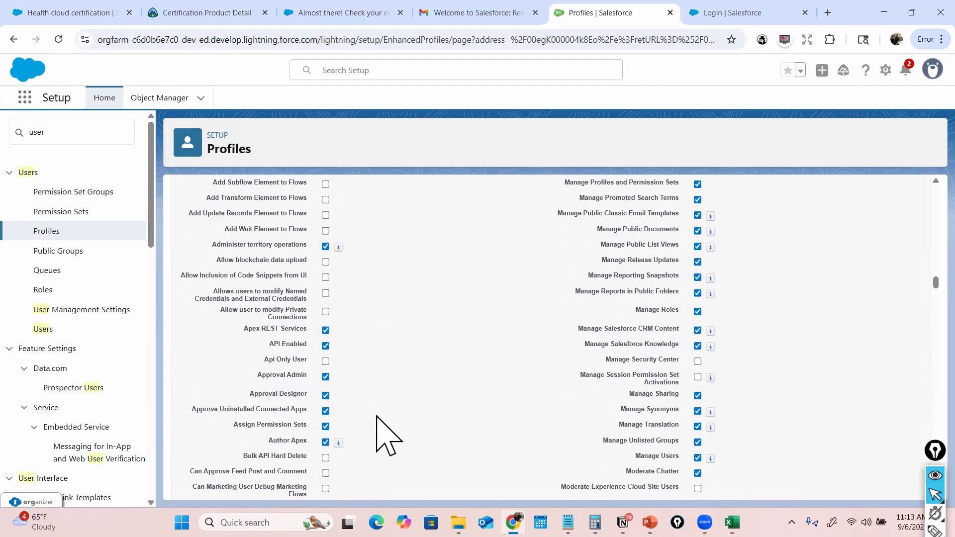
{"action": "scroll", "coordinate": [388, 436], "scroll_direction": "down", "scroll_amount": 20}
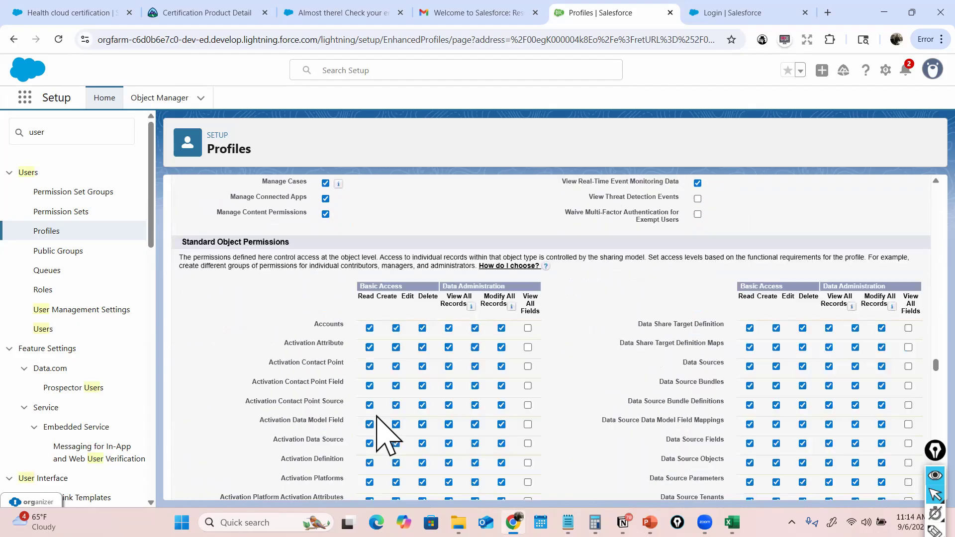
{"action": "scroll", "coordinate": [450, 278], "scroll_direction": "up", "scroll_amount": 6}
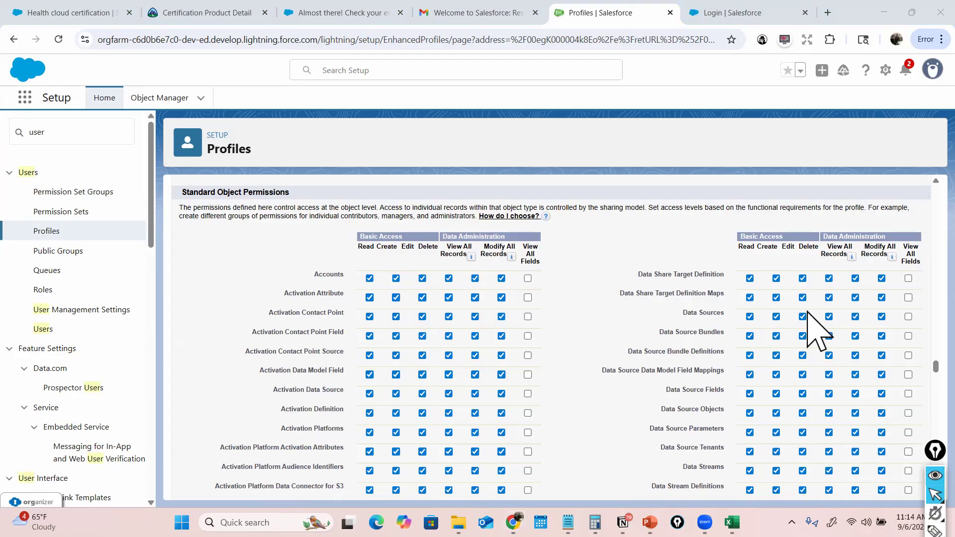
{"action": "scroll", "coordinate": [380, 315], "scroll_direction": "up", "scroll_amount": 3}
{"action": "scroll", "coordinate": [396, 301], "scroll_direction": "down", "scroll_amount": 6}
{"action": "scroll", "coordinate": [396, 301], "scroll_direction": "up", "scroll_amount": 4}
Highlight the View All Fields column under Standard Object Permissions, and toggle that permission on and off for Accounts
{"action": "left_click_drag", "start_coordinate": [540, 264], "coordinate": [522, 248]}
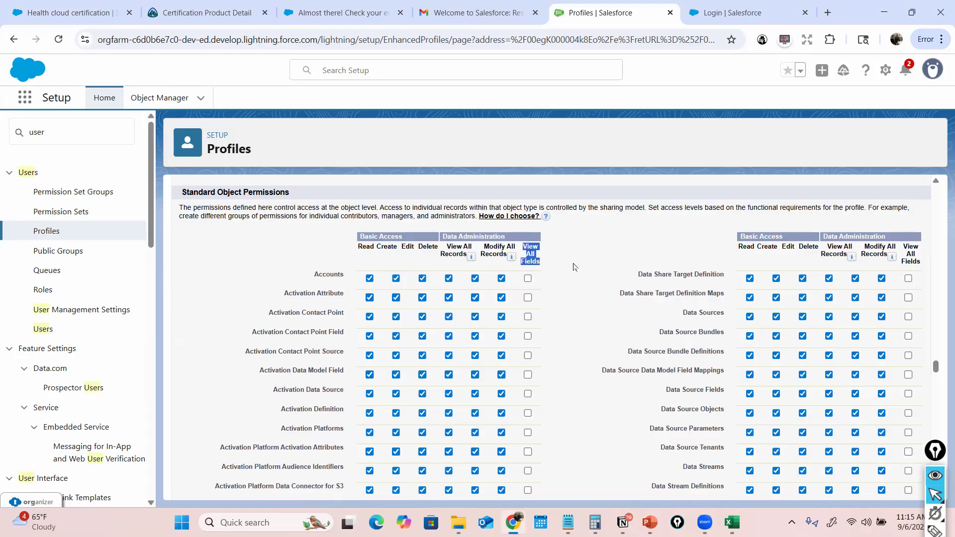
{"action": "left_click", "coordinate": [528, 279]}
{"action": "scroll", "coordinate": [530, 275], "scroll_direction": "down", "scroll_amount": 5}
{"action": "scroll", "coordinate": [523, 239], "scroll_direction": "up", "scroll_amount": 5}
{"action": "left_click", "coordinate": [528, 278]}
Look through the remaining standard object permissions of System Admin Custom and cancel the edit
{"action": "scroll", "coordinate": [545, 401], "scroll_direction": "down", "scroll_amount": 20}
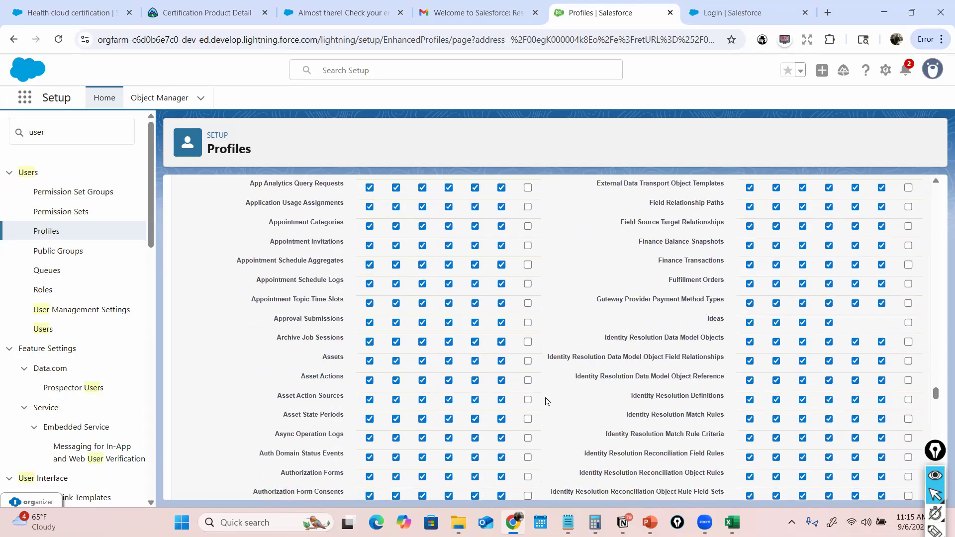
{"action": "scroll", "coordinate": [545, 401], "scroll_direction": "down", "scroll_amount": 20}
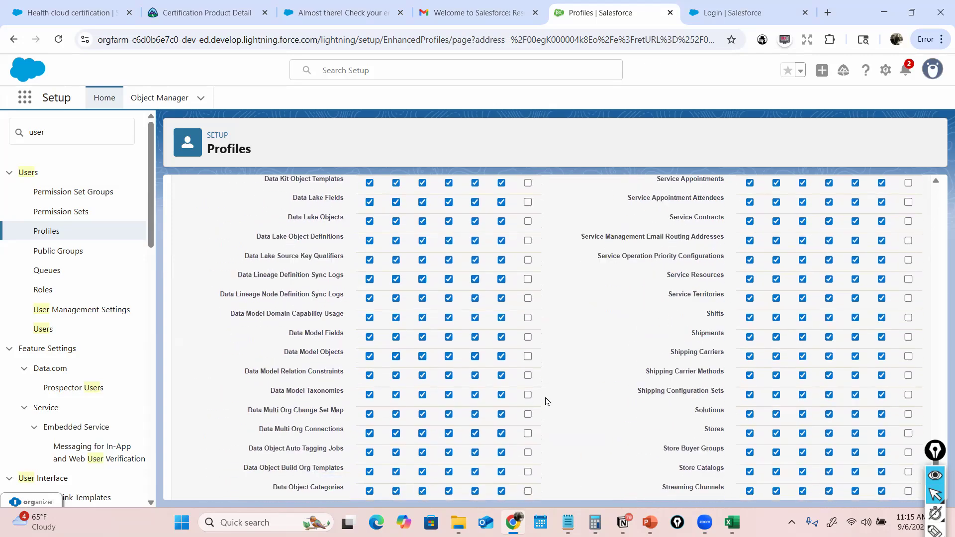
{"action": "scroll", "coordinate": [545, 401], "scroll_direction": "up", "scroll_amount": 3}
{"action": "scroll", "coordinate": [545, 400], "scroll_direction": "up", "scroll_amount": 20}
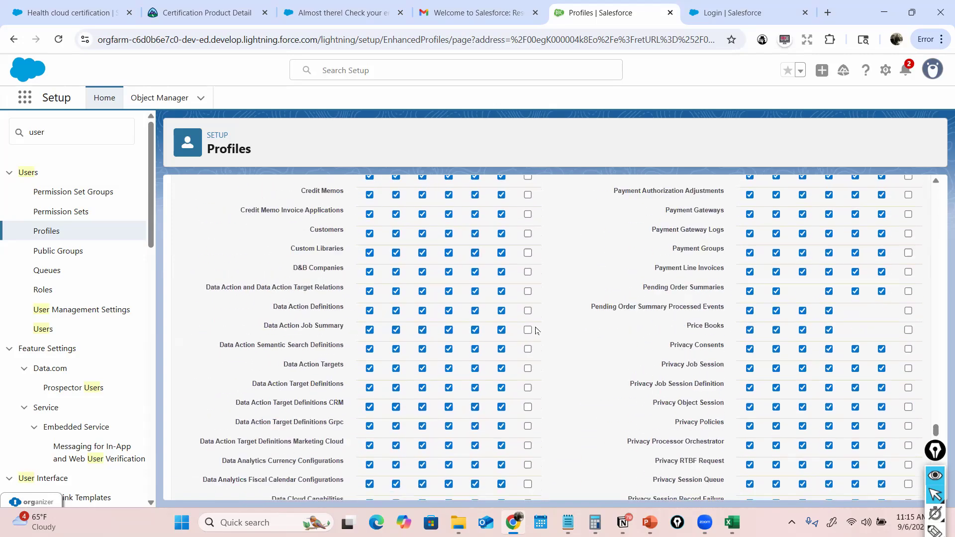
{"action": "scroll", "coordinate": [564, 268], "scroll_direction": "up", "scroll_amount": 10}
{"action": "left_click_drag", "start_coordinate": [936, 372], "coordinate": [922, 184]}
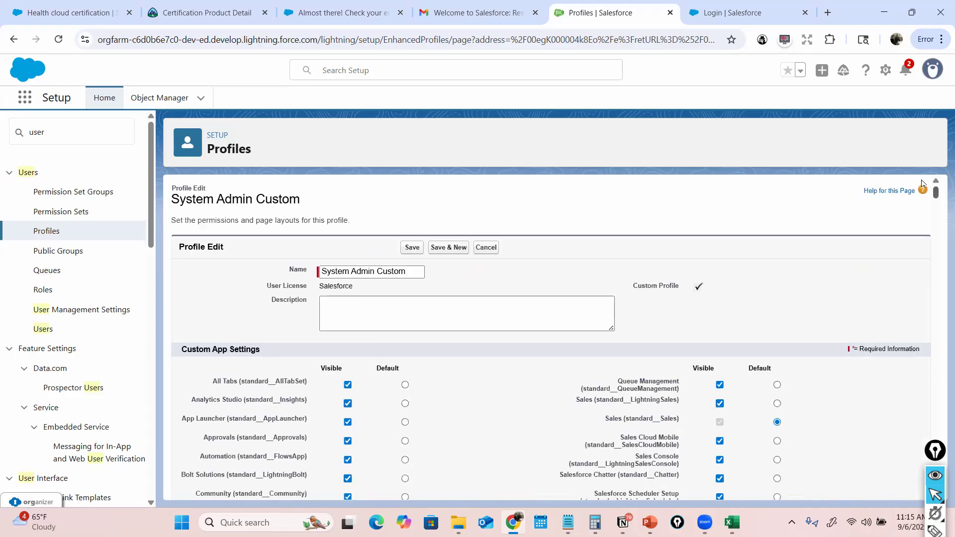
{"action": "left_click", "coordinate": [495, 249]}
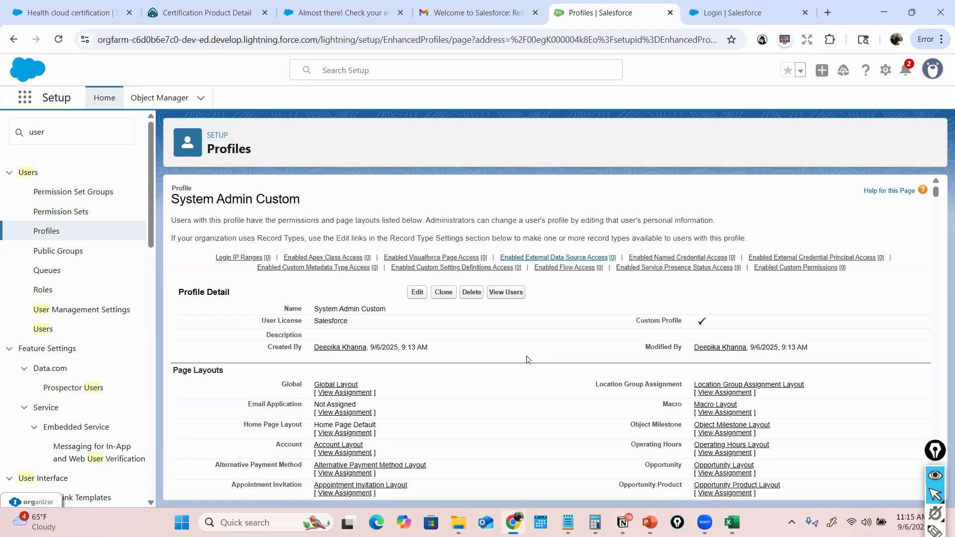
Look through the page layout assignments and Field-Level Security list of the System Admin Custom profile
{"action": "scroll", "coordinate": [533, 370], "scroll_direction": "down", "scroll_amount": 6}
{"action": "scroll", "coordinate": [535, 383], "scroll_direction": "down", "scroll_amount": 15}
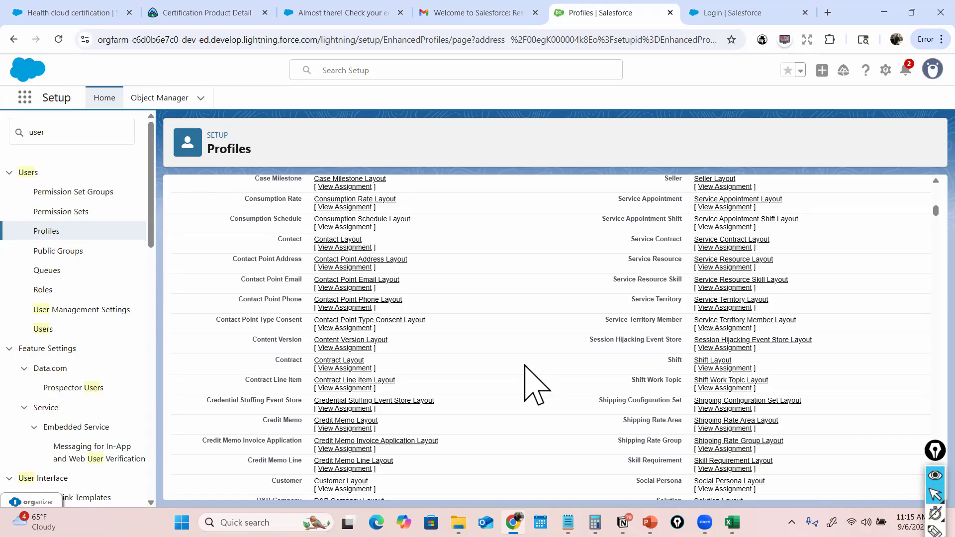
{"action": "scroll", "coordinate": [458, 412], "scroll_direction": "down", "scroll_amount": 1}
{"action": "scroll", "coordinate": [458, 418], "scroll_direction": "down", "scroll_amount": 15}
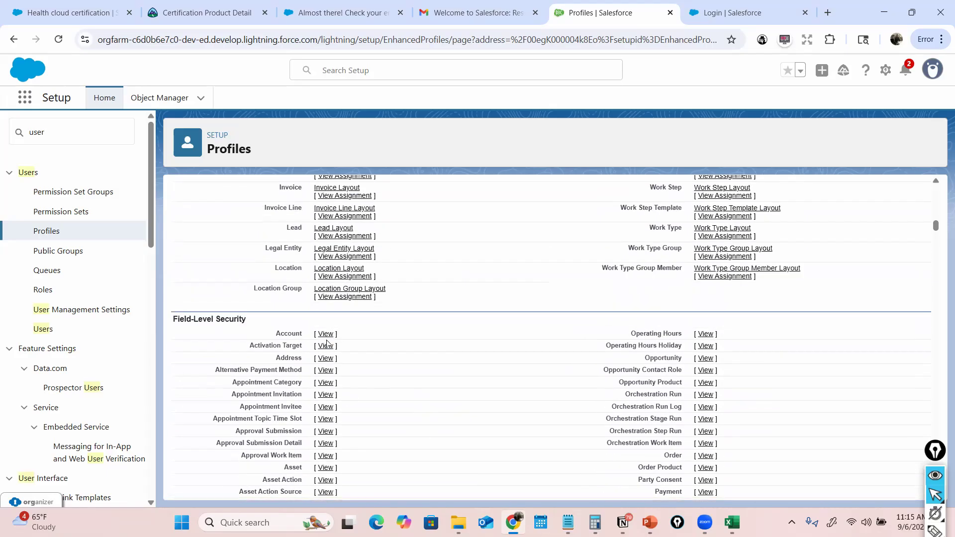
{"action": "scroll", "coordinate": [358, 363], "scroll_direction": "up", "scroll_amount": 5}
{"action": "scroll", "coordinate": [448, 365], "scroll_direction": "down", "scroll_amount": 5}
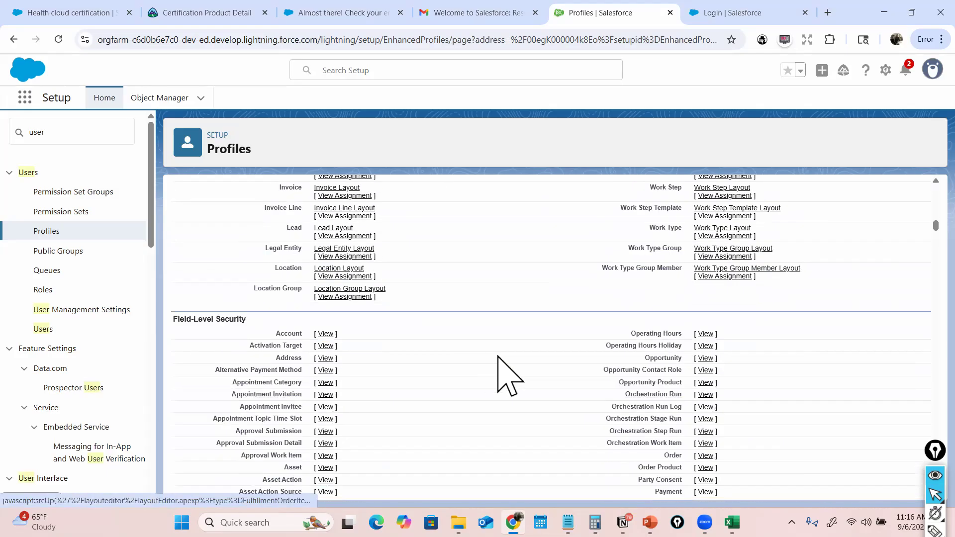
{"action": "scroll", "coordinate": [891, 277], "scroll_direction": "up", "scroll_amount": 4}
{"action": "scroll", "coordinate": [888, 209], "scroll_direction": "up", "scroll_amount": 15}
{"action": "scroll", "coordinate": [884, 185], "scroll_direction": "up", "scroll_amount": 1}
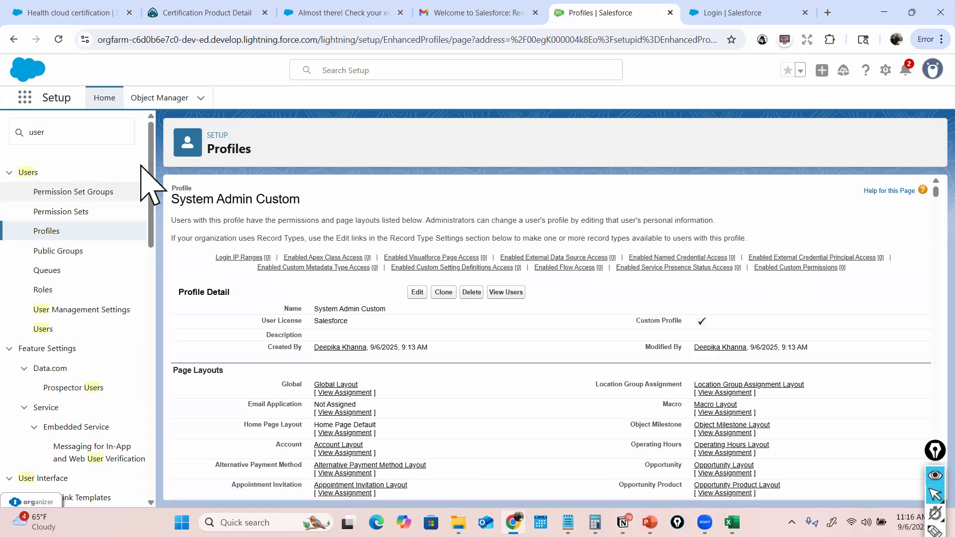
Start a new user record from the Users list and enter the person's first and last name
{"action": "left_click", "coordinate": [44, 329]}
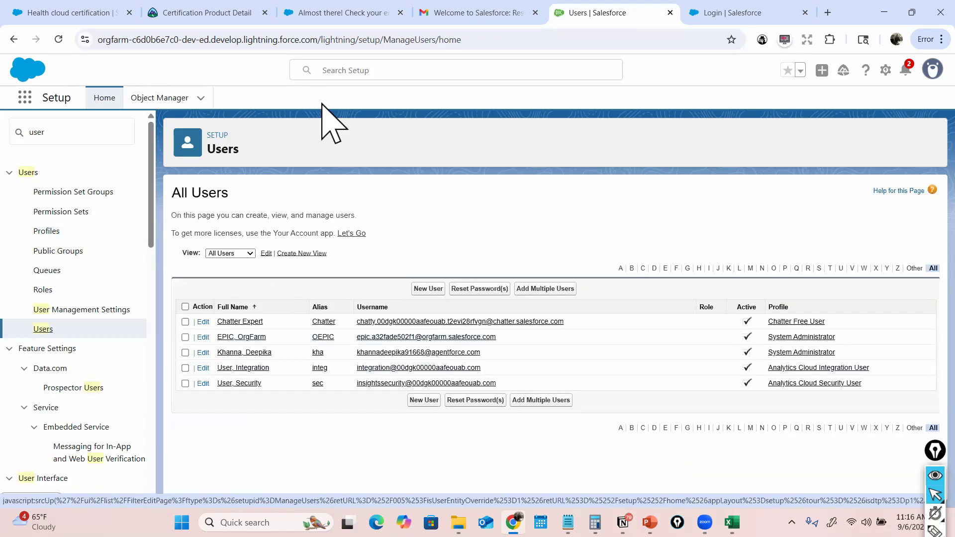
{"action": "left_click", "coordinate": [435, 289]}
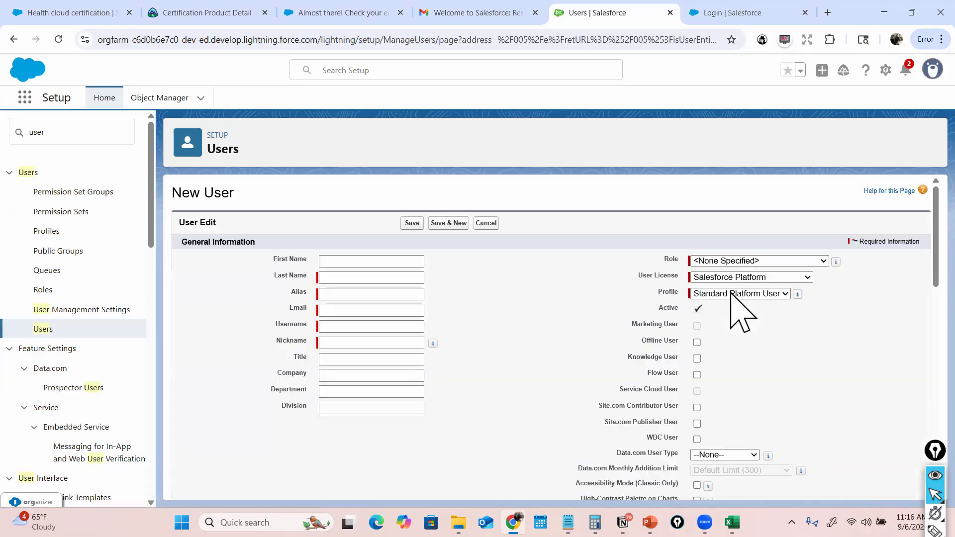
{"action": "left_click", "coordinate": [360, 262]}
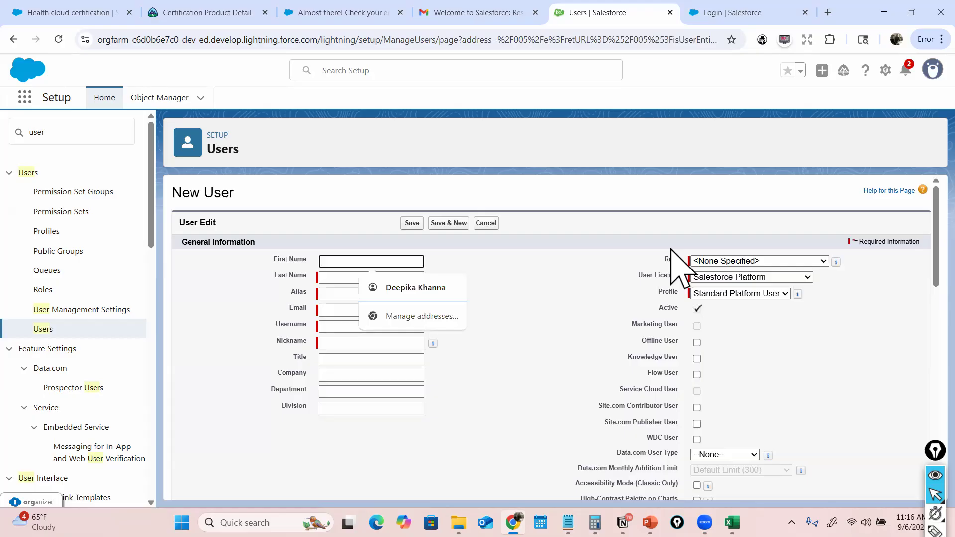
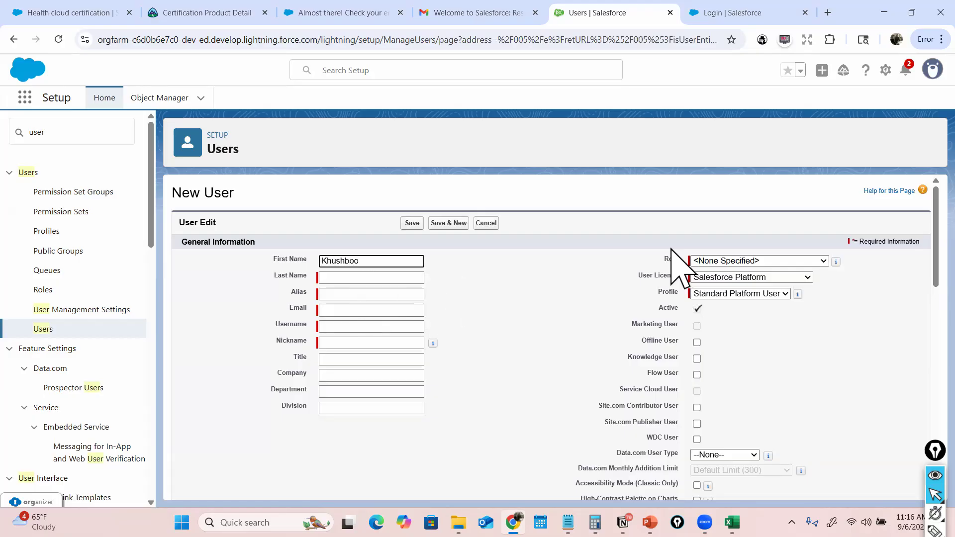
{"action": "key", "text": "Tab"}
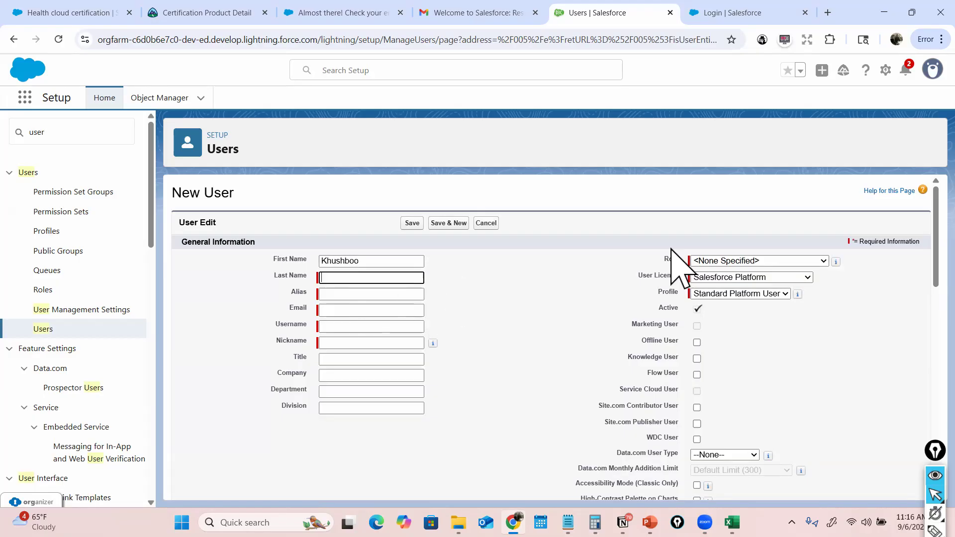
{"action": "key", "text": "Tab"}
{"action": "left_click", "coordinate": [383, 310]}
{"action": "left_click", "coordinate": [463, 288]}
{"action": "left_click", "coordinate": [349, 306]}
{"action": "left_click", "coordinate": [884, 429]}
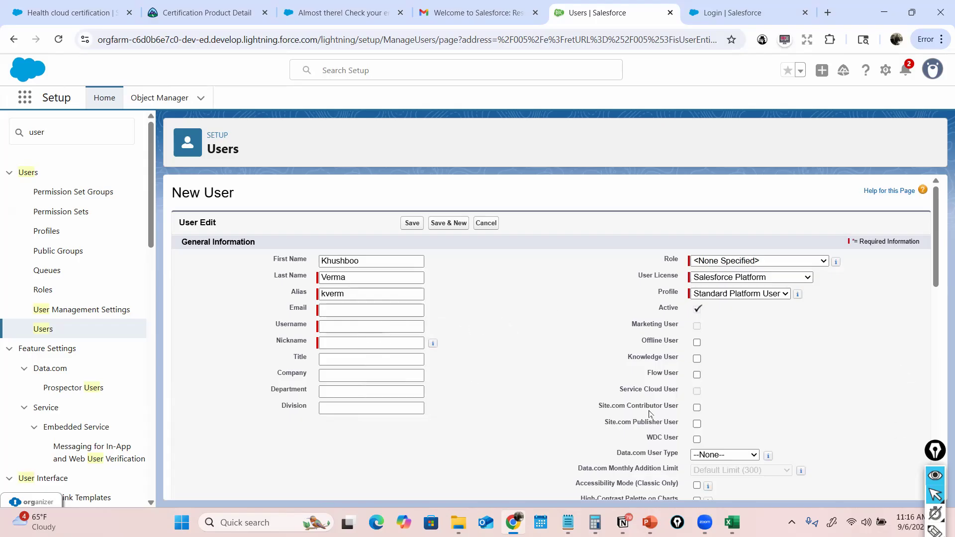
Set the new user's license to Salesforce and review the profiles available under that license
{"action": "left_click", "coordinate": [772, 278]}
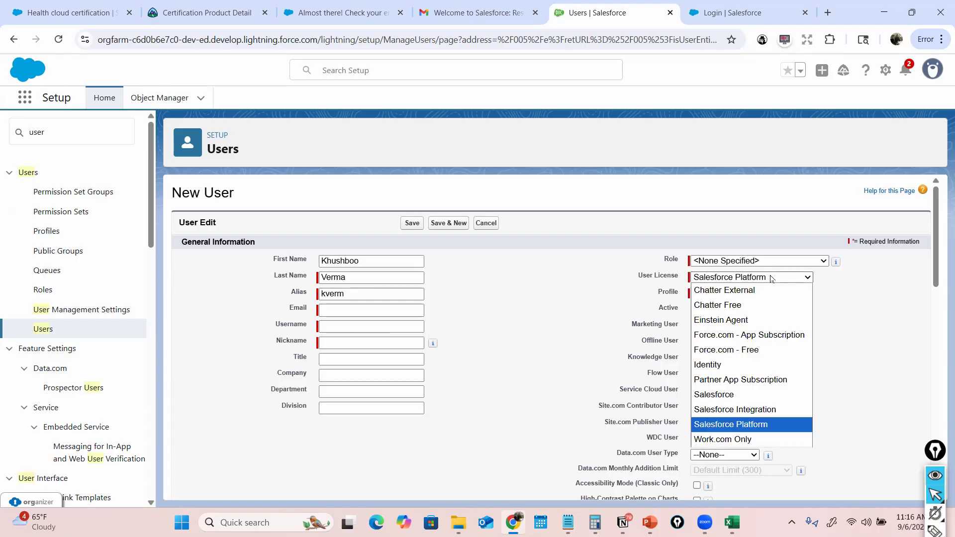
{"action": "left_click", "coordinate": [732, 393]}
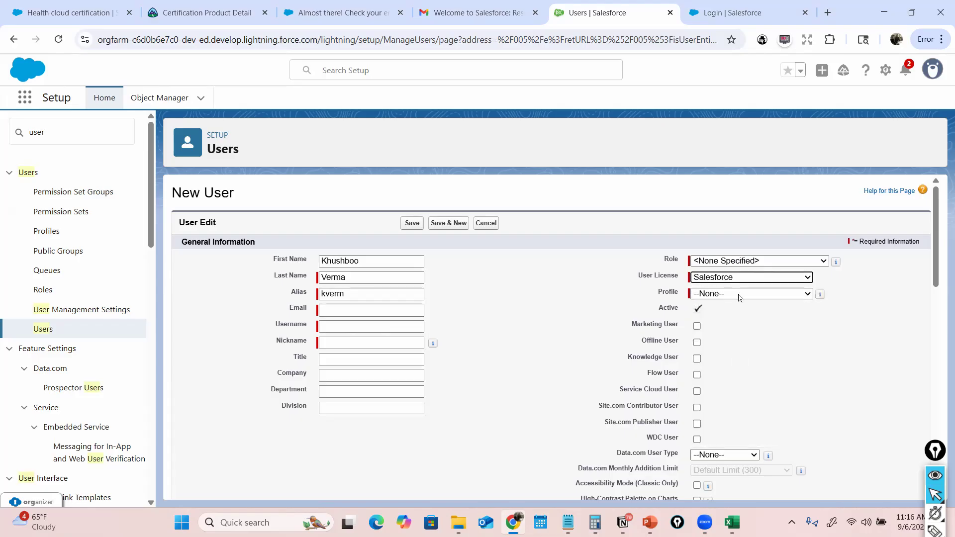
{"action": "left_click", "coordinate": [741, 295]}
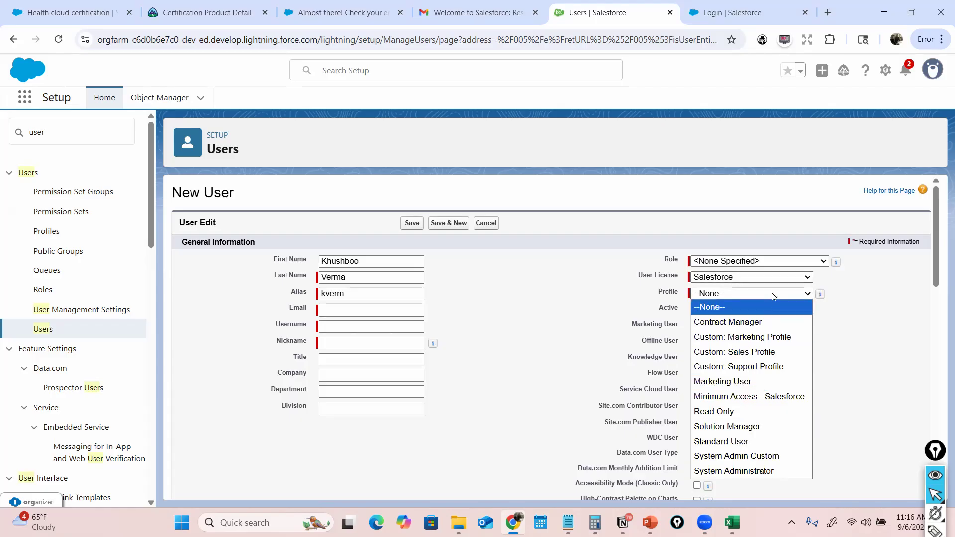
{"action": "left_click", "coordinate": [851, 305]}
{"action": "left_click", "coordinate": [751, 278]}
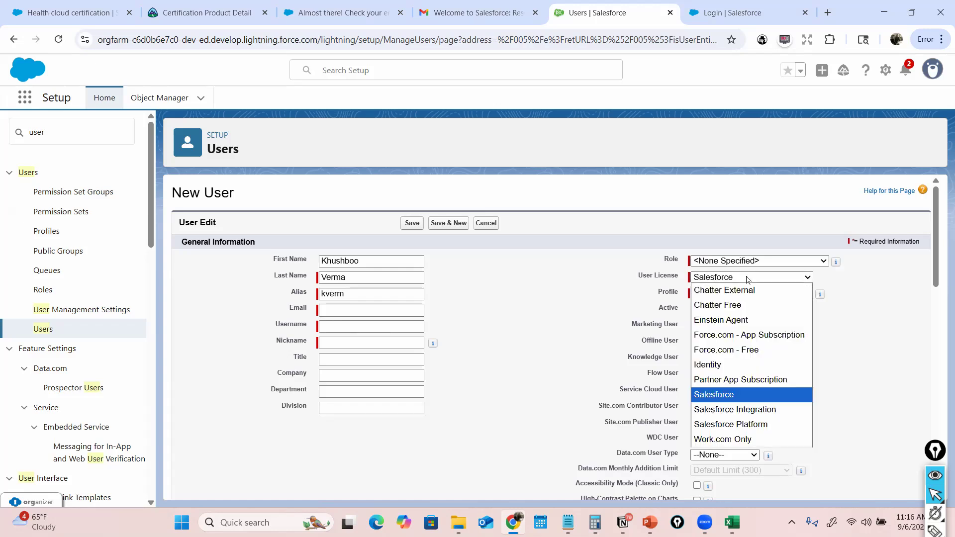
{"action": "left_click", "coordinate": [844, 350]}
{"action": "left_click", "coordinate": [771, 294]}
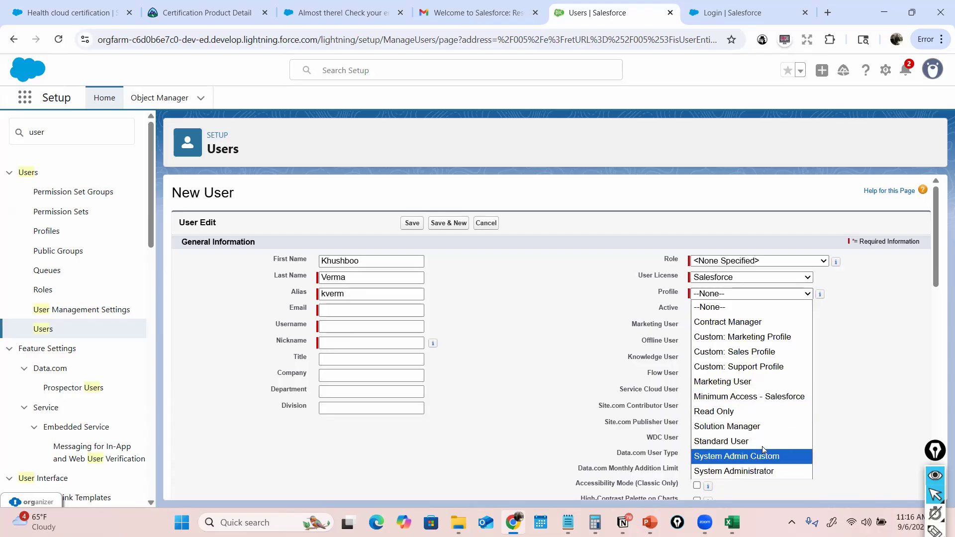
{"action": "left_click", "coordinate": [850, 414]}
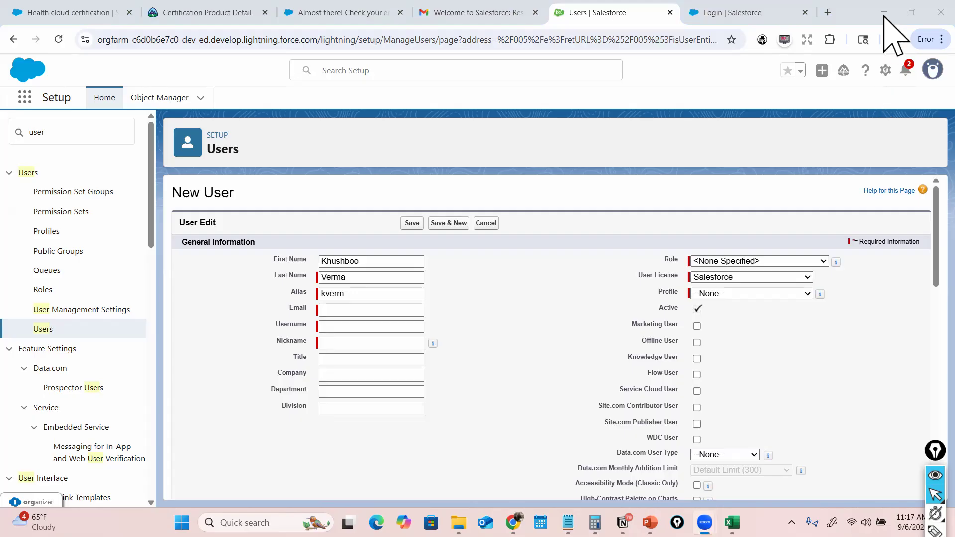
Fill in the new user's email address and the matching username
{"action": "left_click", "coordinate": [335, 309]}
{"action": "left_click", "coordinate": [398, 369]}
{"action": "left_click", "coordinate": [359, 328]}
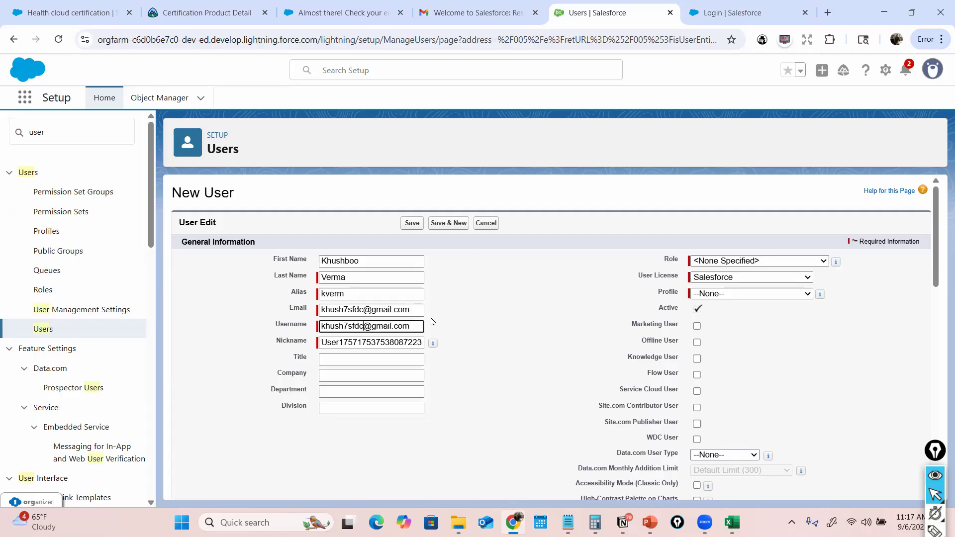
Assign the System Admin Custom profile, point out the option to generate a new password and notify the user, and save the user
{"action": "left_click", "coordinate": [730, 298]}
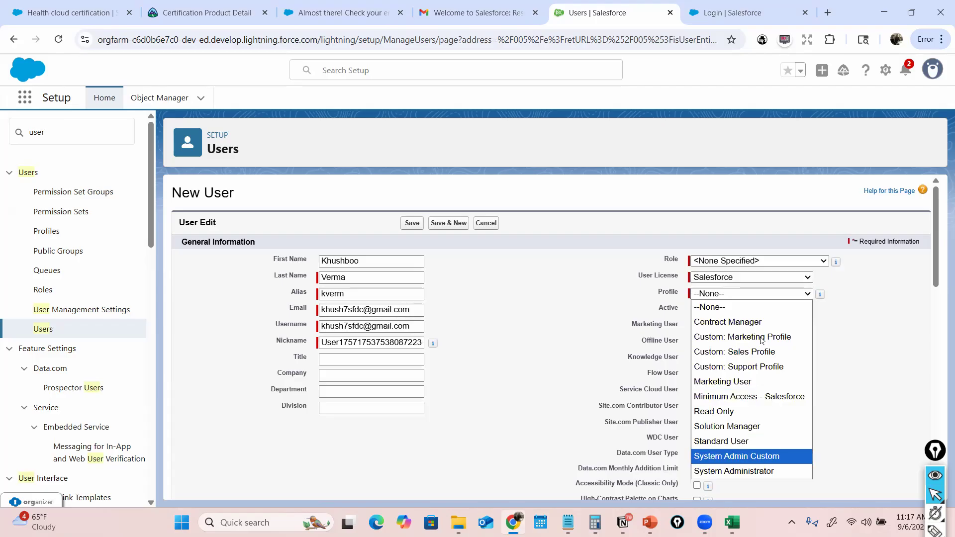
{"action": "scroll", "coordinate": [520, 388], "scroll_direction": "down", "scroll_amount": 9}
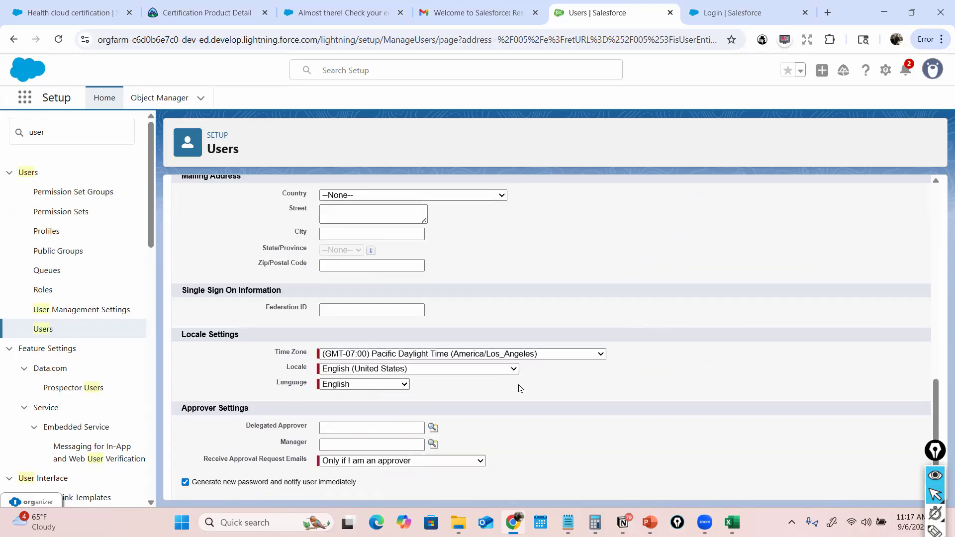
{"action": "scroll", "coordinate": [520, 388], "scroll_direction": "down", "scroll_amount": 1}
{"action": "left_click_drag", "start_coordinate": [197, 454], "coordinate": [359, 455]}
{"action": "left_click", "coordinate": [412, 483]}
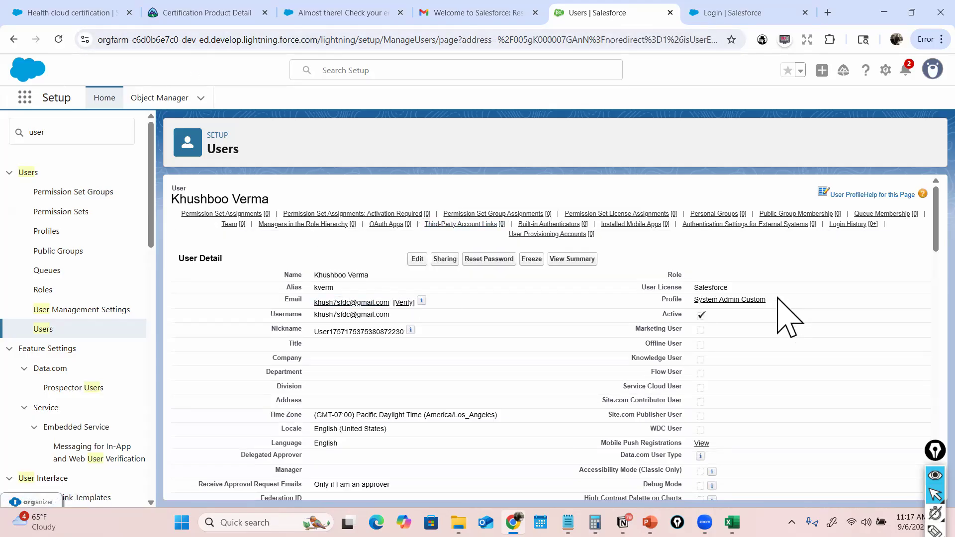
Highlight the System Admin Custom profile assigned to the new user and open that profile for editing
{"action": "left_click_drag", "start_coordinate": [764, 297], "coordinate": [704, 298]}
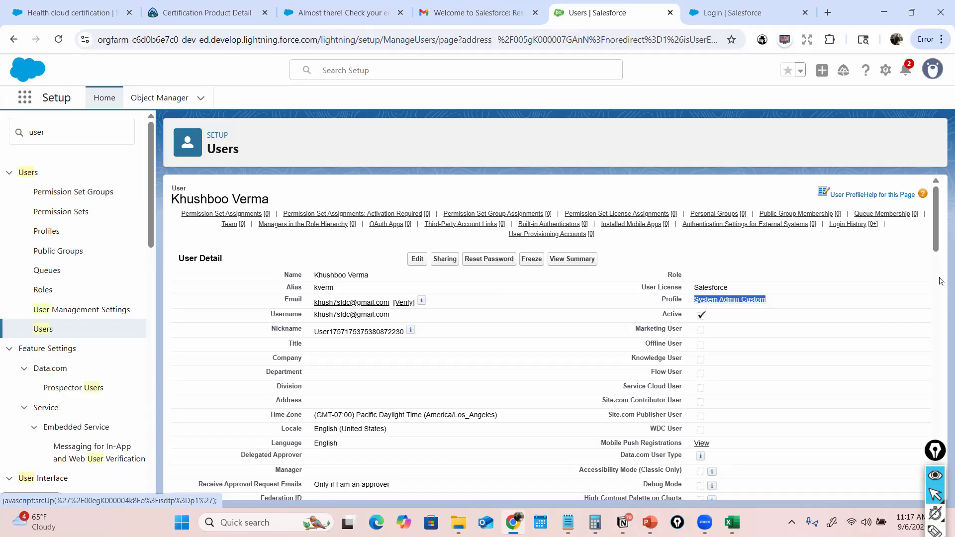
{"action": "left_click", "coordinate": [723, 300]}
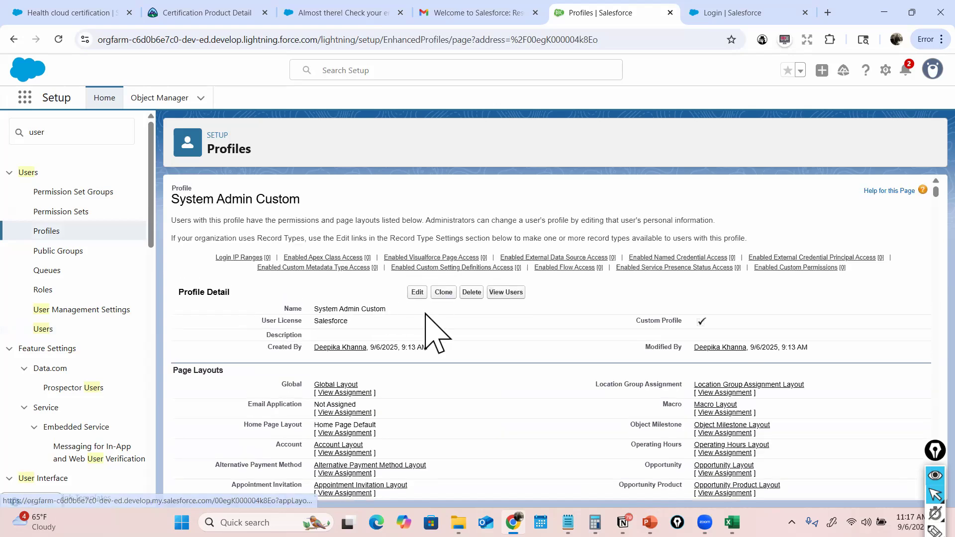
{"action": "left_click", "coordinate": [418, 293]}
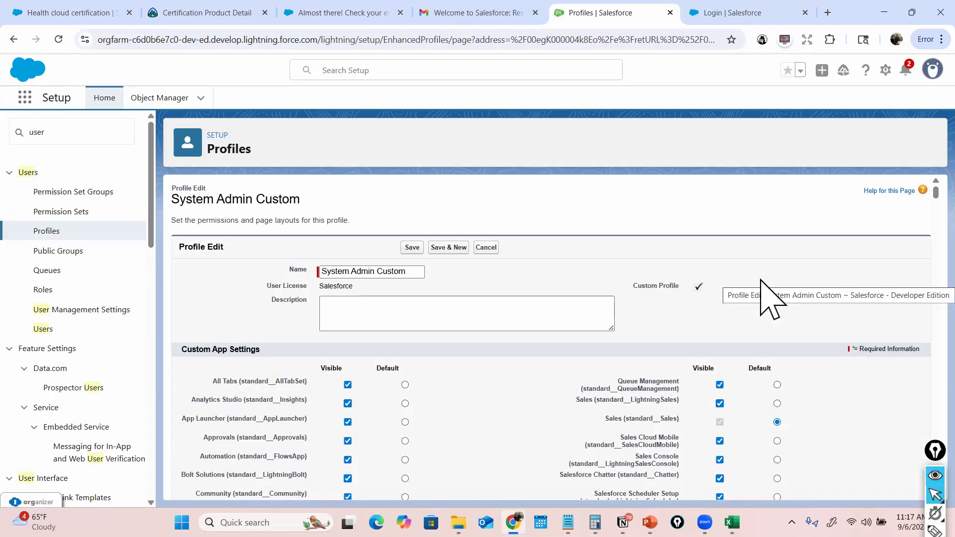
Examine the profile's app settings and Standard Object Permissions, including the Accounts row, and save the profile
{"action": "scroll", "coordinate": [742, 291], "scroll_direction": "down", "scroll_amount": 3}
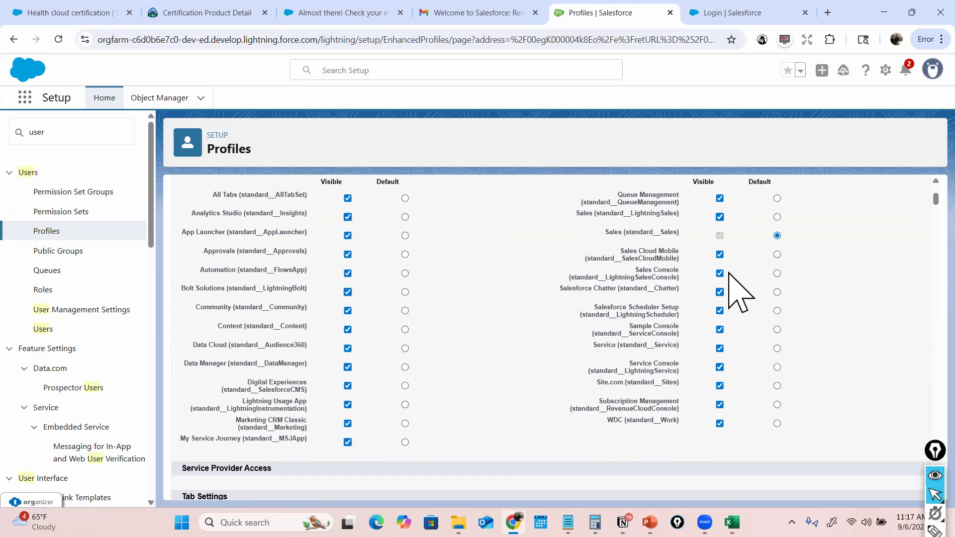
{"action": "scroll", "coordinate": [741, 294], "scroll_direction": "down", "scroll_amount": 10}
{"action": "scroll", "coordinate": [572, 378], "scroll_direction": "down", "scroll_amount": 15}
{"action": "scroll", "coordinate": [551, 401], "scroll_direction": "down", "scroll_amount": 20}
{"action": "scroll", "coordinate": [547, 406], "scroll_direction": "down", "scroll_amount": 15}
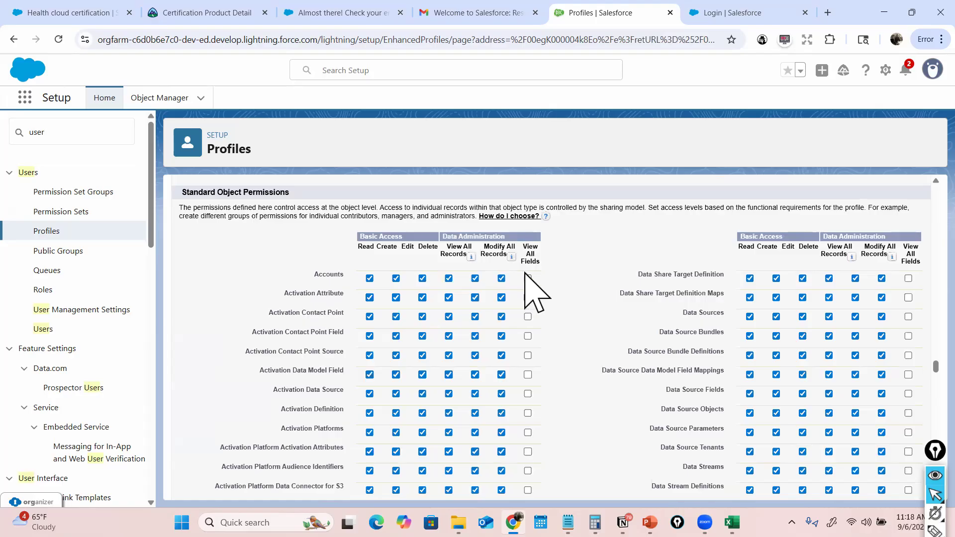
{"action": "scroll", "coordinate": [462, 382], "scroll_direction": "down", "scroll_amount": 7}
{"action": "scroll", "coordinate": [462, 382], "scroll_direction": "down", "scroll_amount": 20}
{"action": "scroll", "coordinate": [462, 382], "scroll_direction": "down", "scroll_amount": 5}
{"action": "scroll", "coordinate": [463, 382], "scroll_direction": "up", "scroll_amount": 15}
{"action": "left_click_drag", "start_coordinate": [935, 429], "coordinate": [936, 213]}
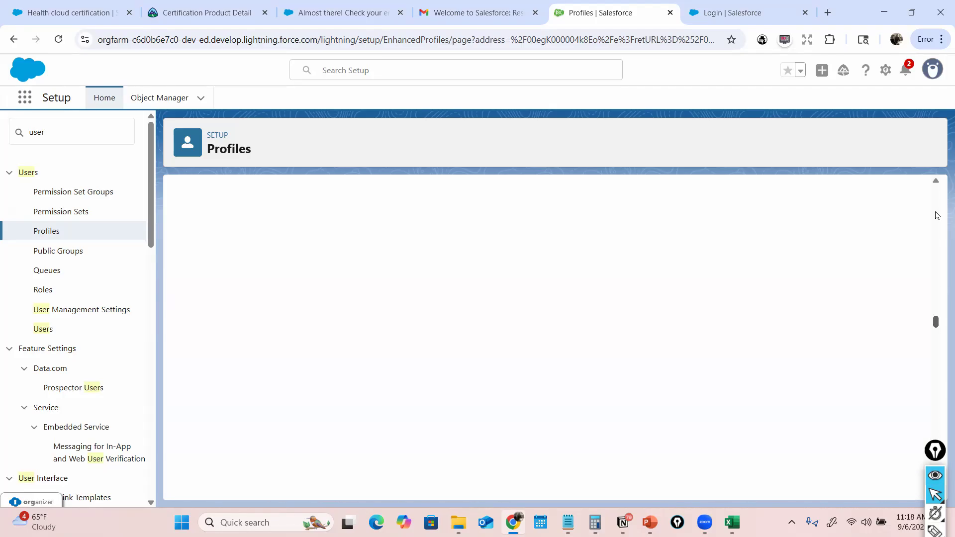
{"action": "left_click", "coordinate": [415, 247]}
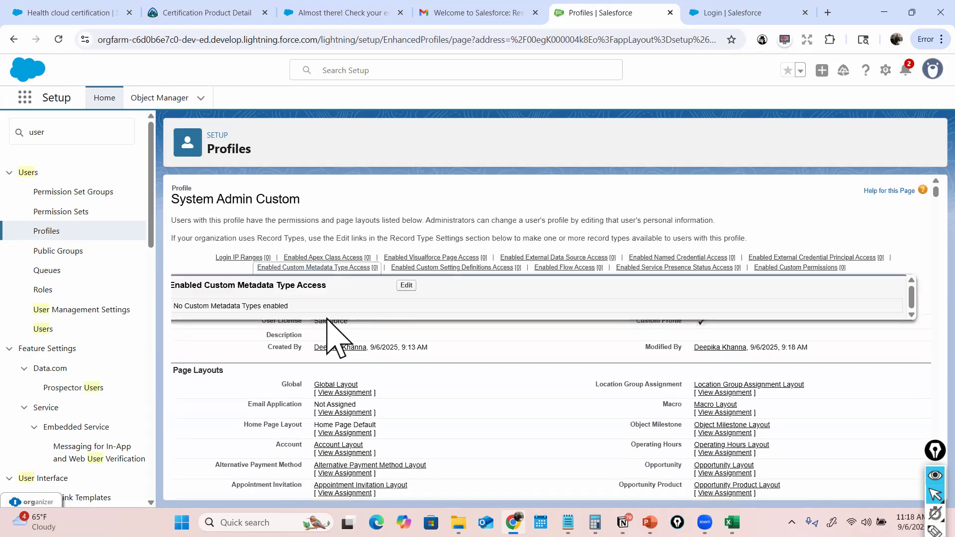
Search the profile page for "account" and open the Account field-level security for editing
{"action": "key", "text": "ctrl+f"}
{"action": "type", "text": "account"}
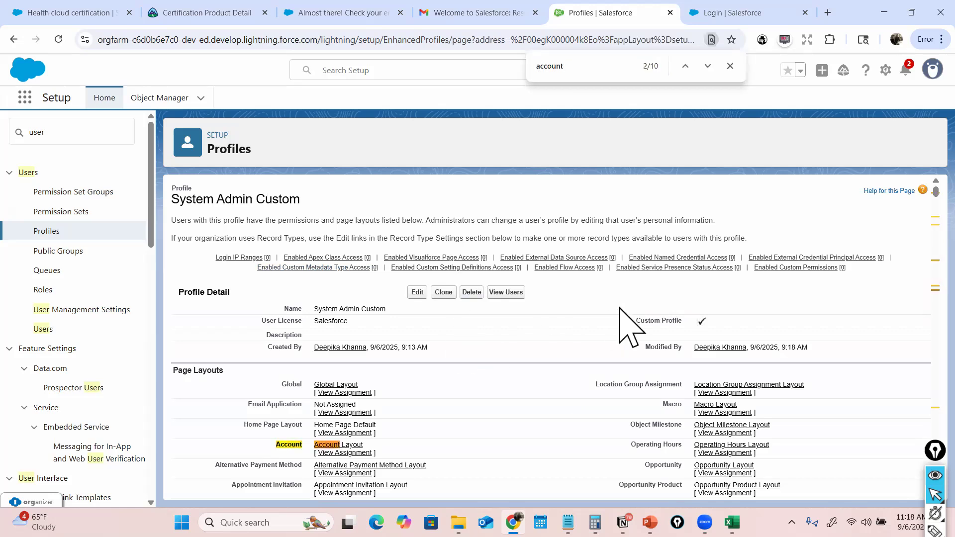
{"action": "key", "text": "Return"}
{"action": "key", "text": "Return"}
{"action": "key", "text": "Return"}
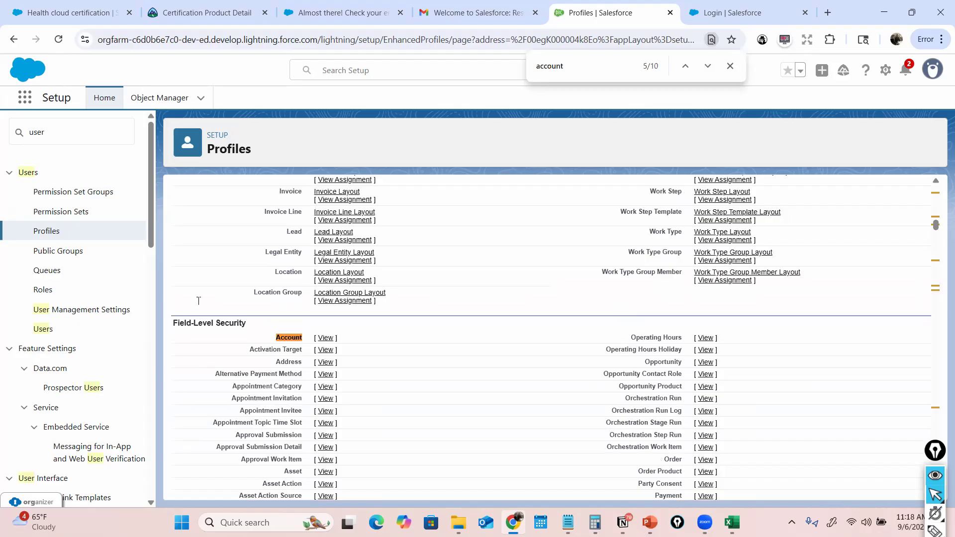
{"action": "left_click", "coordinate": [326, 338]}
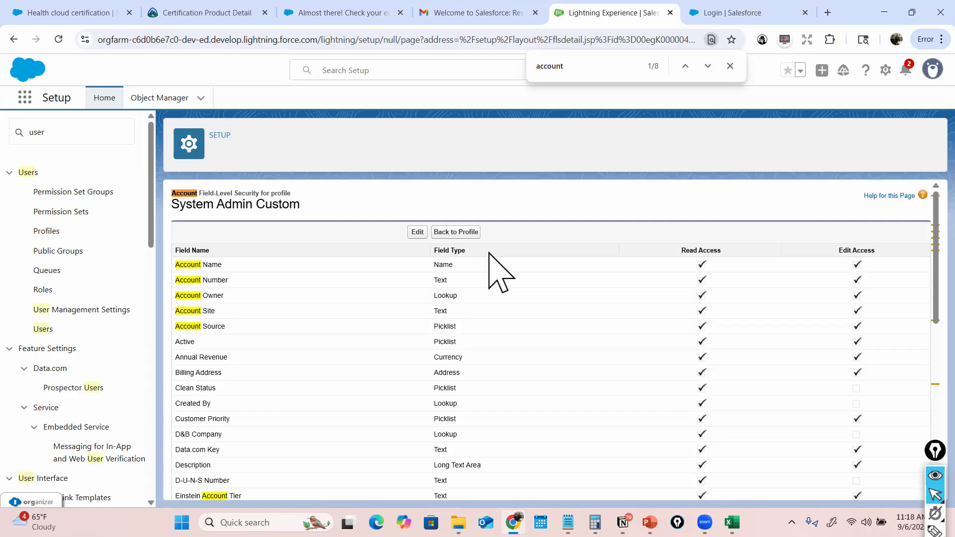
{"action": "left_click", "coordinate": [417, 232]}
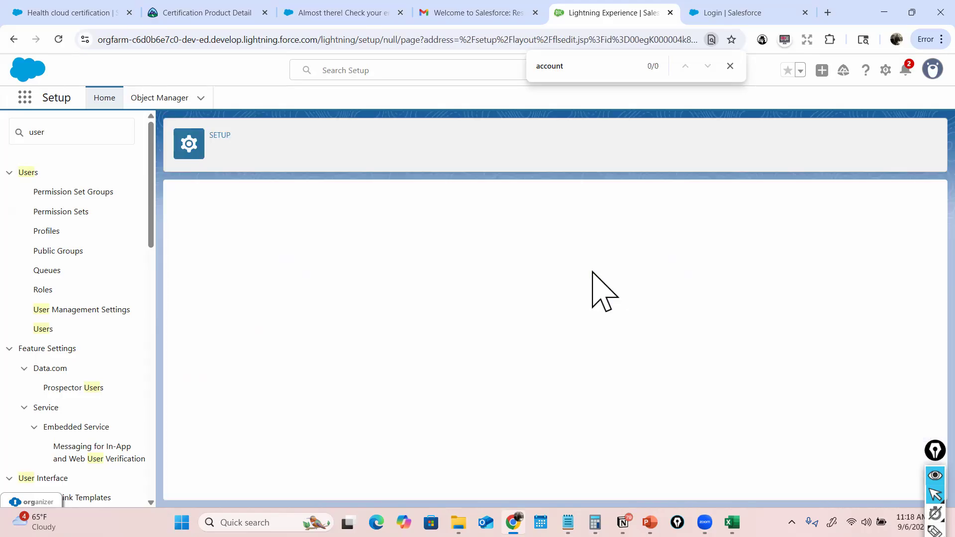
Clear Edit Access for the changeable Account fields from Account Number down through Number of Locations
{"action": "left_click", "coordinate": [839, 285]}
{"action": "left_click", "coordinate": [840, 318]}
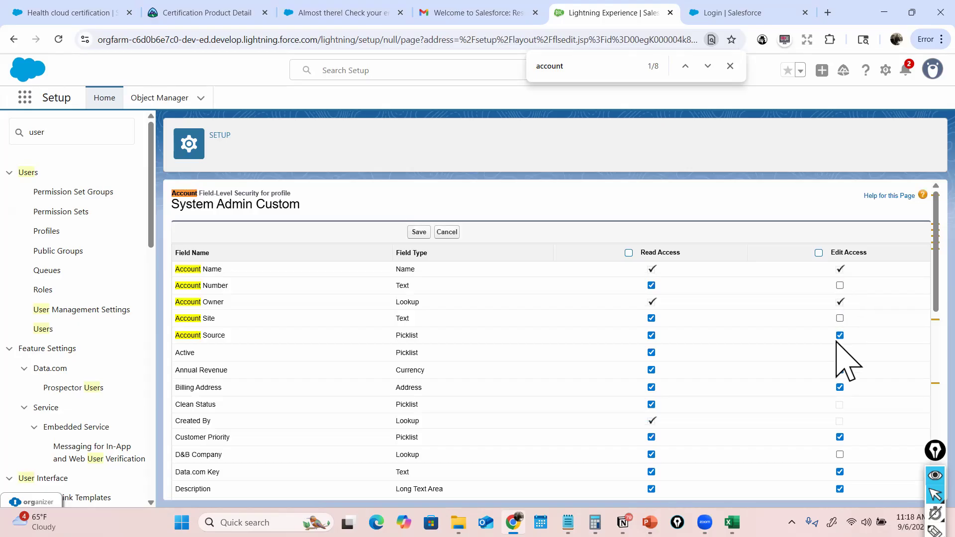
{"action": "left_click", "coordinate": [840, 335]}
{"action": "left_click", "coordinate": [840, 352]}
{"action": "left_click", "coordinate": [840, 370]}
{"action": "left_click", "coordinate": [840, 387]}
{"action": "scroll", "coordinate": [839, 403], "scroll_direction": "down", "scroll_amount": 3}
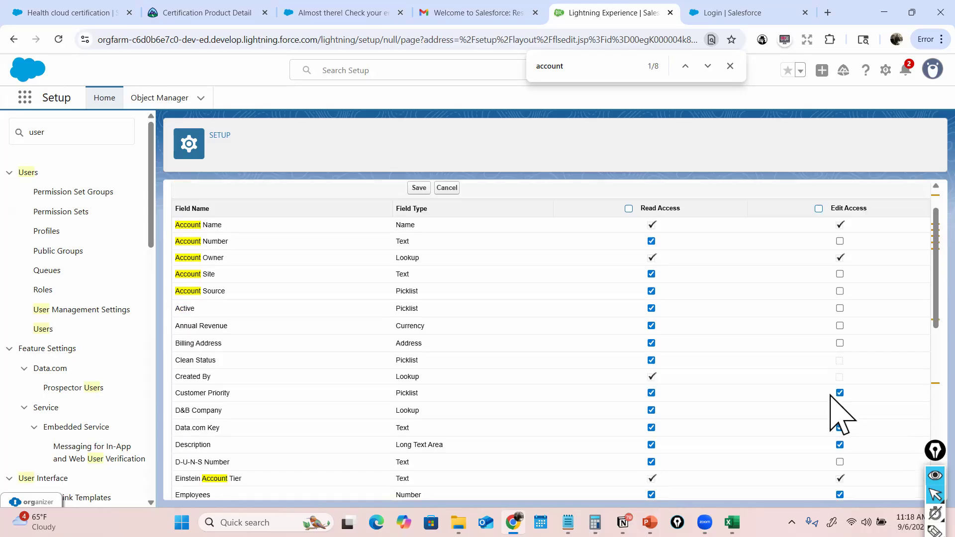
{"action": "left_click", "coordinate": [840, 313]}
{"action": "left_click", "coordinate": [840, 347]}
{"action": "left_click", "coordinate": [840, 364]}
{"action": "left_click", "coordinate": [840, 382]}
{"action": "left_click", "coordinate": [840, 414]}
{"action": "scroll", "coordinate": [841, 429], "scroll_direction": "down", "scroll_amount": 3}
{"action": "left_click", "coordinate": [839, 308]}
{"action": "left_click", "coordinate": [840, 325]}
{"action": "left_click", "coordinate": [839, 357]}
{"action": "left_click", "coordinate": [840, 375]}
{"action": "left_click", "coordinate": [840, 392]}
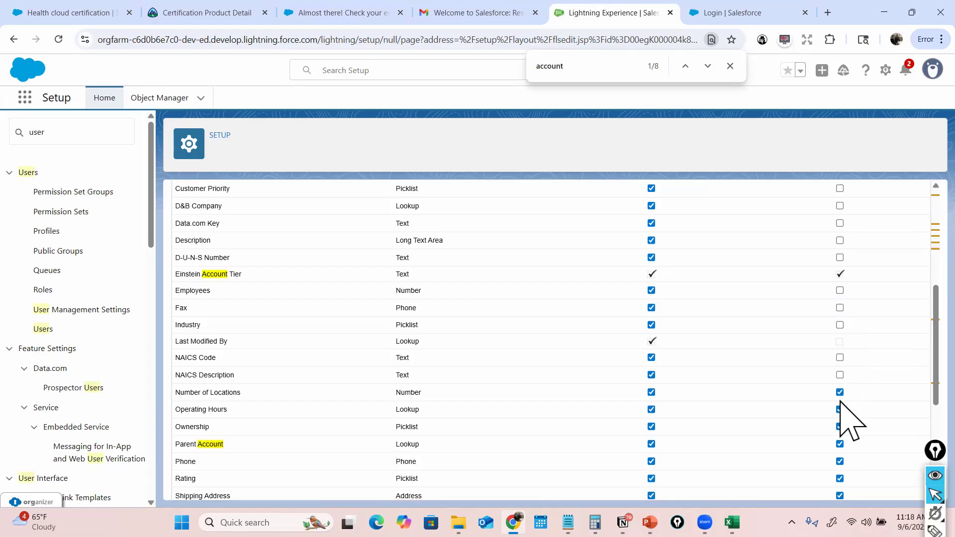
Clear Read Access for the changeable Account fields, from Account Number down through the rest of the field list
{"action": "left_click", "coordinate": [651, 290]}
{"action": "left_click", "coordinate": [651, 325]}
{"action": "scroll", "coordinate": [653, 319], "scroll_direction": "up", "scroll_amount": 5}
{"action": "left_click", "coordinate": [651, 285]}
{"action": "left_click", "coordinate": [651, 318]}
{"action": "left_click", "coordinate": [651, 335]}
{"action": "left_click", "coordinate": [652, 352]}
{"action": "left_click", "coordinate": [651, 370]}
{"action": "left_click", "coordinate": [651, 387]}
{"action": "left_click", "coordinate": [651, 404]}
{"action": "scroll", "coordinate": [661, 403], "scroll_direction": "down", "scroll_amount": 3}
{"action": "left_click", "coordinate": [652, 250]}
{"action": "left_click", "coordinate": [651, 268]}
{"action": "left_click", "coordinate": [652, 286]}
{"action": "left_click", "coordinate": [651, 302]}
{"action": "left_click", "coordinate": [651, 320]}
{"action": "scroll", "coordinate": [661, 384], "scroll_direction": "down", "scroll_amount": 3}
{"action": "left_click", "coordinate": [652, 295]}
{"action": "left_click", "coordinate": [651, 313]}
{"action": "left_click", "coordinate": [651, 330]}
{"action": "left_click", "coordinate": [651, 347]}
{"action": "left_click", "coordinate": [651, 365]}
{"action": "left_click", "coordinate": [651, 382]}
{"action": "left_click", "coordinate": [651, 399]}
{"action": "scroll", "coordinate": [661, 378], "scroll_direction": "down", "scroll_amount": 3}
{"action": "left_click", "coordinate": [651, 292]}
{"action": "scroll", "coordinate": [569, 335], "scroll_direction": "up", "scroll_amount": 10}
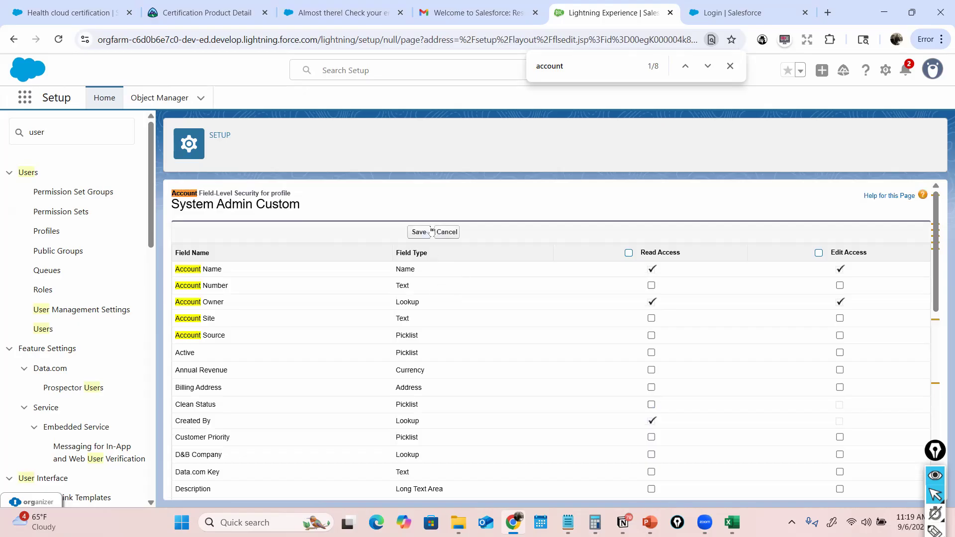
Save the Account field-level security for System Admin Custom and review the Read Access and Edit Access of its fields
{"action": "left_click", "coordinate": [419, 232]}
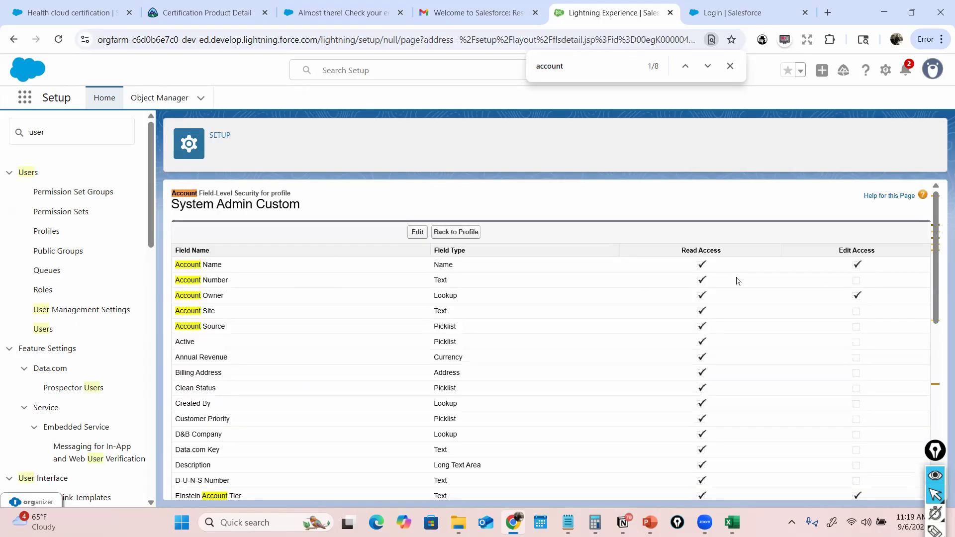
{"action": "scroll", "coordinate": [737, 281], "scroll_direction": "down", "scroll_amount": 8}
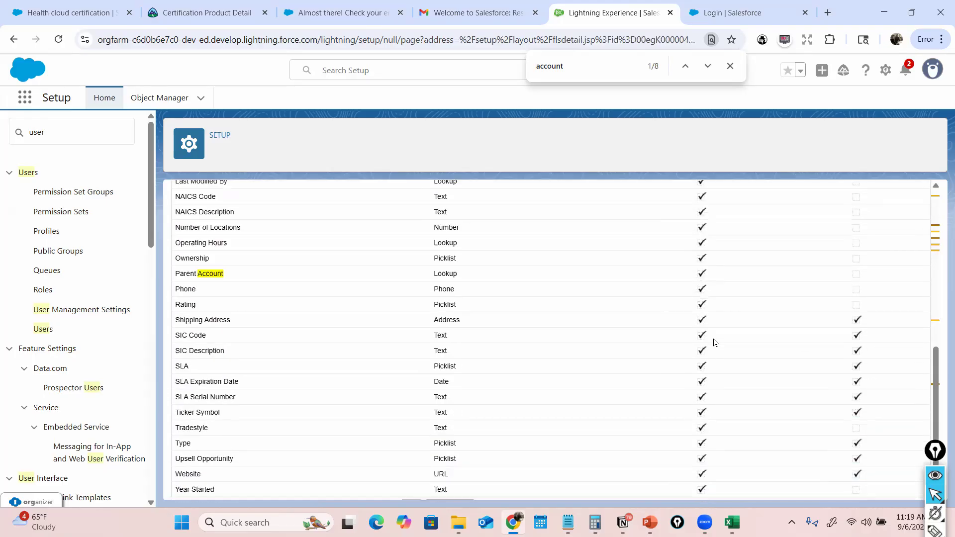
{"action": "scroll", "coordinate": [714, 343], "scroll_direction": "down", "scroll_amount": 1}
{"action": "scroll", "coordinate": [799, 342], "scroll_direction": "up", "scroll_amount": 10}
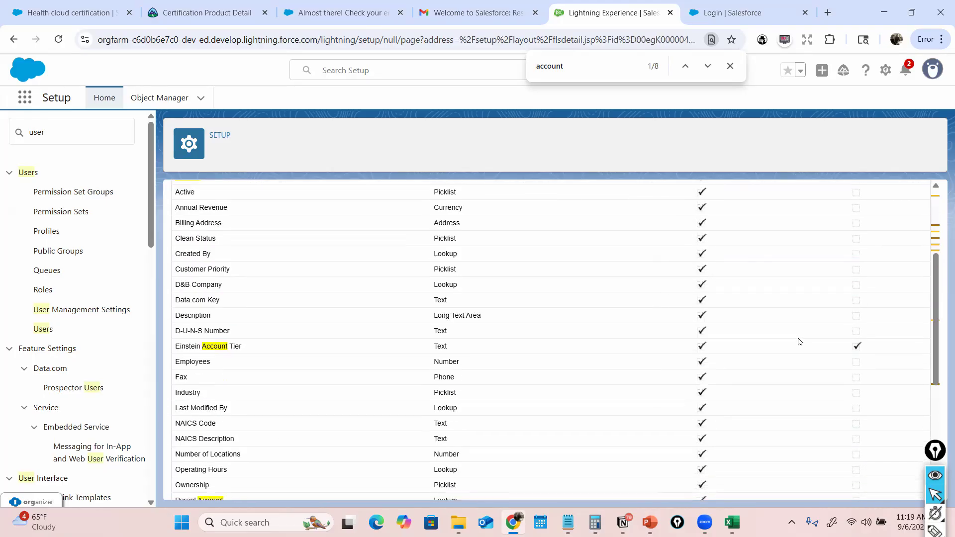
Try to remove Read Access from the Account fields Account Number through Billing Address, save, and review the field access list
{"action": "left_click", "coordinate": [418, 232]}
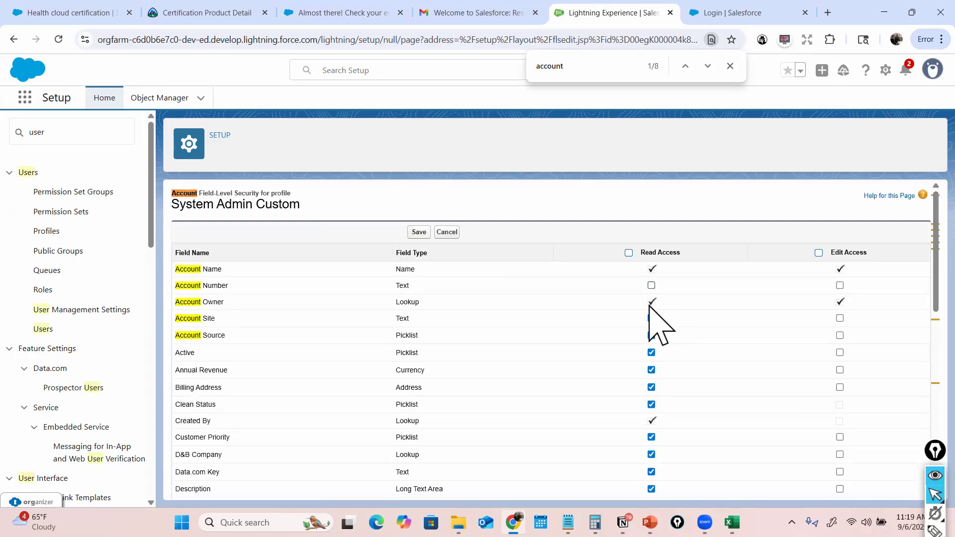
{"action": "left_click", "coordinate": [651, 318]}
{"action": "left_click", "coordinate": [651, 335]}
{"action": "left_click", "coordinate": [651, 353]}
{"action": "left_click", "coordinate": [652, 370]}
{"action": "left_click", "coordinate": [651, 387]}
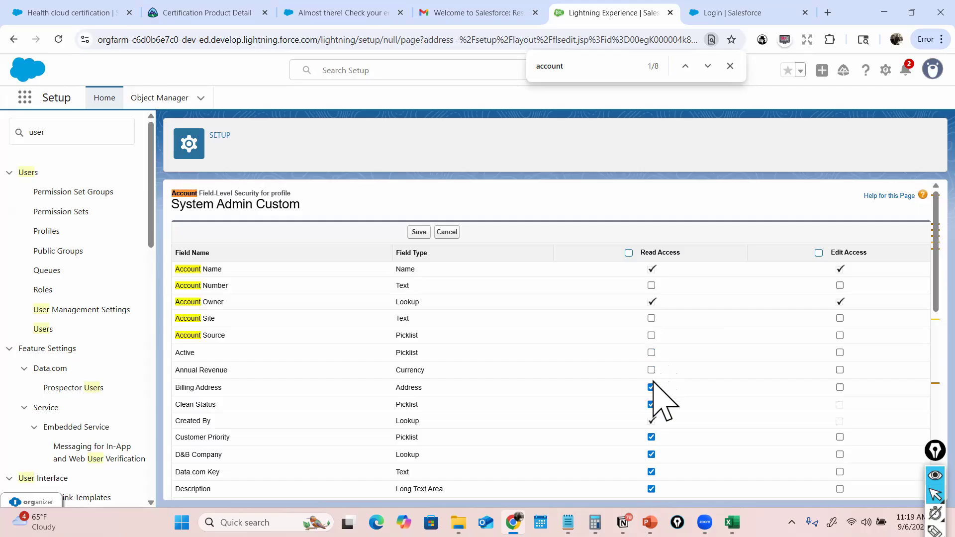
{"action": "left_click", "coordinate": [429, 234]}
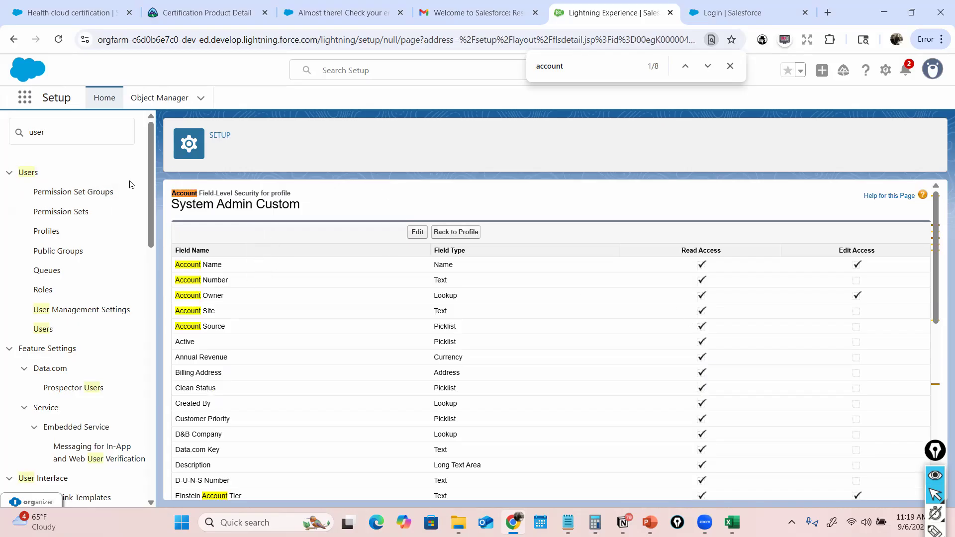
{"action": "scroll", "coordinate": [408, 351], "scroll_direction": "down", "scroll_amount": 8}
{"action": "scroll", "coordinate": [411, 351], "scroll_direction": "up", "scroll_amount": 4}
{"action": "scroll", "coordinate": [410, 350], "scroll_direction": "up", "scroll_amount": 4}
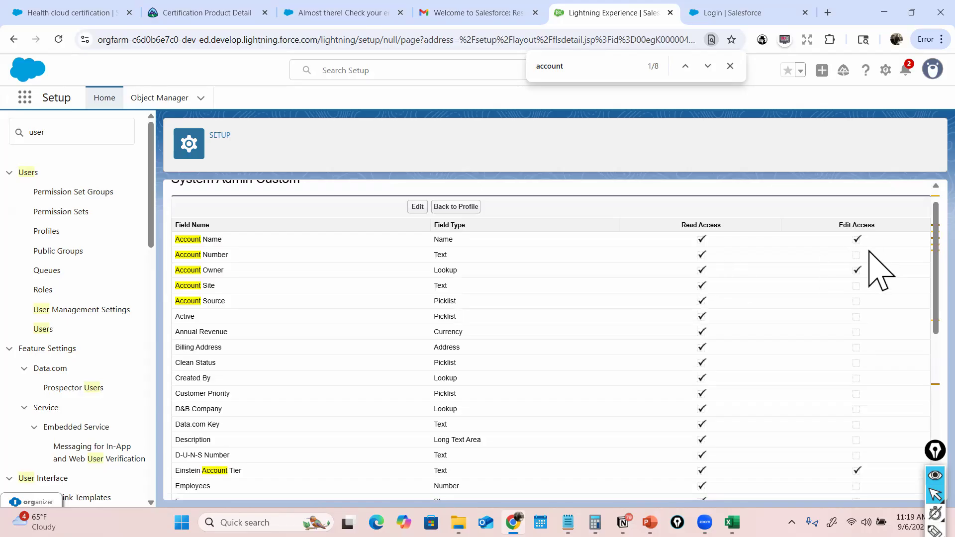
Search Google in a new browser tab for "view all fields and field level security which takes precedence"
{"action": "key", "text": "ctrl+t"}
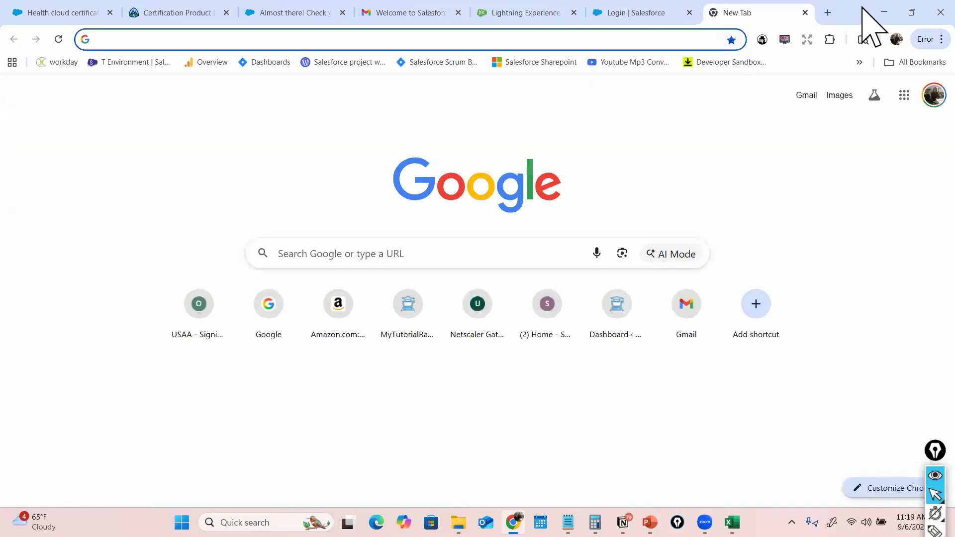
{"action": "type", "text": "view all f"}
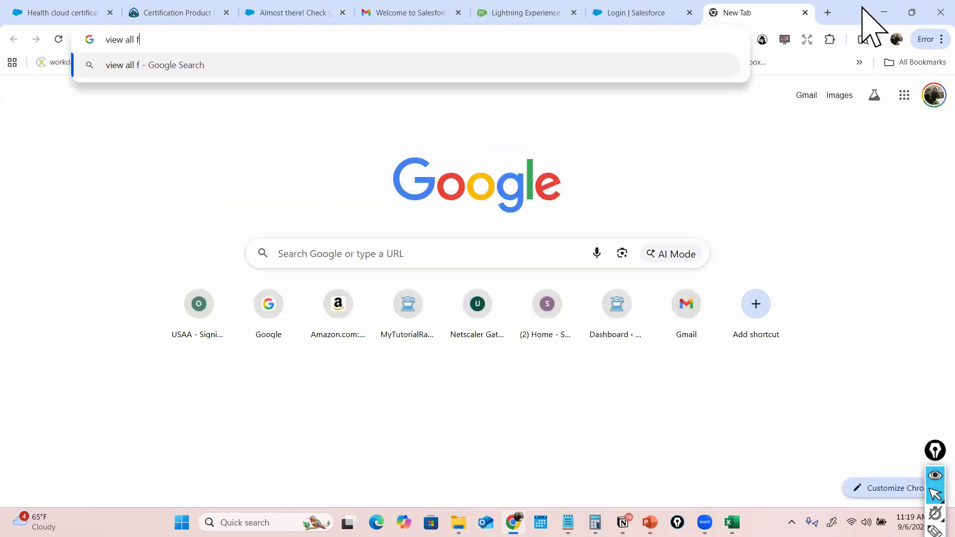
{"action": "type", "text": "ields and fiel"}
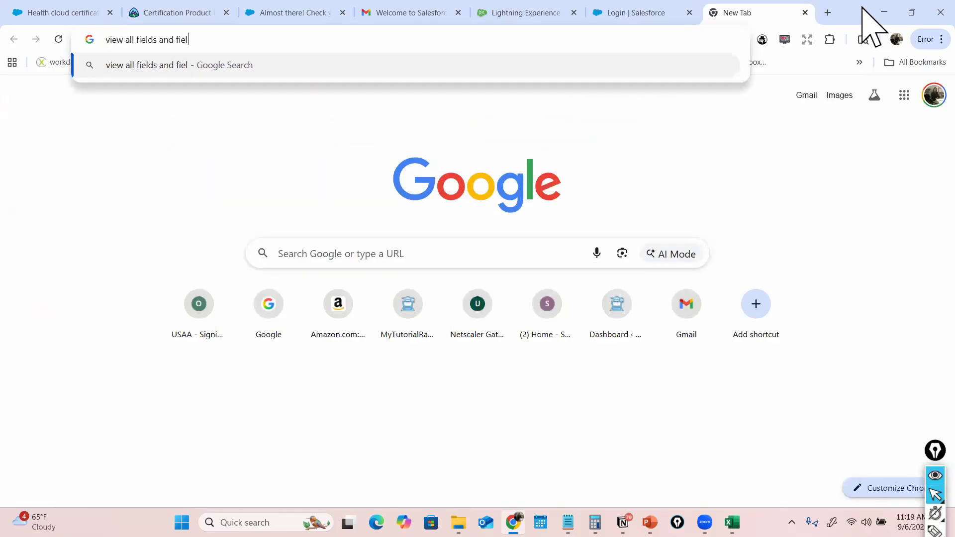
{"action": "type", "text": "d level se"}
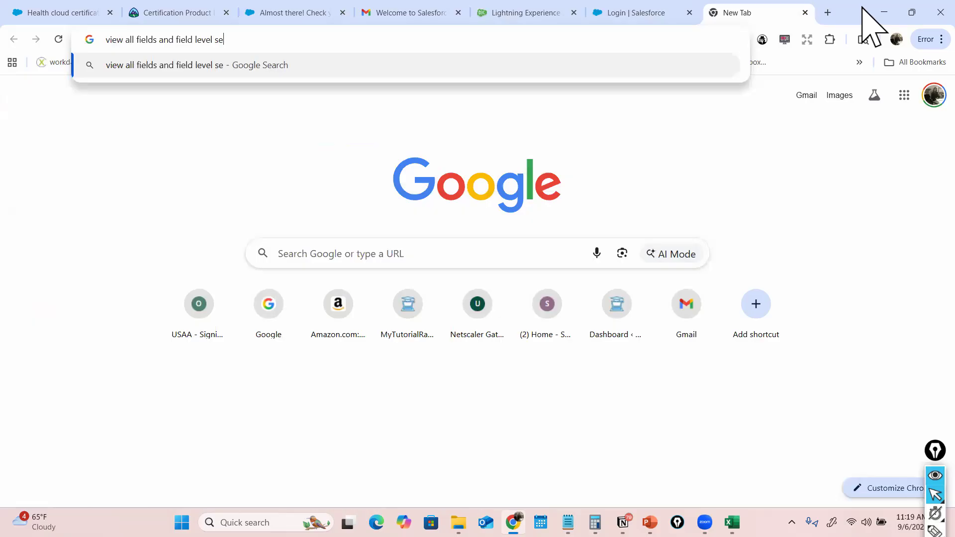
{"action": "type", "text": "curity which tak"}
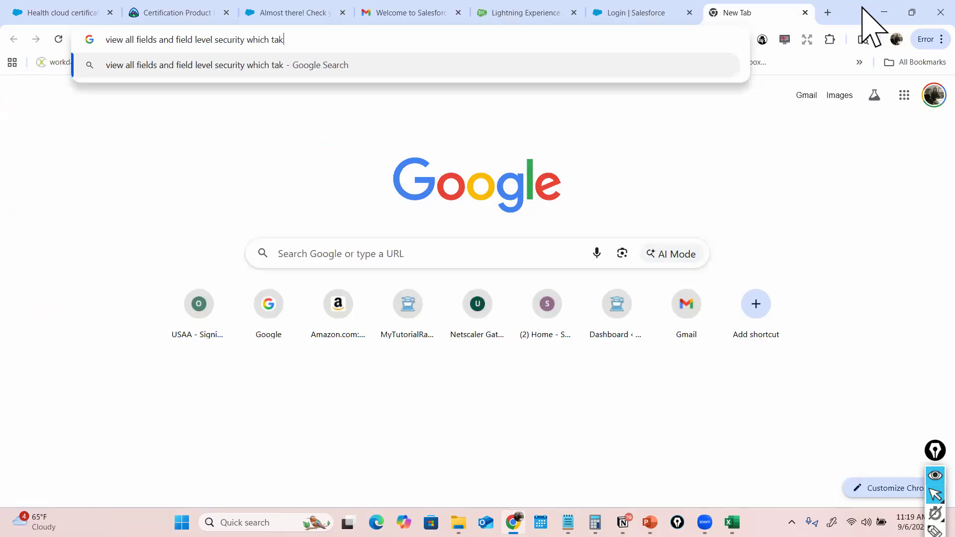
{"action": "type", "text": "es precedence"}
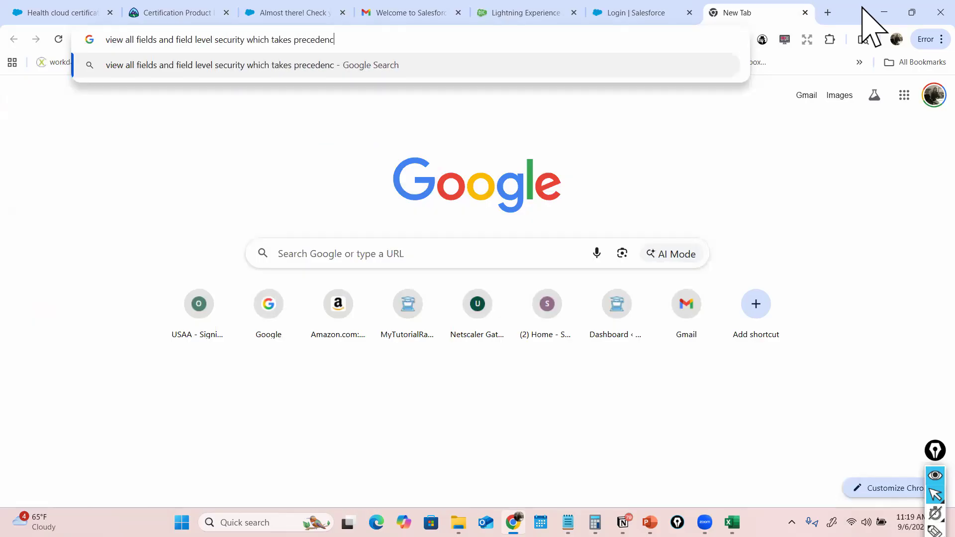
{"action": "key", "text": "Return"}
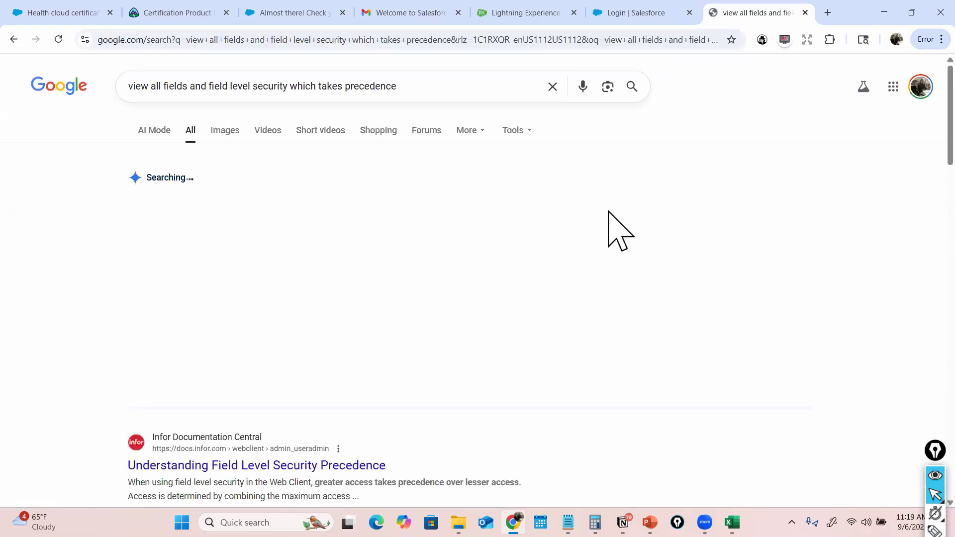
Narrow the web search by adding "salesforce" to the end of the query
{"action": "left_click", "coordinate": [482, 95]}
{"action": "type", "text": "salesforce"}
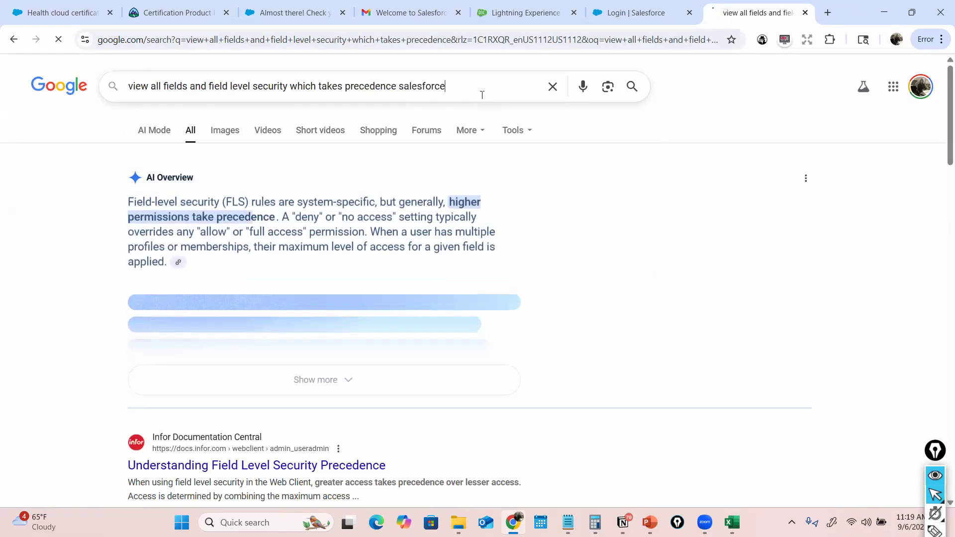
{"action": "key", "text": "Return"}
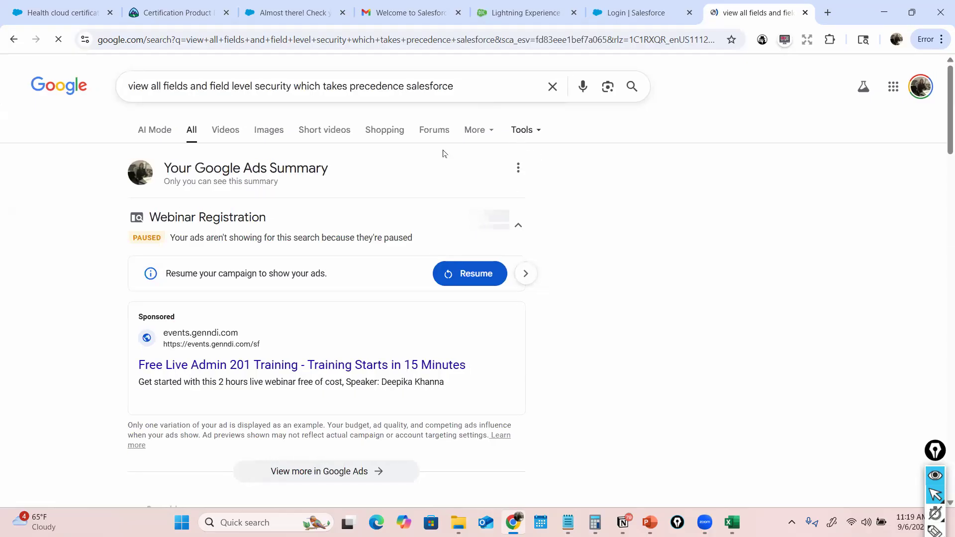
{"action": "double_click", "coordinate": [430, 77]}
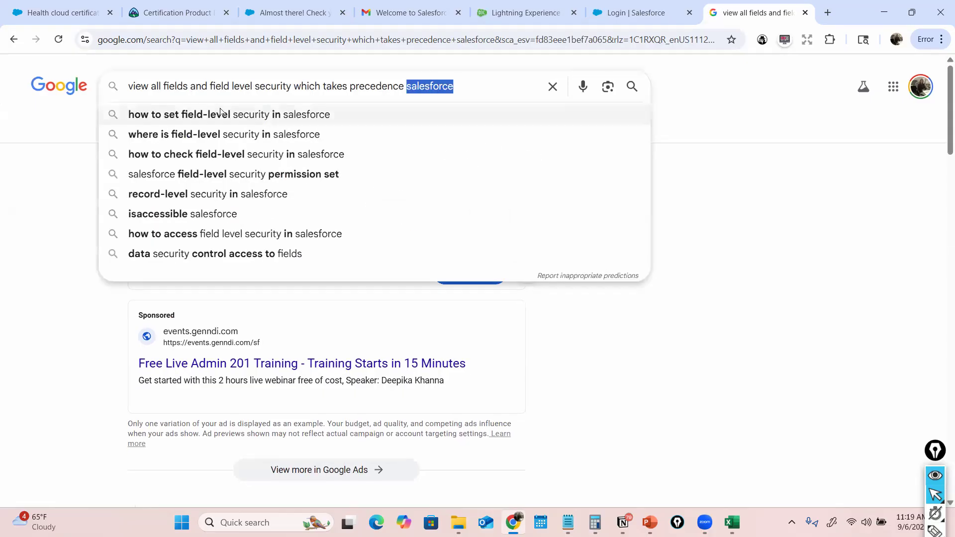
{"action": "left_click", "coordinate": [682, 111]}
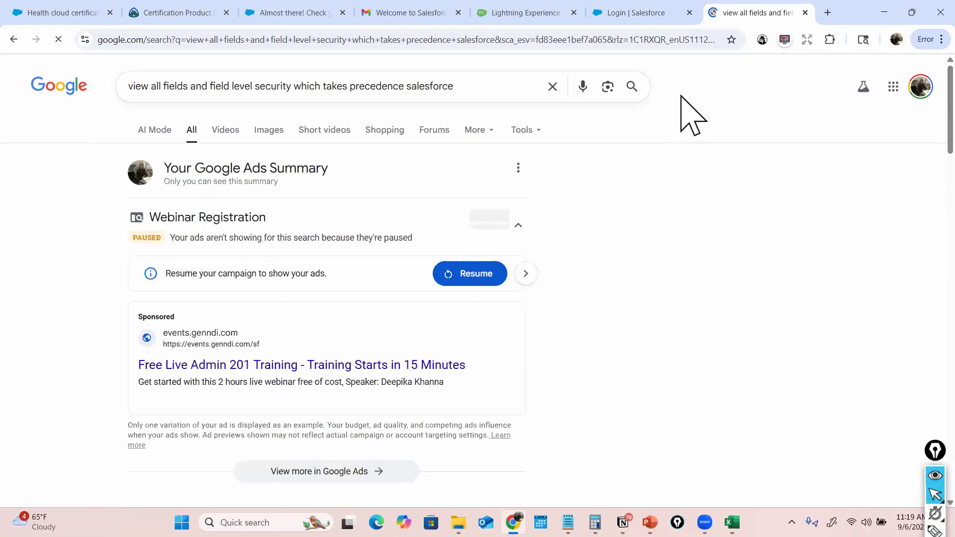
Expand the AI Overview and read its Understanding Precedence section, highlighting the sentence on profile read access versus permission set edit access
{"action": "scroll", "coordinate": [535, 369], "scroll_direction": "down", "scroll_amount": 5}
{"action": "scroll", "coordinate": [174, 363], "scroll_direction": "down", "scroll_amount": 1}
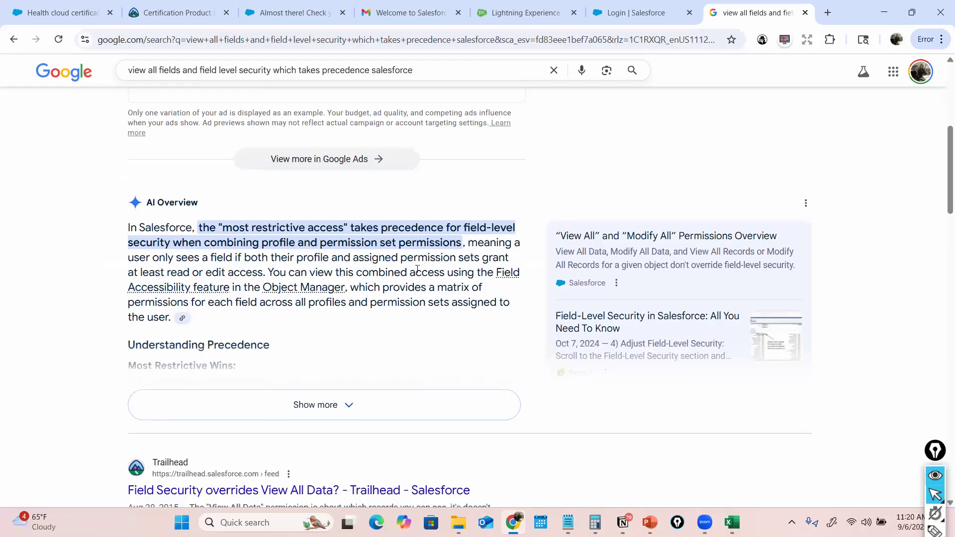
{"action": "left_click", "coordinate": [329, 405]}
{"action": "scroll", "coordinate": [212, 326], "scroll_direction": "down", "scroll_amount": 2}
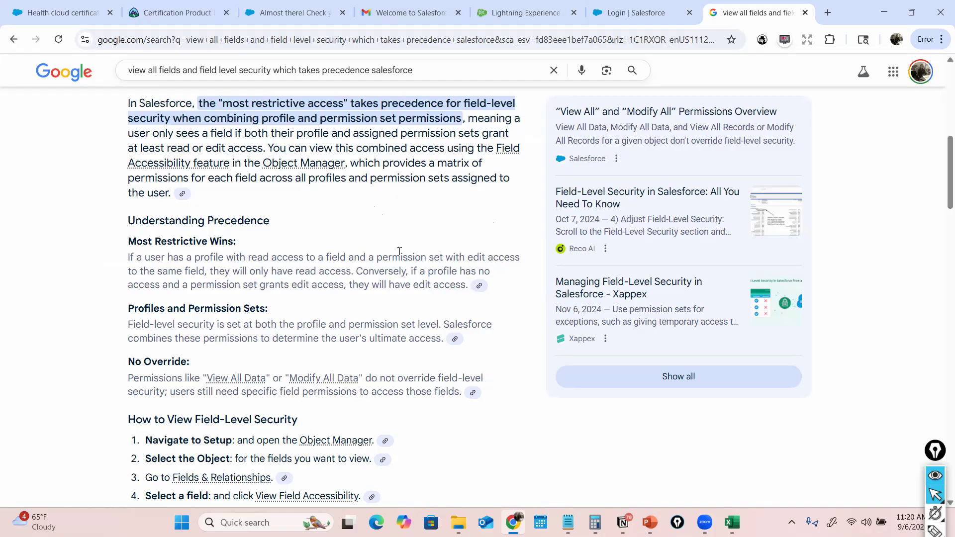
{"action": "scroll", "coordinate": [400, 250], "scroll_direction": "up", "scroll_amount": 1}
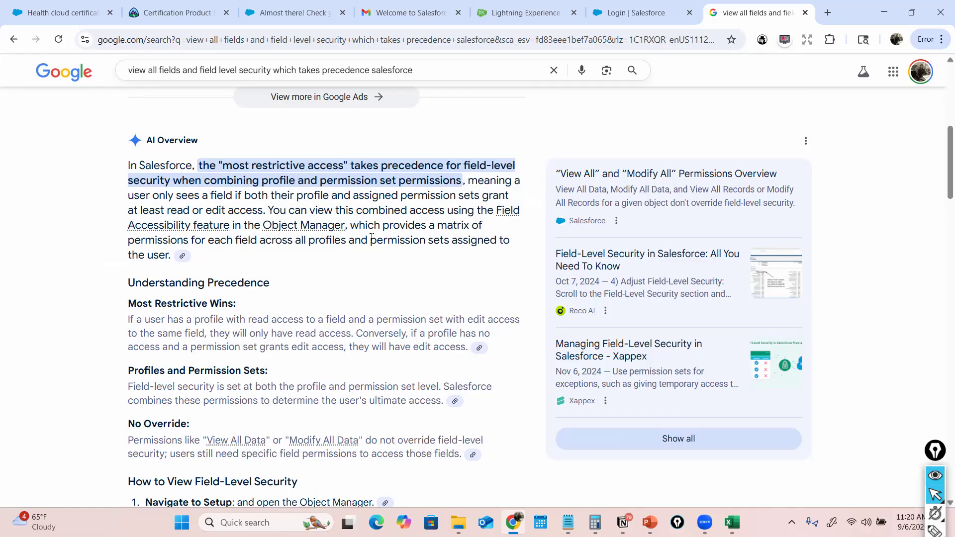
{"action": "scroll", "coordinate": [372, 238], "scroll_direction": "down", "scroll_amount": 1}
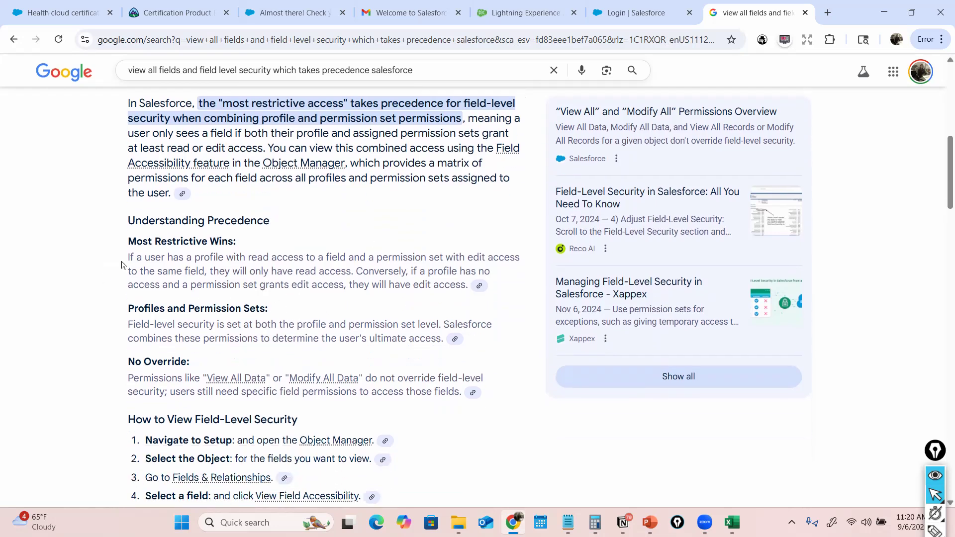
{"action": "left_click_drag", "start_coordinate": [131, 258], "coordinate": [347, 258]}
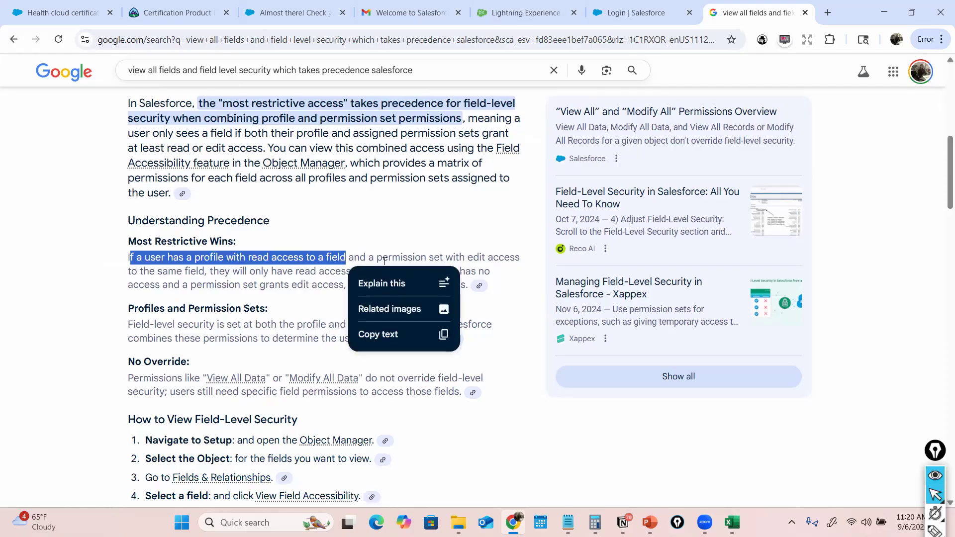
{"action": "left_click", "coordinate": [142, 279]}
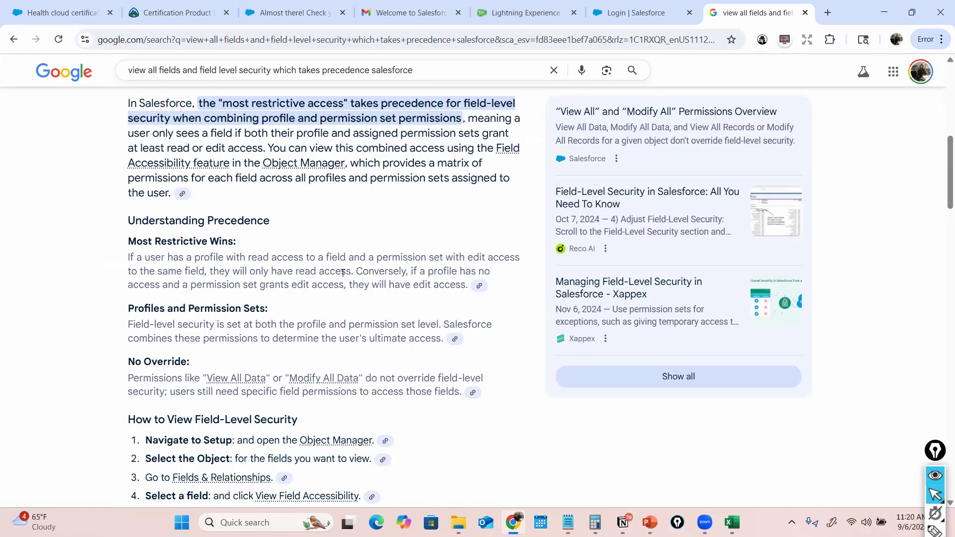
{"action": "left_click_drag", "start_coordinate": [352, 271], "coordinate": [128, 257]}
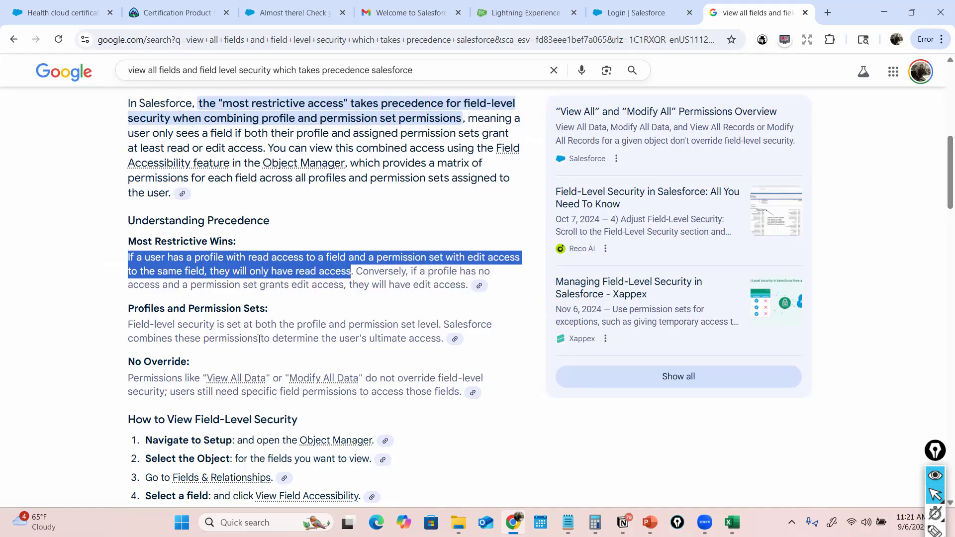
{"action": "scroll", "coordinate": [331, 338], "scroll_direction": "down", "scroll_amount": 1}
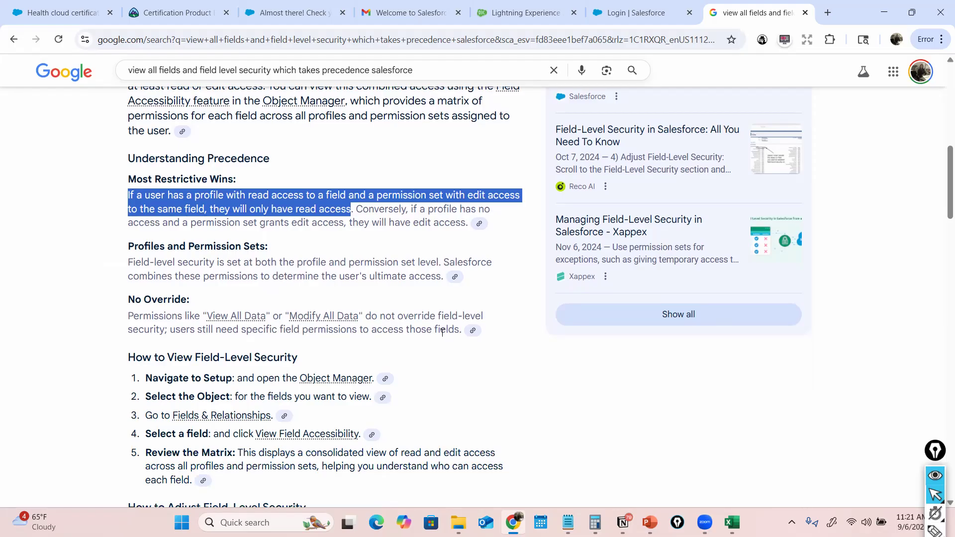
Open the Salesforce Stack Exchange result on 'Modify All Data' and 'View All Data', and read its answers, highlighting the top one
{"action": "scroll", "coordinate": [442, 332], "scroll_direction": "down", "scroll_amount": 10}
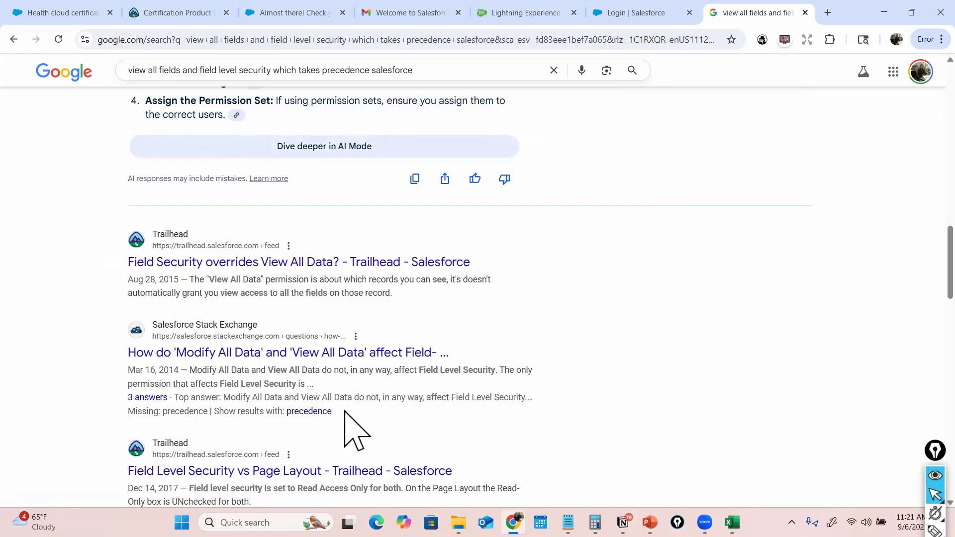
{"action": "left_click", "coordinate": [185, 354]}
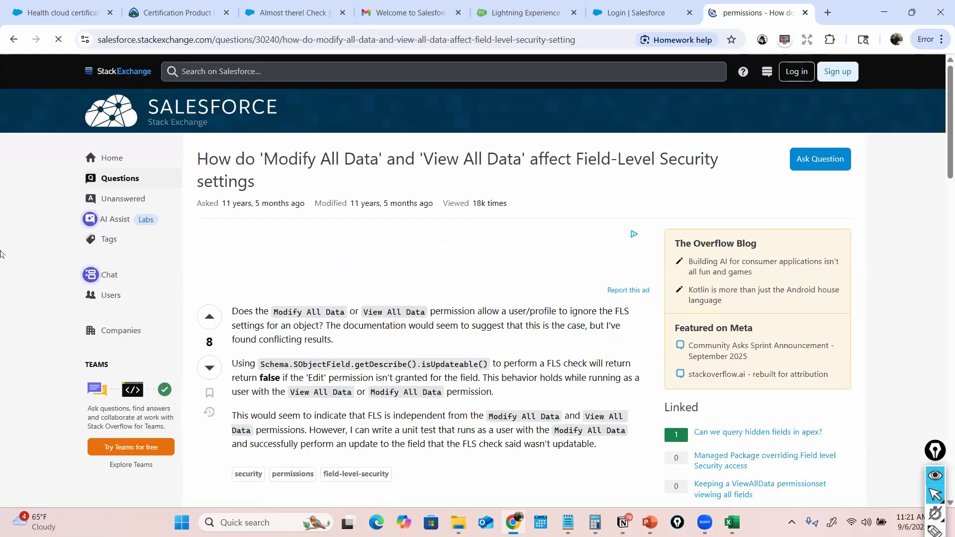
{"action": "scroll", "coordinate": [319, 278], "scroll_direction": "down", "scroll_amount": 1}
{"action": "left_click", "coordinate": [87, 439]}
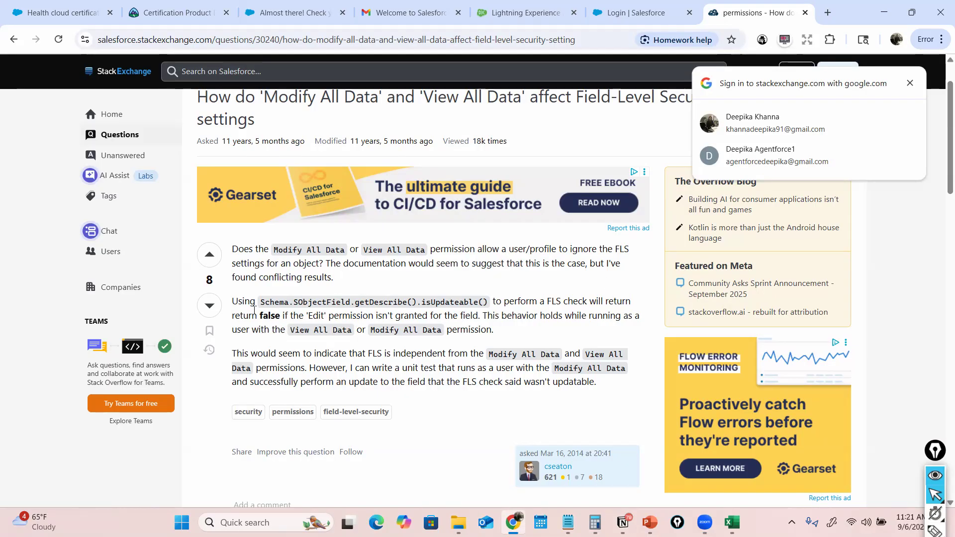
{"action": "scroll", "coordinate": [520, 321], "scroll_direction": "down", "scroll_amount": 5}
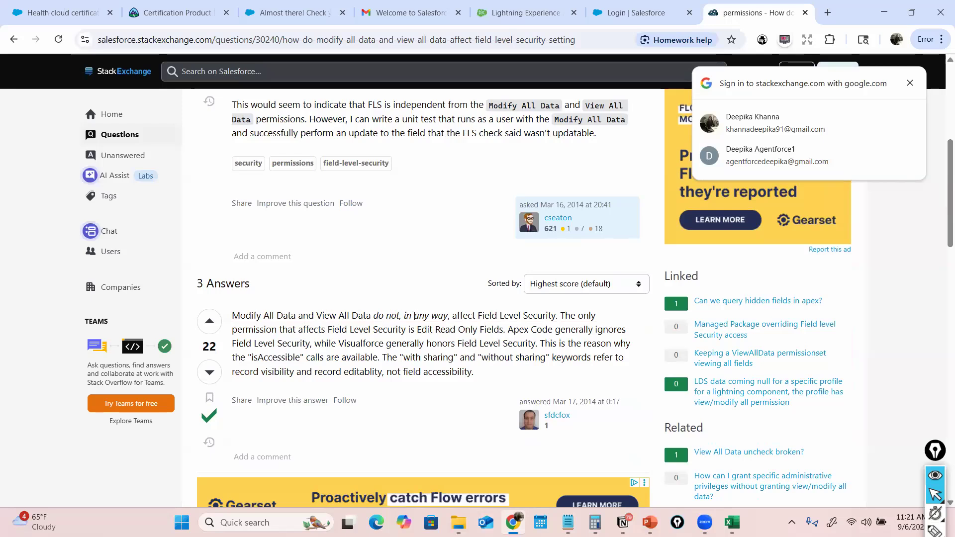
{"action": "left_click_drag", "start_coordinate": [551, 316], "coordinate": [231, 322]}
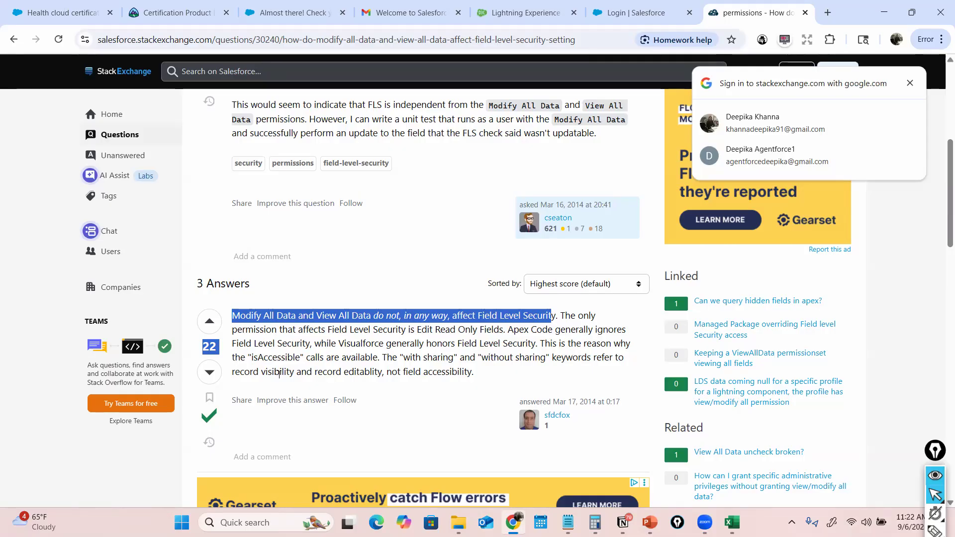
{"action": "left_click_drag", "start_coordinate": [475, 373], "coordinate": [232, 312]}
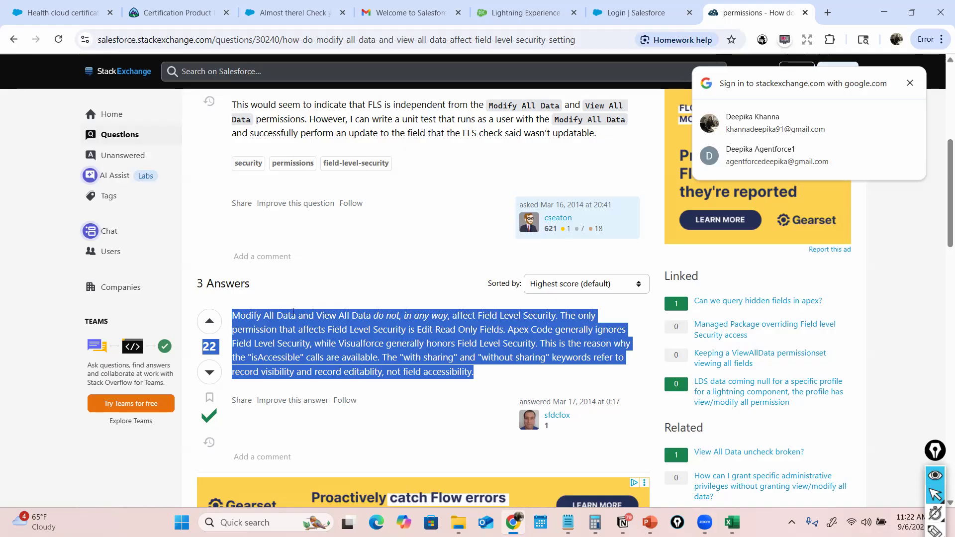
{"action": "scroll", "coordinate": [330, 363], "scroll_direction": "down", "scroll_amount": 6}
{"action": "scroll", "coordinate": [390, 393], "scroll_direction": "down", "scroll_amount": 10}
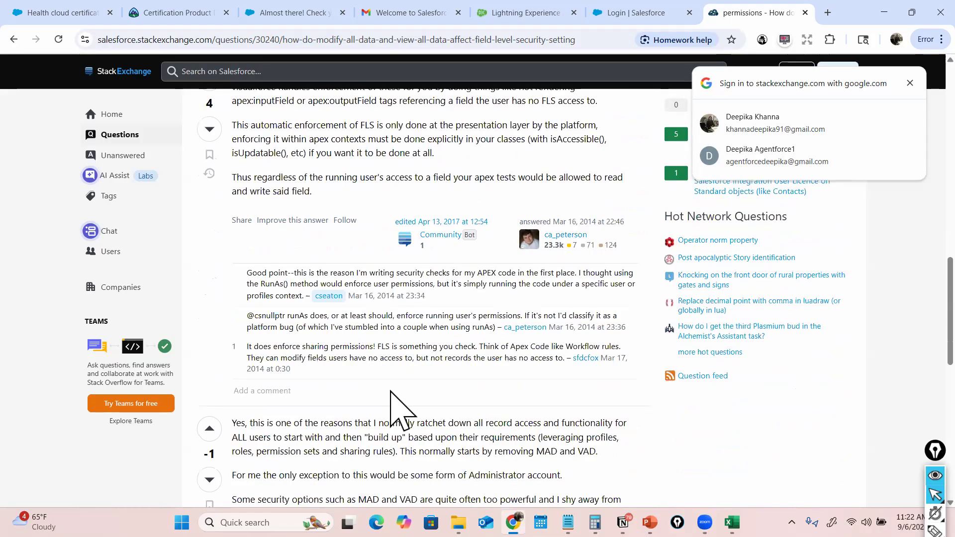
Return to the Google results and look through the remaining entries on field-level security and related questions
{"action": "left_click", "coordinate": [13, 40]}
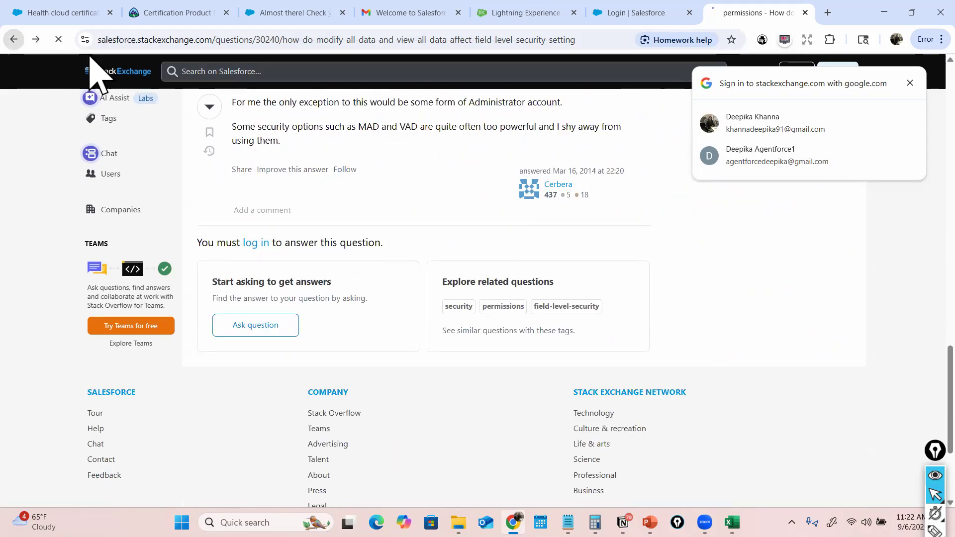
{"action": "scroll", "coordinate": [407, 265], "scroll_direction": "down", "scroll_amount": 2}
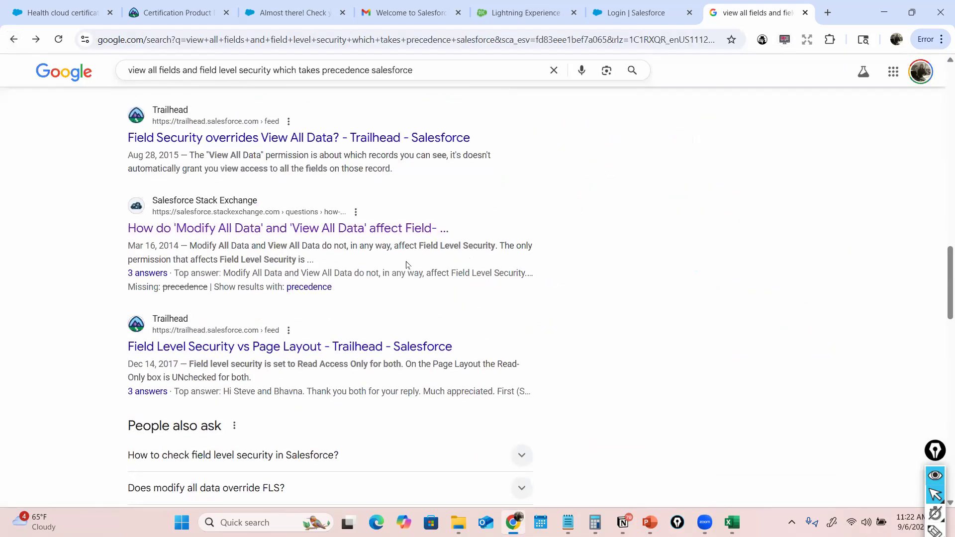
{"action": "scroll", "coordinate": [354, 351], "scroll_direction": "down", "scroll_amount": 7}
{"action": "scroll", "coordinate": [353, 351], "scroll_direction": "up", "scroll_amount": 6}
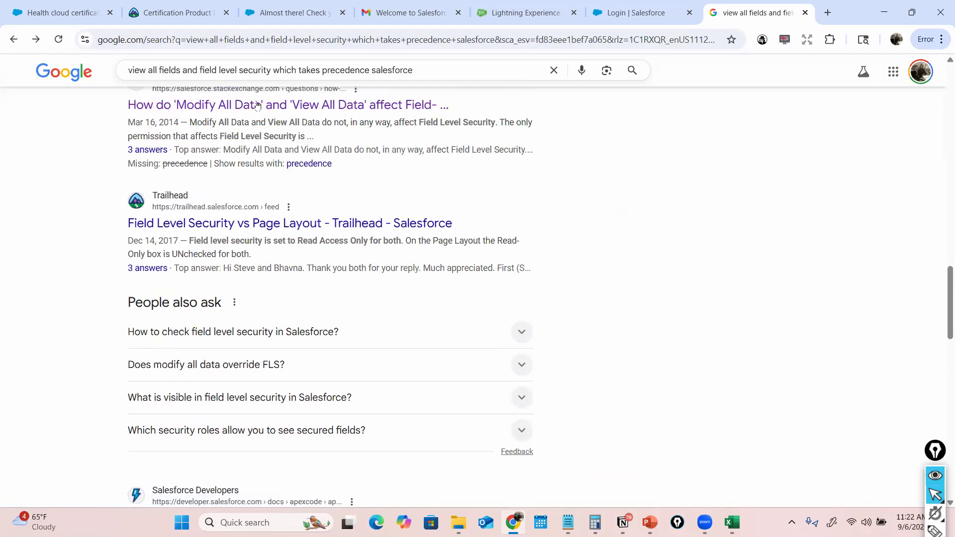
Search the web for "view all fields is checked for a profile but FLS has no read permission"
{"action": "left_click", "coordinate": [260, 69]}
{"action": "type", "text": "view all fields"}
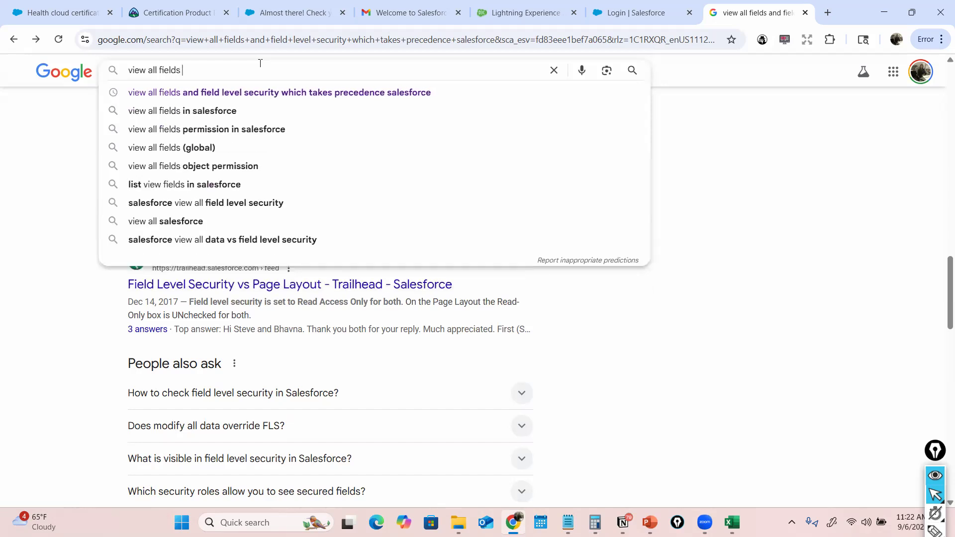
{"action": "type", "text": " is checked"}
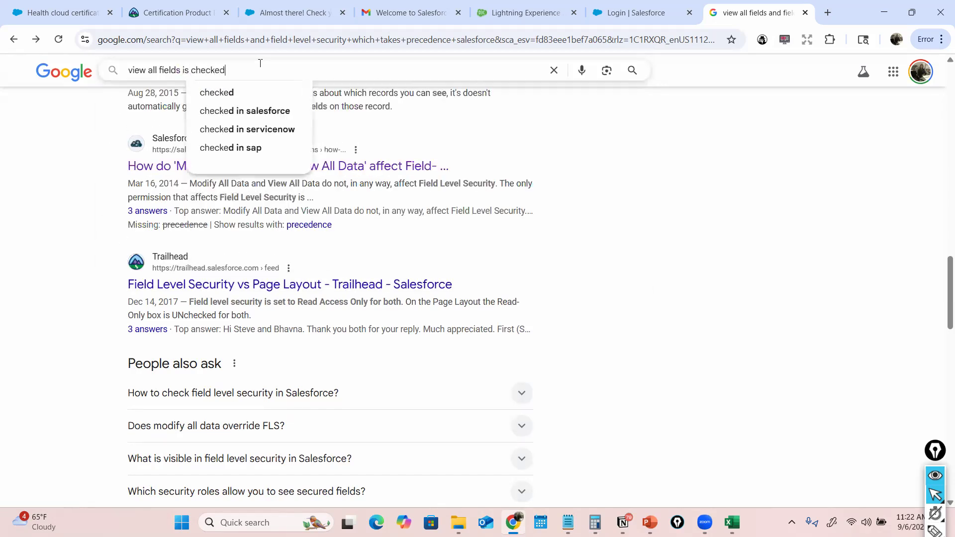
{"action": "type", "text": " for a profile a"}
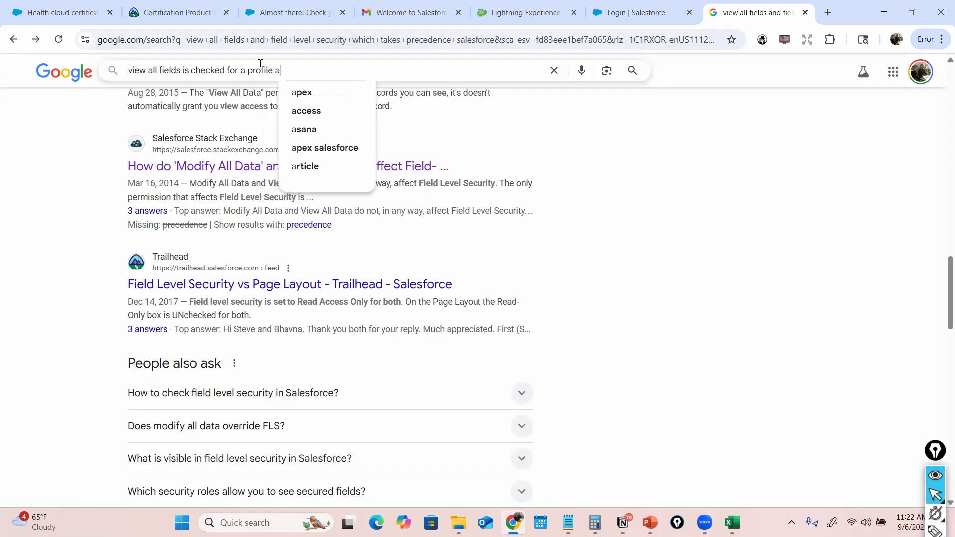
{"action": "key", "text": "BackSpace"}
{"action": "type", "text": "but FLS"}
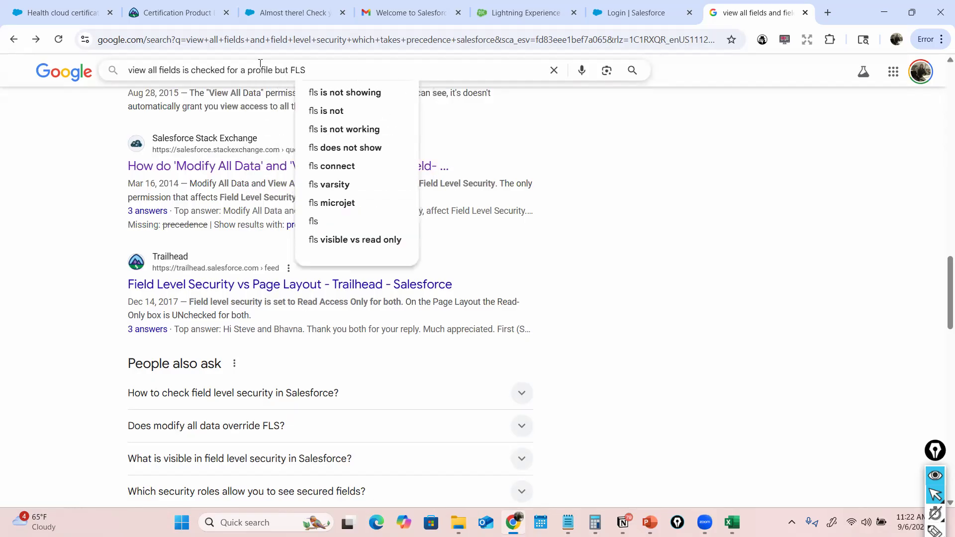
{"action": "type", "text": " has on"}
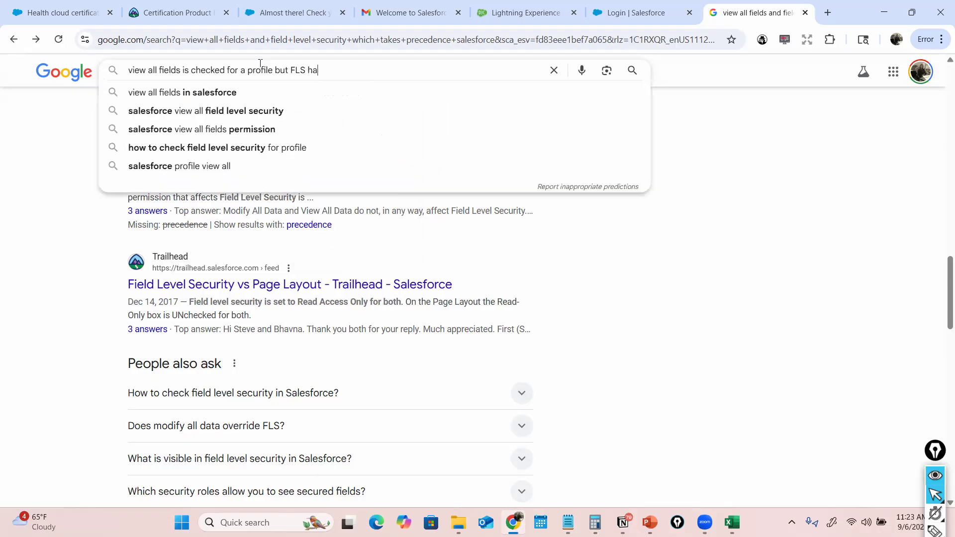
{"action": "key", "text": "BackSpace"}
{"action": "key", "text": "BackSpace"}
{"action": "type", "text": "no"}
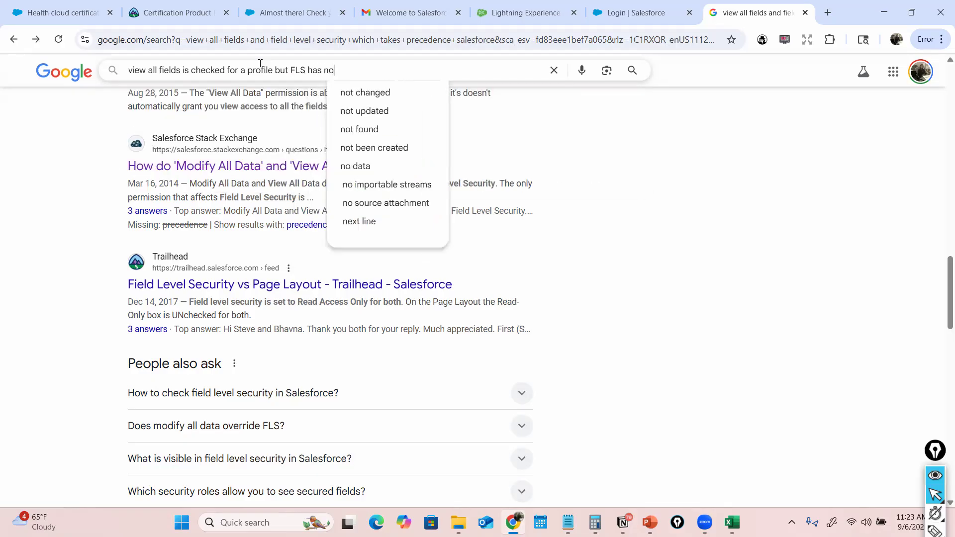
{"action": "type", "text": " read permission"}
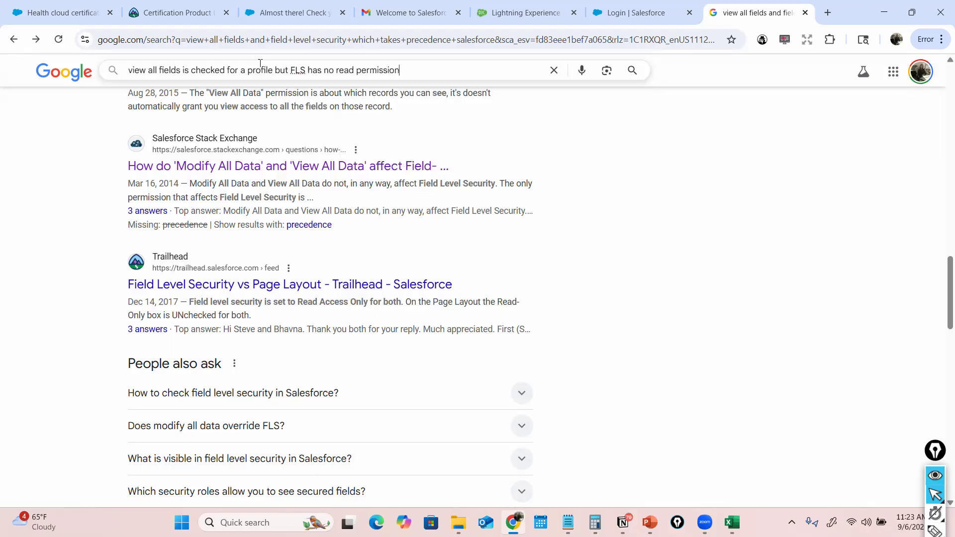
{"action": "key", "text": "Return"}
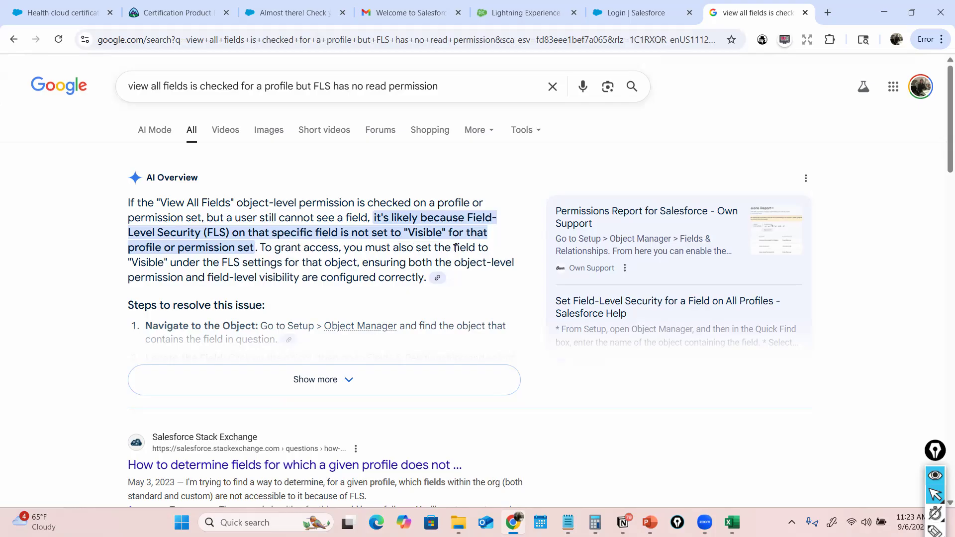
Read the AI Overview, highlighting the phrase on visibility under the object's FLS settings and the "View All Fields" wording
{"action": "left_click_drag", "start_coordinate": [138, 263], "coordinate": [359, 262]}
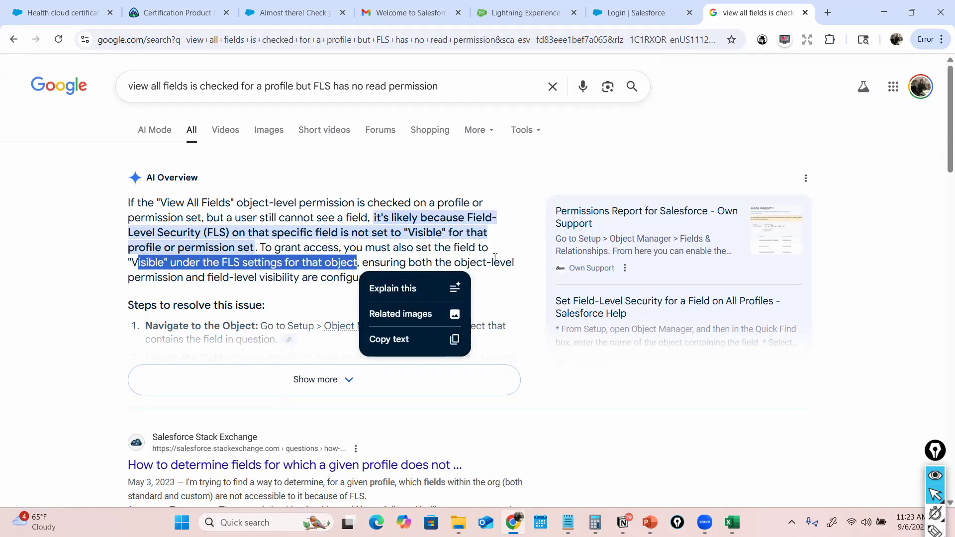
{"action": "left_click", "coordinate": [268, 277]}
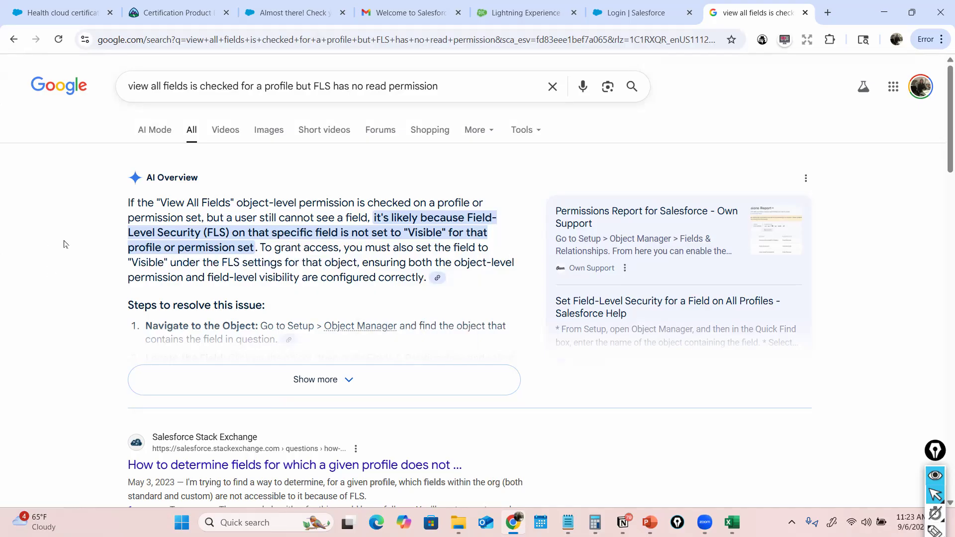
{"action": "left_click_drag", "start_coordinate": [165, 203], "coordinate": [236, 203]}
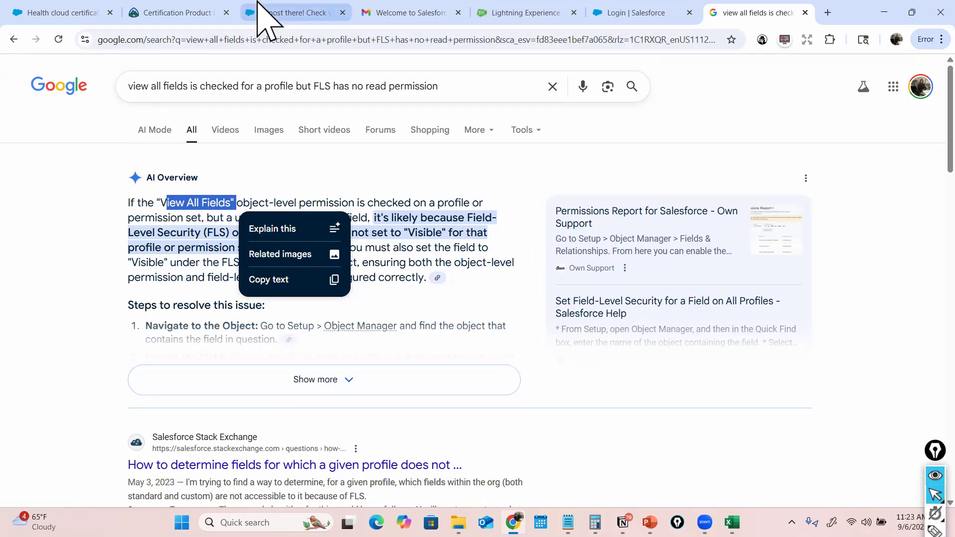
Leave the search results and switch to the PowerPoint slide show with the object, tab, application and profile diagram
{"action": "left_click", "coordinate": [292, 14]}
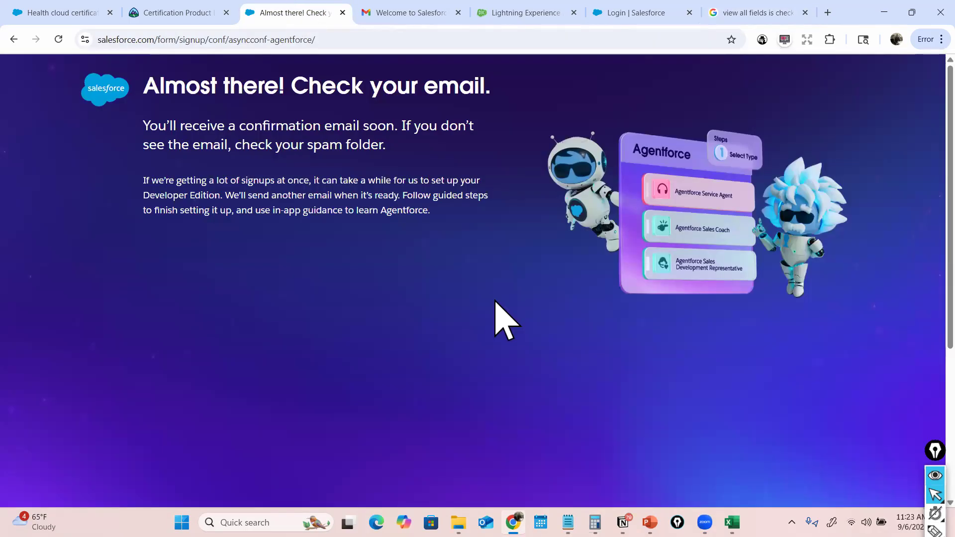
{"action": "key", "text": "alt+Tab"}
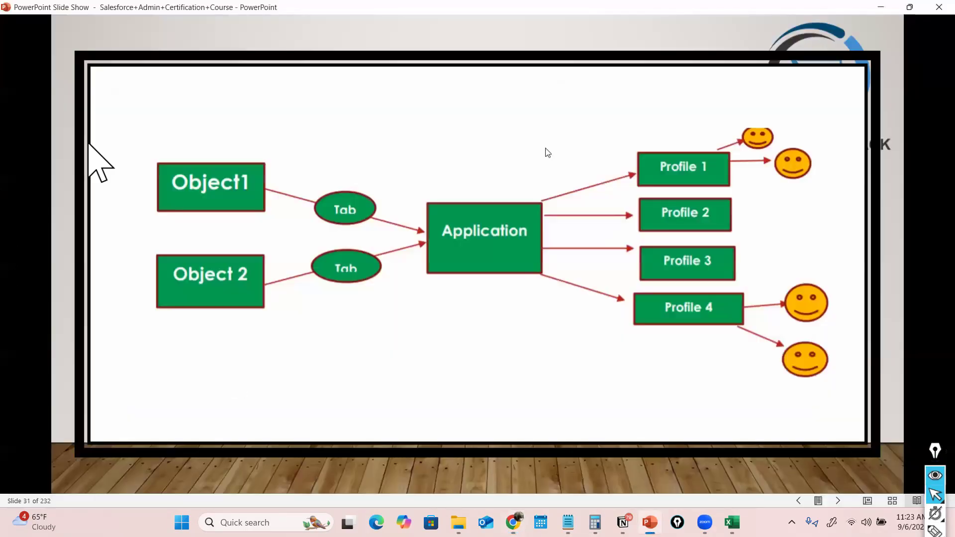
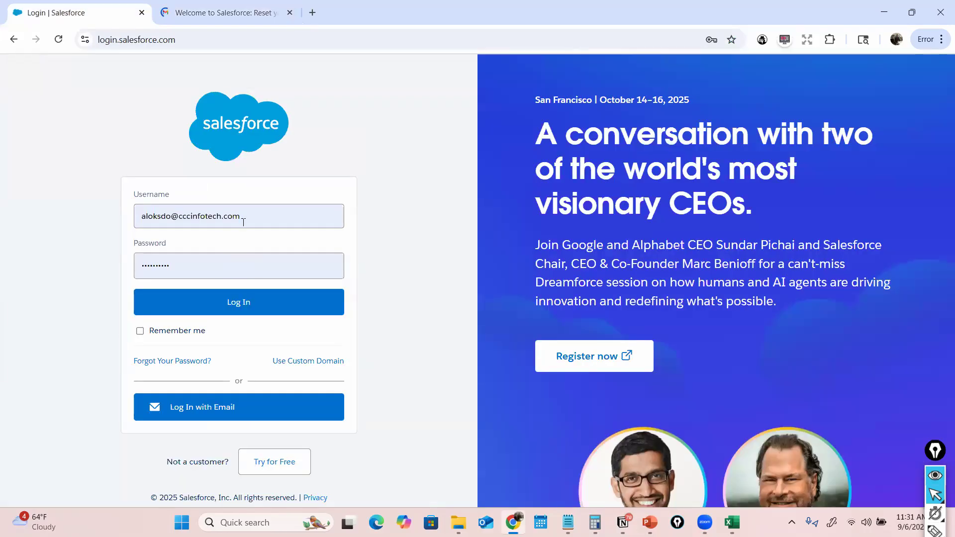
Log in to Salesforce with the account username and saved password, dismissing the login-storage error and the offer to save the password
{"action": "key", "text": "ctrl+v"}
{"action": "left_click", "coordinate": [389, 148]}
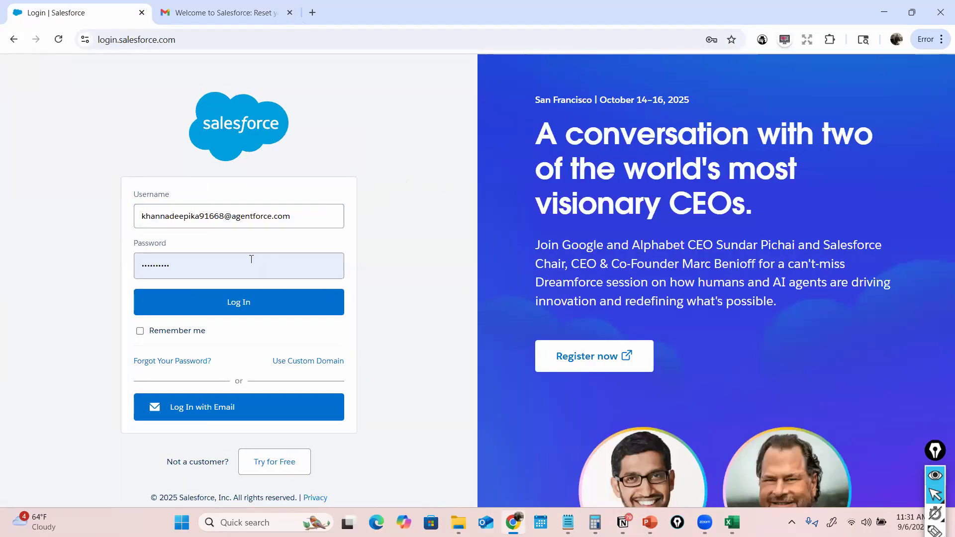
{"action": "left_click", "coordinate": [245, 307]}
{"action": "left_click", "coordinate": [445, 363]}
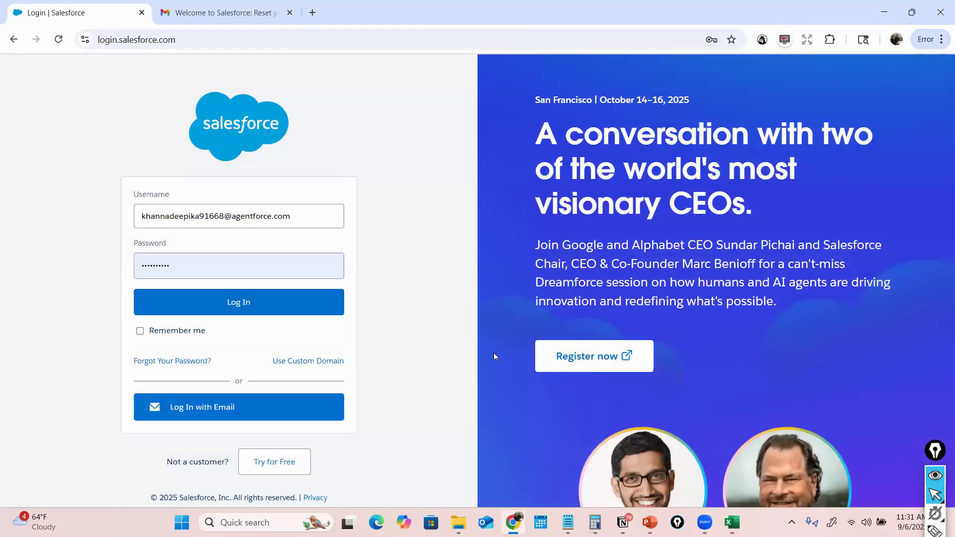
{"action": "left_click", "coordinate": [577, 142]}
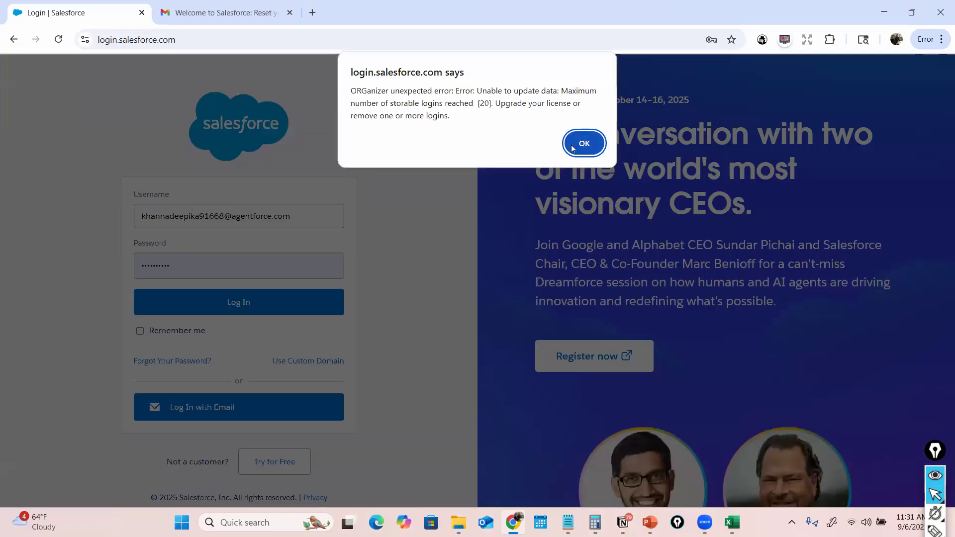
{"action": "left_click", "coordinate": [252, 270]}
{"action": "key", "text": "Return"}
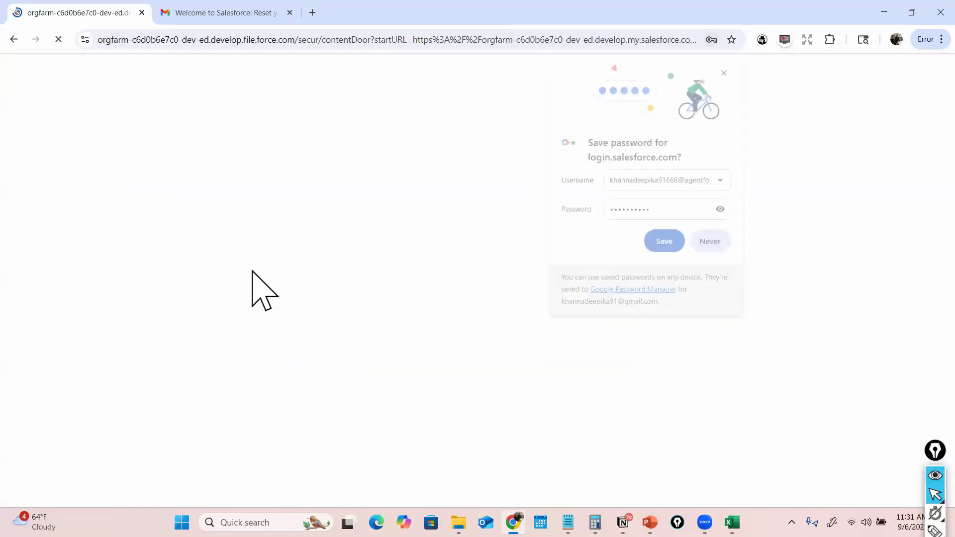
{"action": "left_click", "coordinate": [726, 69]}
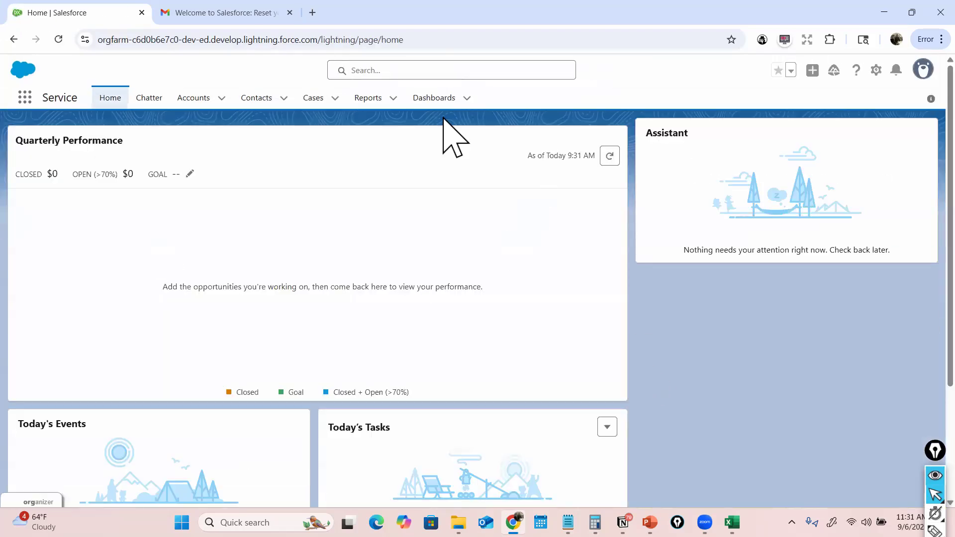
Open Setup for the current app and go to the Object Manager
{"action": "left_click", "coordinate": [876, 70]}
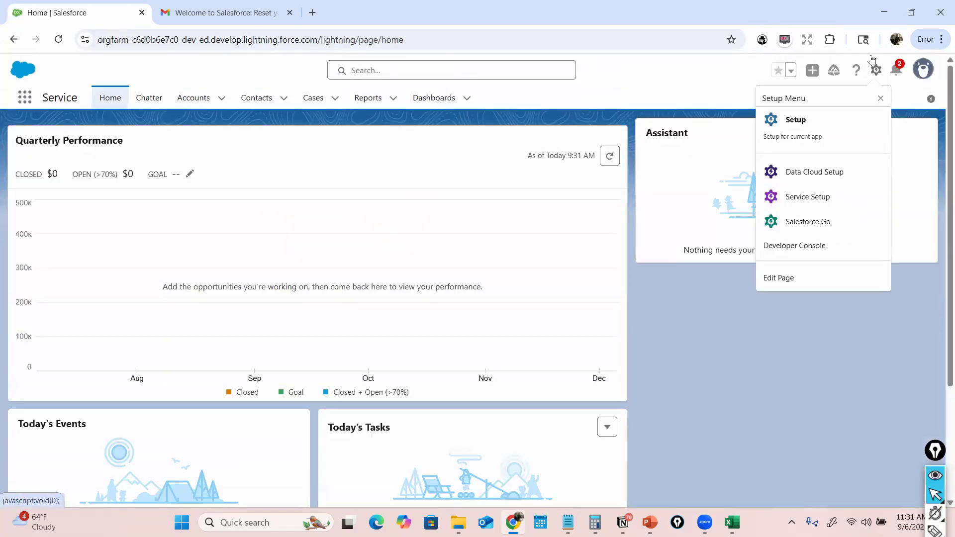
{"action": "left_click", "coordinate": [836, 131]}
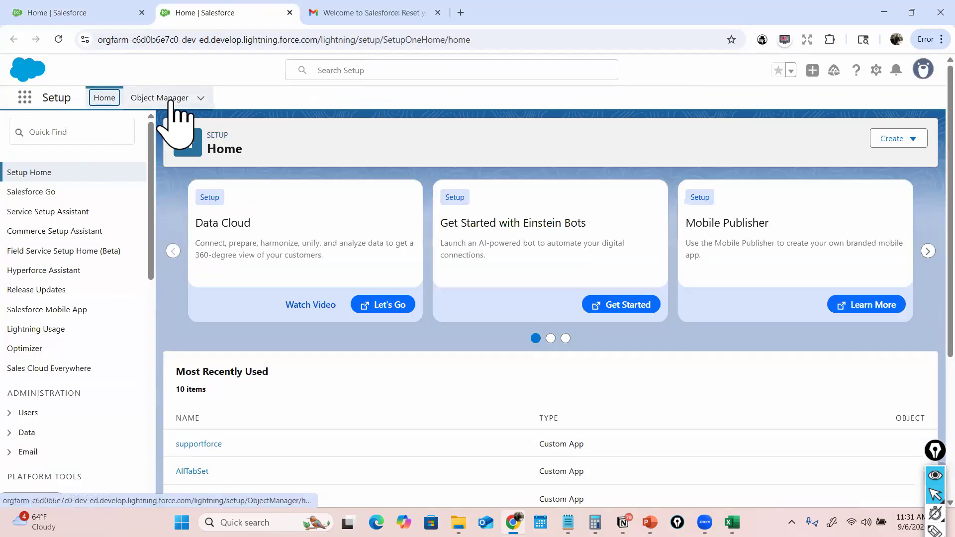
{"action": "left_click", "coordinate": [171, 99]}
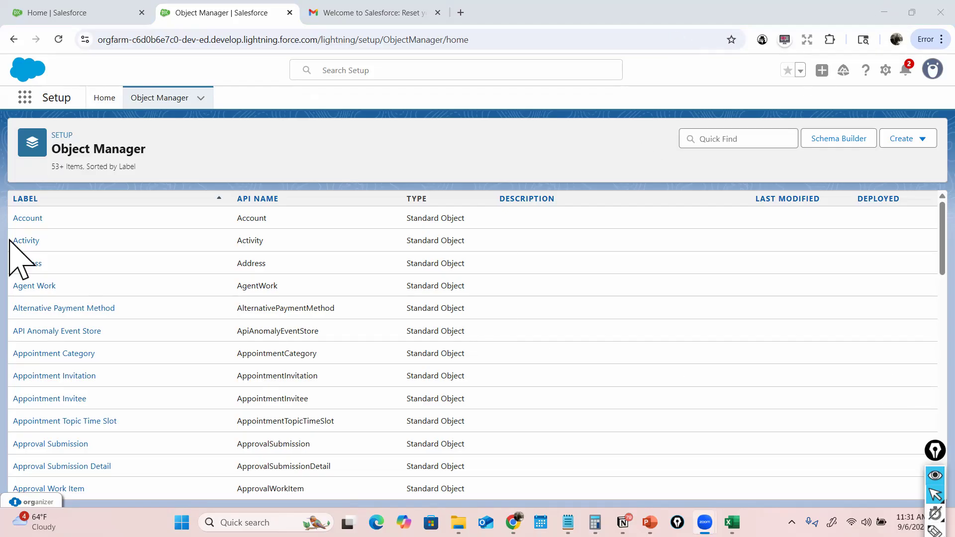
Look through the Object Manager's list of objects, highlighting the page title and the Standard Object type
{"action": "left_click_drag", "start_coordinate": [58, 144], "coordinate": [156, 165]}
{"action": "scroll", "coordinate": [189, 311], "scroll_direction": "down", "scroll_amount": 4}
{"action": "scroll", "coordinate": [190, 311], "scroll_direction": "down", "scroll_amount": 20}
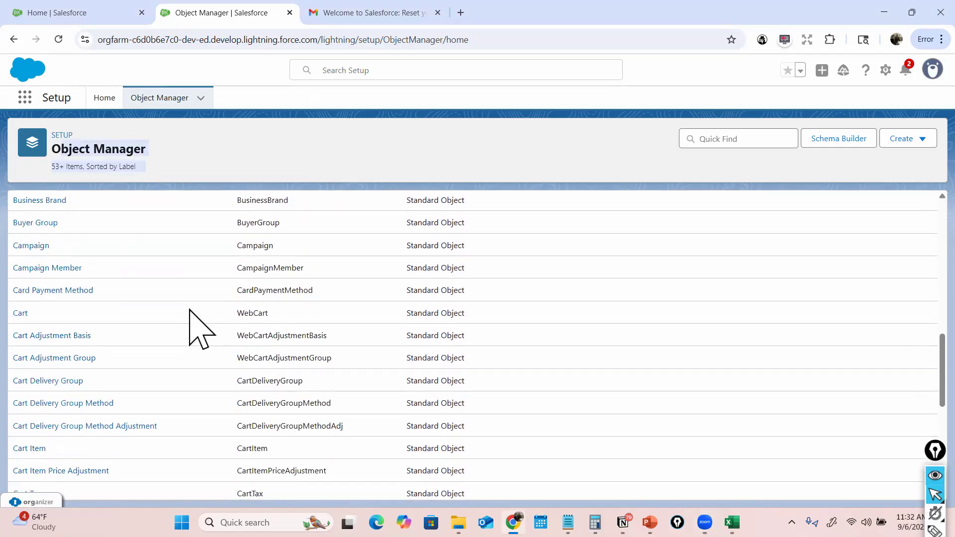
{"action": "scroll", "coordinate": [190, 313], "scroll_direction": "down", "scroll_amount": 15}
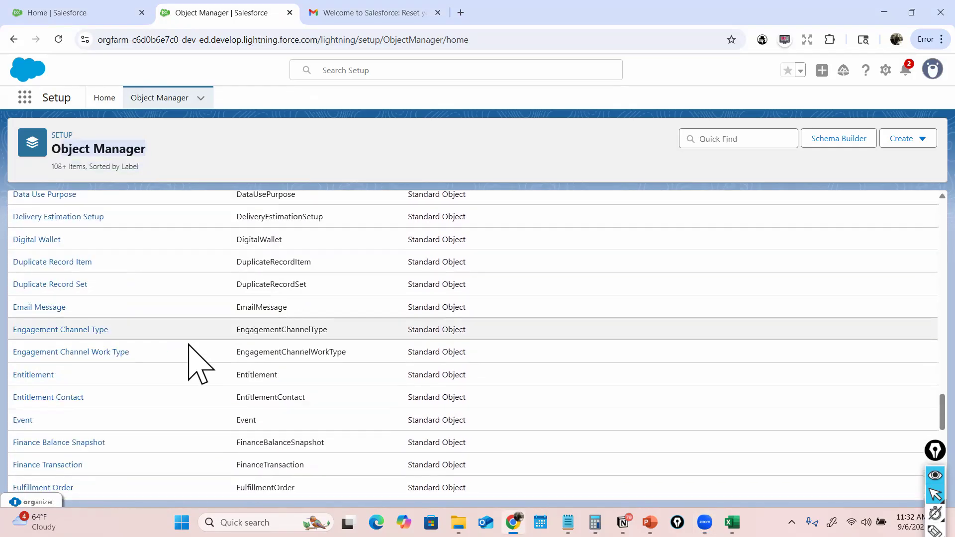
{"action": "left_click_drag", "start_coordinate": [409, 323], "coordinate": [478, 372]}
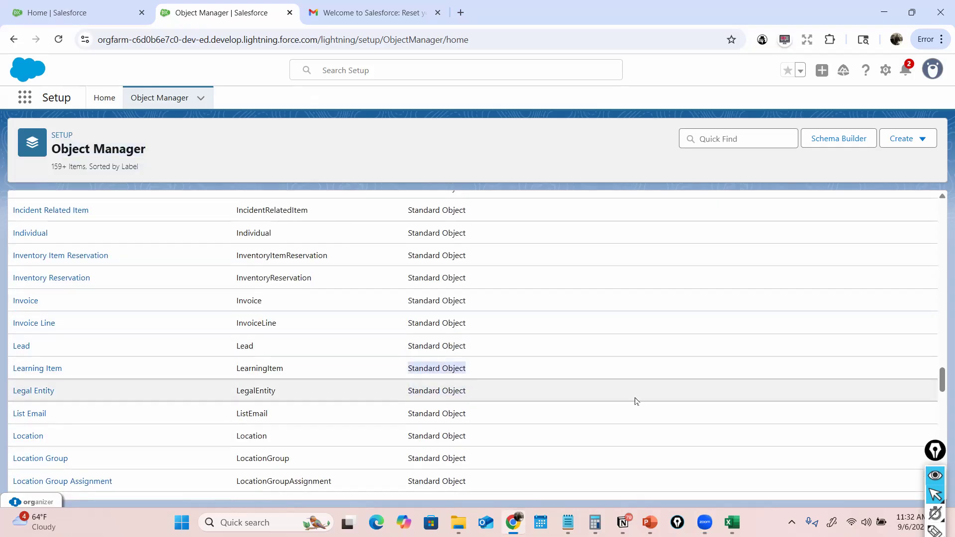
{"action": "scroll", "coordinate": [633, 400], "scroll_direction": "up", "scroll_amount": 15}
{"action": "scroll", "coordinate": [148, 273], "scroll_direction": "up", "scroll_amount": 10}
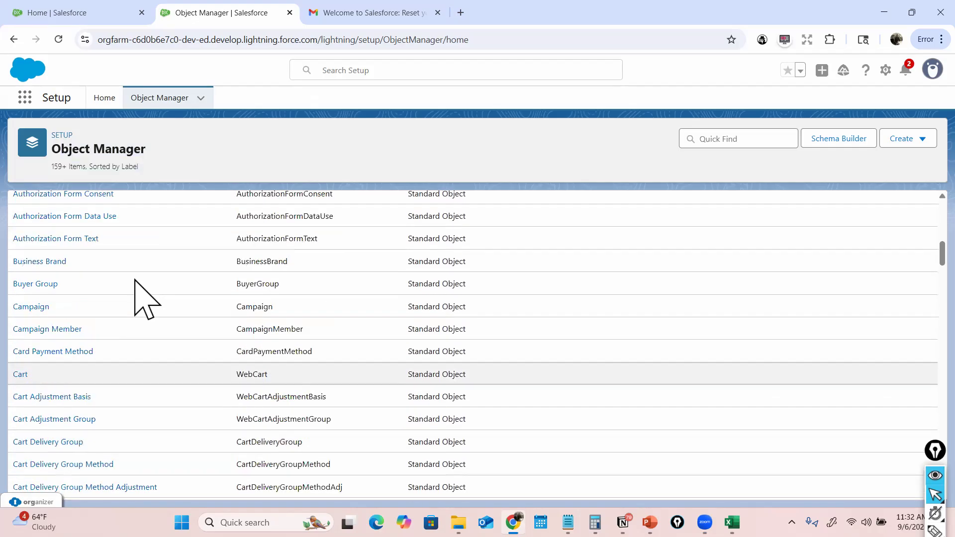
Open the Account object's Fields & Relationships and look over its field labels, field names and data types
{"action": "left_click", "coordinate": [27, 219]}
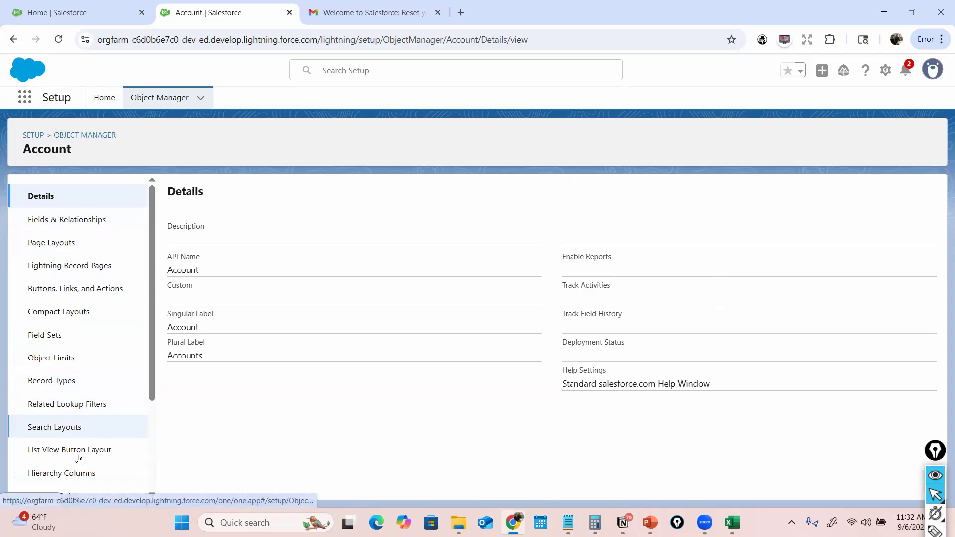
{"action": "left_click", "coordinate": [67, 220]}
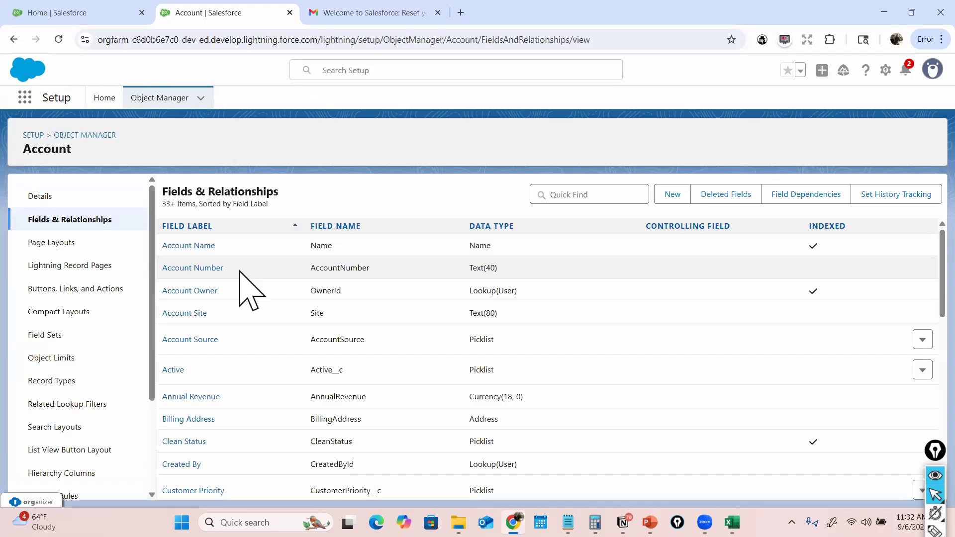
{"action": "scroll", "coordinate": [254, 249], "scroll_direction": "down", "scroll_amount": 3}
{"action": "scroll", "coordinate": [256, 452], "scroll_direction": "up", "scroll_amount": 3}
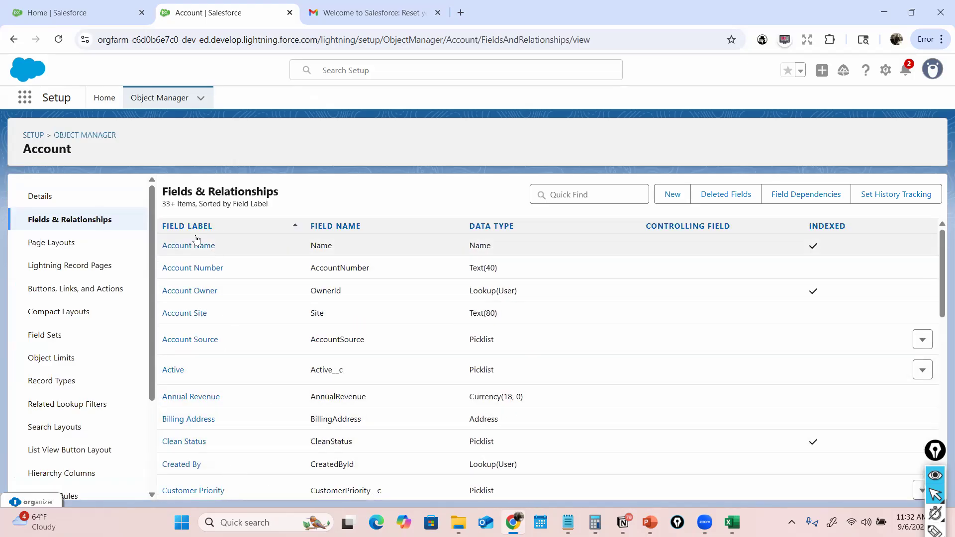
{"action": "left_click_drag", "start_coordinate": [224, 268], "coordinate": [364, 428]}
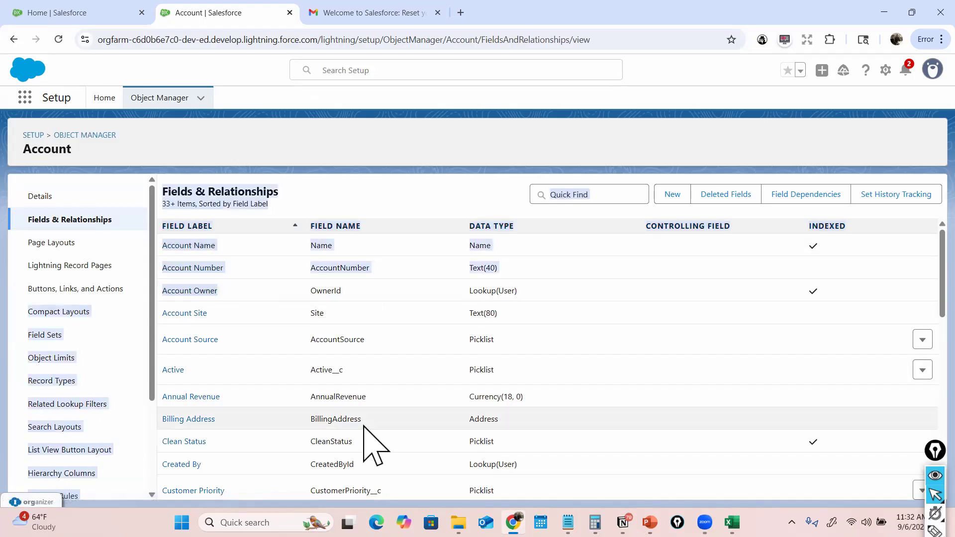
{"action": "left_click", "coordinate": [400, 199]}
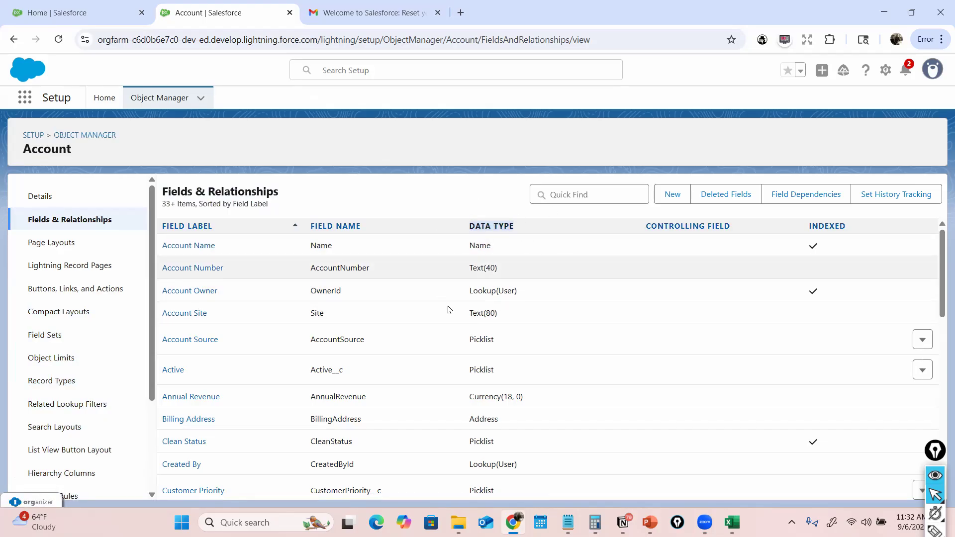
Highlight the data types of the Account fields one by one, from Account Name down to Annual Revenue
{"action": "left_click_drag", "start_coordinate": [491, 246], "coordinate": [469, 248]}
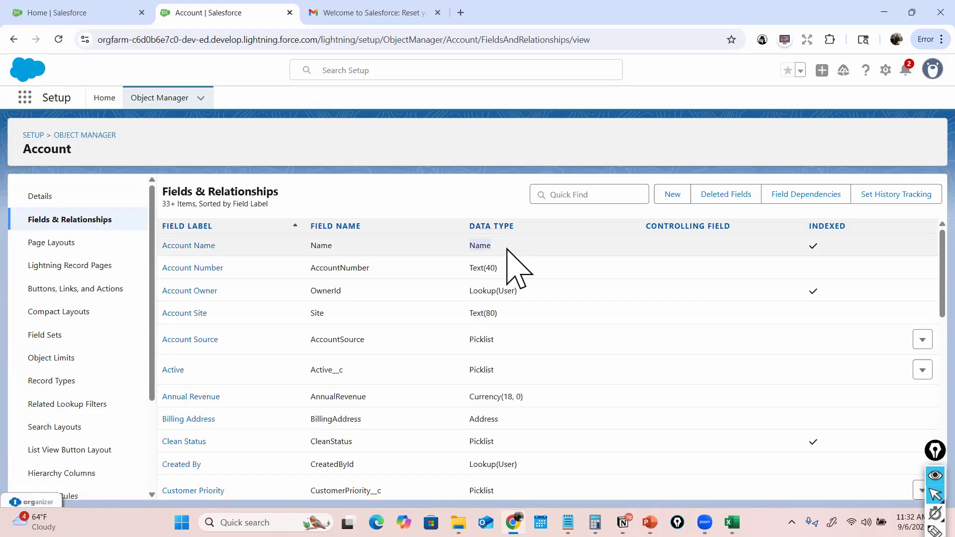
{"action": "left_click_drag", "start_coordinate": [505, 267], "coordinate": [468, 268]}
{"action": "left_click_drag", "start_coordinate": [553, 295], "coordinate": [475, 291]}
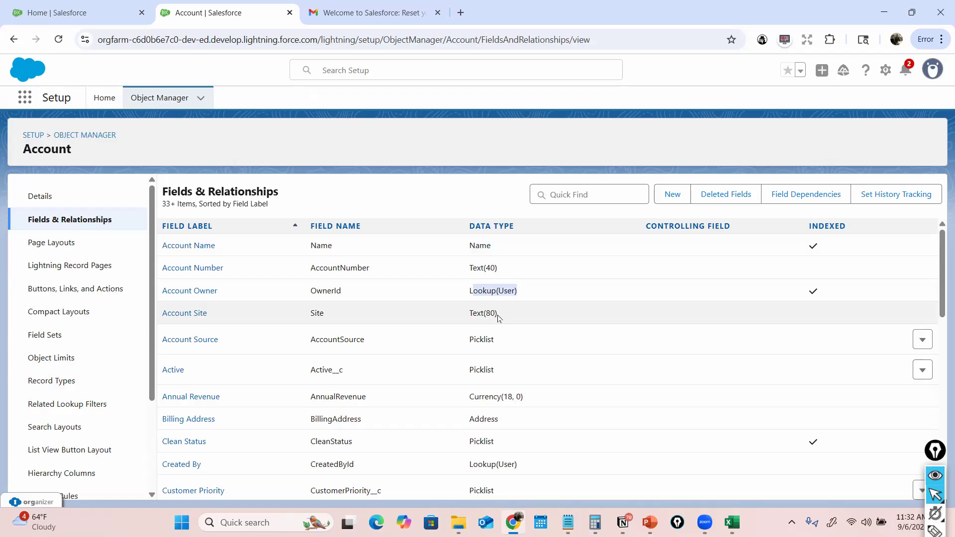
{"action": "left_click_drag", "start_coordinate": [499, 313], "coordinate": [466, 315]}
{"action": "left_click_drag", "start_coordinate": [507, 342], "coordinate": [468, 342]}
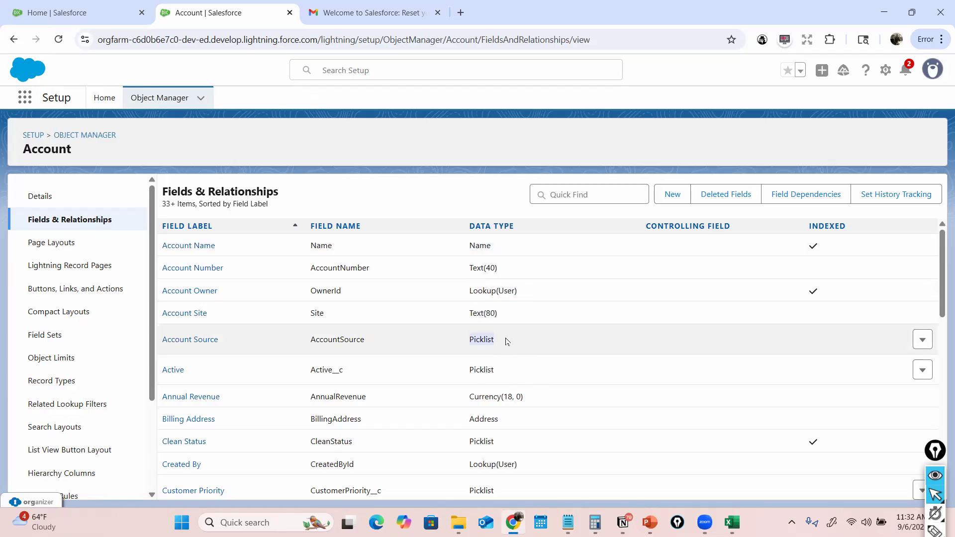
{"action": "left_click_drag", "start_coordinate": [527, 396], "coordinate": [466, 397]}
{"action": "scroll", "coordinate": [495, 291], "scroll_direction": "down", "scroll_amount": 1}
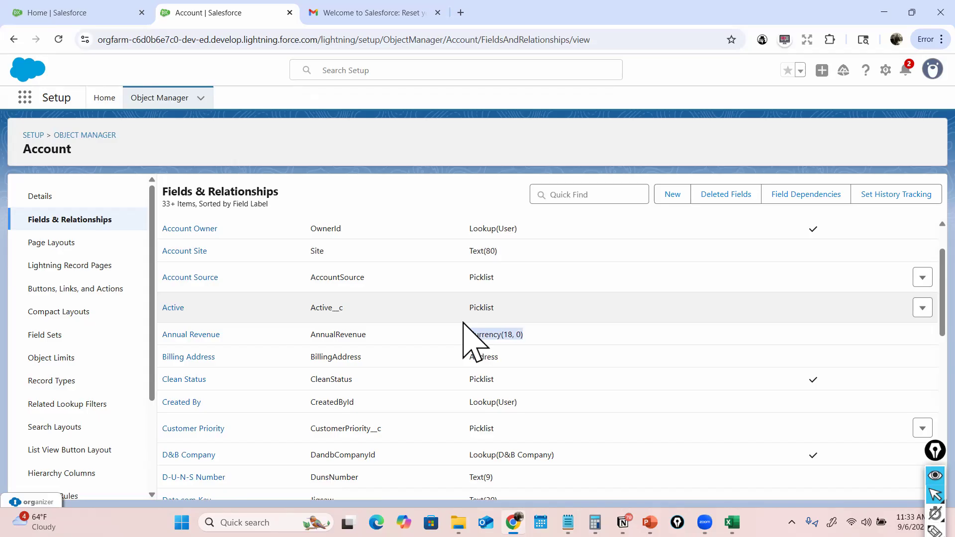
Start a new custom field on the Account object and look through the available data types
{"action": "left_click", "coordinate": [673, 195]}
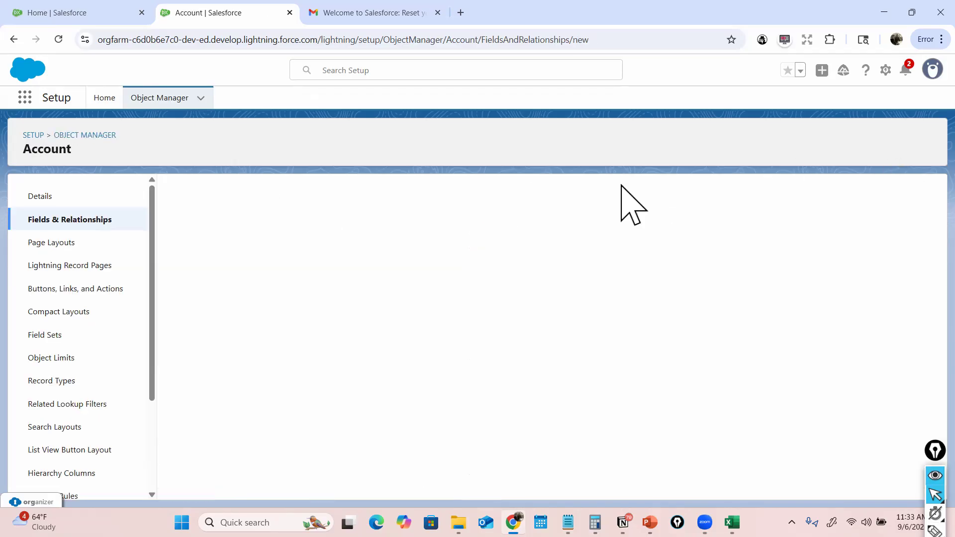
{"action": "scroll", "coordinate": [399, 297], "scroll_direction": "down", "scroll_amount": 4}
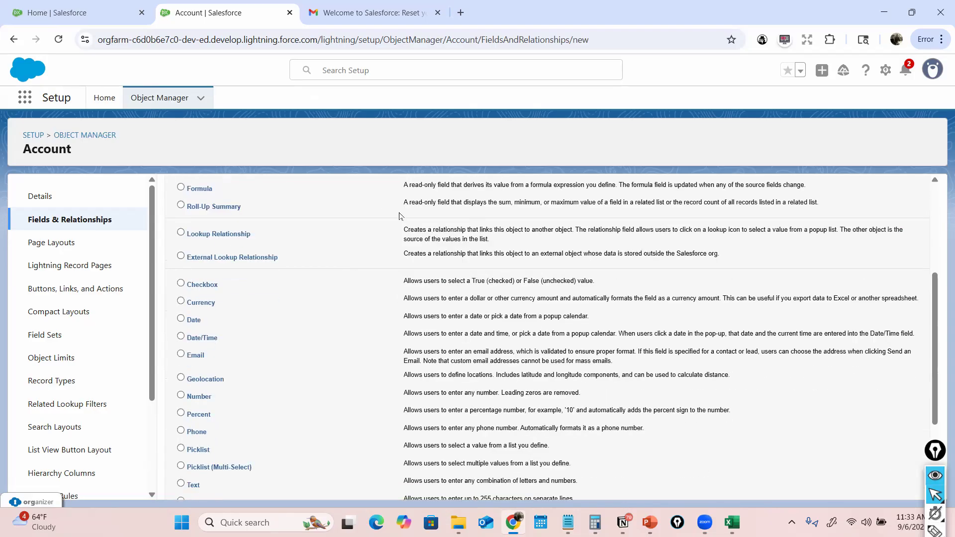
{"action": "scroll", "coordinate": [357, 301], "scroll_direction": "up", "scroll_amount": 4}
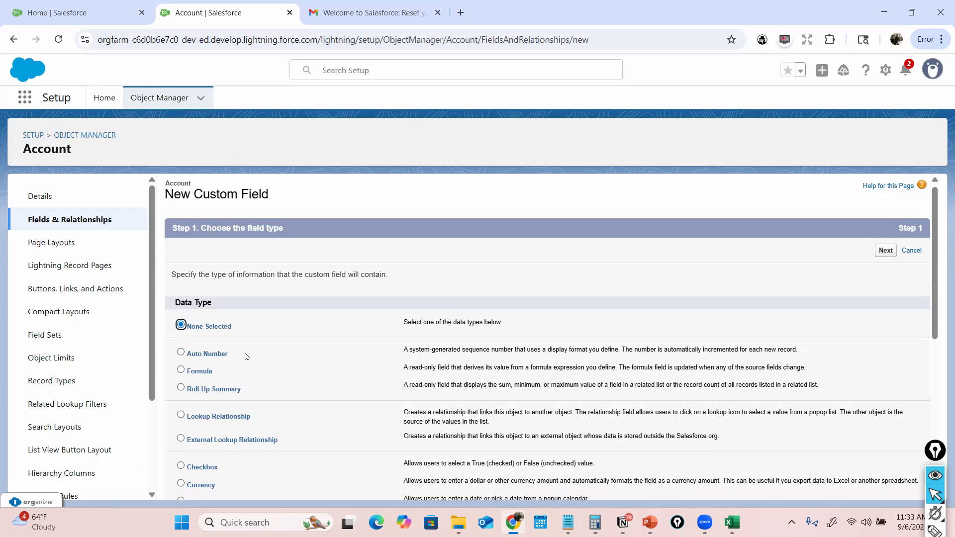
{"action": "scroll", "coordinate": [244, 349], "scroll_direction": "down", "scroll_amount": 4}
{"action": "scroll", "coordinate": [264, 411], "scroll_direction": "down", "scroll_amount": 2}
{"action": "scroll", "coordinate": [259, 431], "scroll_direction": "down", "scroll_amount": 2}
Select Percent and Phone in turn as example data types and review the list from Auto Number onward
{"action": "left_click", "coordinate": [195, 278]}
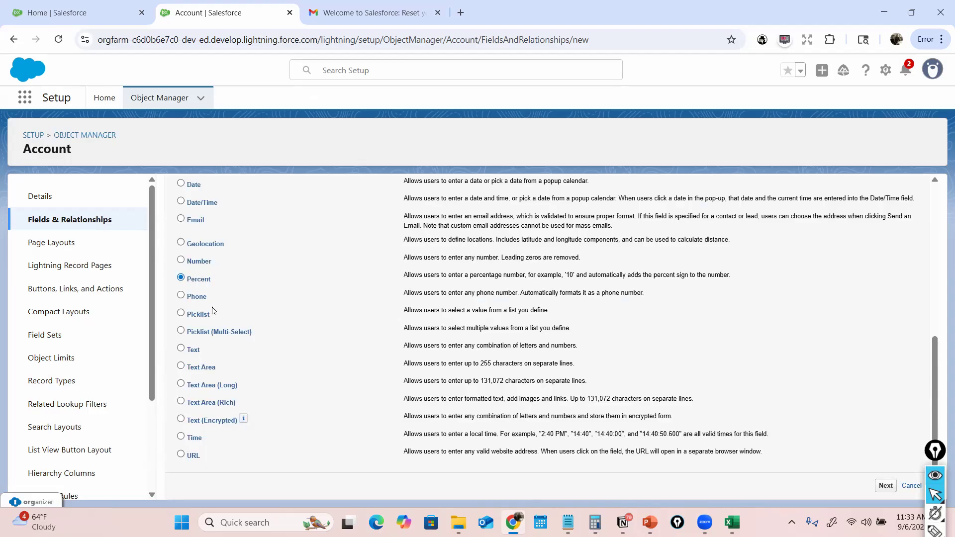
{"action": "left_click", "coordinate": [198, 300]}
{"action": "scroll", "coordinate": [252, 326], "scroll_direction": "up", "scroll_amount": 6}
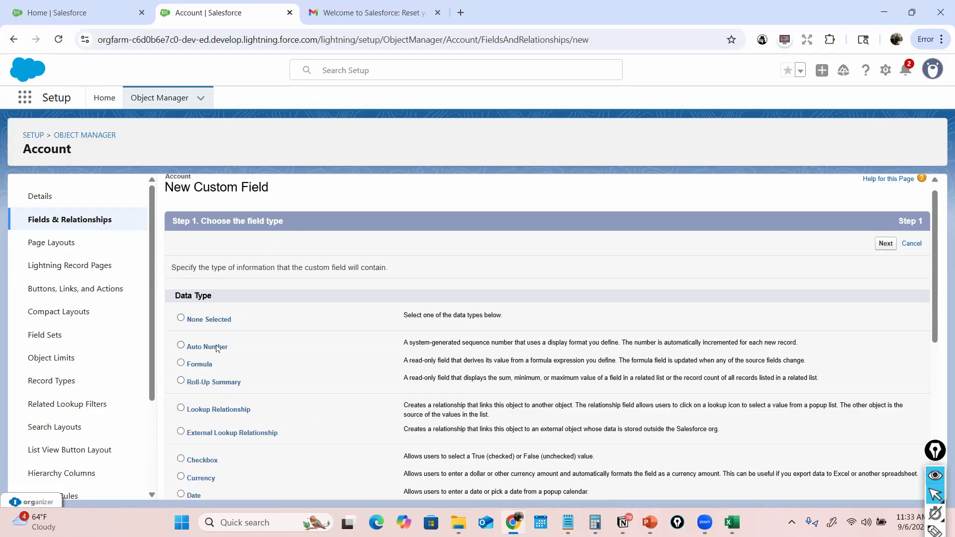
{"action": "scroll", "coordinate": [244, 342], "scroll_direction": "down", "scroll_amount": 1}
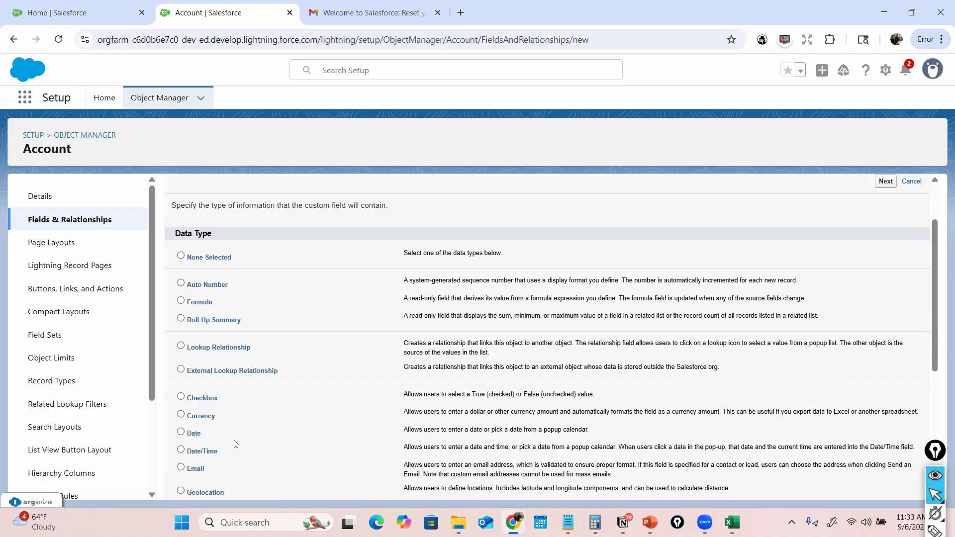
{"action": "scroll", "coordinate": [244, 284], "scroll_direction": "down", "scroll_amount": 1}
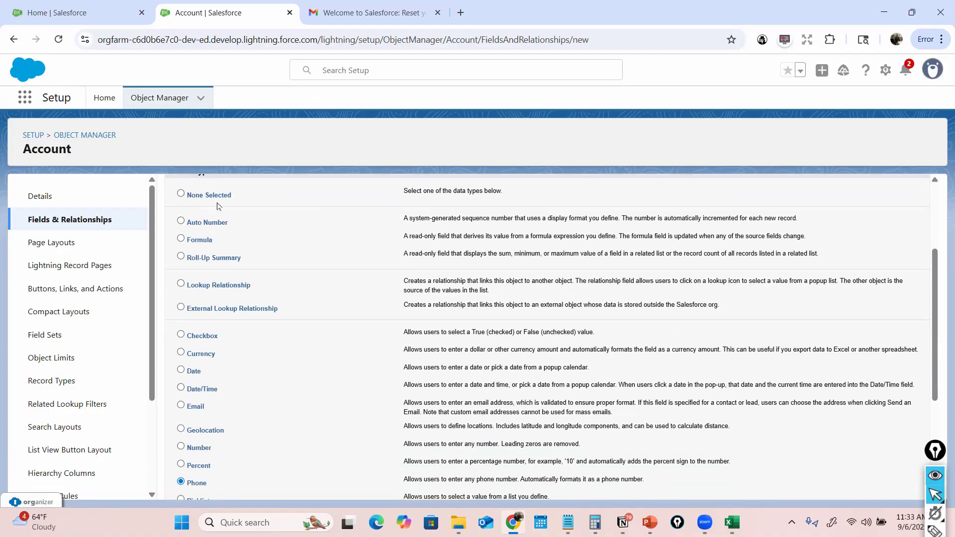
{"action": "scroll", "coordinate": [239, 281], "scroll_direction": "up", "scroll_amount": 1}
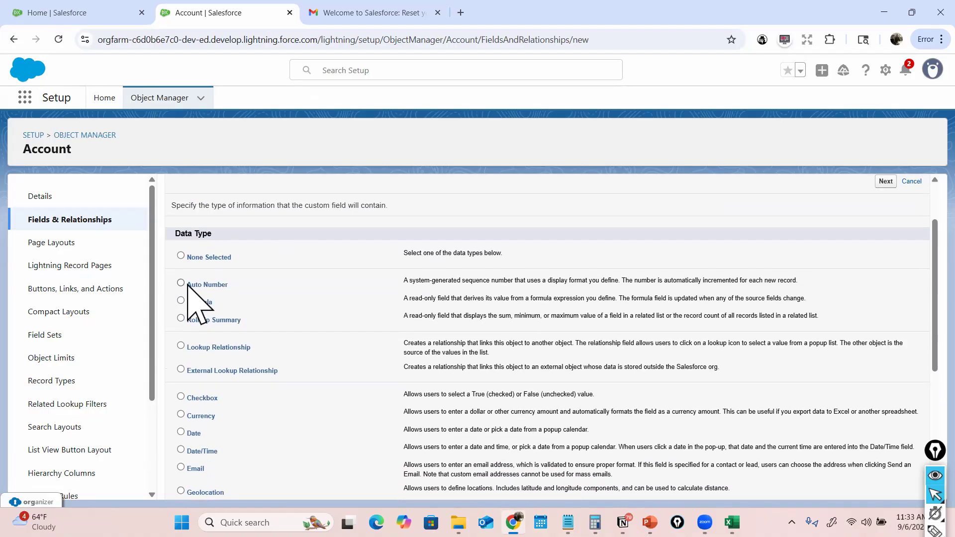
Highlight the Auto Number data type, then go over Formula and External Lookup Relationship
{"action": "left_click_drag", "start_coordinate": [188, 286], "coordinate": [245, 299]}
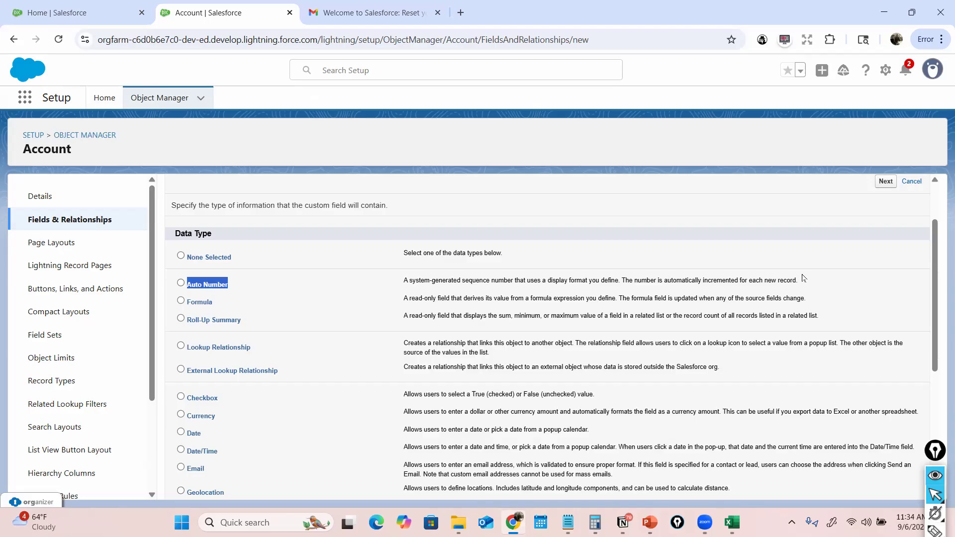
{"action": "left_click", "coordinate": [197, 301]}
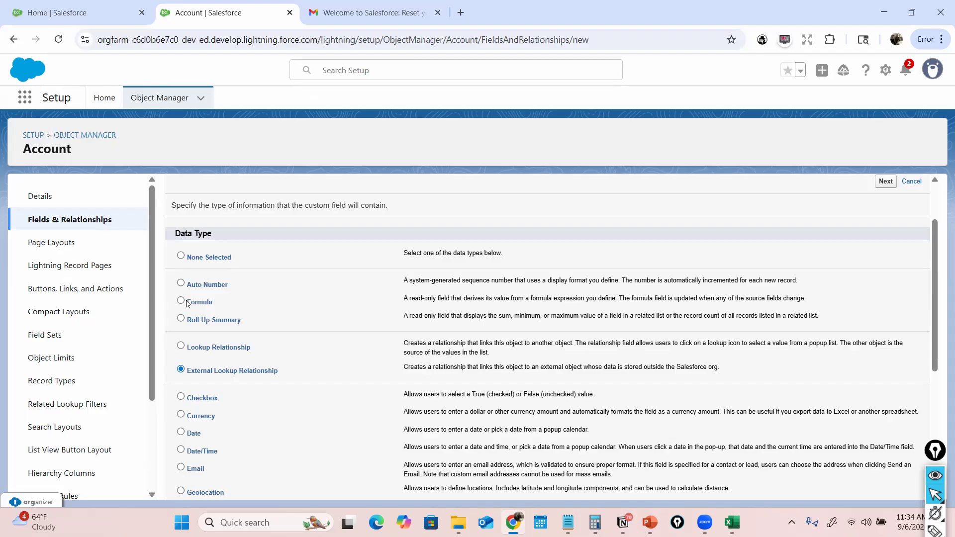
{"action": "left_click", "coordinate": [203, 371]}
{"action": "scroll", "coordinate": [211, 390], "scroll_direction": "down", "scroll_amount": 3}
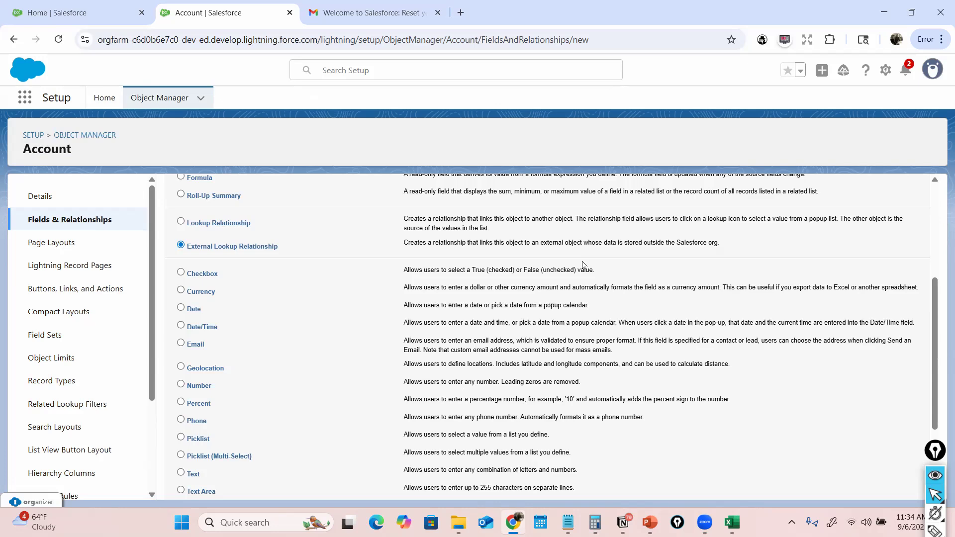
Go over the Checkbox, Currency, Date, Date/Time and Geolocation data types, selecting them in turn
{"action": "left_click_drag", "start_coordinate": [192, 273], "coordinate": [225, 275]}
{"action": "left_click", "coordinate": [205, 293]}
{"action": "left_click", "coordinate": [194, 309]}
{"action": "left_click", "coordinate": [207, 327]}
{"action": "left_click", "coordinate": [219, 371]}
{"action": "scroll", "coordinate": [247, 377], "scroll_direction": "down", "scroll_amount": 1}
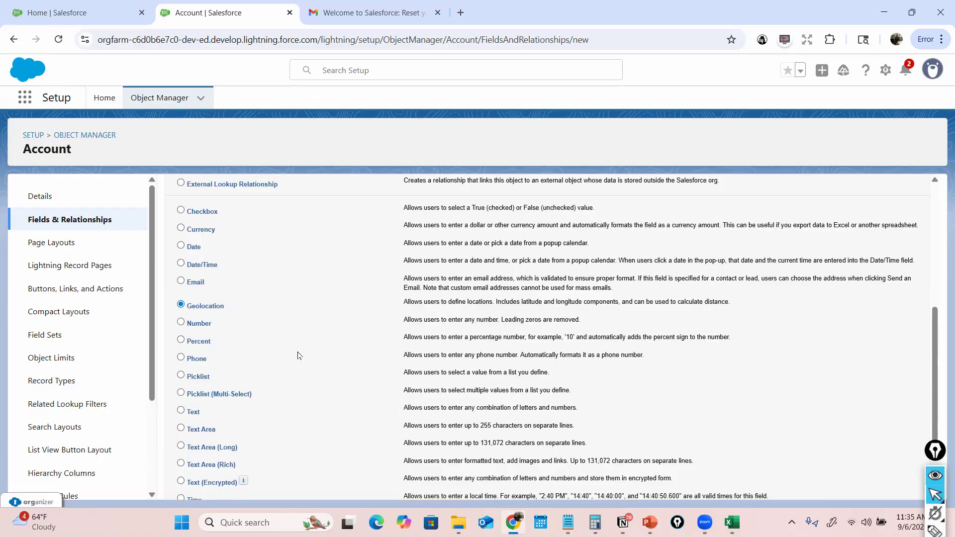
Highlight Geolocation, then go through the Number, Percent and Picklist data types by selecting each one
{"action": "left_click_drag", "start_coordinate": [192, 305], "coordinate": [224, 310]}
{"action": "left_click", "coordinate": [197, 324]}
{"action": "left_click", "coordinate": [200, 344]}
{"action": "scroll", "coordinate": [251, 343], "scroll_direction": "down", "scroll_amount": 1}
{"action": "left_click", "coordinate": [205, 311]}
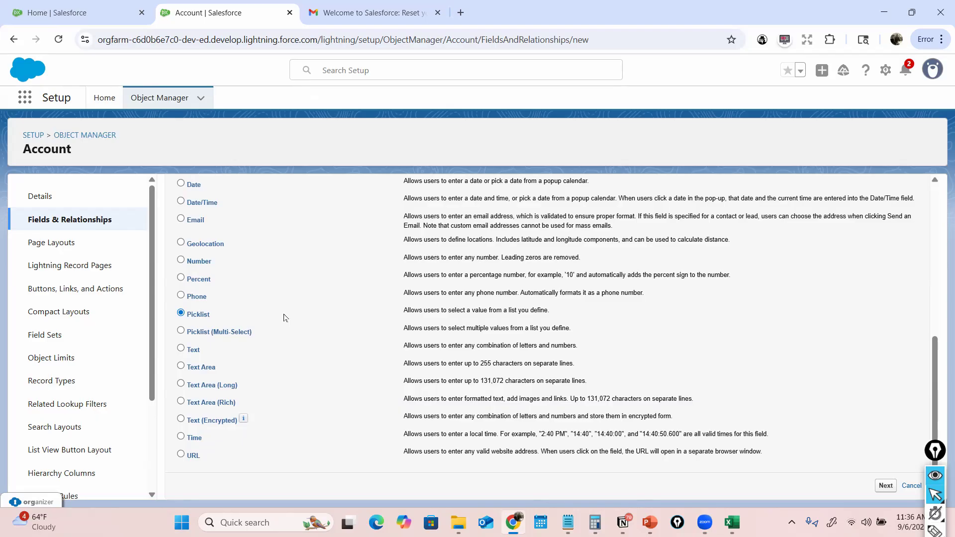
Select Picklist (Multi-Select) and Text in turn, then highlight "255 characters" in the Text Area description
{"action": "left_click", "coordinate": [232, 332]}
{"action": "left_click", "coordinate": [194, 350]}
{"action": "left_click_drag", "start_coordinate": [194, 372], "coordinate": [222, 373]}
{"action": "left_click_drag", "start_coordinate": [479, 363], "coordinate": [522, 361]}
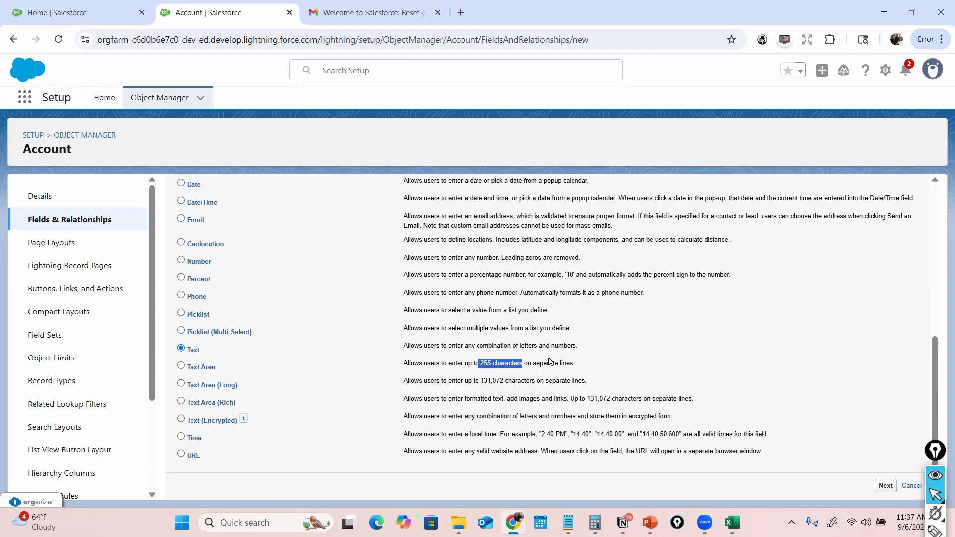
Highlight the Text Area (Long) limit, the Text Area (Rich) name and its 131,072 limit, then review the data type list
{"action": "left_click_drag", "start_coordinate": [194, 386], "coordinate": [407, 384]}
{"action": "left_click_drag", "start_coordinate": [476, 381], "coordinate": [587, 381]}
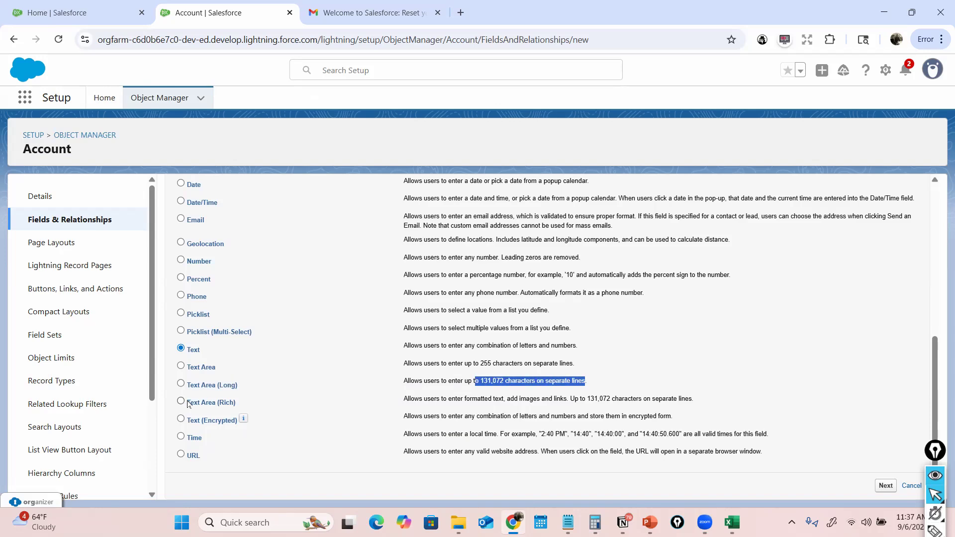
{"action": "left_click_drag", "start_coordinate": [191, 405], "coordinate": [249, 407]}
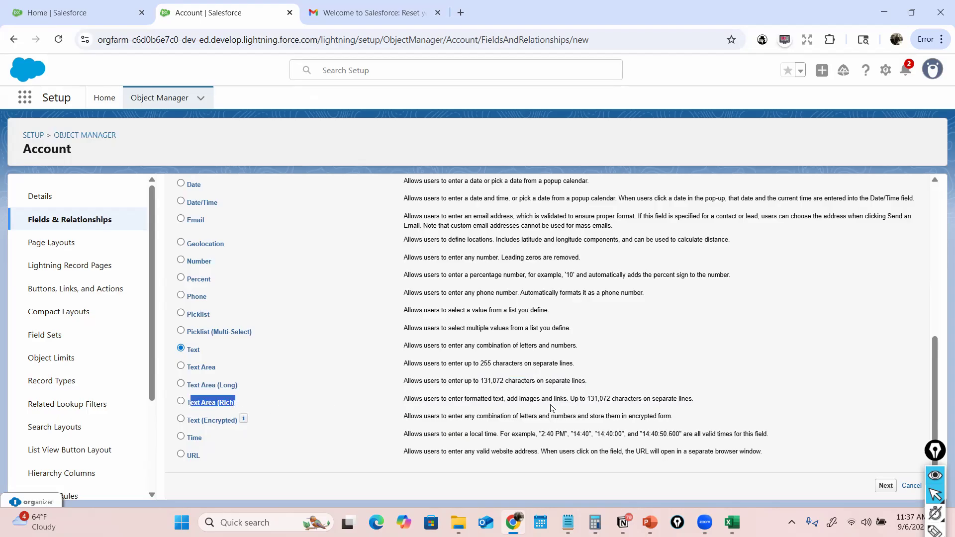
{"action": "left_click_drag", "start_coordinate": [585, 398], "coordinate": [610, 398]}
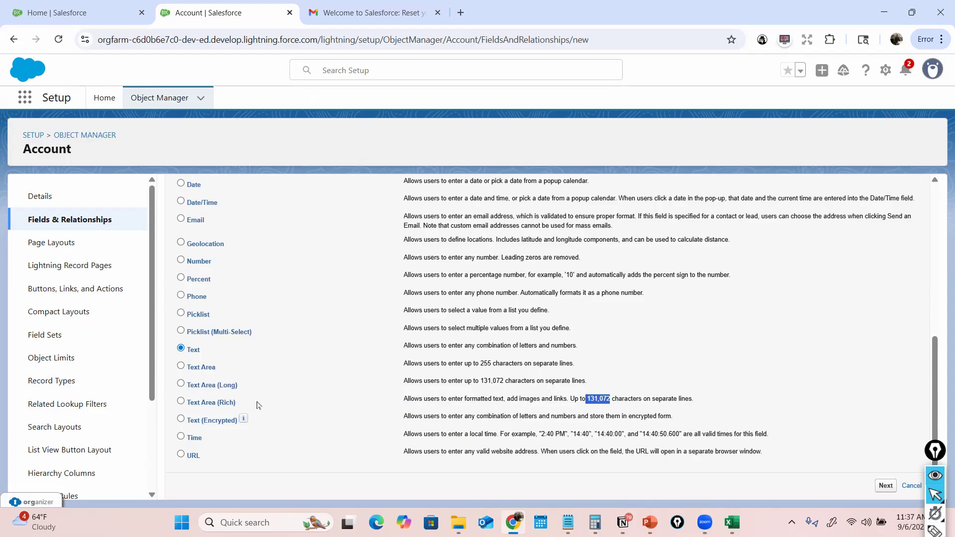
{"action": "mouse_move", "coordinate": [243, 419]}
{"action": "scroll", "coordinate": [271, 348], "scroll_direction": "up", "scroll_amount": 2}
{"action": "scroll", "coordinate": [323, 339], "scroll_direction": "up", "scroll_amount": 3}
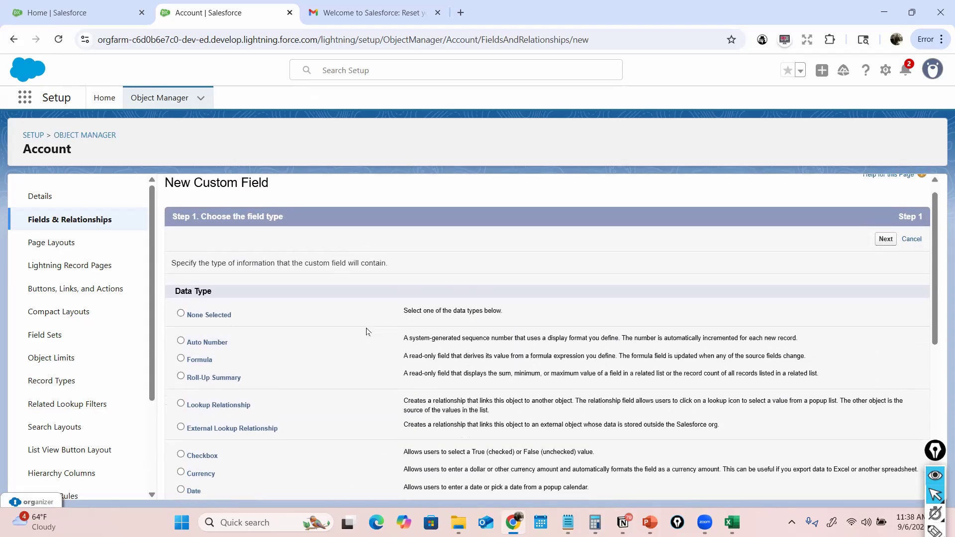
{"action": "scroll", "coordinate": [493, 333], "scroll_direction": "down", "scroll_amount": 5}
{"action": "scroll", "coordinate": [514, 348], "scroll_direction": "up", "scroll_amount": 1}
{"action": "scroll", "coordinate": [514, 349], "scroll_direction": "down", "scroll_amount": 2}
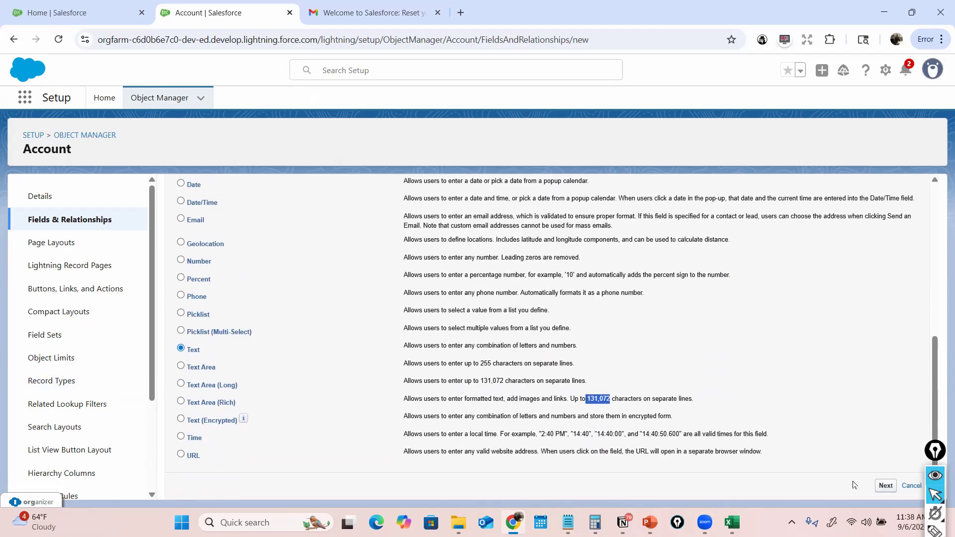
Proceed with the Text data type and give the new Account field the label Test and a length of 18
{"action": "left_click", "coordinate": [339, 279]}
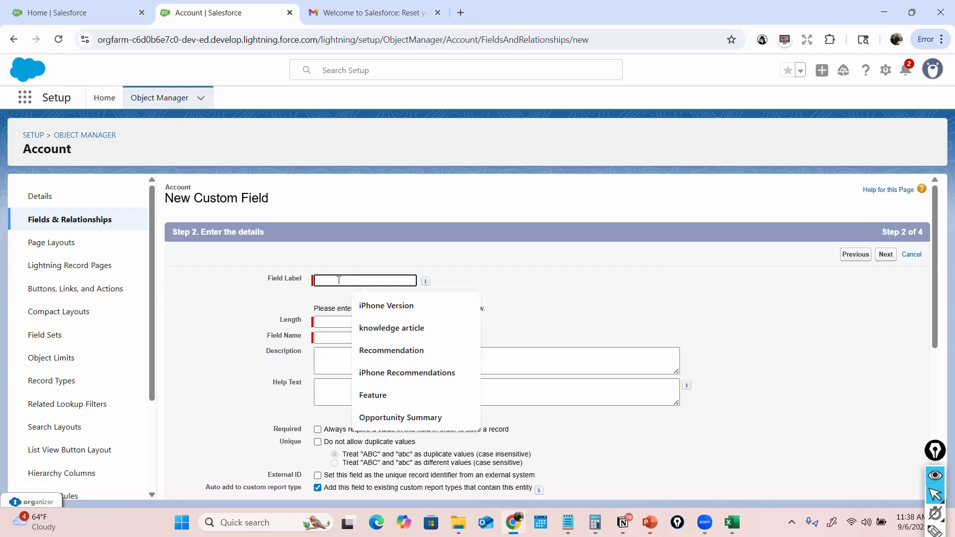
{"action": "left_click", "coordinate": [650, 523]}
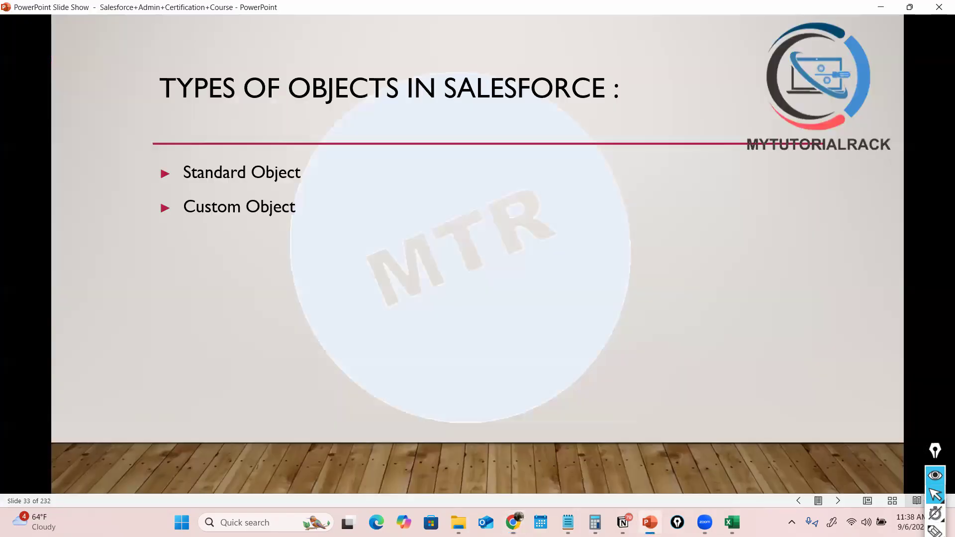
{"action": "key", "text": "alt+Tab"}
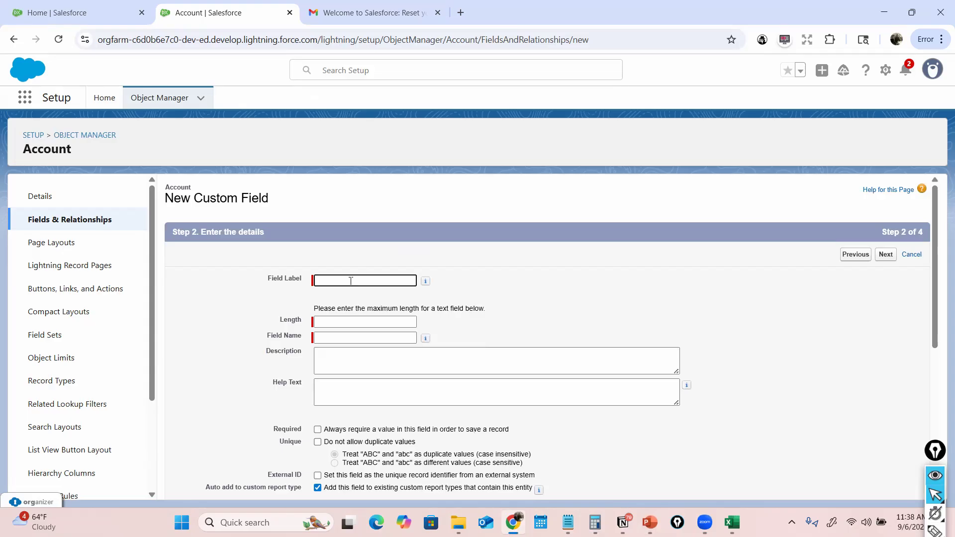
{"action": "left_click", "coordinate": [374, 278]}
{"action": "type", "text": "Test"}
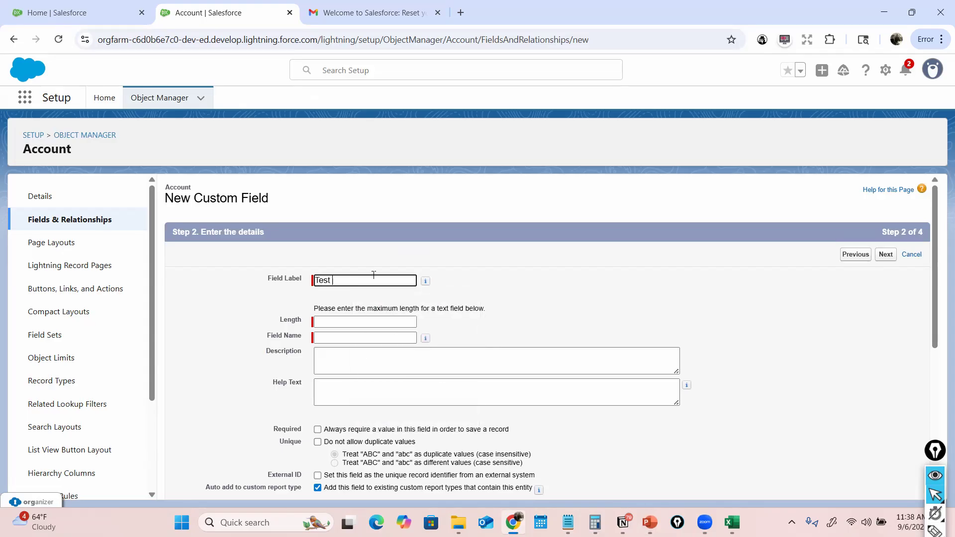
{"action": "key", "text": "Tab"}
{"action": "left_click", "coordinate": [350, 323]}
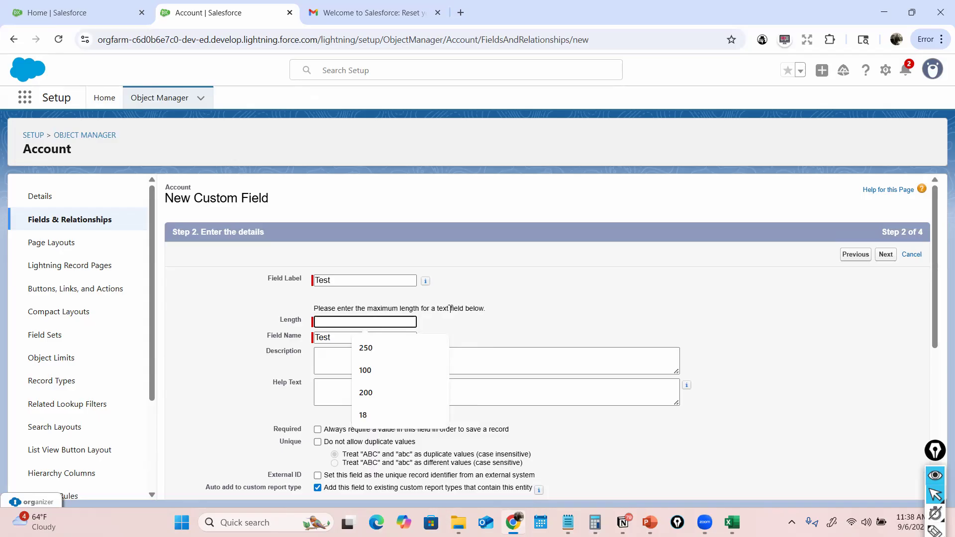
{"action": "type", "text": "18"}
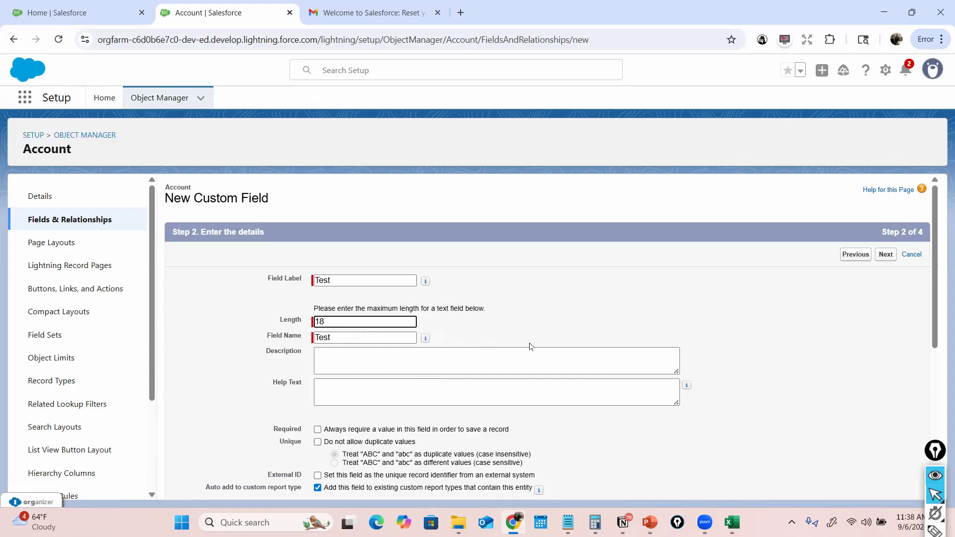
Go over the Description and Help Text boxes of the new Test field without filling them in
{"action": "scroll", "coordinate": [530, 346], "scroll_direction": "down", "scroll_amount": 3}
{"action": "left_click", "coordinate": [430, 227]}
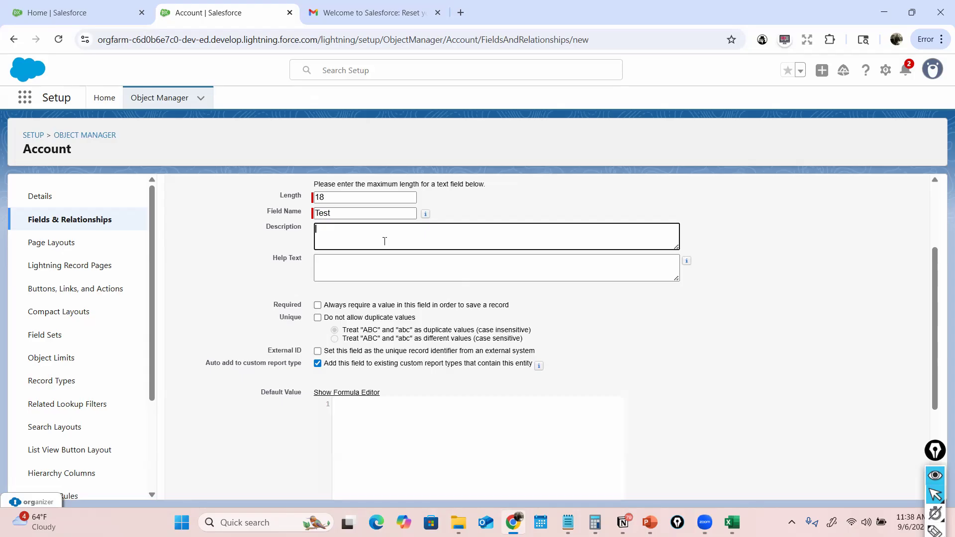
{"action": "left_click", "coordinate": [328, 258]}
{"action": "scroll", "coordinate": [424, 276], "scroll_direction": "up", "scroll_amount": 2}
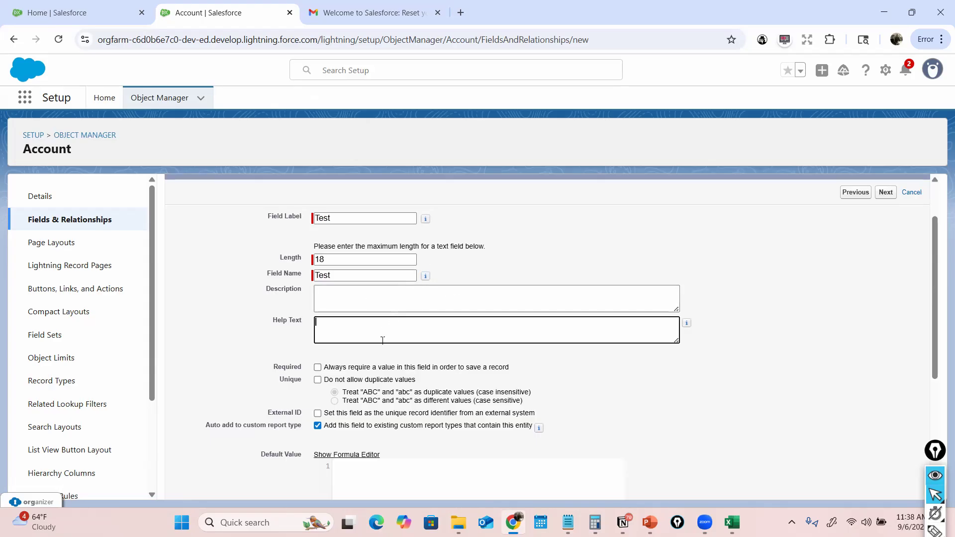
{"action": "scroll", "coordinate": [346, 280], "scroll_direction": "down", "scroll_amount": 1}
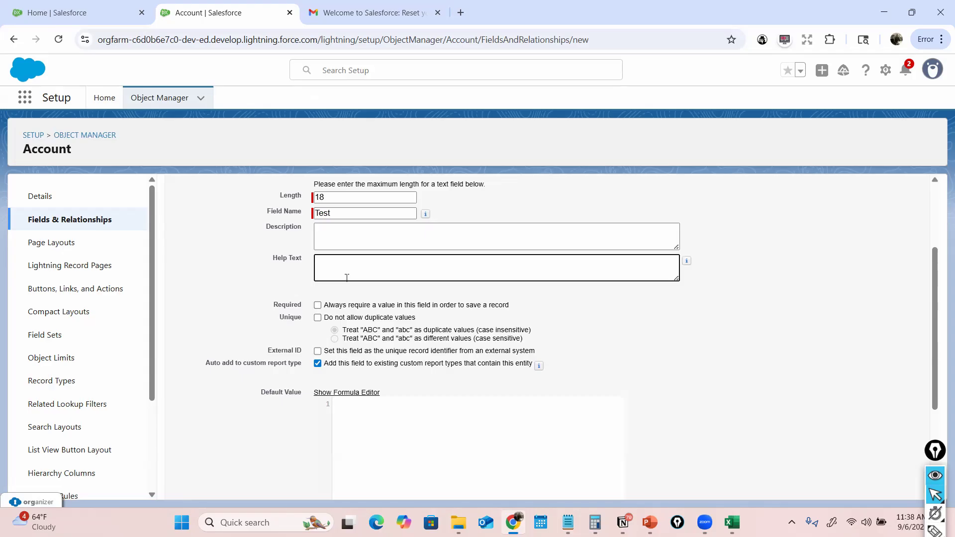
Tick and untick the Required option, disallow duplicate values for the Test field, and highlight the External ID description
{"action": "left_click", "coordinate": [317, 305]}
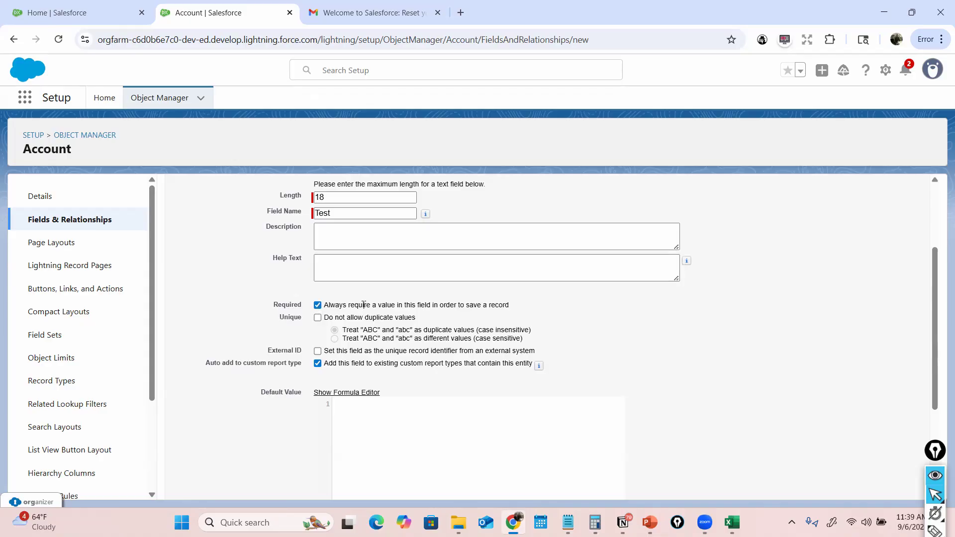
{"action": "left_click", "coordinate": [320, 306]}
{"action": "left_click", "coordinate": [317, 318]}
{"action": "left_click_drag", "start_coordinate": [325, 351], "coordinate": [537, 349]}
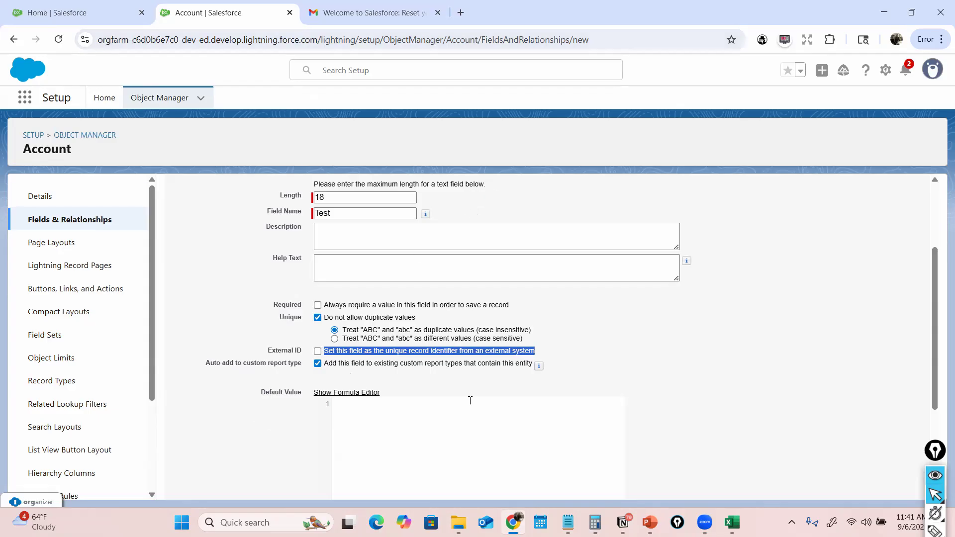
In the Notepad file listing sample usernames, add the lines "orders custom object" and "OrderId -- external" below them
{"action": "left_click", "coordinate": [568, 523]}
{"action": "left_click", "coordinate": [632, 450]}
{"action": "left_click", "coordinate": [335, 122]}
{"action": "key", "text": "Return"}
{"action": "key", "text": "Return"}
{"action": "key", "text": "Return"}
{"action": "type", "text": "orders"}
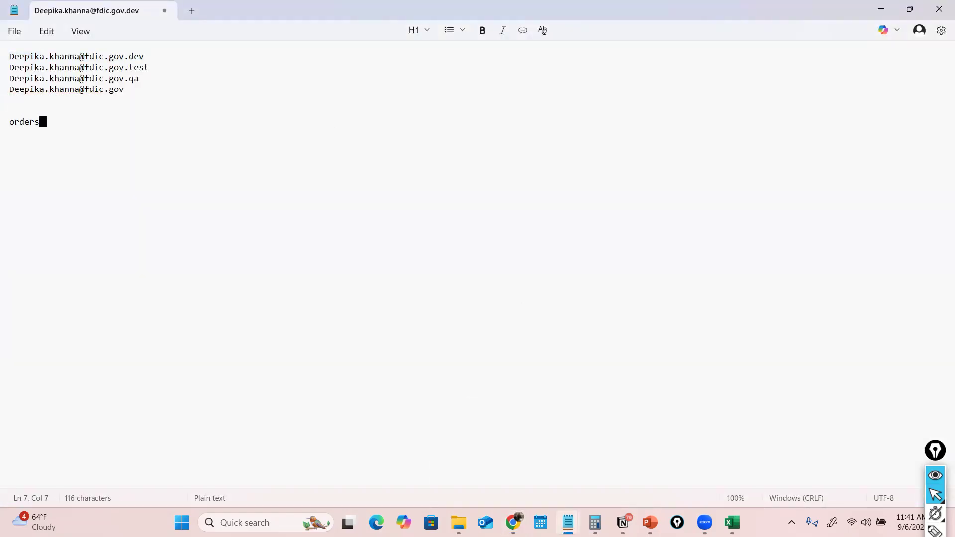
{"action": "type", "text": " custom object"}
{"action": "key", "text": "Return"}
{"action": "type", "text": "OrderId  -- e"}
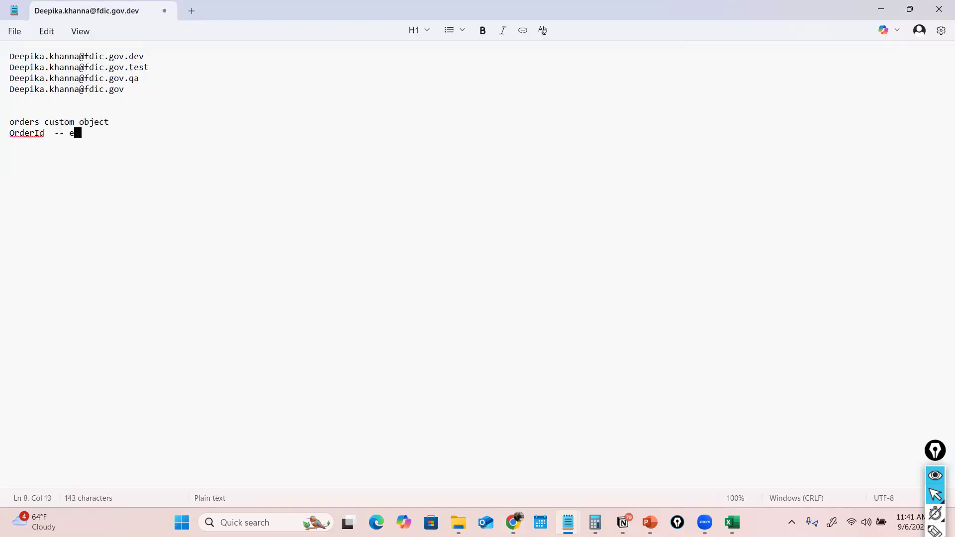
{"action": "type", "text": "xrernal"}
Highlight OrderId in the notes, then return to the new custom field form in Salesforce
{"action": "double_click", "coordinate": [30, 132]}
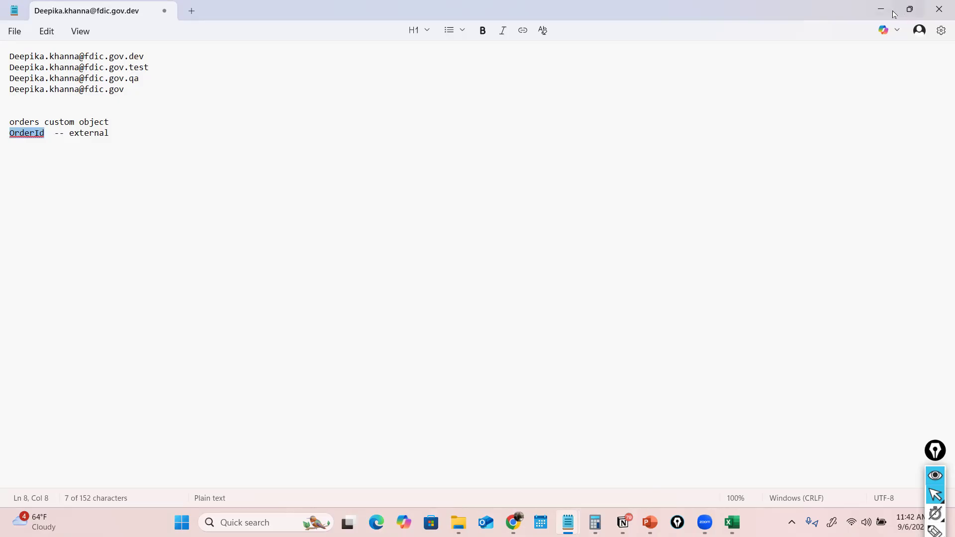
{"action": "left_click", "coordinate": [126, 134]}
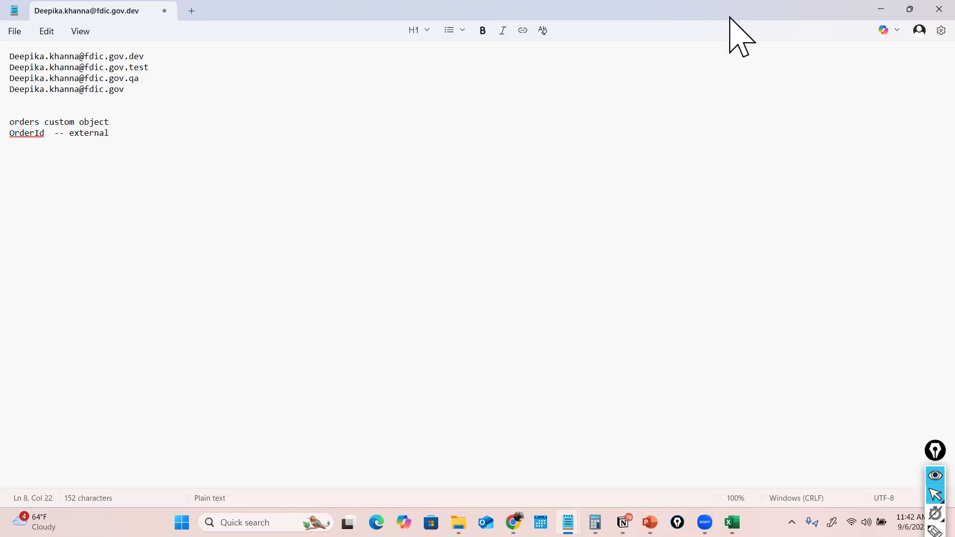
{"action": "left_click", "coordinate": [880, 10]}
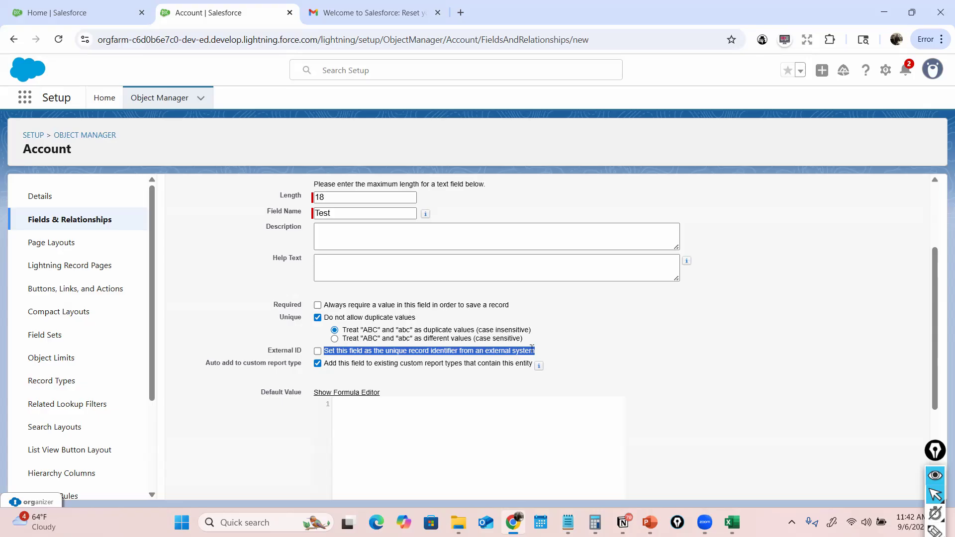
Switch back to the Notepad notes and start a new paragraph below the OrderId line
{"action": "mouse_move", "coordinate": [568, 522]}
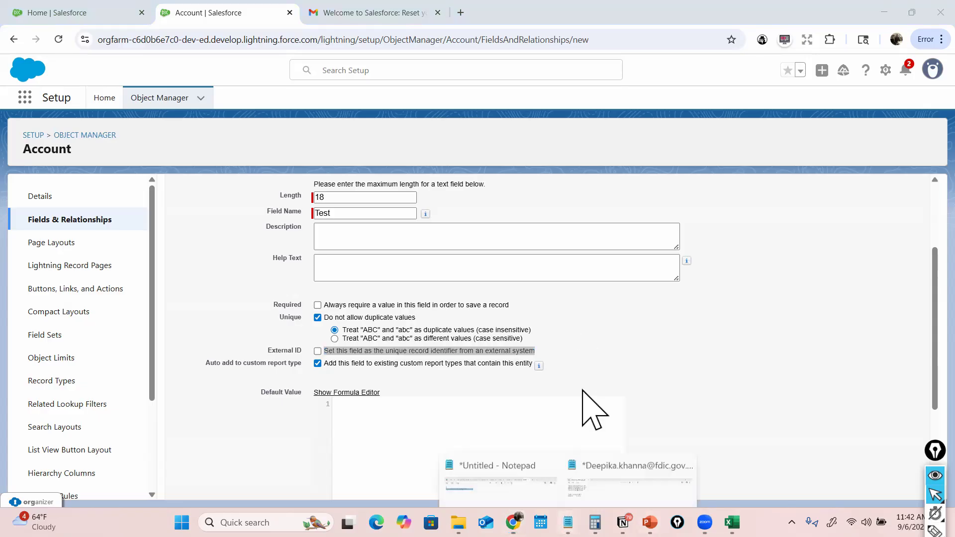
{"action": "left_click", "coordinate": [603, 458]}
{"action": "key", "text": "Return"}
{"action": "key", "text": "Return"}
{"action": "type", "text": "order"}
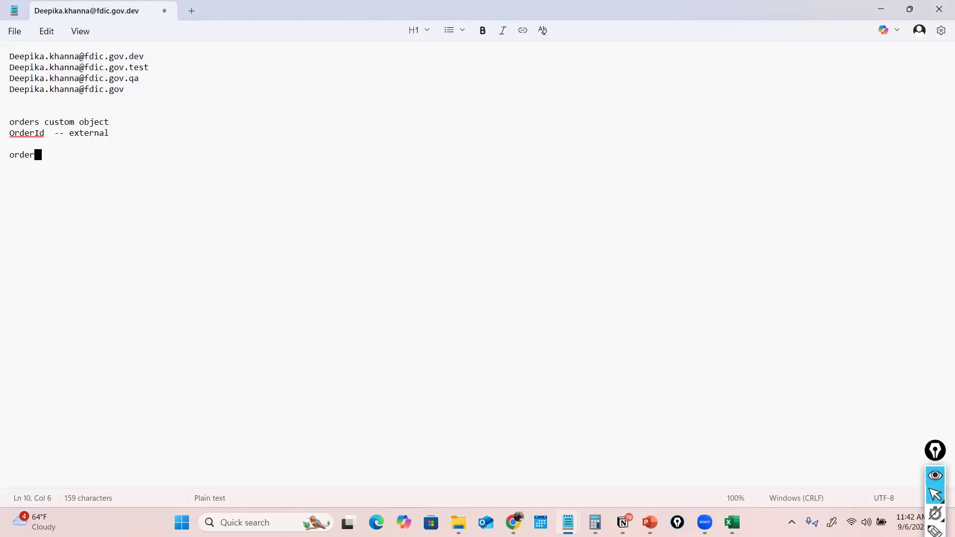
{"action": "type", "text": "rdbms.com/1234"}
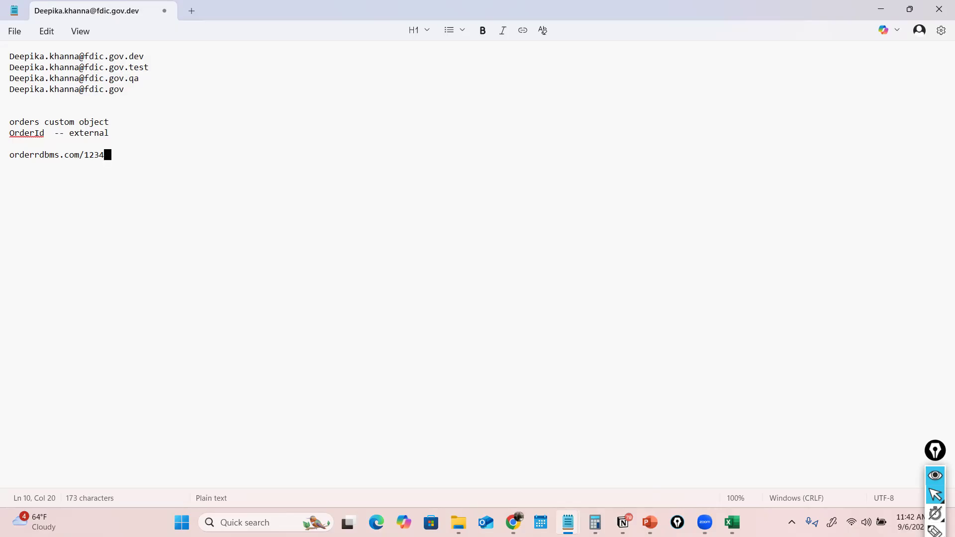
{"action": "key", "text": "BackSpace"}
{"action": "key", "text": "BackSpace"}
{"action": "key", "text": "BackSpace"}
{"action": "key", "text": "BackSpace"}
{"action": "key", "text": "BackSpace"}
{"action": "key", "text": "BackSpace"}
{"action": "key", "text": "BackSpace"}
{"action": "key", "text": "BackSpace"}
{"action": "key", "text": "BackSpace"}
{"action": "key", "text": "BackSpace"}
{"action": "key", "text": "BackSpace"}
{"action": "key", "text": "BackSpace"}
{"action": "key", "text": "BackSpace"}
{"action": "key", "text": "BackSpace"}
{"action": "key", "text": "BackSpace"}
{"action": "key", "text": "BackSpace"}
{"action": "key", "text": "BackSpace"}
{"action": "key", "text": "BackSpace"}
{"action": "key", "text": "BackSpace"}
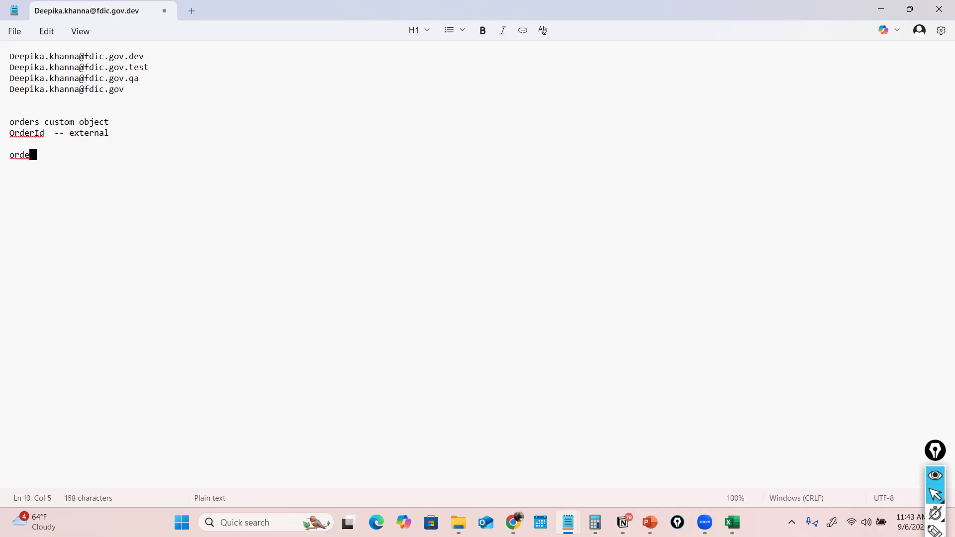
Write "loans/loanId" below the OrderId line and start another paragraph
{"action": "type", "text": "loans"}
{"action": "type", "text": "/loanId"}
{"action": "key", "text": "Left"}
{"action": "key", "text": "Right"}
{"action": "key", "text": "Return"}
{"action": "key", "text": "Return"}
Write the sample external address "wellsfargoloans.com/{loadId}" below the loans/loanId line, followed by a blank line
{"action": "type", "text": "wellsfargoloans.com"}
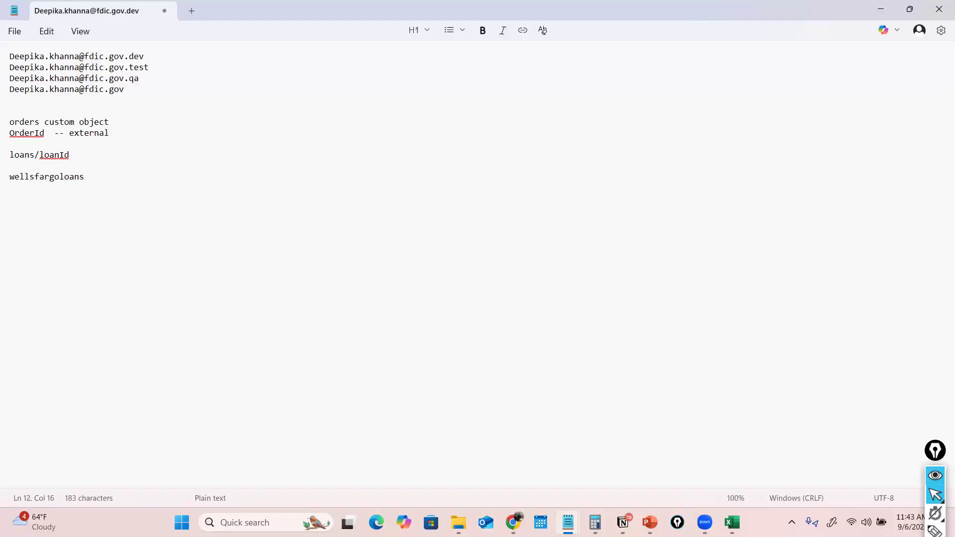
{"action": "type", "text": "/{loadId"}
{"action": "key", "text": "BackSpace"}
{"action": "type", "text": "}"}
{"action": "key", "text": "Return"}
{"action": "key", "text": "Return"}
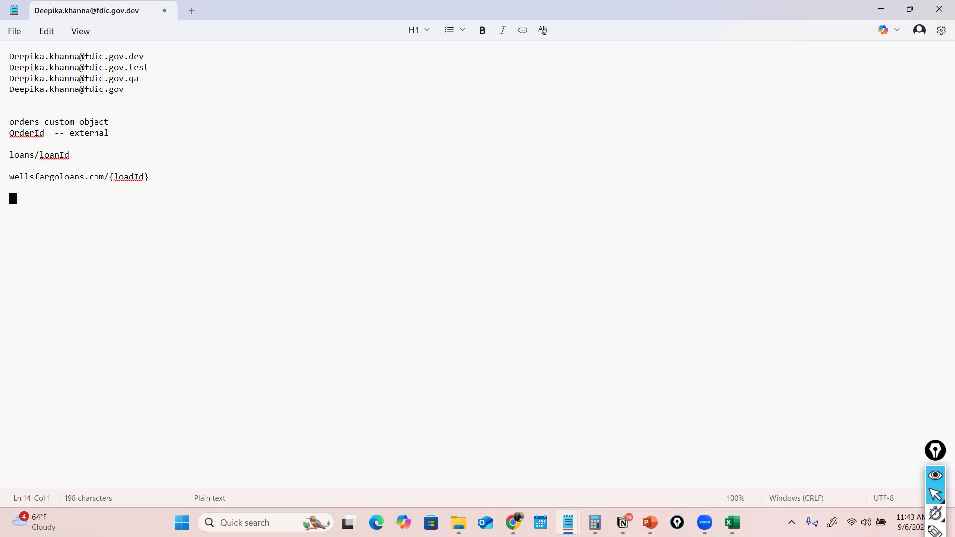
Add the line "opportunity --------loans" to the notes to relate the two objects
{"action": "type", "text": "opportunity"}
{"action": "type", "text": "--------loans"}
{"action": "key", "text": "Return"}
Add the line "custom field ...loanId :" with a made-up loan ID value, marked "(external)"
{"action": "type", "text": "custom field "}
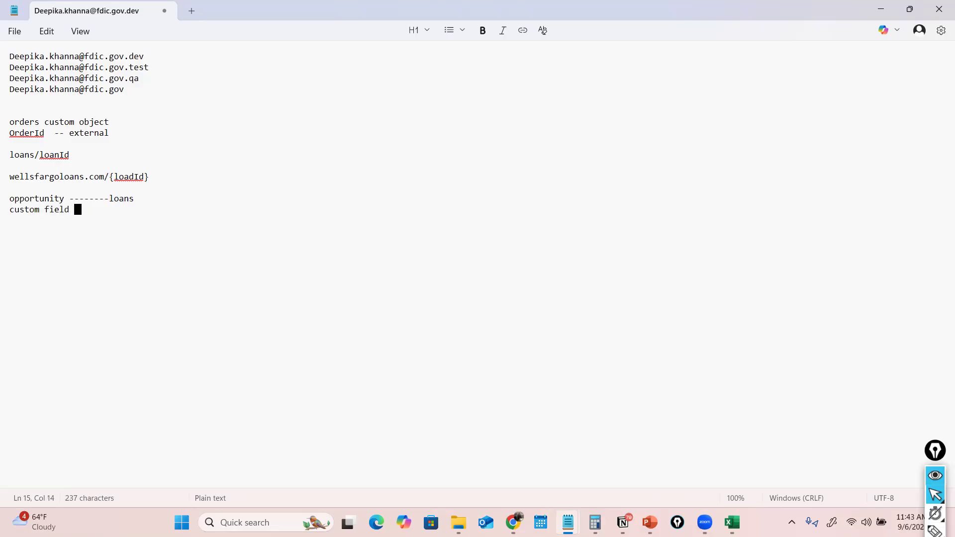
{"action": "type", "text": "...loanId :  "}
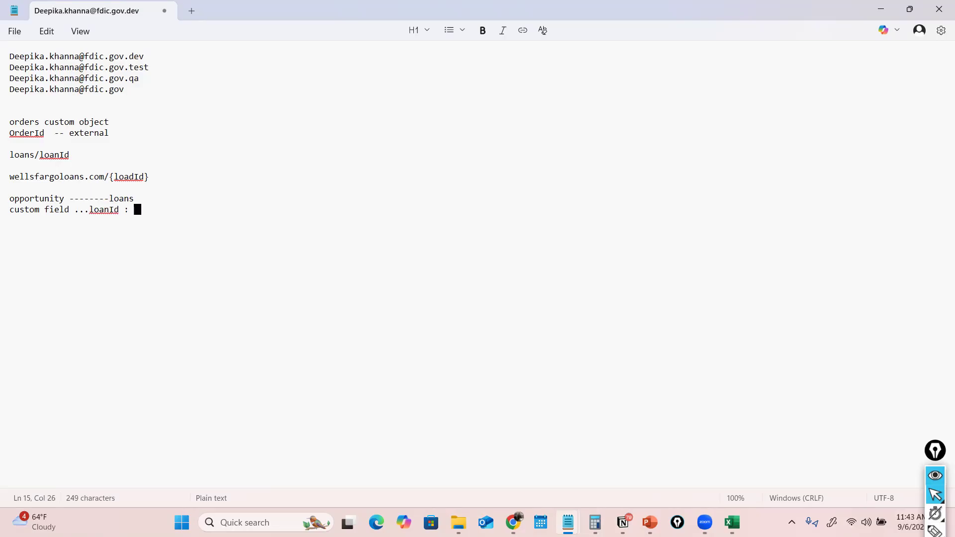
{"action": "type", "text": "11923193193FSHHFHGS (ex"}
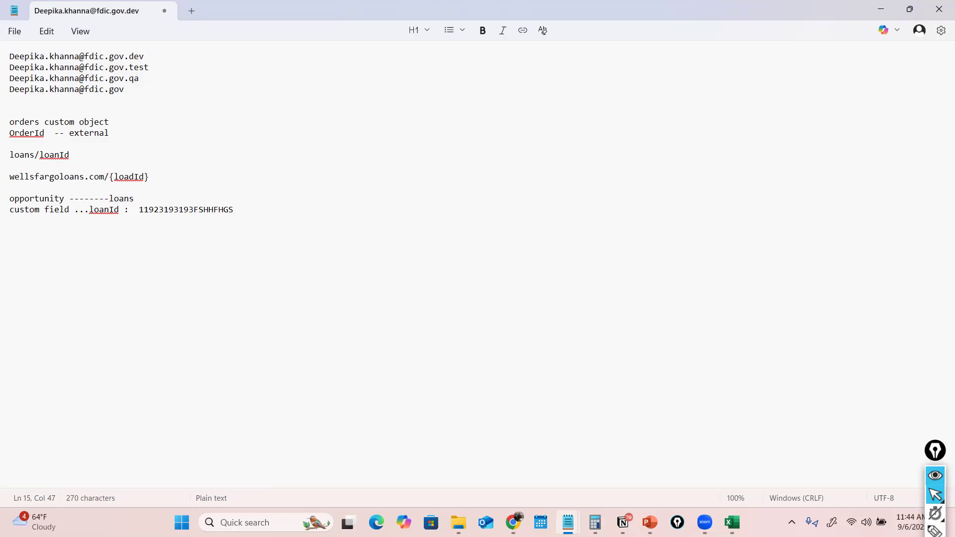
{"action": "type", "text": "ternal)"}
Add the line "formula field :" and complete it with a copy of the wellsfargoloans.com/{loadId} address
{"action": "key", "text": "Return"}
{"action": "type", "text": "fo"}
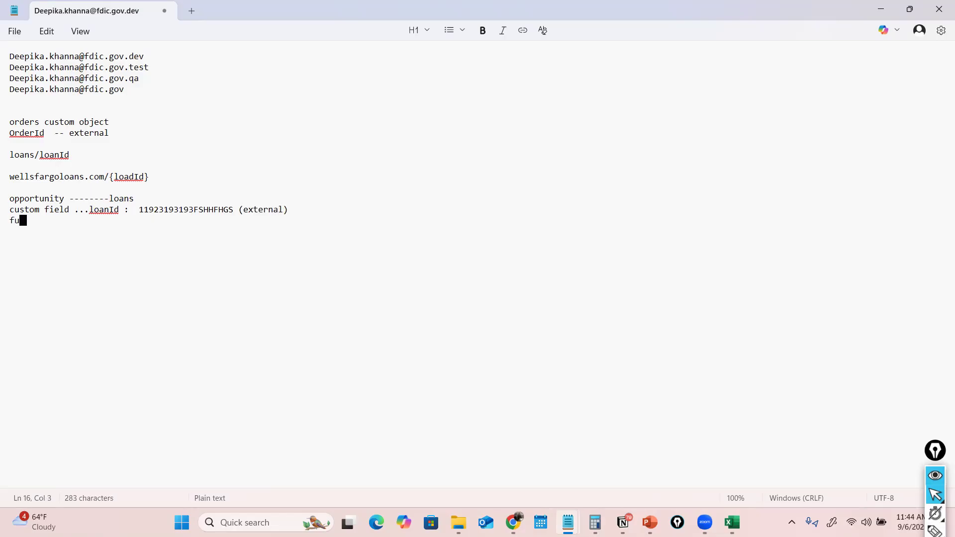
{"action": "type", "text": "rmula field : weee"}
{"action": "left_click_drag", "start_coordinate": [149, 177], "coordinate": [7, 177]}
{"action": "key", "text": "ctrl+c"}
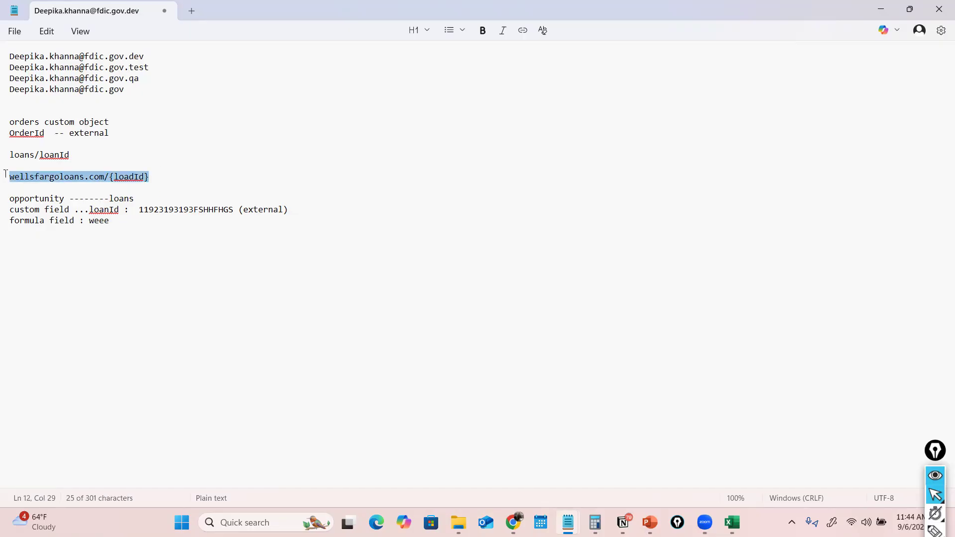
{"action": "left_click", "coordinate": [98, 222]}
{"action": "key", "text": "ctrl+v"}
Point out loadId in the formula address, the sample loan ID value and the word opportunity in the notes
{"action": "double_click", "coordinate": [208, 221]}
{"action": "double_click", "coordinate": [174, 210]}
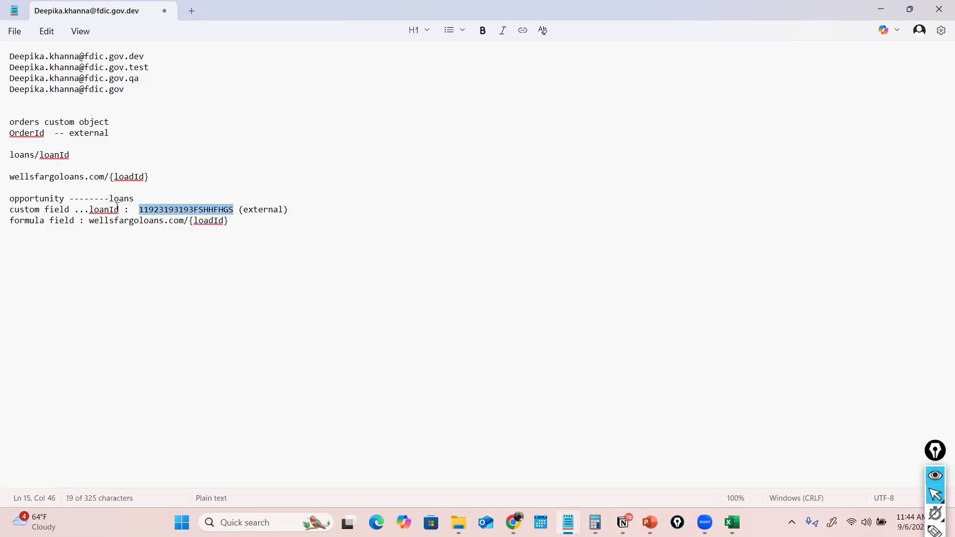
{"action": "right_click", "coordinate": [221, 221]}
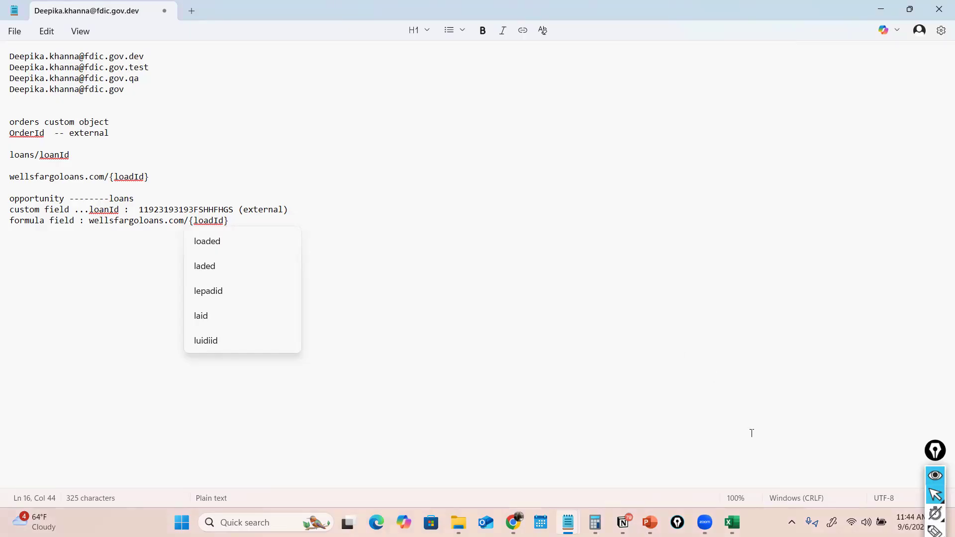
{"action": "double_click", "coordinate": [36, 198]}
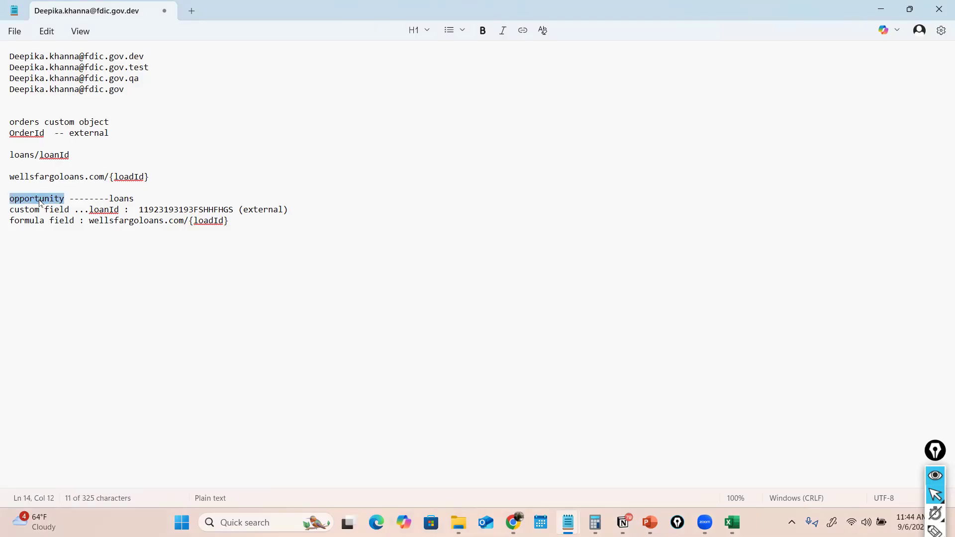
Point out the word loans, the sample loan ID value, "custom field" and "(external)" in the notes
{"action": "double_click", "coordinate": [121, 199]}
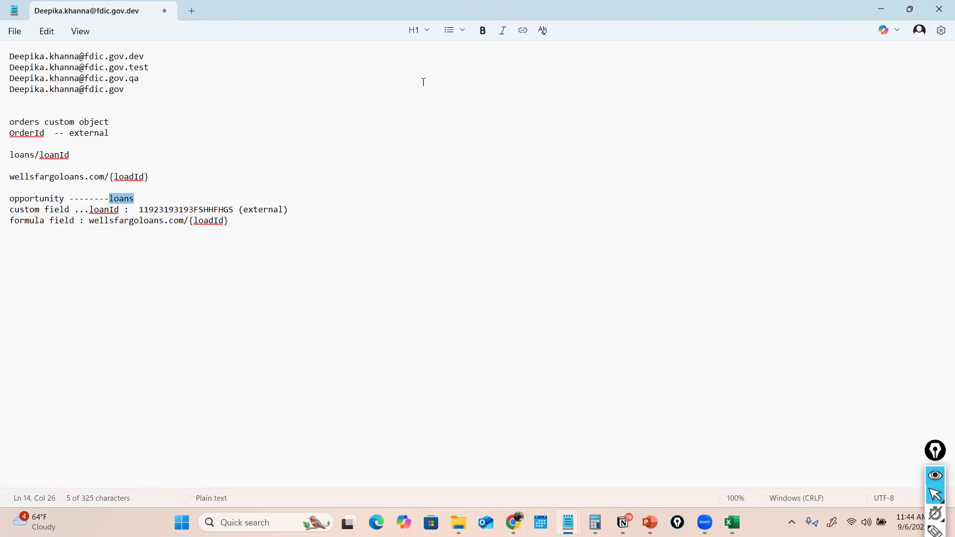
{"action": "double_click", "coordinate": [142, 209]}
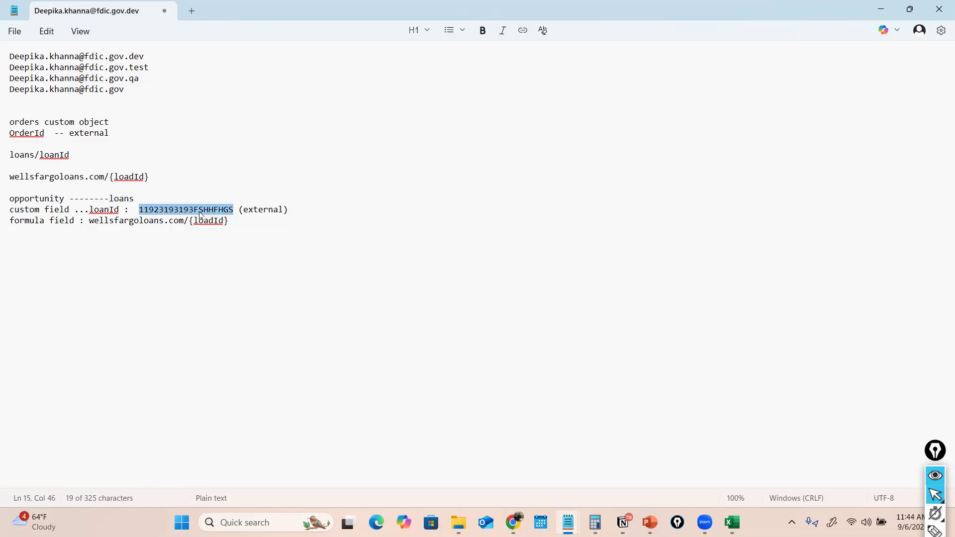
{"action": "left_click", "coordinate": [69, 210]}
{"action": "left_click_drag", "start_coordinate": [60, 211], "coordinate": [5, 213]}
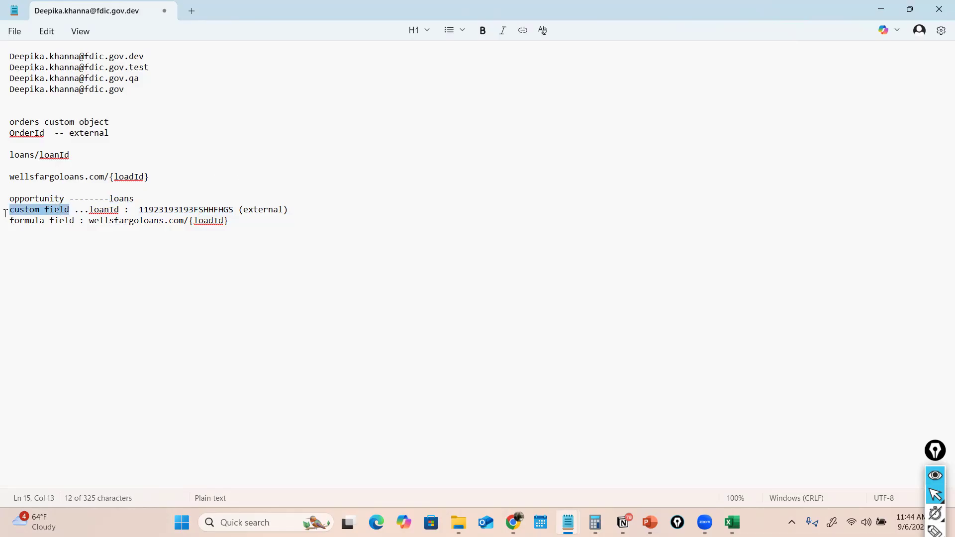
{"action": "left_click_drag", "start_coordinate": [302, 210], "coordinate": [240, 210]}
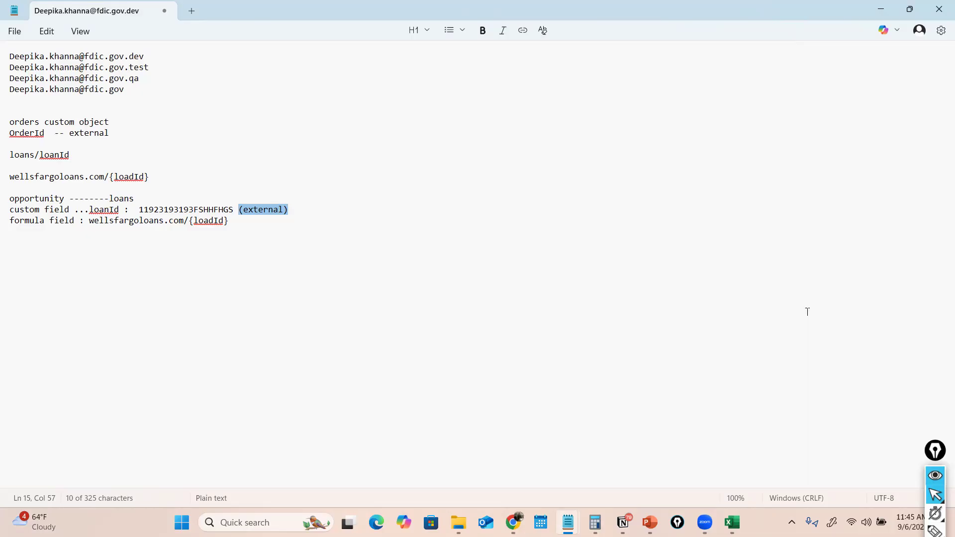
Switch back to the Account custom field form in Salesforce and point out the External ID option
{"action": "left_click", "coordinate": [883, 16]}
{"action": "scroll", "coordinate": [642, 354], "scroll_direction": "down", "scroll_amount": 2}
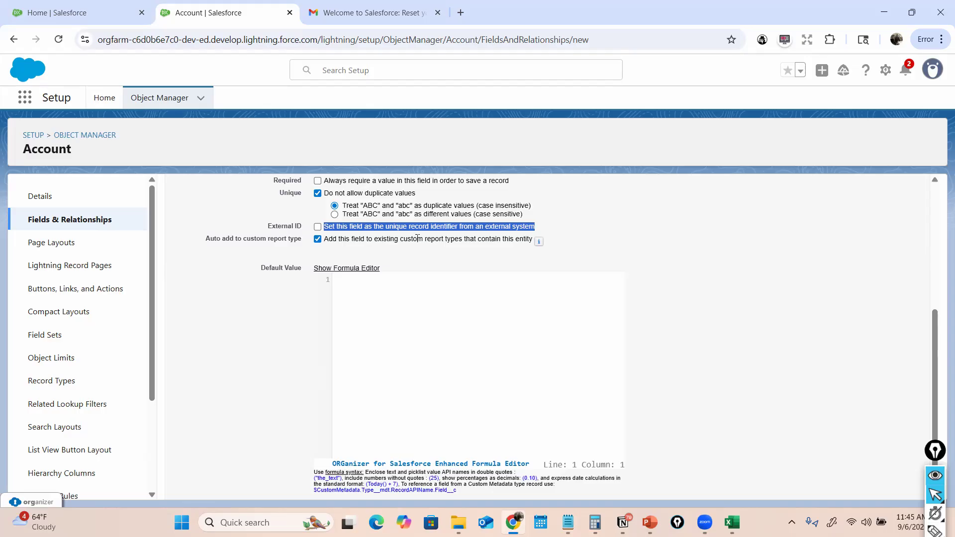
{"action": "left_click_drag", "start_coordinate": [268, 227], "coordinate": [304, 229]}
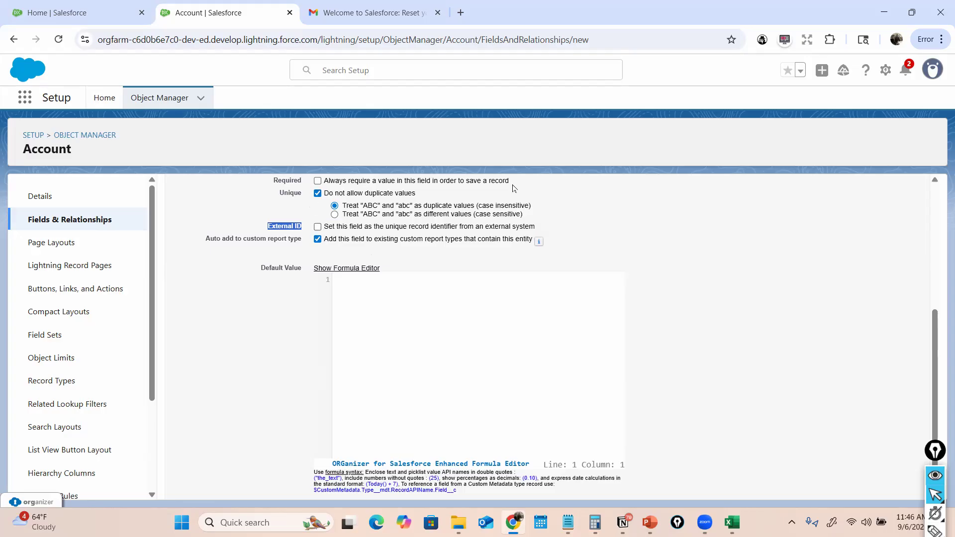
Try setting the new field as the unique record identifier from an external system
{"action": "left_click", "coordinate": [318, 227]}
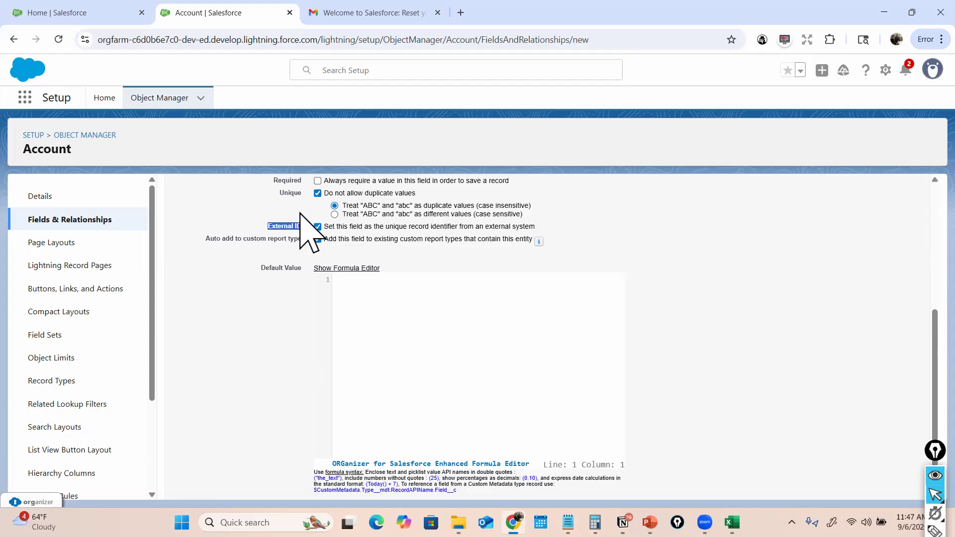
{"action": "left_click", "coordinate": [318, 227]}
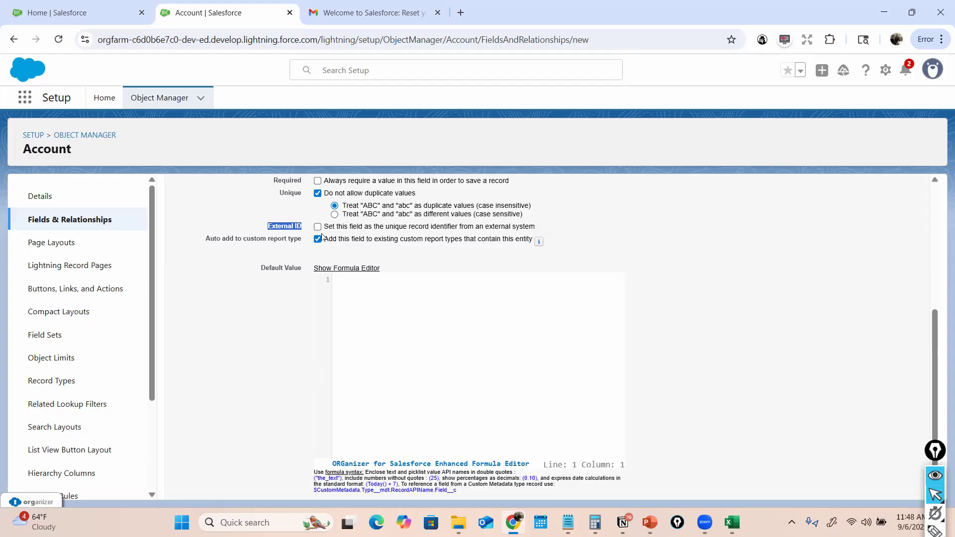
{"action": "scroll", "coordinate": [468, 293], "scroll_direction": "down", "scroll_amount": 1}
{"action": "left_click", "coordinate": [318, 194]}
{"action": "left_click", "coordinate": [318, 195]}
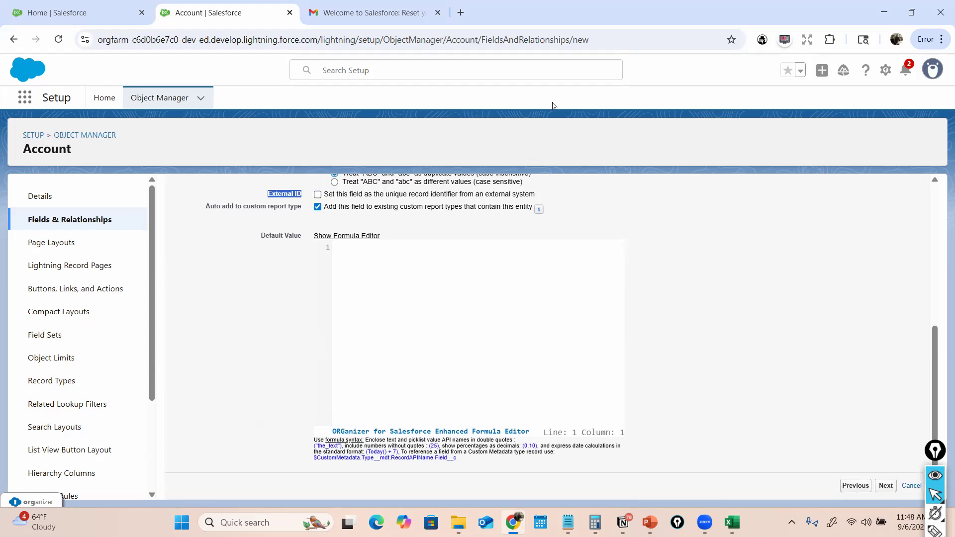
Continue to the field-level security step and review the profiles, pointing out System Admin Custom
{"action": "left_click", "coordinate": [886, 485]}
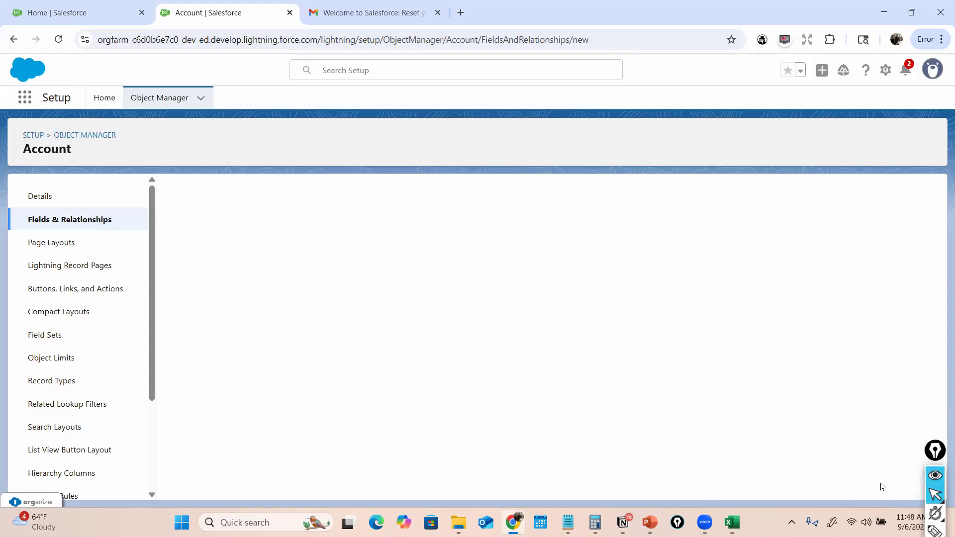
{"action": "scroll", "coordinate": [448, 398], "scroll_direction": "down", "scroll_amount": 3}
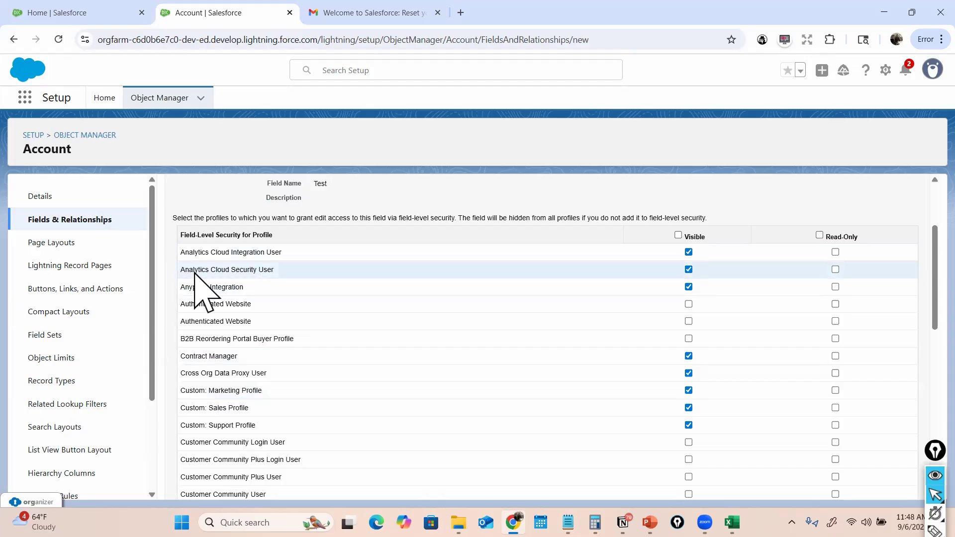
{"action": "left_click_drag", "start_coordinate": [201, 253], "coordinate": [184, 416]}
{"action": "left_click", "coordinate": [262, 421]}
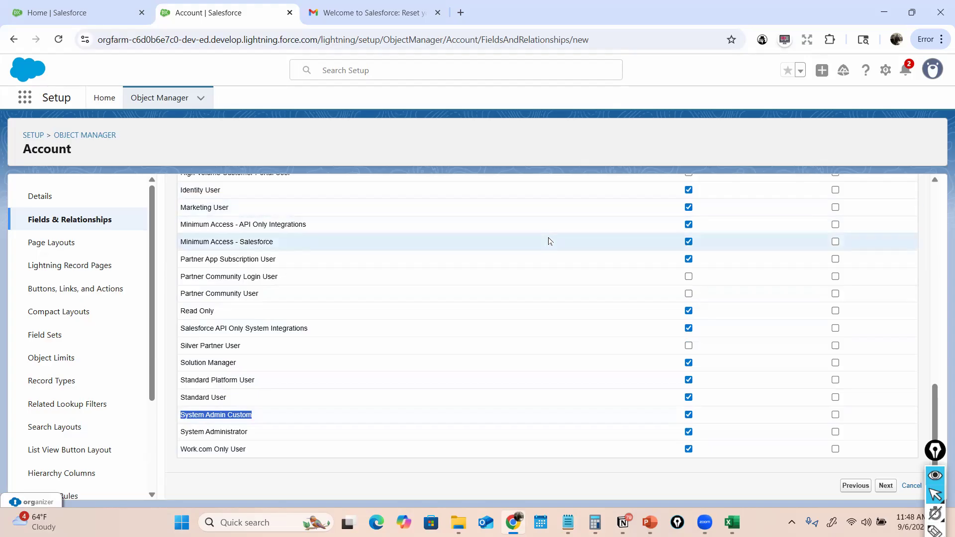
{"action": "scroll", "coordinate": [318, 298], "scroll_direction": "up", "scroll_amount": 10}
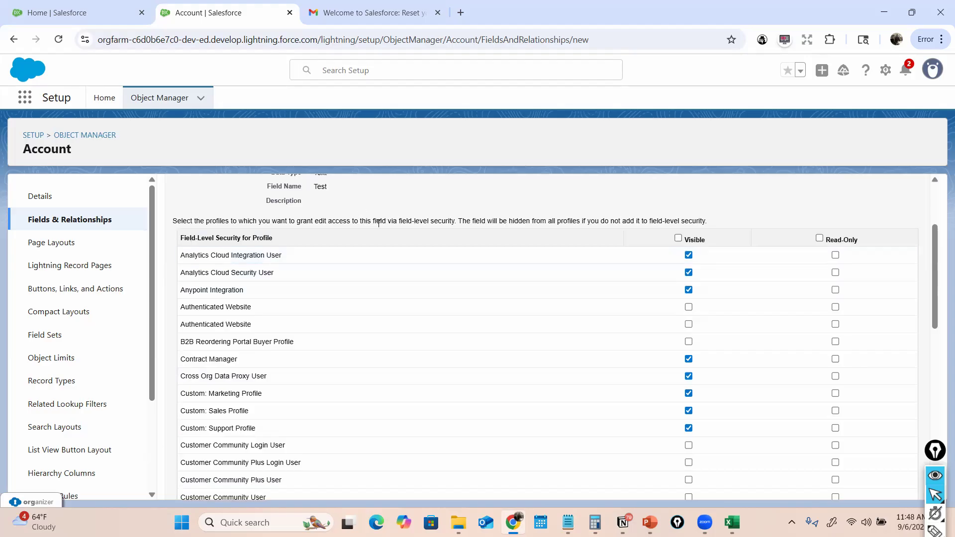
Make the Test field visible to all profiles with read-only off, and save it on all Account page layouts
{"action": "left_click", "coordinate": [678, 238]}
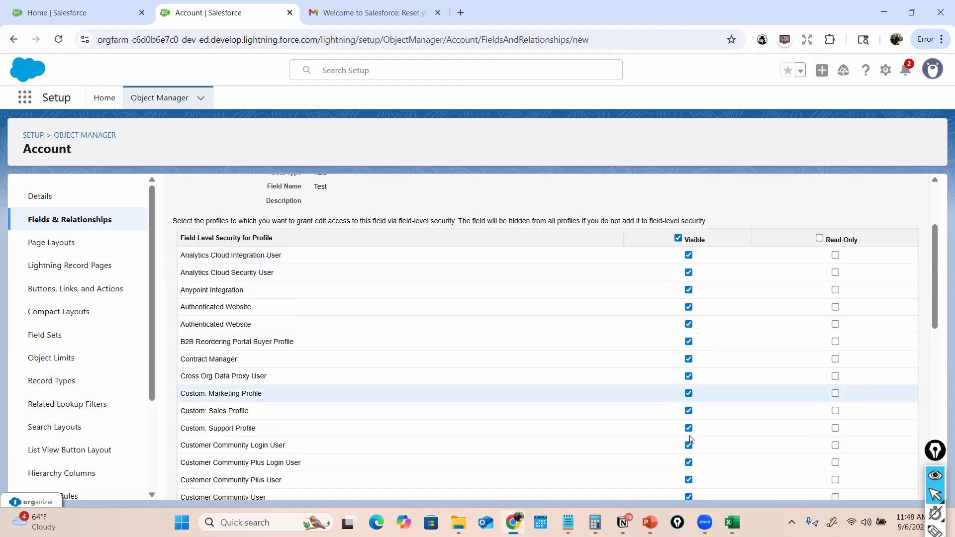
{"action": "scroll", "coordinate": [690, 439], "scroll_direction": "down", "scroll_amount": 4}
{"action": "scroll", "coordinate": [836, 255], "scroll_direction": "up", "scroll_amount": 5}
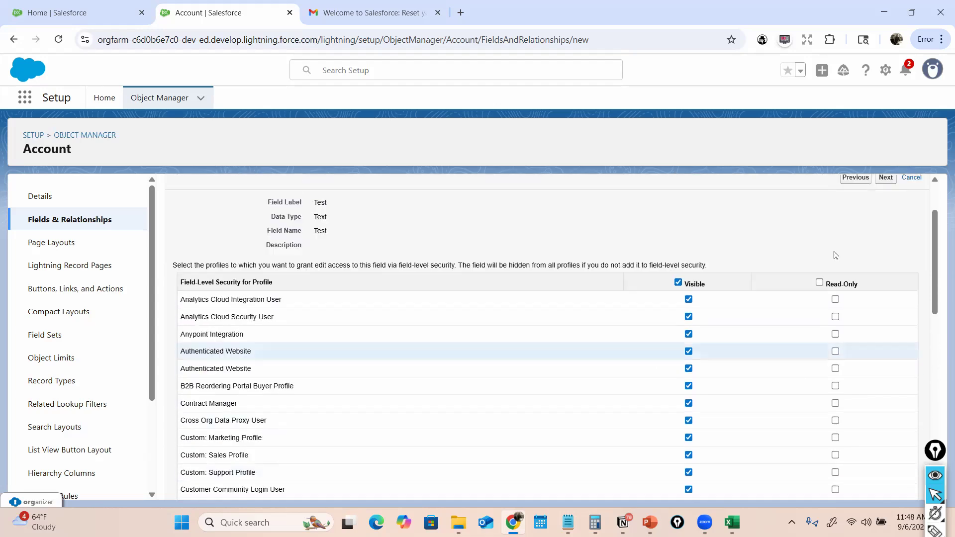
{"action": "scroll", "coordinate": [835, 255], "scroll_direction": "up", "scroll_amount": 1}
{"action": "left_click", "coordinate": [820, 301]}
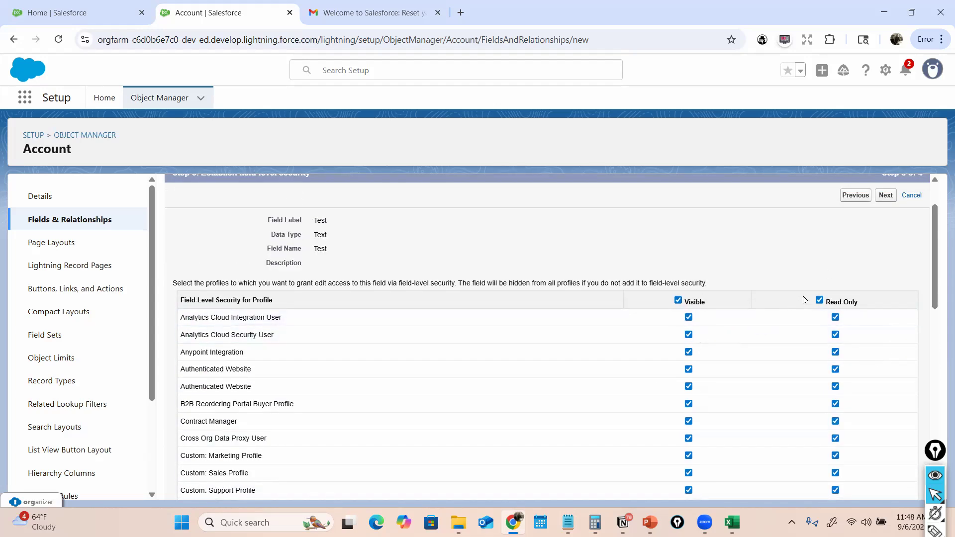
{"action": "left_click", "coordinate": [820, 301]}
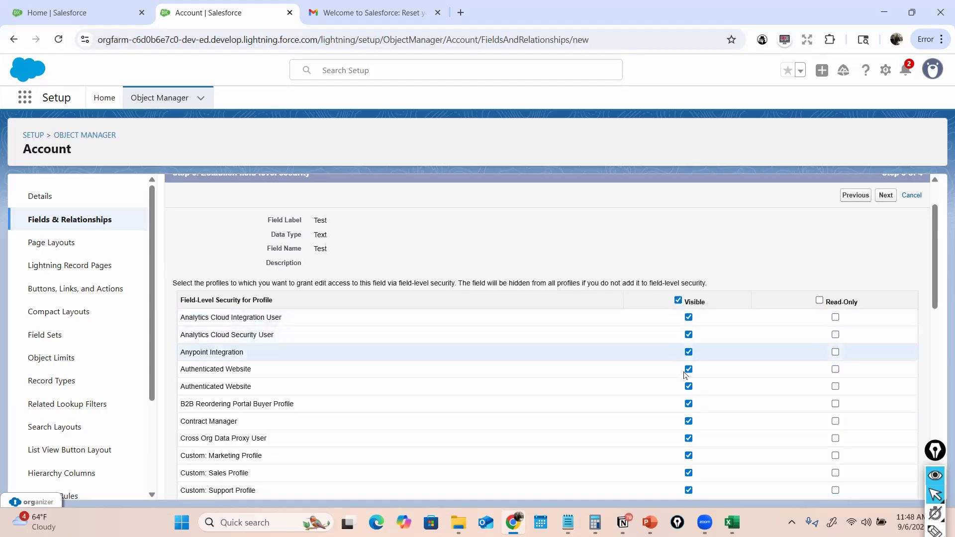
{"action": "left_click", "coordinate": [883, 196]}
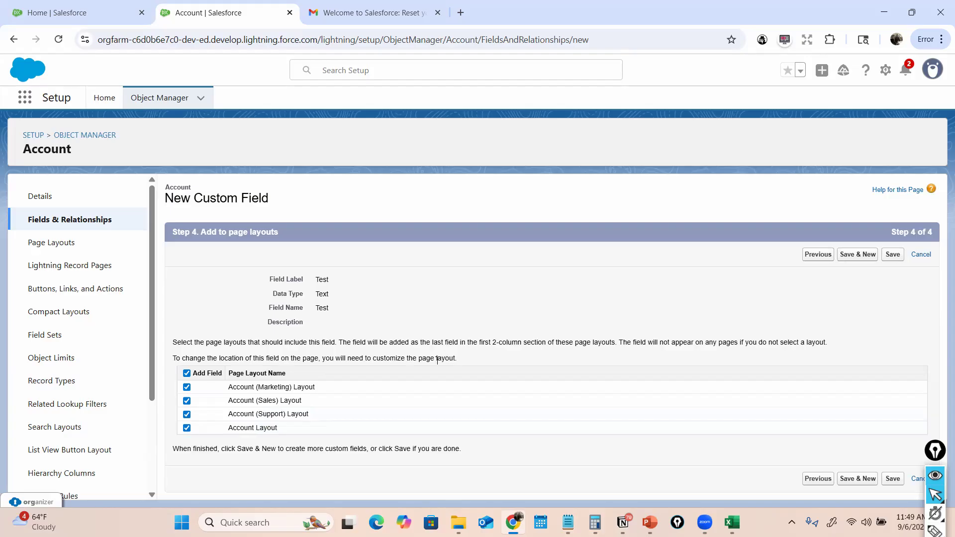
{"action": "left_click", "coordinate": [893, 254]}
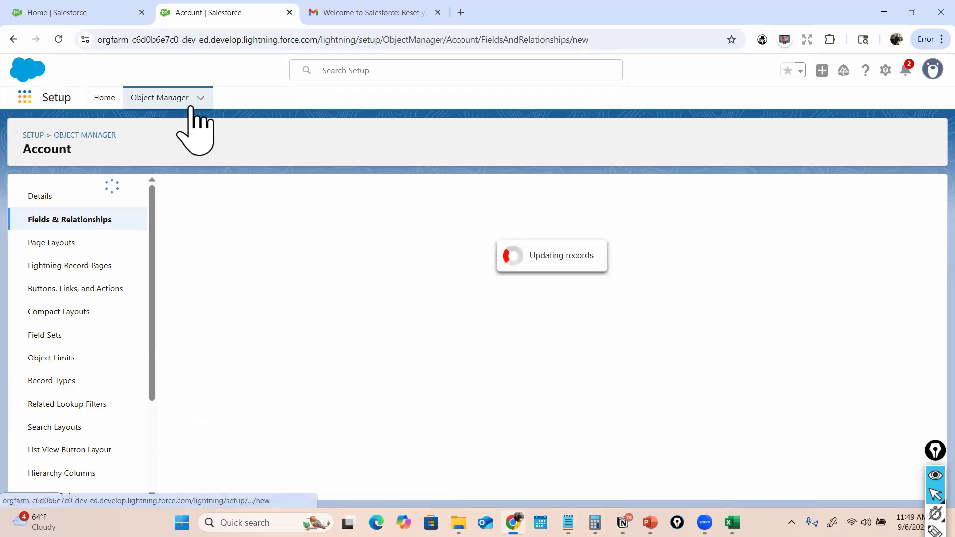
Open the Accounts page and start a new account record
{"action": "left_click", "coordinate": [26, 99]}
{"action": "type", "text": "Account"}
{"action": "left_click", "coordinate": [31, 232]}
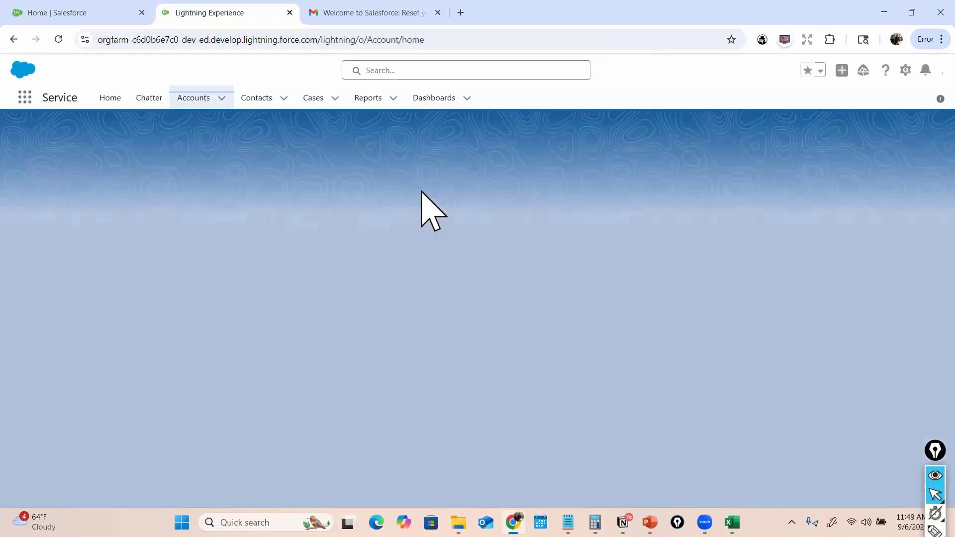
{"action": "key", "text": "ctrl+f"}
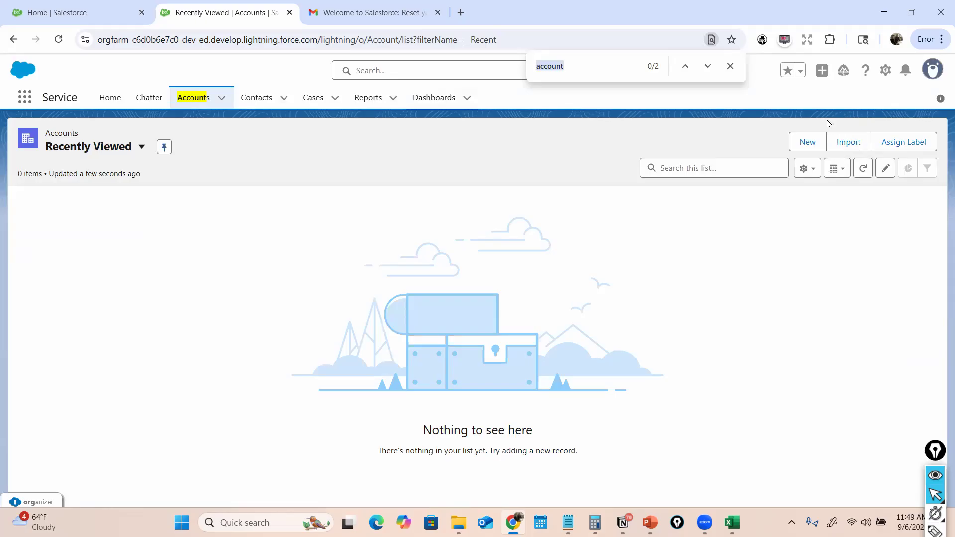
{"action": "left_click", "coordinate": [807, 143]}
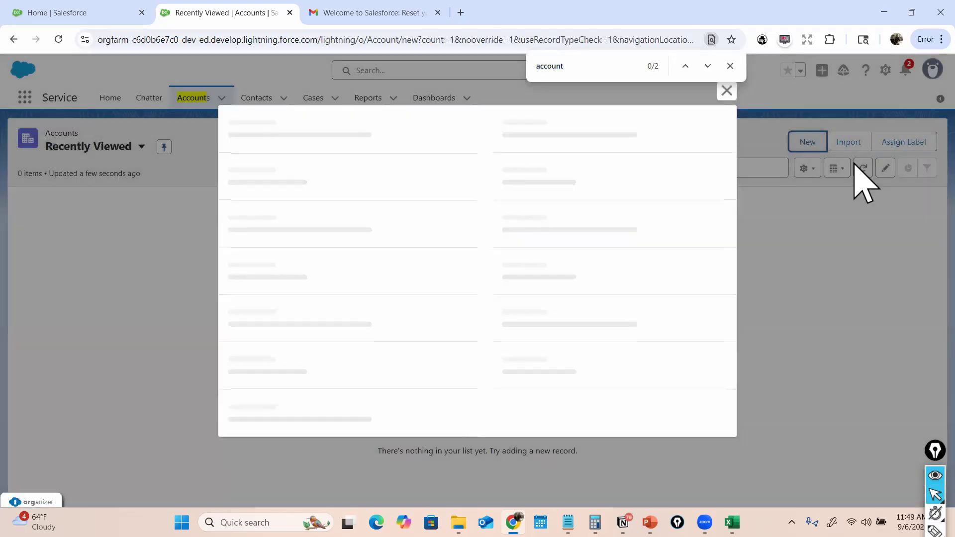
Find "test" in the new account form to locate the custom field, and close the form without saving
{"action": "left_click", "coordinate": [565, 68]}
{"action": "key", "text": "ctrl+a"}
{"action": "type", "text": "test"}
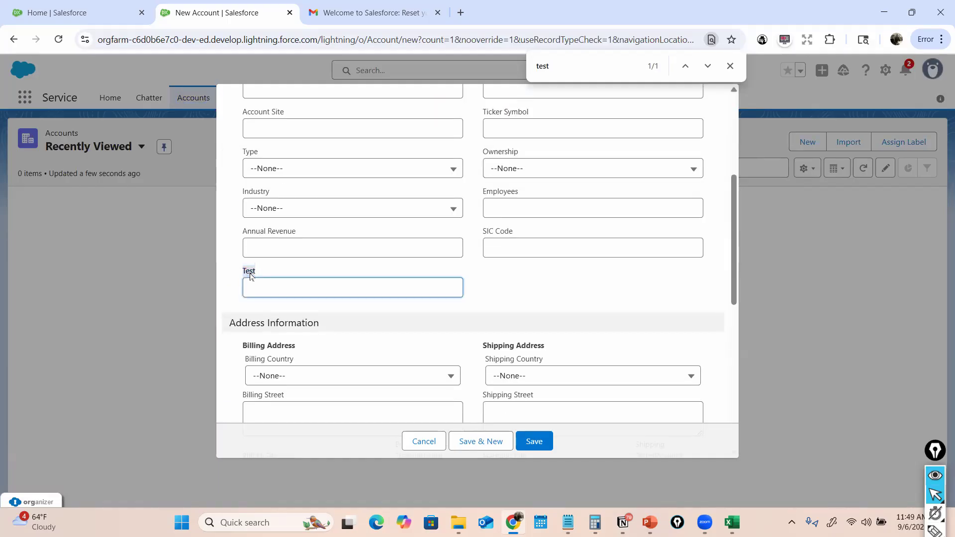
{"action": "key", "text": "Escape"}
{"action": "left_click", "coordinate": [132, 232]}
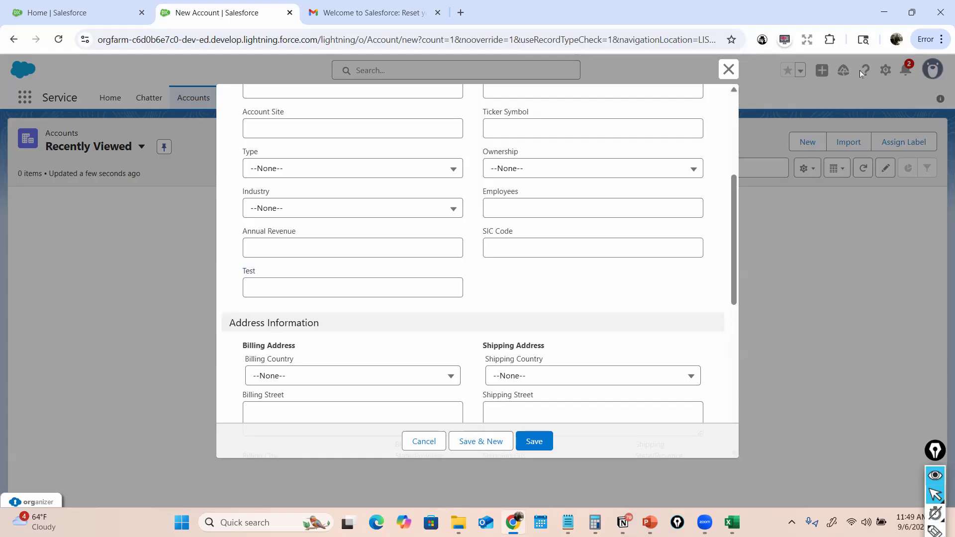
{"action": "left_click", "coordinate": [729, 69]}
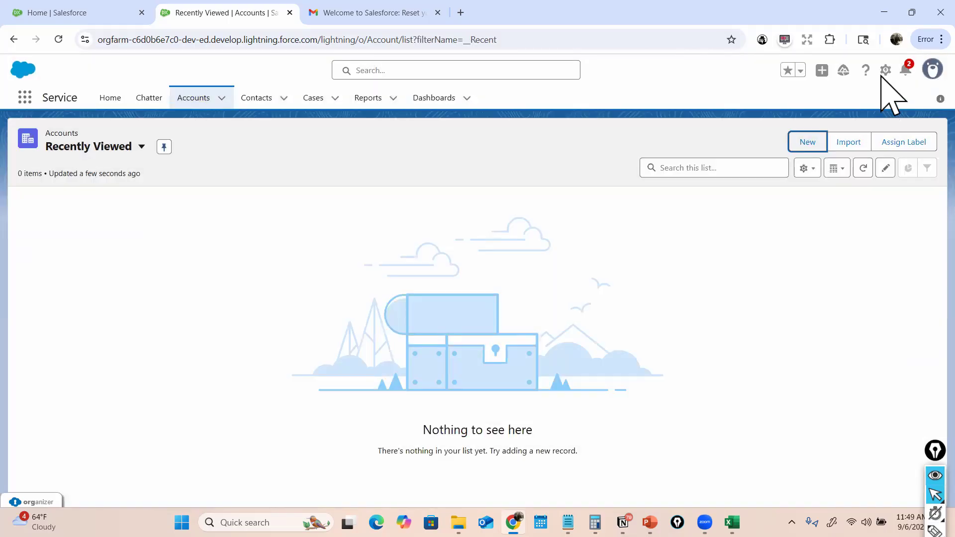
Open Setup and go to the Account object's Fields & Relationships in Object Manager
{"action": "left_click", "coordinate": [885, 70]}
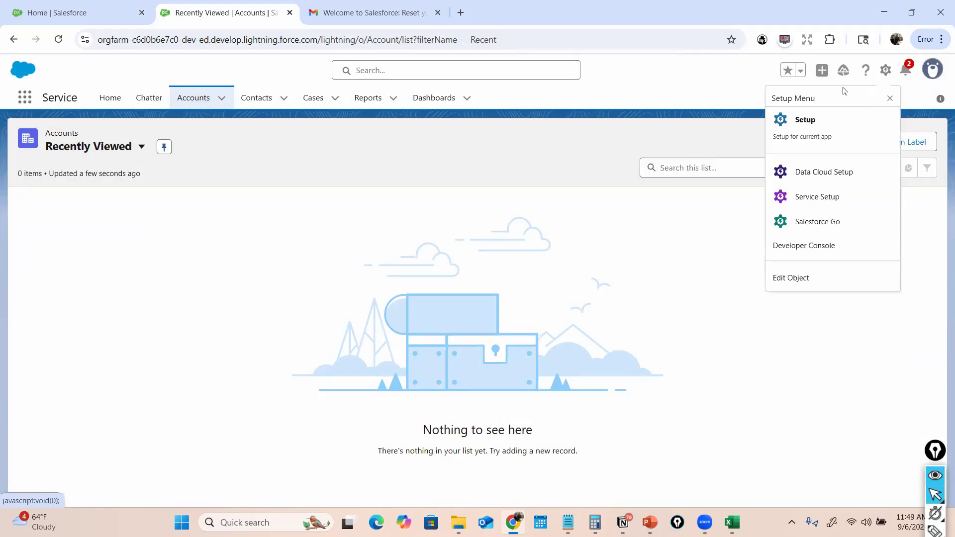
{"action": "left_click", "coordinate": [816, 130]}
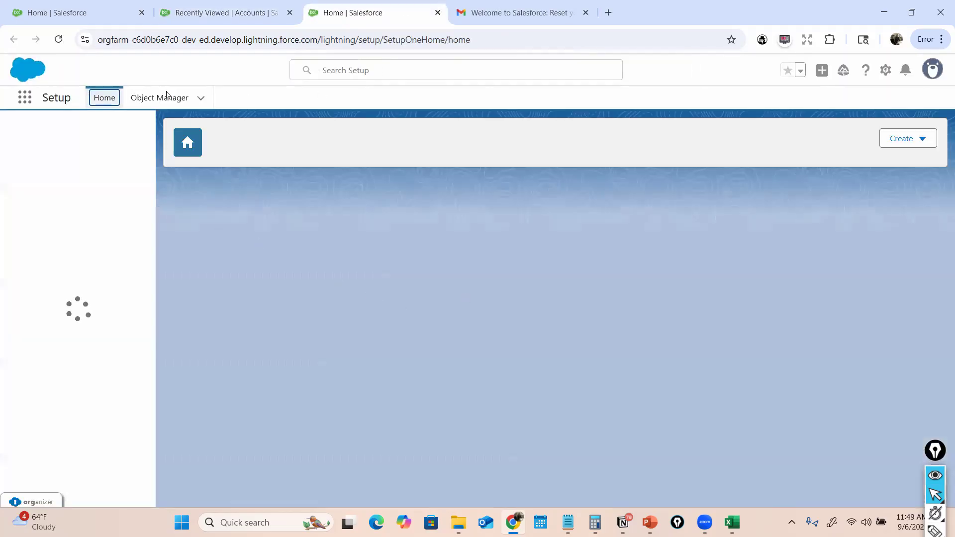
{"action": "left_click", "coordinate": [169, 98]}
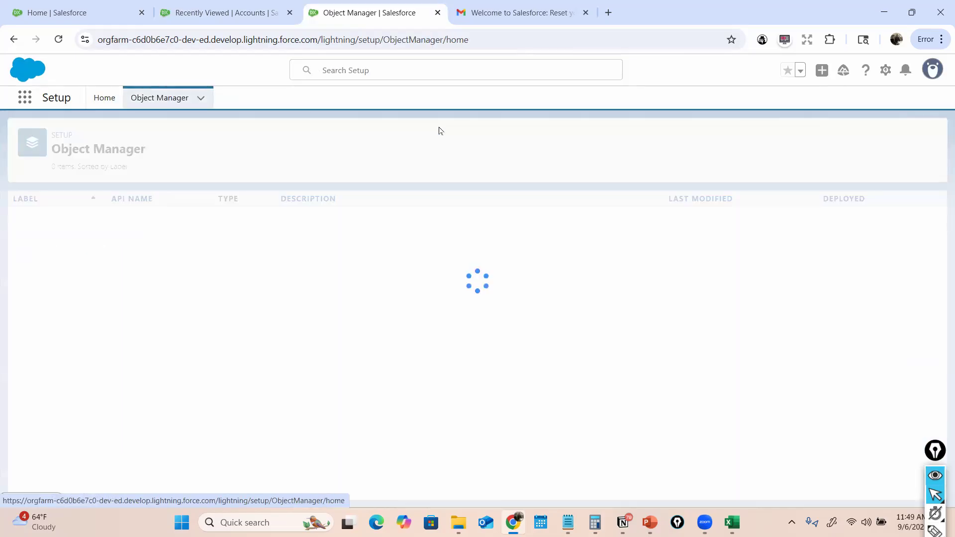
{"action": "left_click", "coordinate": [20, 218]}
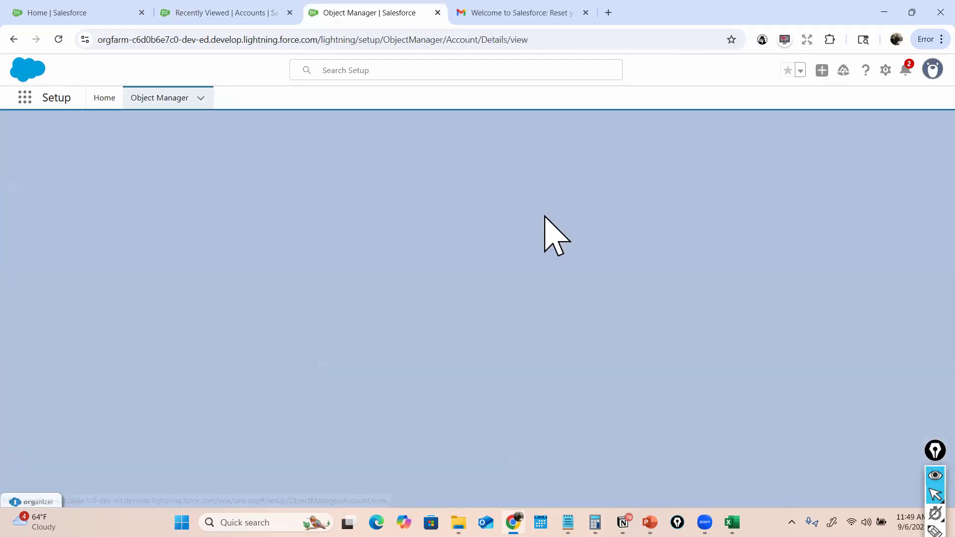
{"action": "left_click", "coordinate": [59, 219]}
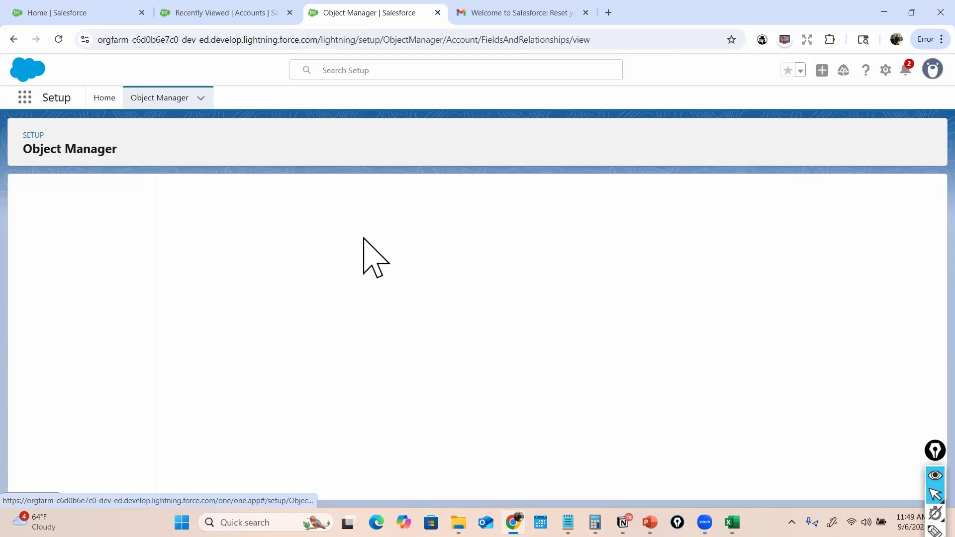
Search the Account fields for "test" and delete the Test field, reading the 15-day undelete notice before confirming
{"action": "left_click", "coordinate": [597, 195]}
{"action": "type", "text": "test"}
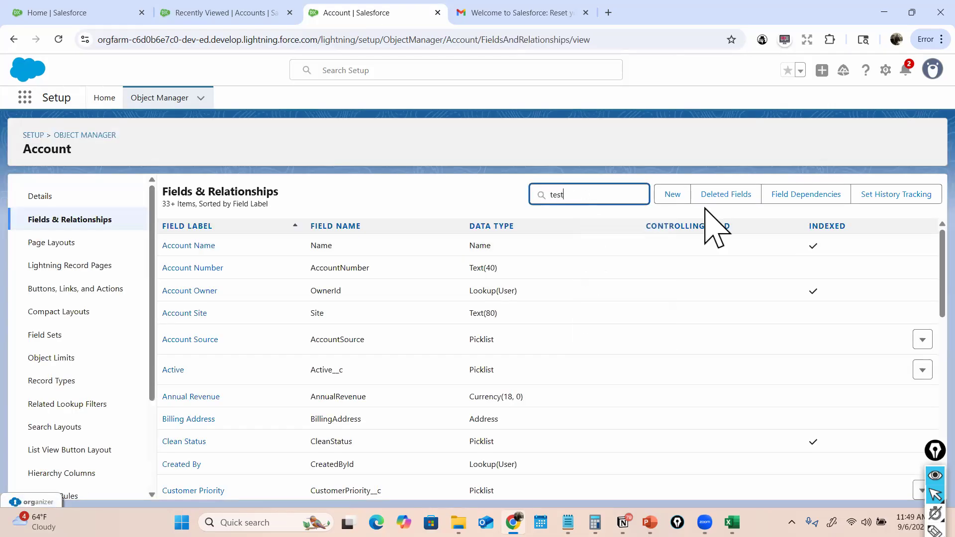
{"action": "left_click", "coordinate": [932, 250]}
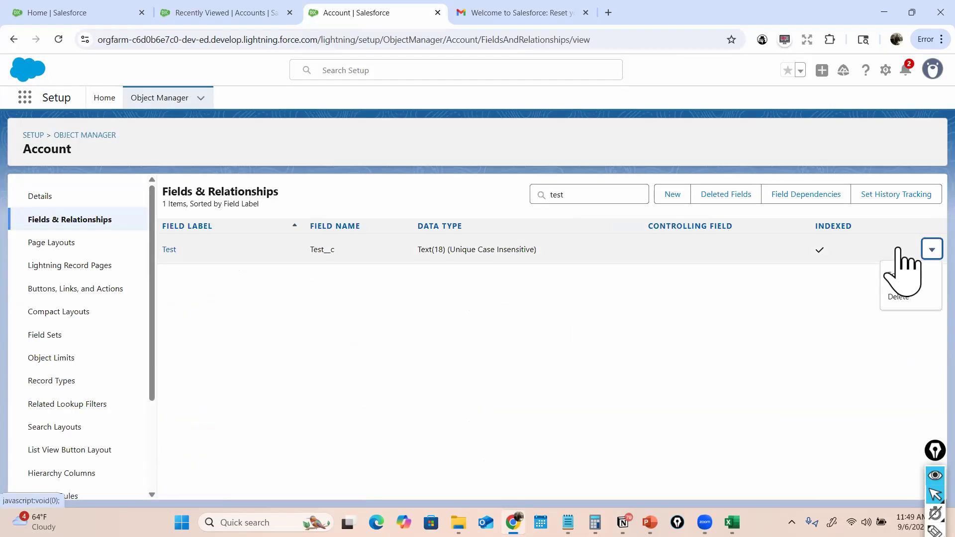
{"action": "left_click", "coordinate": [902, 297]}
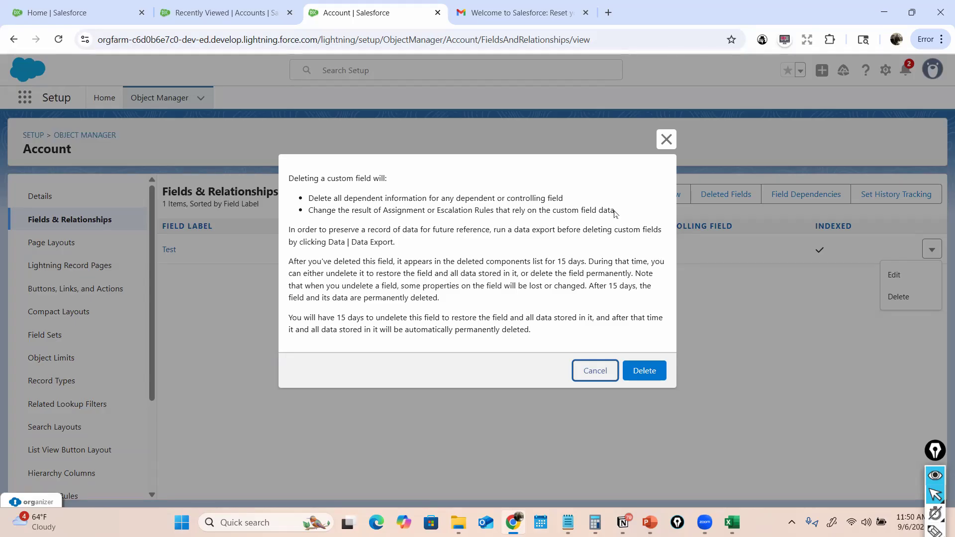
{"action": "left_click_drag", "start_coordinate": [309, 178], "coordinate": [580, 317]}
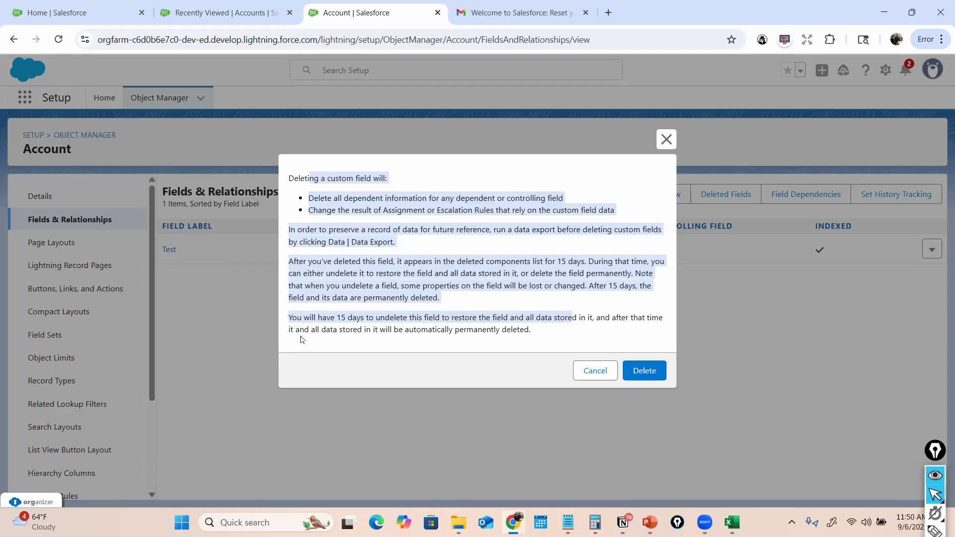
{"action": "left_click_drag", "start_coordinate": [535, 331], "coordinate": [294, 341]}
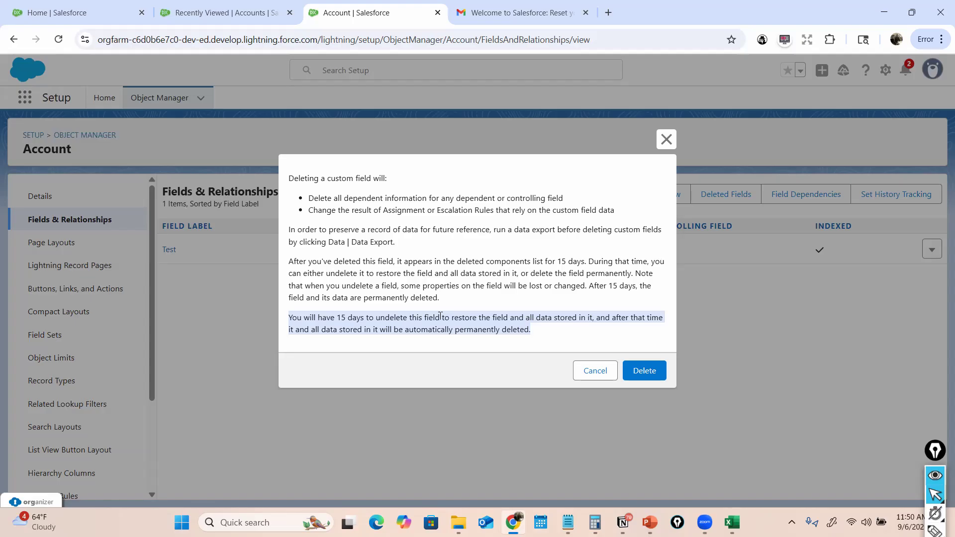
{"action": "left_click", "coordinate": [652, 375]}
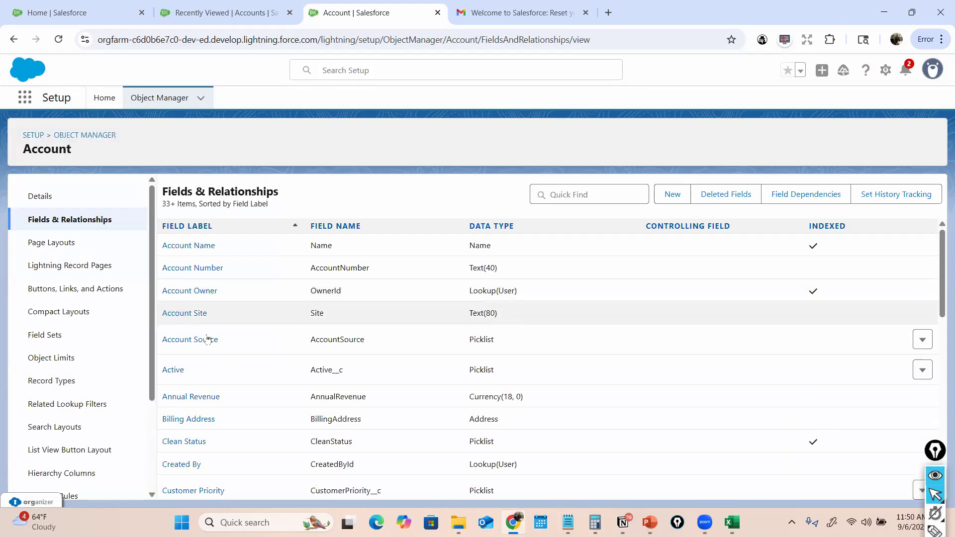
View the Account object's deleted fields, and start a new account record from the Accounts page
{"action": "left_click", "coordinate": [724, 197]}
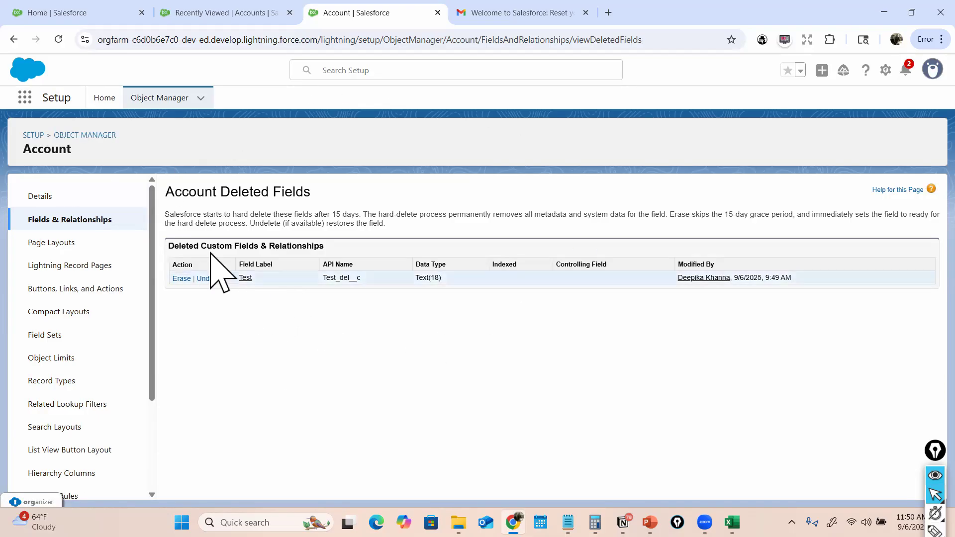
{"action": "left_click", "coordinate": [28, 101]}
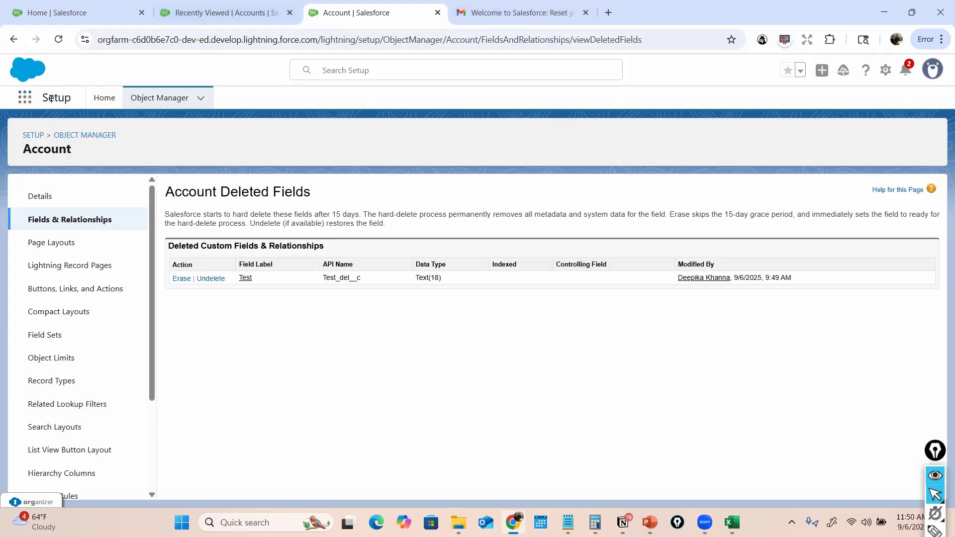
{"action": "type", "text": "Accoun"}
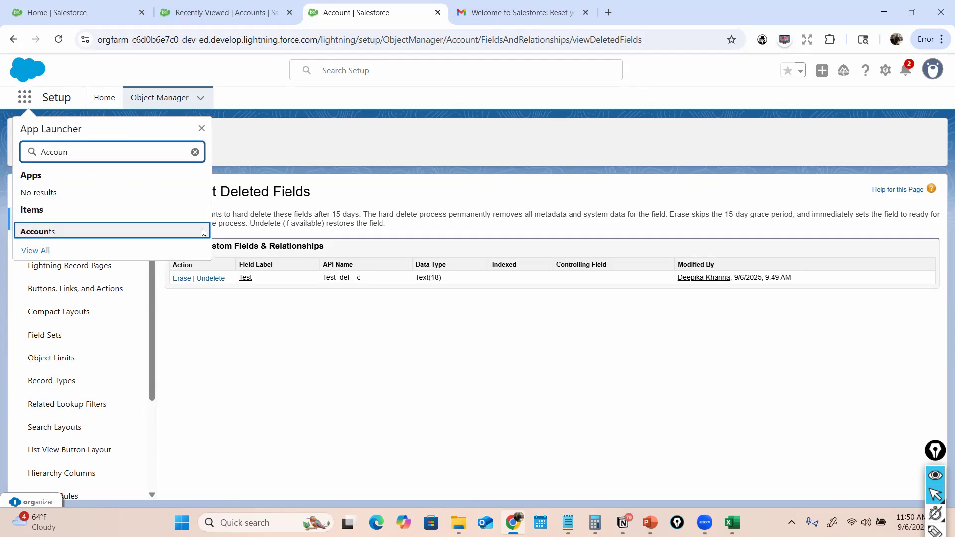
{"action": "left_click", "coordinate": [47, 232]}
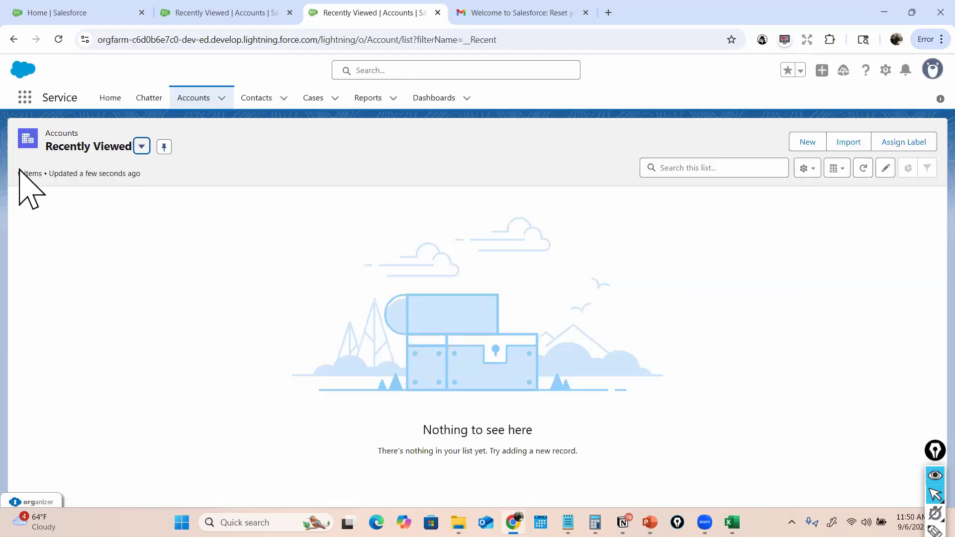
{"action": "left_click", "coordinate": [806, 142]}
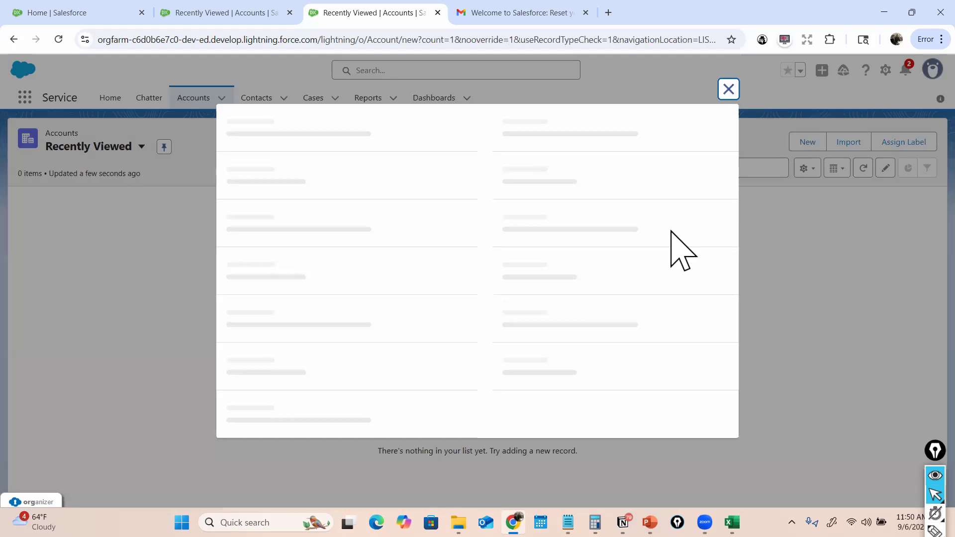
Find "test" in the new account form, check for the label again after reloading the page, and close the form without saving
{"action": "key", "text": "ctrl+f"}
{"action": "type", "text": "test"}
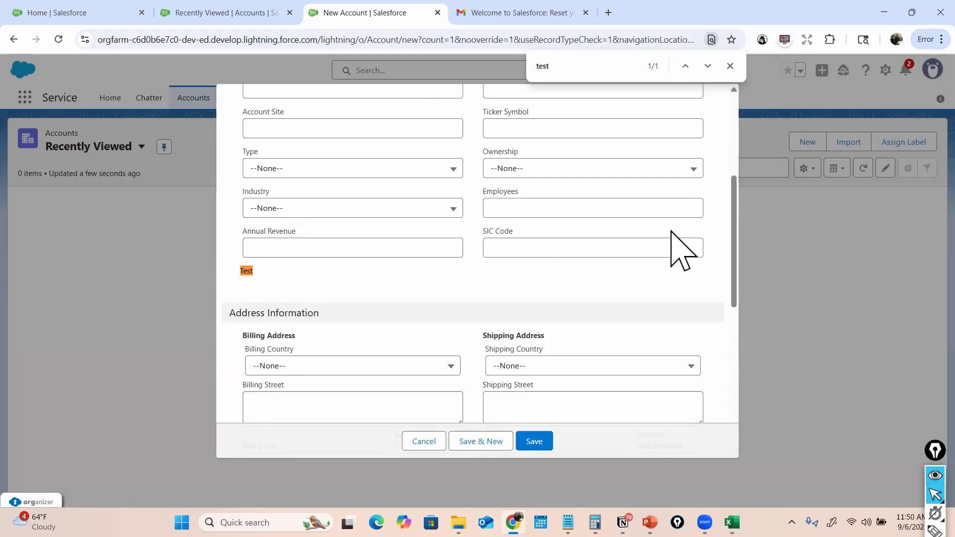
{"action": "left_click", "coordinate": [102, 39]}
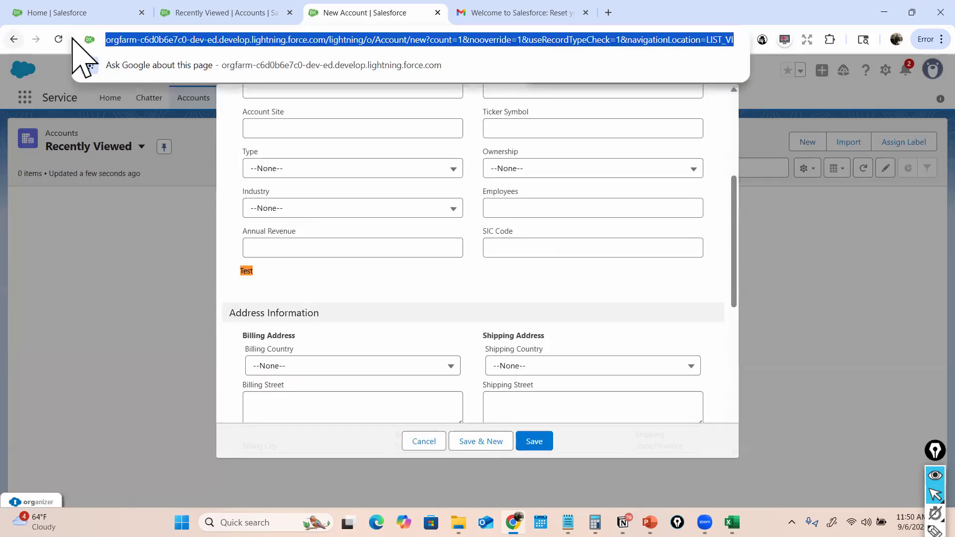
{"action": "left_click", "coordinate": [59, 39]}
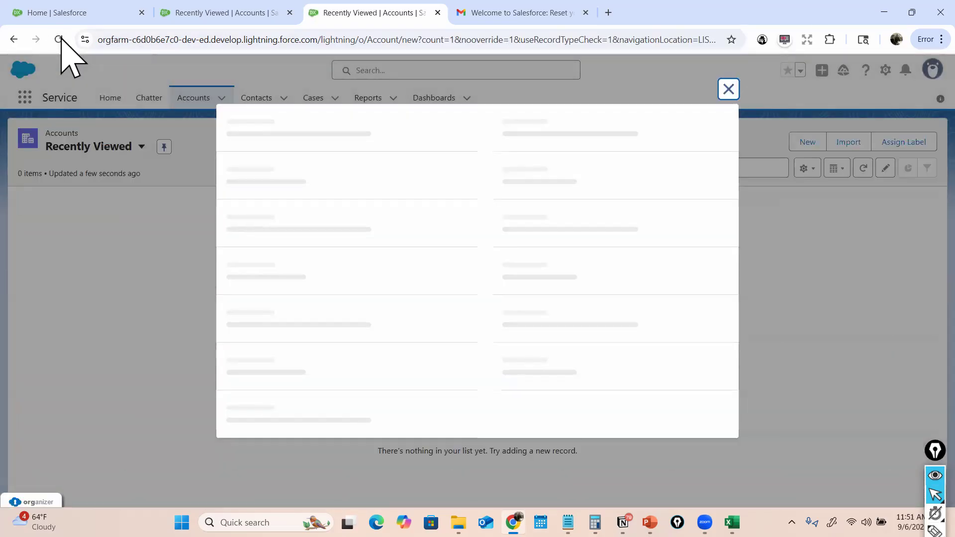
{"action": "scroll", "coordinate": [285, 284], "scroll_direction": "down", "scroll_amount": 5}
{"action": "scroll", "coordinate": [285, 284], "scroll_direction": "up", "scroll_amount": 4}
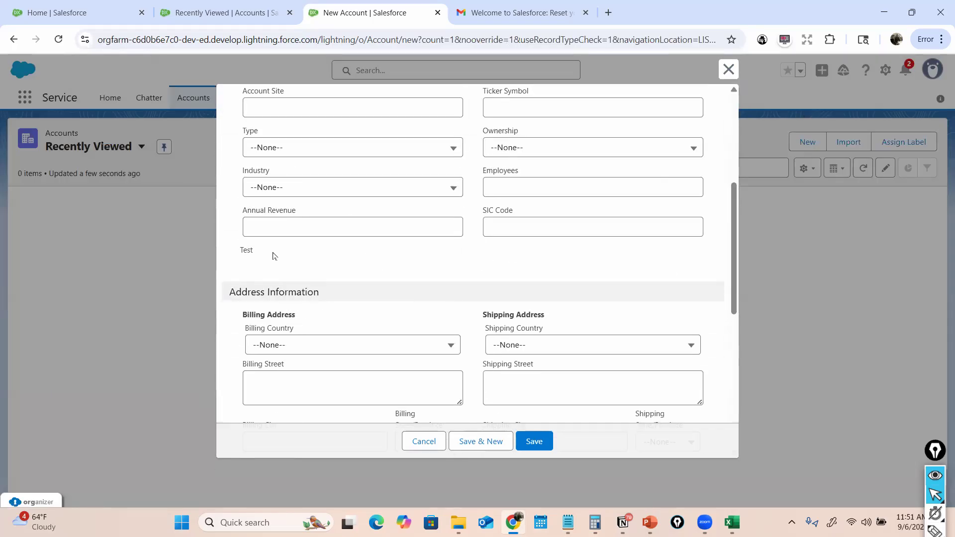
{"action": "left_click", "coordinate": [728, 69]}
Reload the Accounts page with the browser's developer tools open, and close the tools
{"action": "right_click", "coordinate": [152, 294]}
{"action": "left_click", "coordinate": [198, 283]}
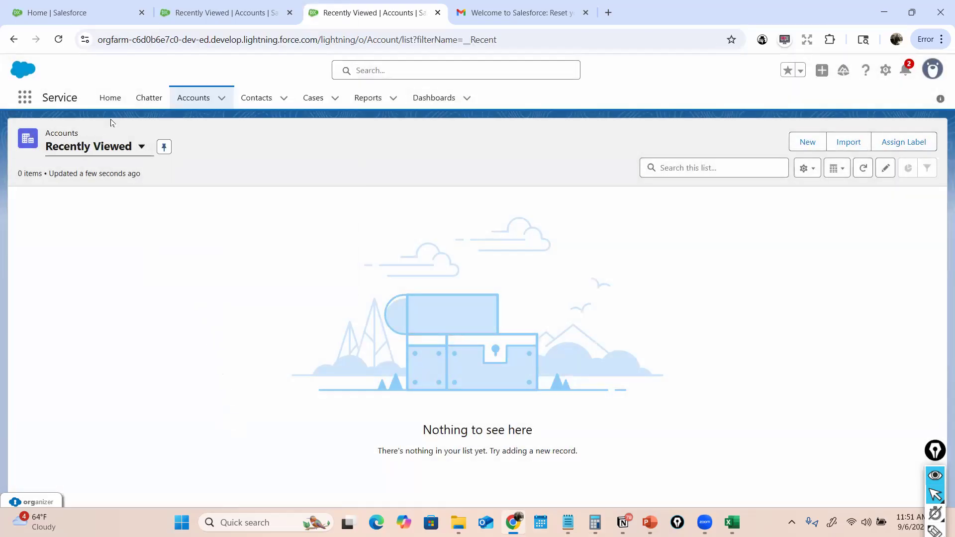
{"action": "right_click", "coordinate": [207, 276]}
{"action": "left_click", "coordinate": [250, 488]}
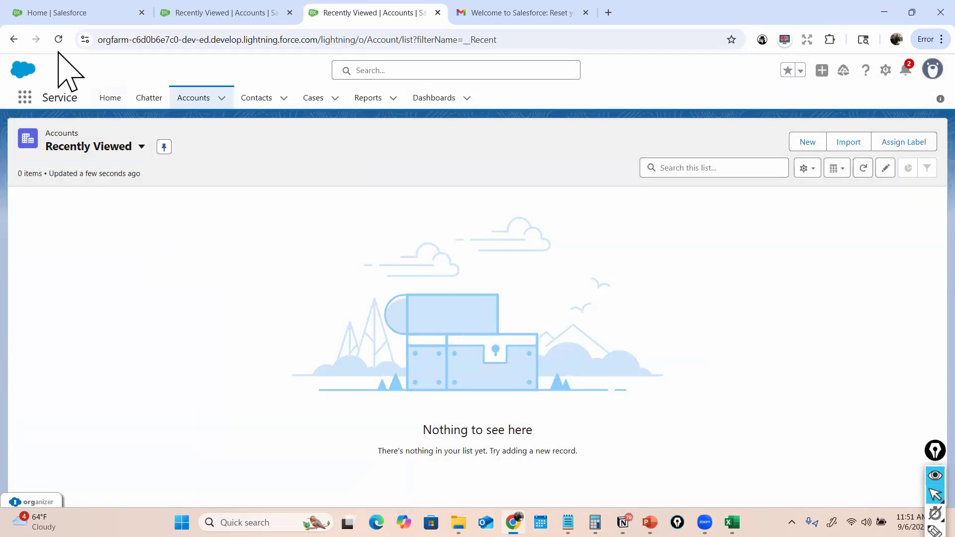
{"action": "right_click", "coordinate": [58, 40]}
{"action": "left_click", "coordinate": [102, 100]}
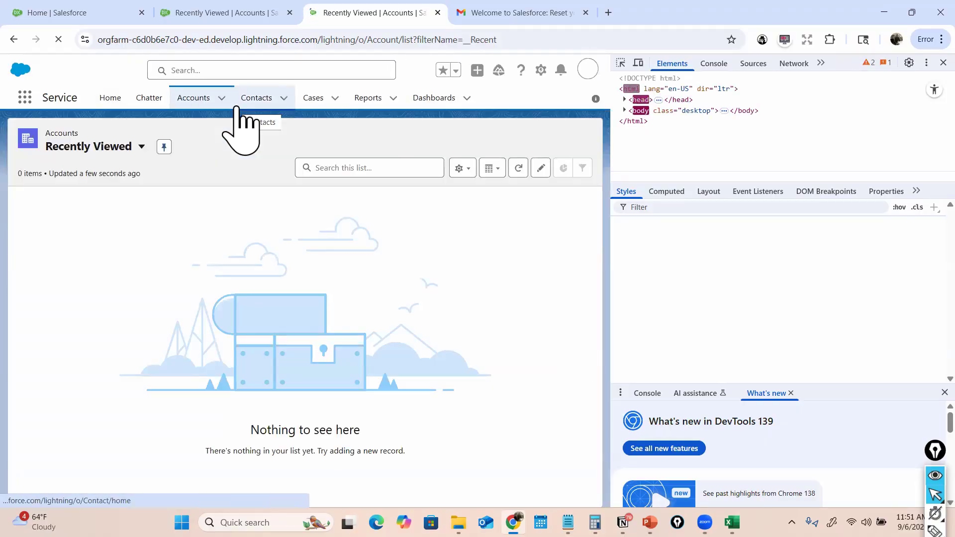
{"action": "left_click", "coordinate": [943, 62]}
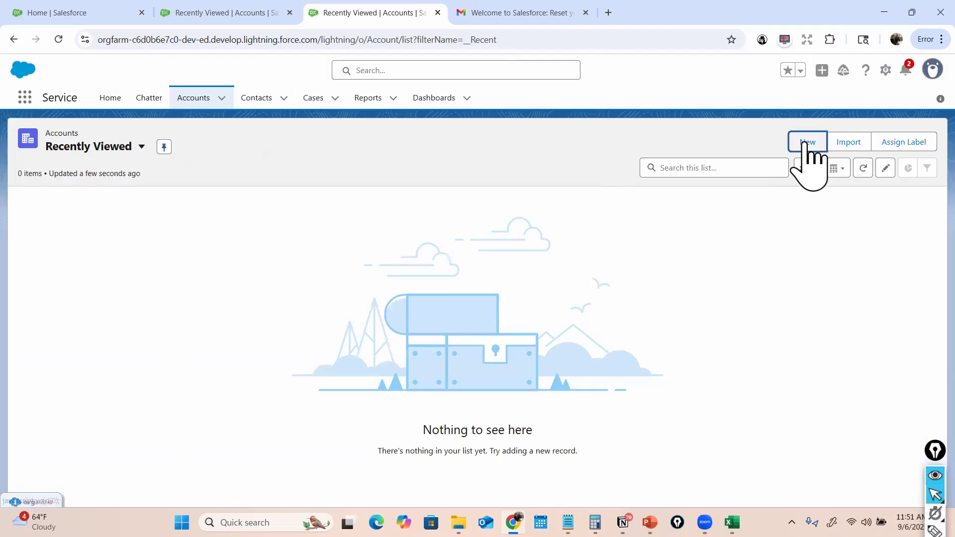
Check a fresh new account form for the deleted Test field's label, and close the form without saving
{"action": "left_click", "coordinate": [804, 142]}
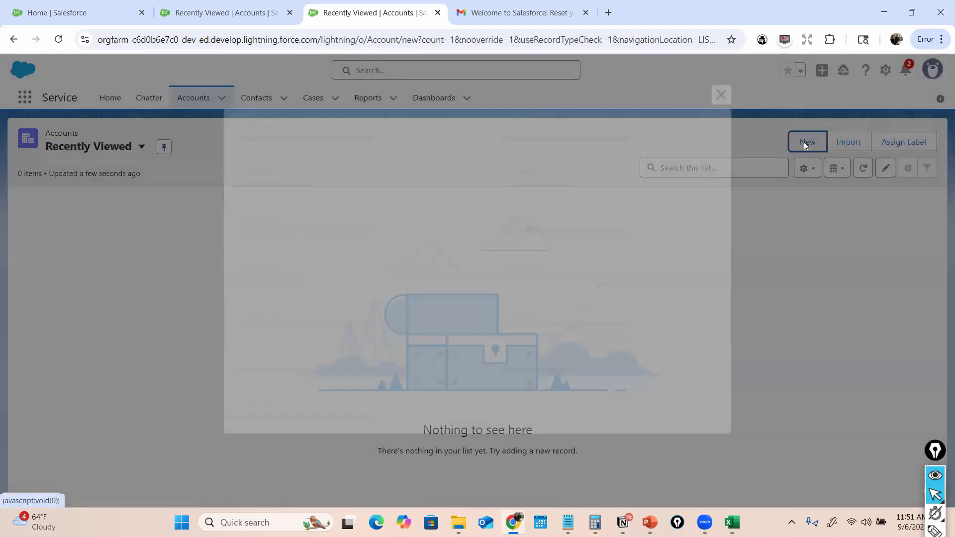
{"action": "scroll", "coordinate": [438, 219], "scroll_direction": "down", "scroll_amount": 5}
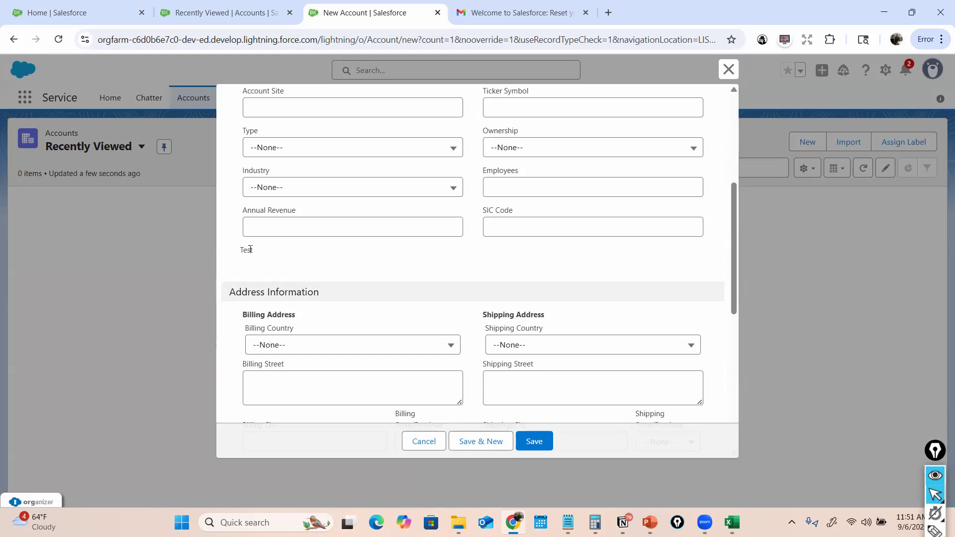
{"action": "left_click", "coordinate": [728, 69]}
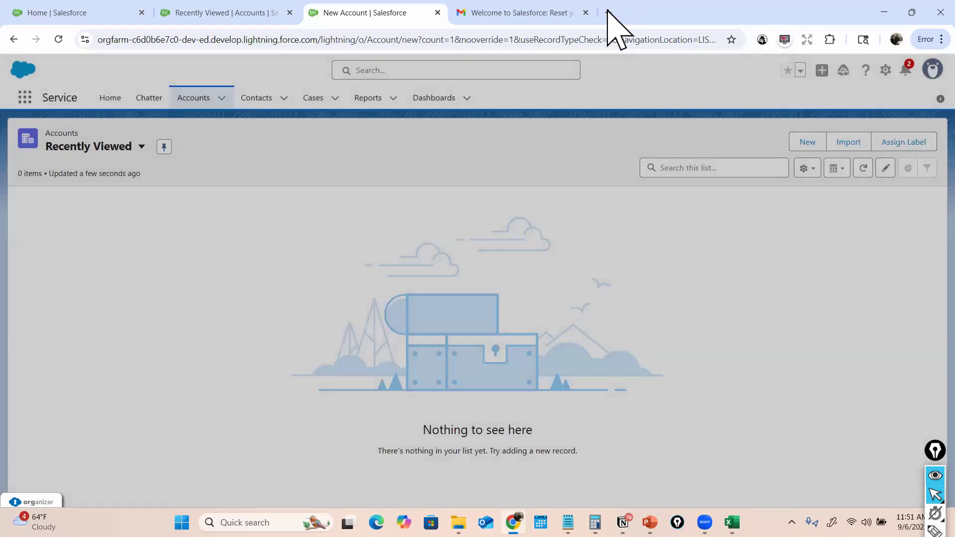
Ask ChatGPT in a new tab: "i have deleted a field from salesforce but i still see the name reflected on the page layout"
{"action": "key", "text": "ctrl+t"}
{"action": "type", "text": "ch"}
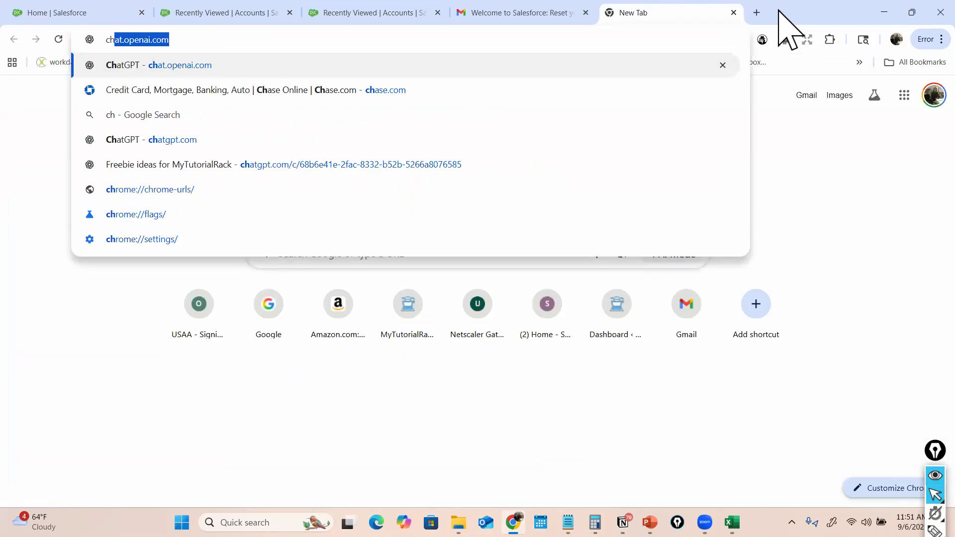
{"action": "key", "text": "Return"}
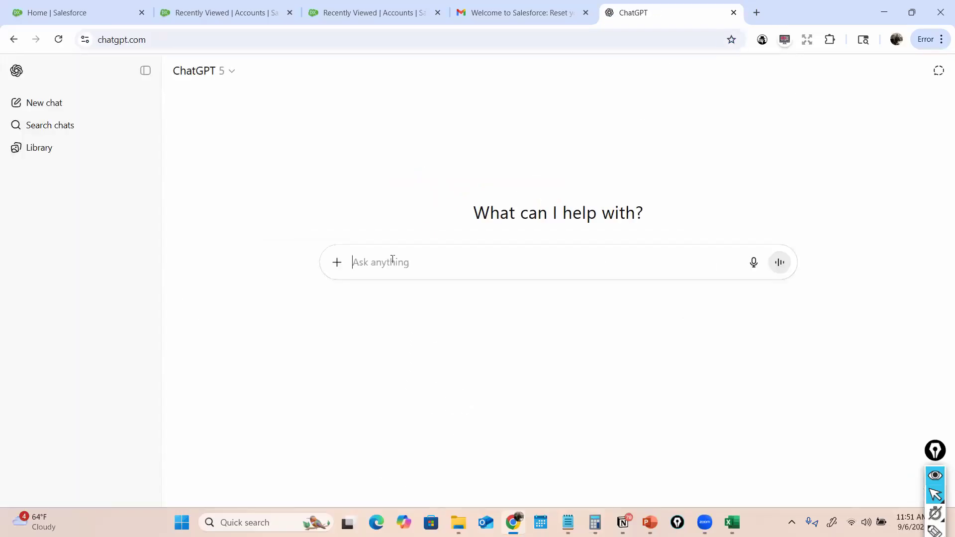
{"action": "type", "text": "i have deleted a field from salesforce b"}
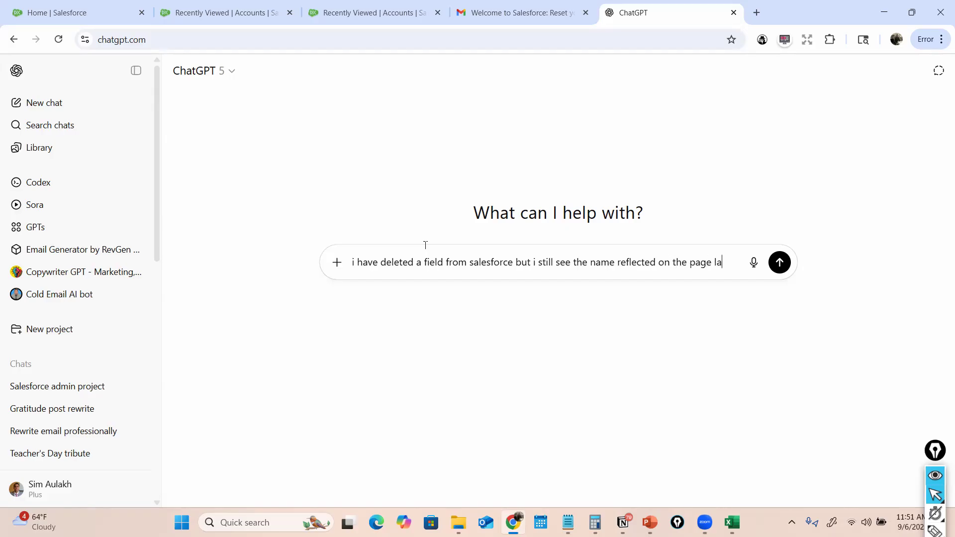
{"action": "type", "text": "ut"}
{"action": "key", "text": "Return"}
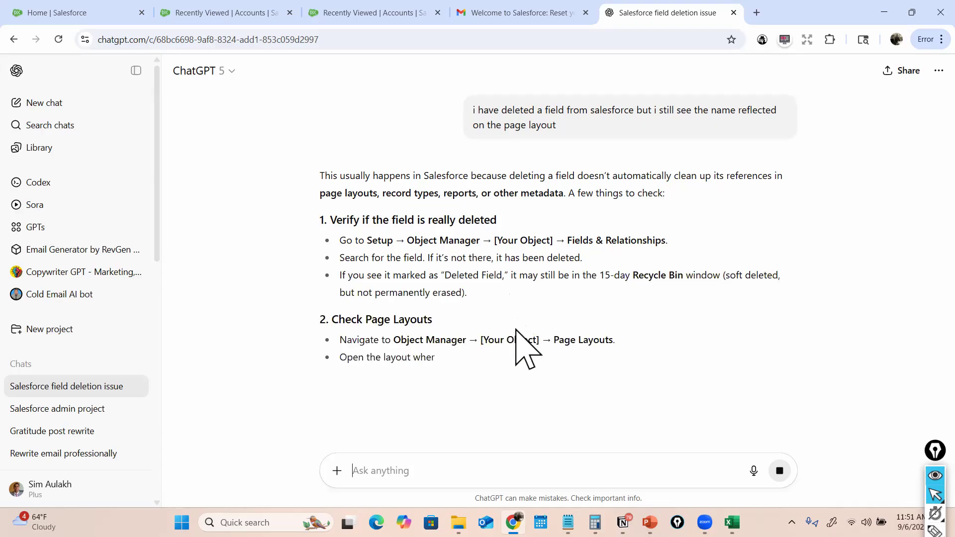
Return to Salesforce and open the Account Layout from the Account object's page layouts in Setup
{"action": "left_click", "coordinate": [512, 12]}
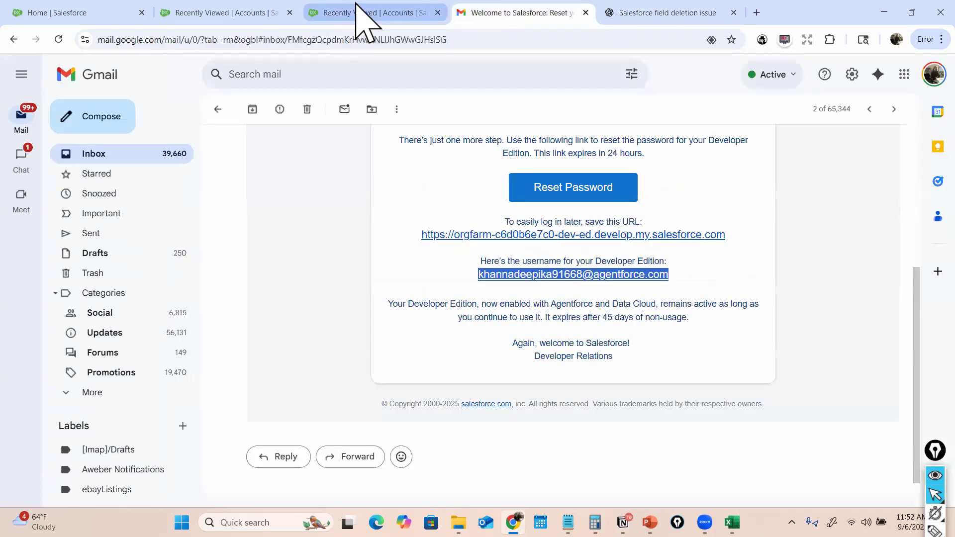
{"action": "left_click", "coordinate": [365, 15]}
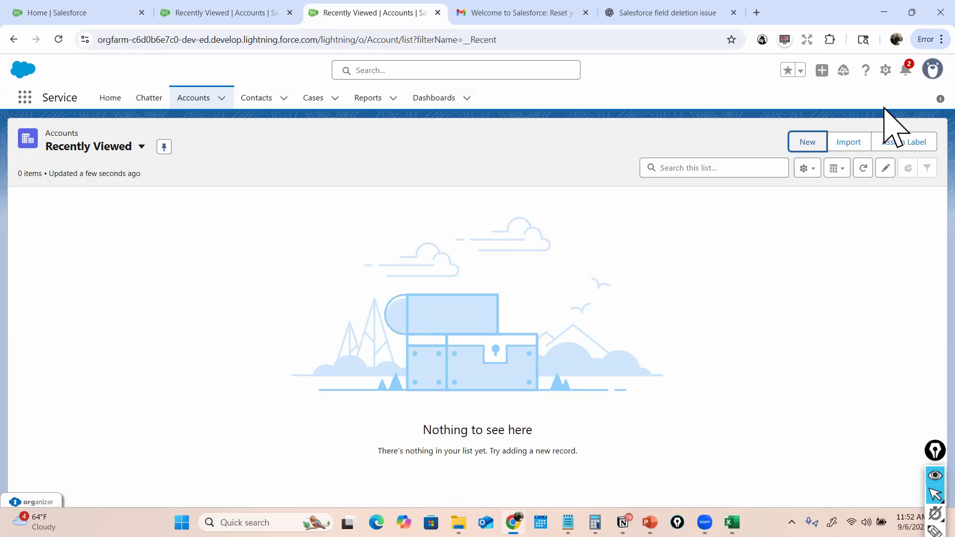
{"action": "left_click", "coordinate": [885, 70]}
{"action": "left_click", "coordinate": [815, 276]}
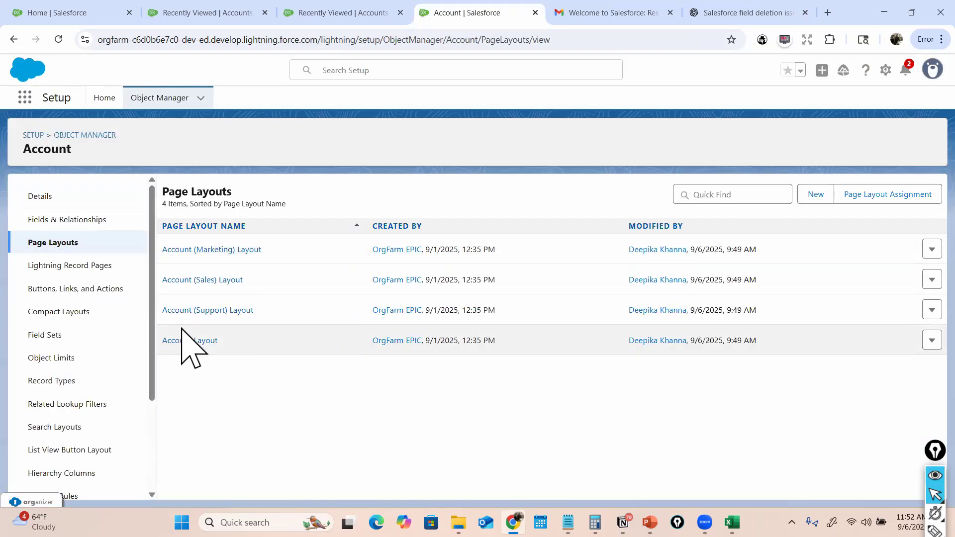
{"action": "left_click", "coordinate": [516, 328]}
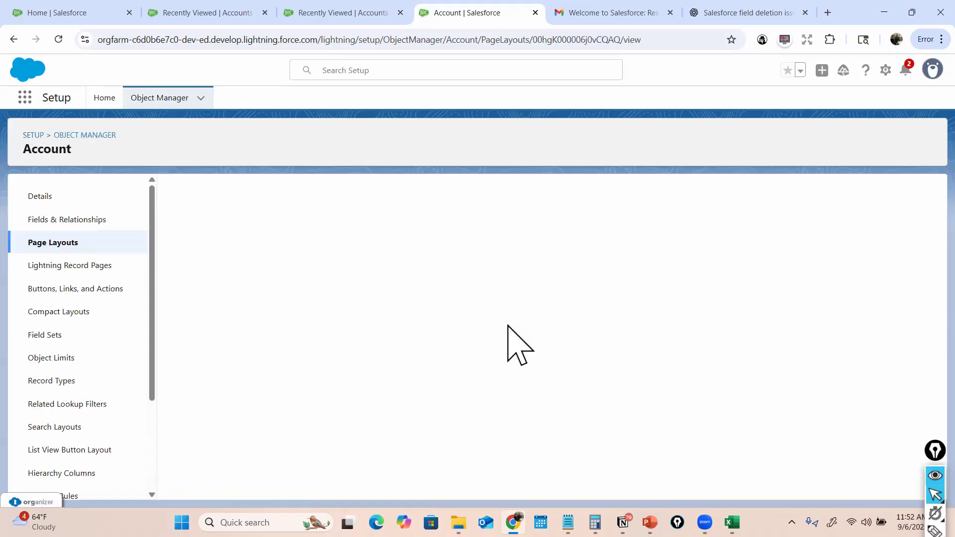
Search the Account Layout for "test" and examine its field sections and related lists for the deleted field
{"action": "key", "text": "ctrl+f"}
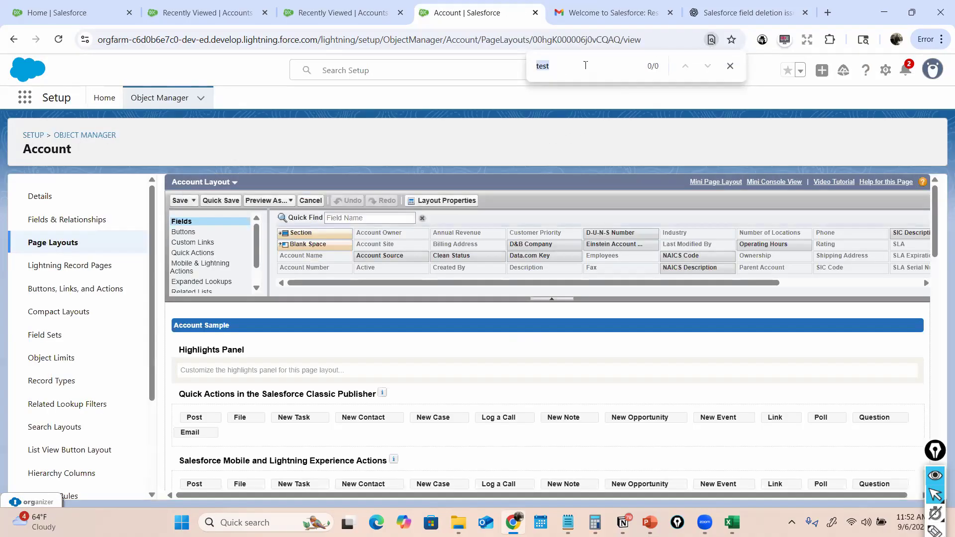
{"action": "scroll", "coordinate": [421, 368], "scroll_direction": "down", "scroll_amount": 8}
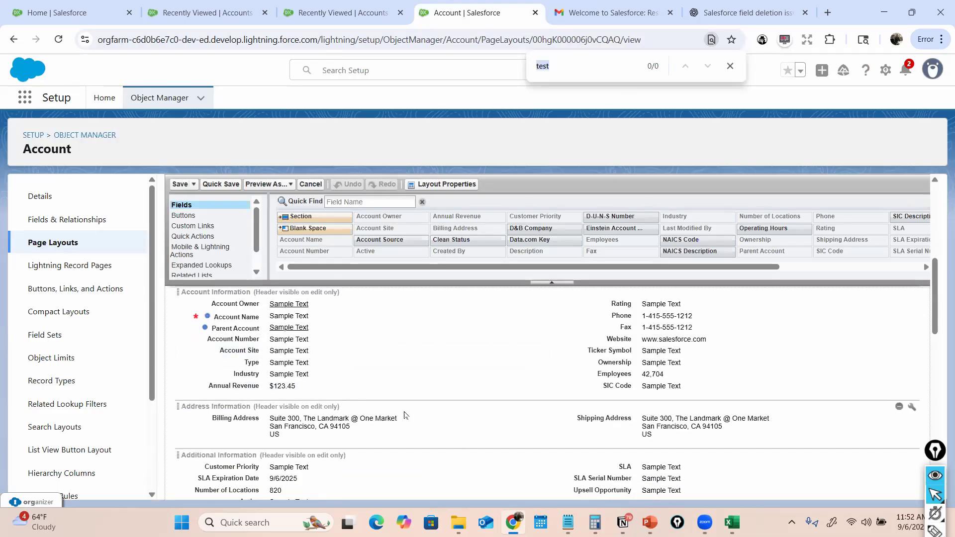
{"action": "scroll", "coordinate": [404, 415], "scroll_direction": "down", "scroll_amount": 4}
{"action": "scroll", "coordinate": [415, 407], "scroll_direction": "down", "scroll_amount": 1}
{"action": "scroll", "coordinate": [415, 406], "scroll_direction": "up", "scroll_amount": 2}
{"action": "double_click", "coordinate": [559, 73]}
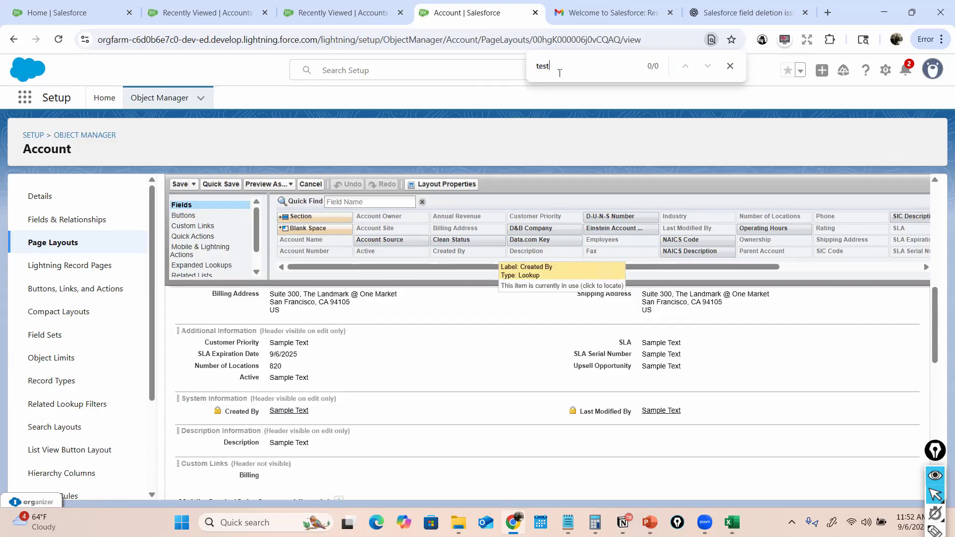
{"action": "scroll", "coordinate": [380, 366], "scroll_direction": "up", "scroll_amount": 4}
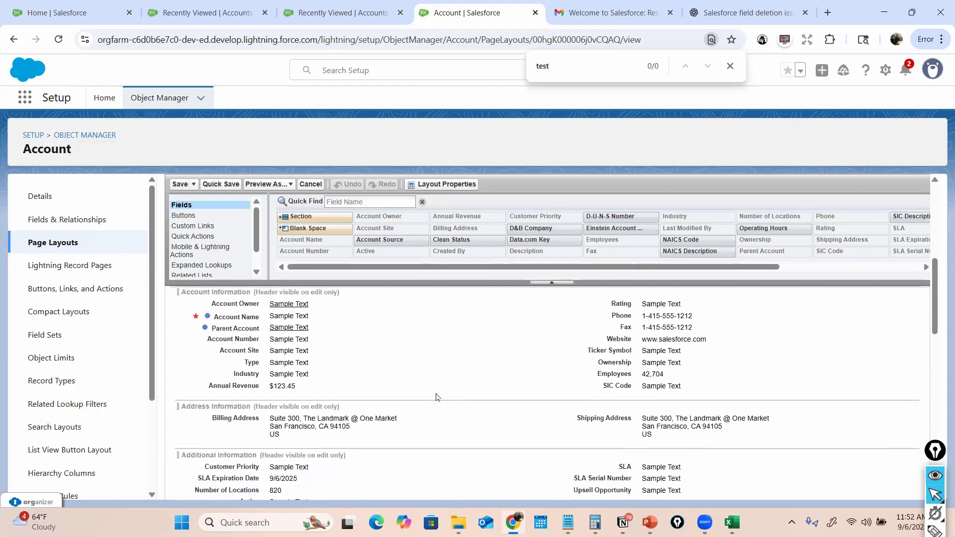
{"action": "scroll", "coordinate": [435, 396], "scroll_direction": "down", "scroll_amount": 6}
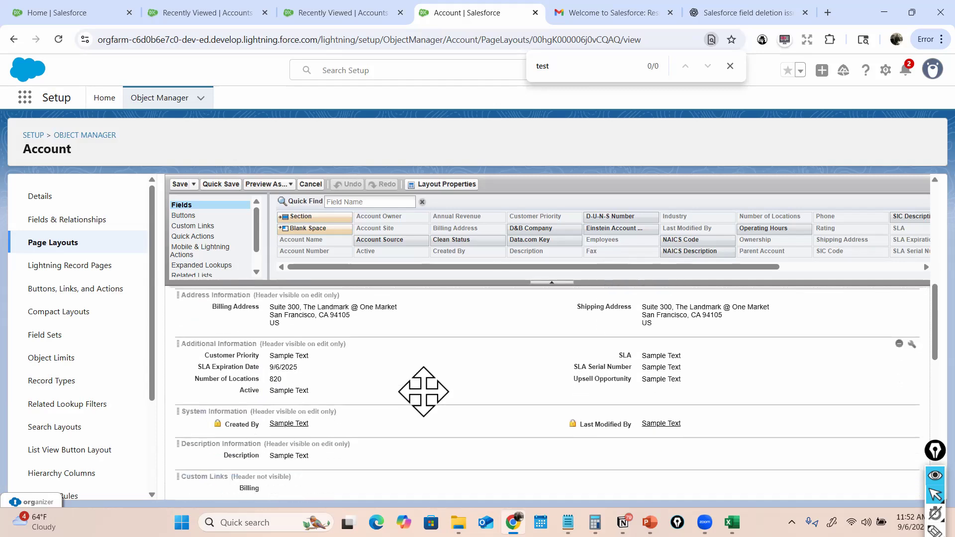
{"action": "scroll", "coordinate": [424, 391], "scroll_direction": "down", "scroll_amount": 3}
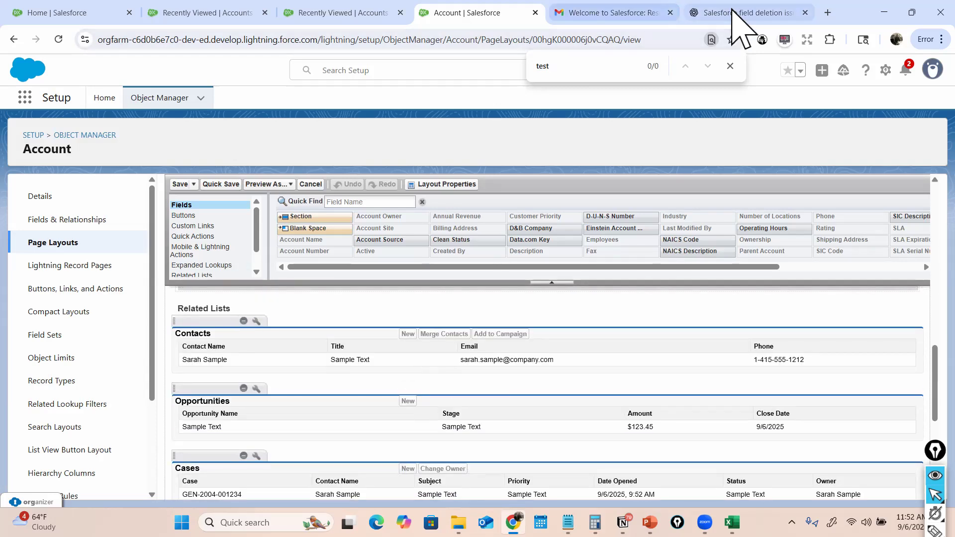
Switch to ChatGPT and read its suggested checks and fixes for a deleted field's leftover label
{"action": "left_click", "coordinate": [734, 12]}
{"action": "scroll", "coordinate": [517, 298], "scroll_direction": "down", "scroll_amount": 3}
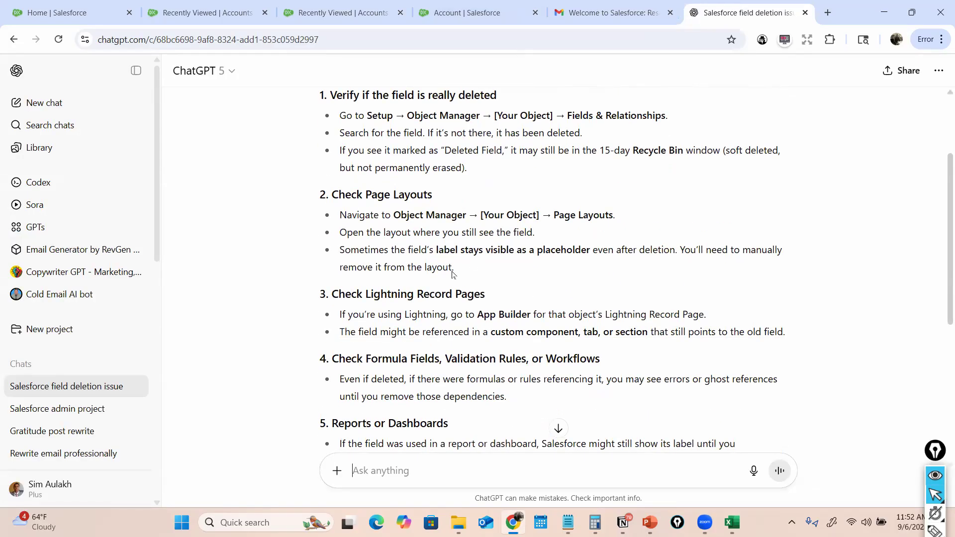
{"action": "scroll", "coordinate": [451, 325], "scroll_direction": "down", "scroll_amount": 3}
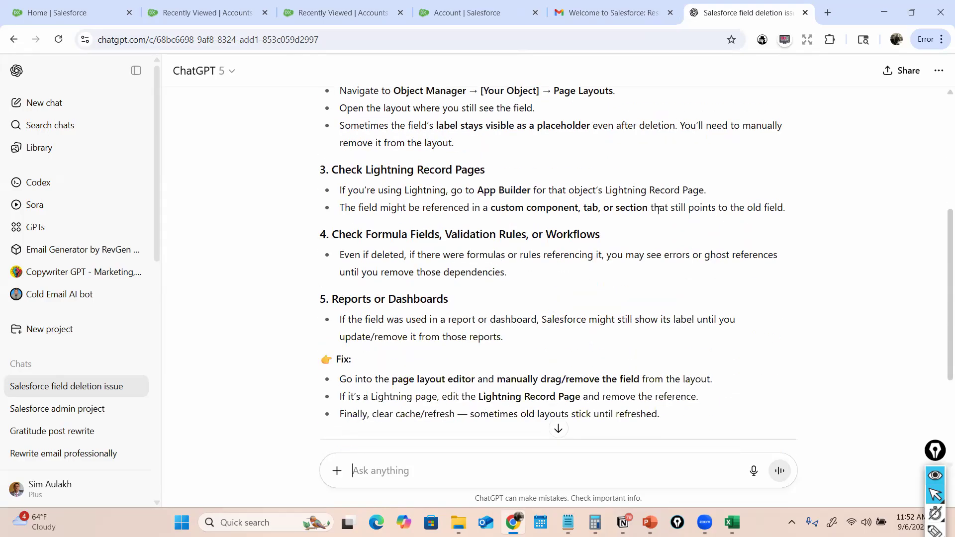
{"action": "scroll", "coordinate": [428, 319], "scroll_direction": "up", "scroll_amount": 2}
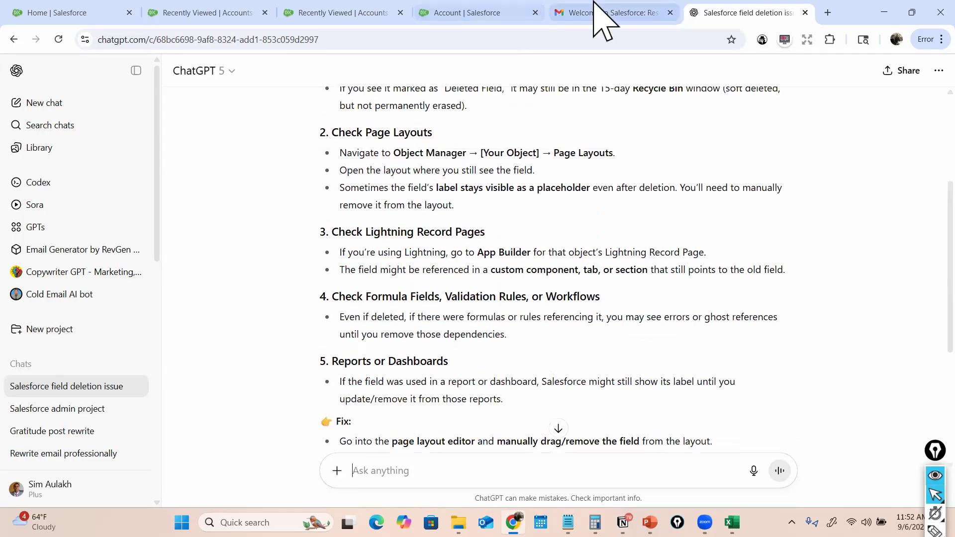
Return to Salesforce and check the new account form for the deleted field's label, before and after reloading the page
{"action": "left_click", "coordinate": [612, 13]}
{"action": "left_click", "coordinate": [465, 13]}
{"action": "scroll", "coordinate": [323, 413], "scroll_direction": "down", "scroll_amount": 3}
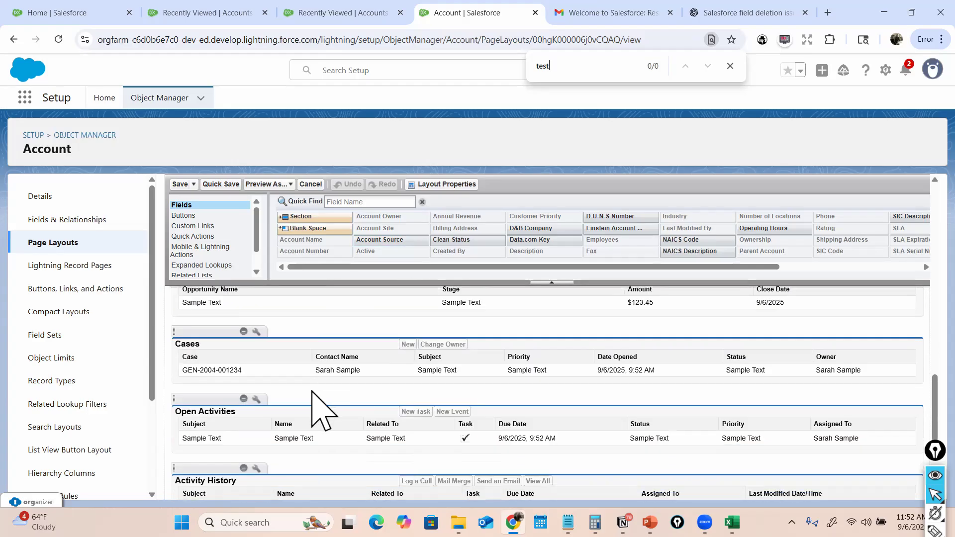
{"action": "left_click", "coordinate": [374, 13]}
{"action": "left_click", "coordinate": [801, 144]}
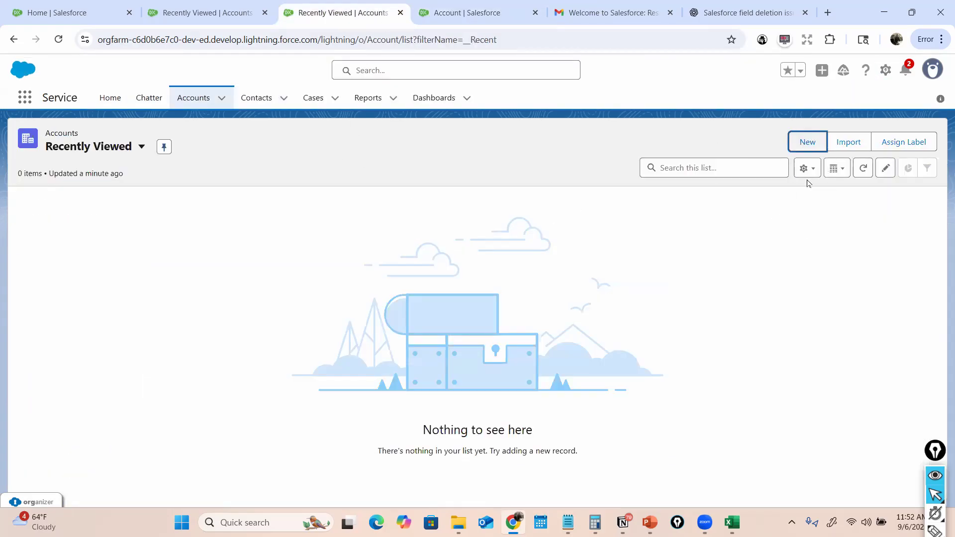
{"action": "scroll", "coordinate": [523, 229], "scroll_direction": "down", "scroll_amount": 3}
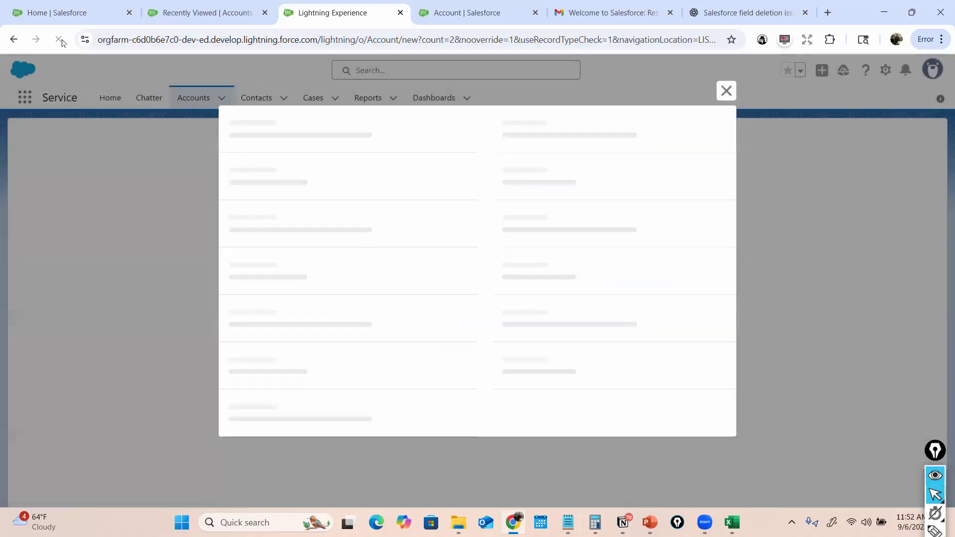
{"action": "scroll", "coordinate": [404, 298], "scroll_direction": "down", "scroll_amount": 4}
{"action": "left_click", "coordinate": [728, 69]}
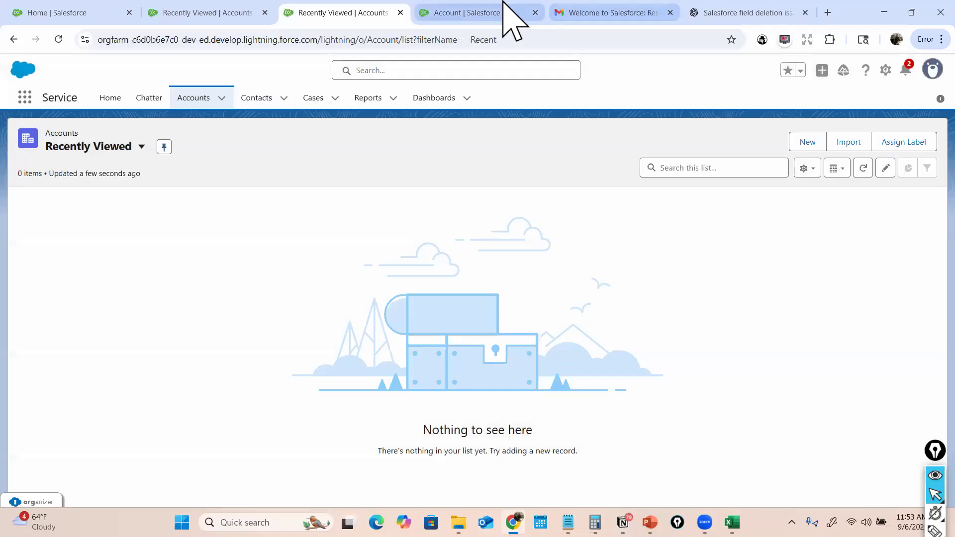
Search for "test" among the Account Layout's available fields and in the Account object's Fields & Relationships
{"action": "left_click", "coordinate": [504, 2]}
{"action": "scroll", "coordinate": [376, 401], "scroll_direction": "up", "scroll_amount": 10}
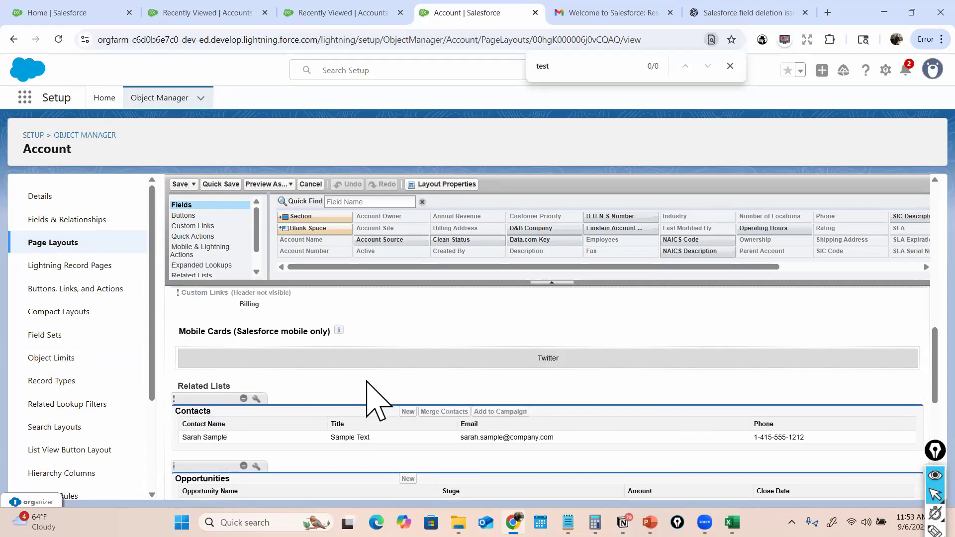
{"action": "left_click", "coordinate": [344, 205]}
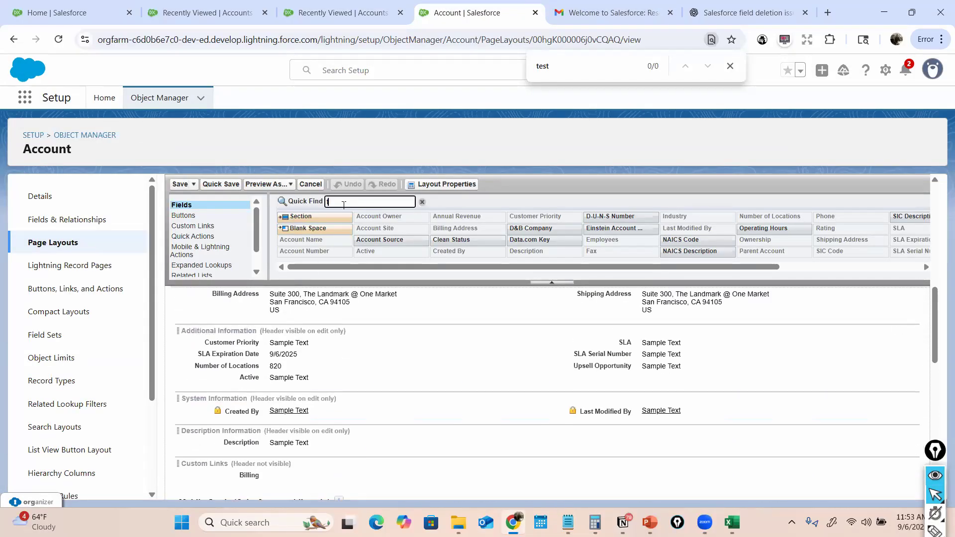
{"action": "type", "text": "tes"}
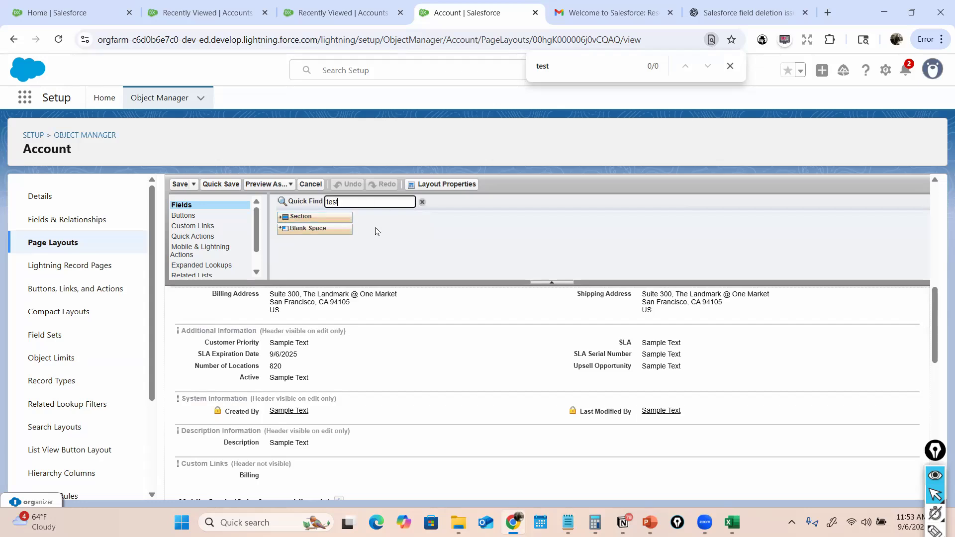
{"action": "left_click", "coordinate": [102, 219]}
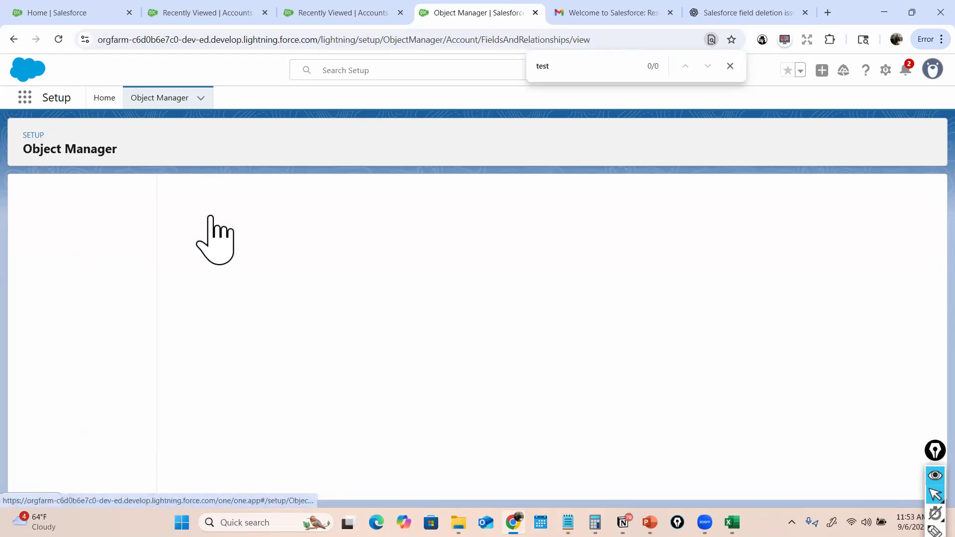
{"action": "left_click", "coordinate": [573, 195]}
{"action": "type", "text": "test"}
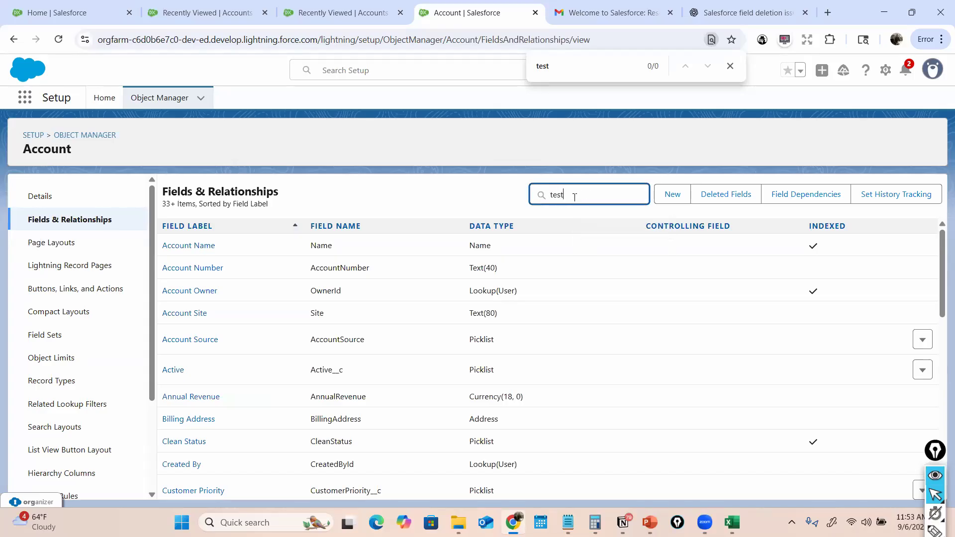
Permanently erase the Test field from the Account object's deleted fields
{"action": "left_click", "coordinate": [742, 201]}
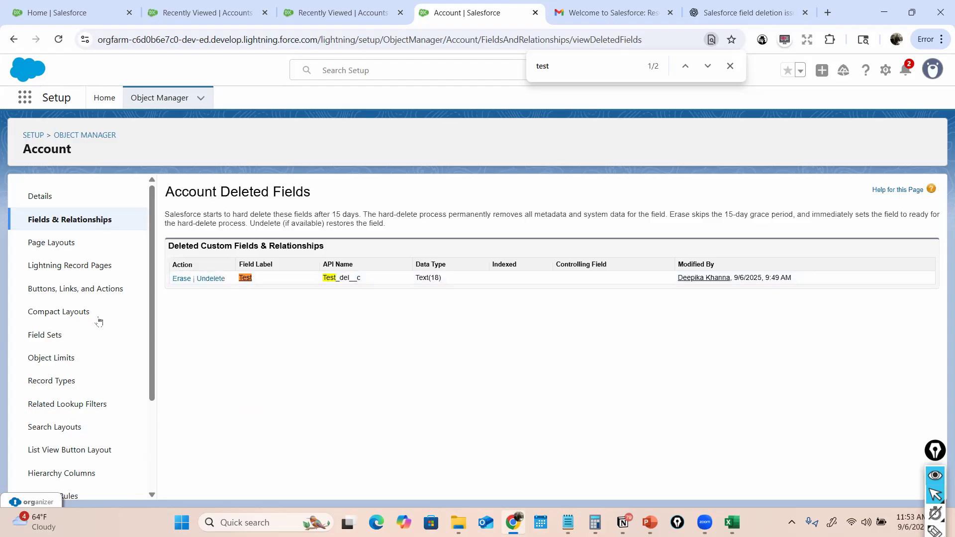
{"action": "left_click", "coordinate": [180, 278]}
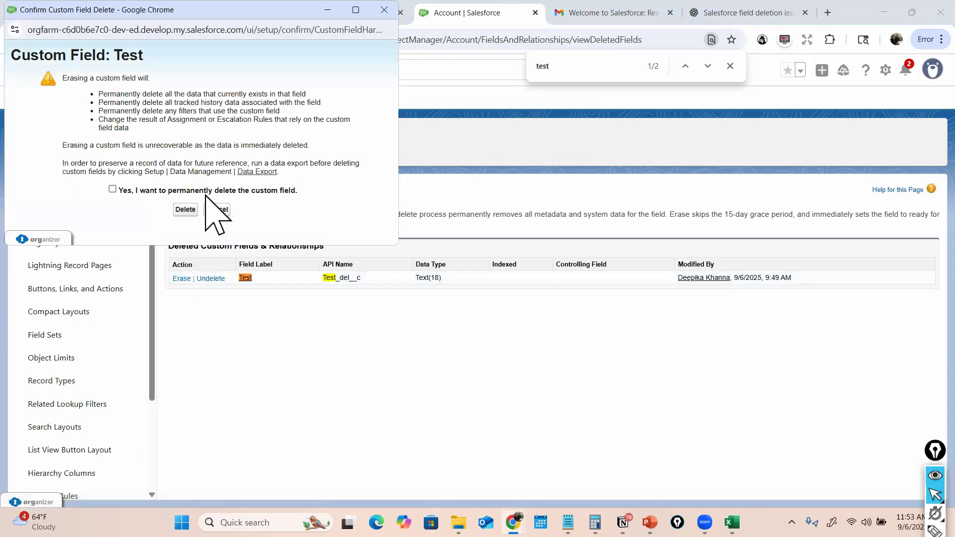
{"action": "left_click", "coordinate": [135, 191]}
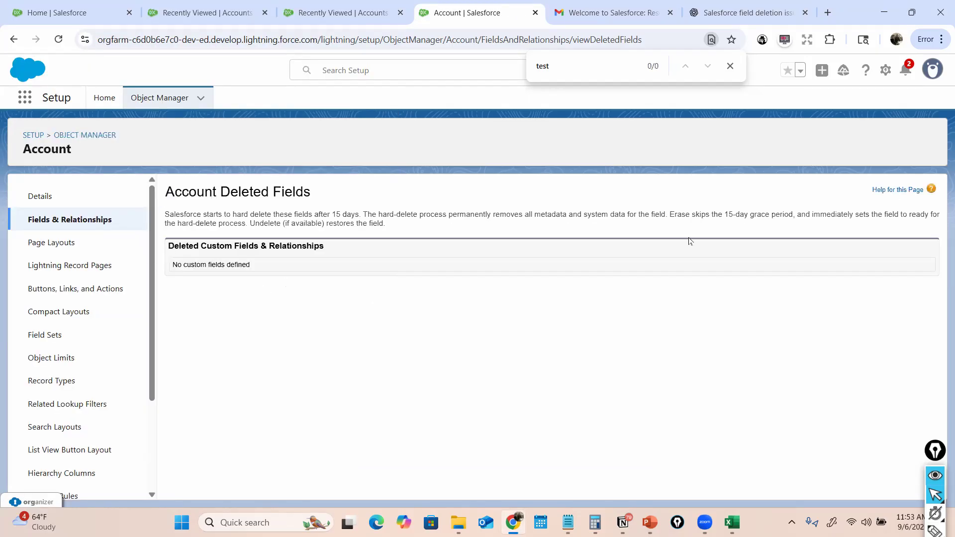
Empty the cache and hard reload the Accounts list page with the developer tools open, closing them when done
{"action": "left_click", "coordinate": [373, 13]}
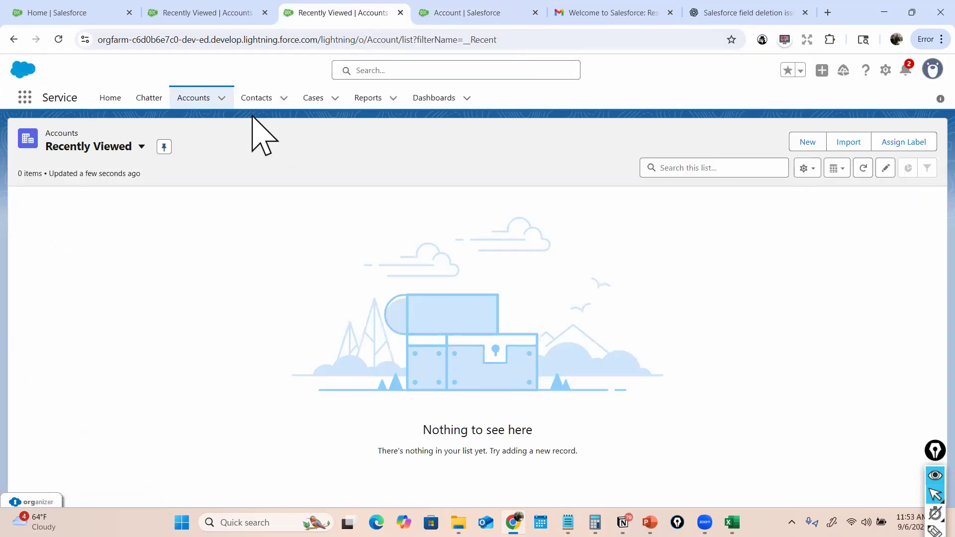
{"action": "left_click", "coordinate": [201, 99]}
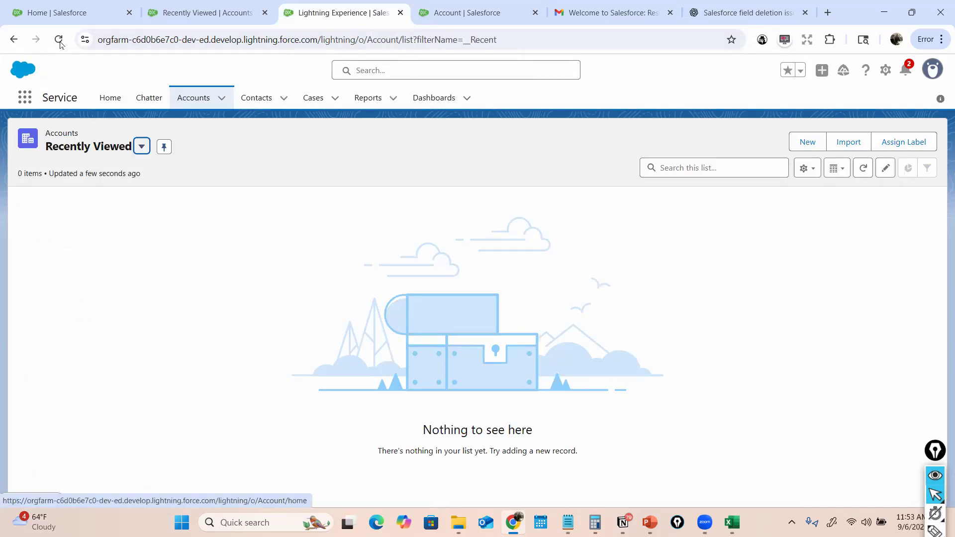
{"action": "right_click", "coordinate": [156, 228]}
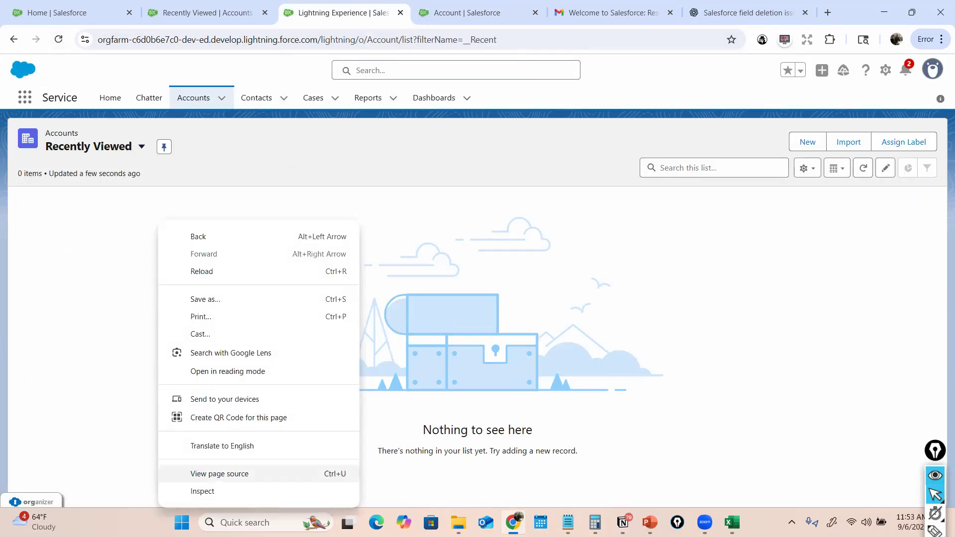
{"action": "left_click", "coordinate": [199, 491]}
{"action": "right_click", "coordinate": [62, 42]}
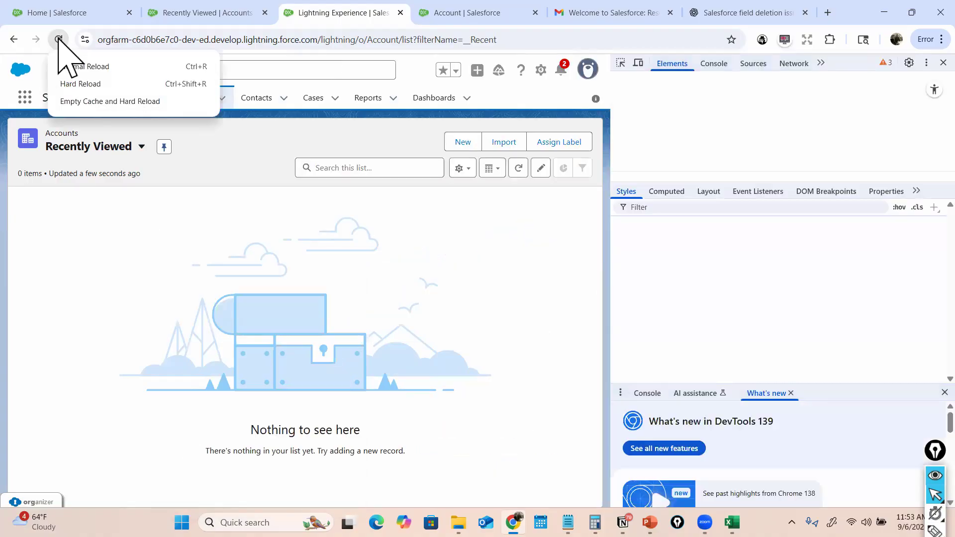
{"action": "left_click", "coordinate": [117, 101]}
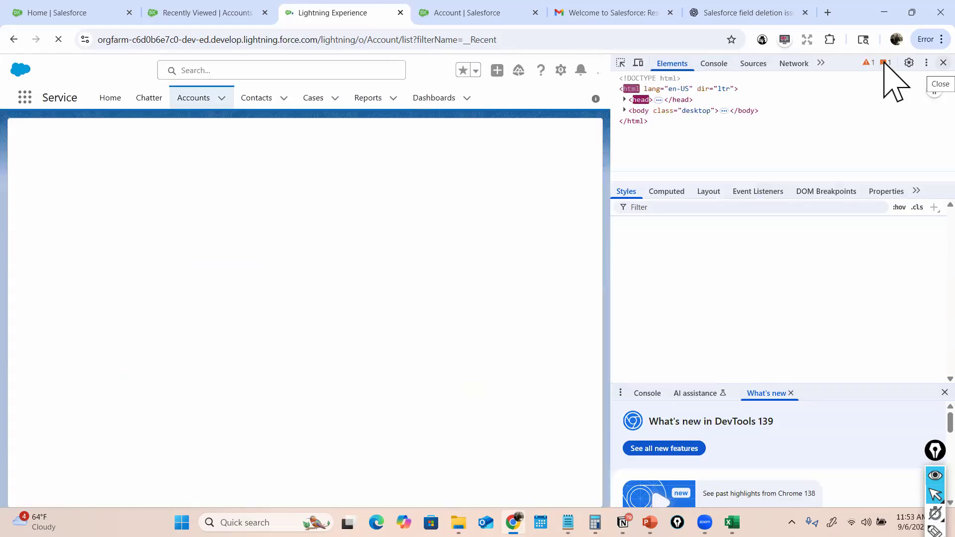
{"action": "left_click", "coordinate": [944, 62]}
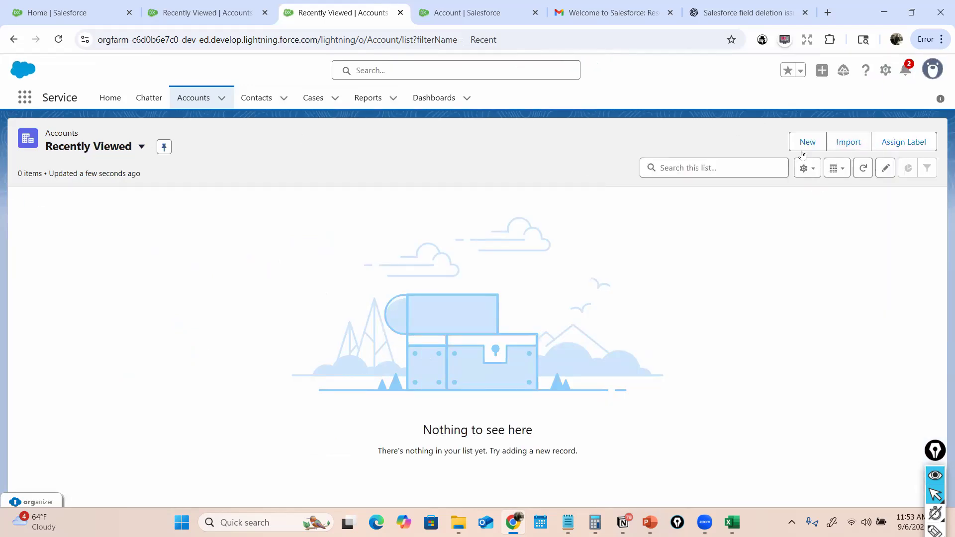
Examine the new account form's Account Information section for the erased field's label, and close the form
{"action": "left_click", "coordinate": [804, 148]}
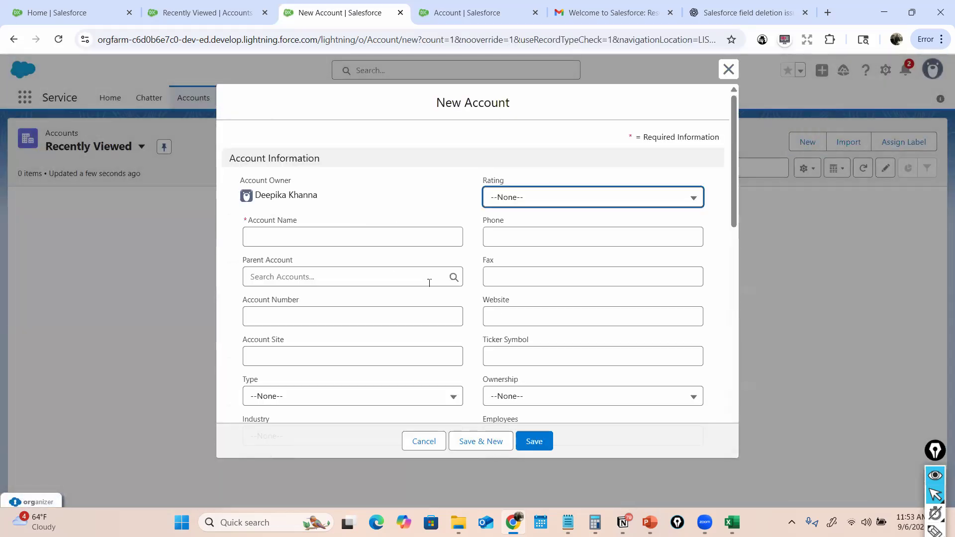
{"action": "scroll", "coordinate": [430, 283], "scroll_direction": "down", "scroll_amount": 3}
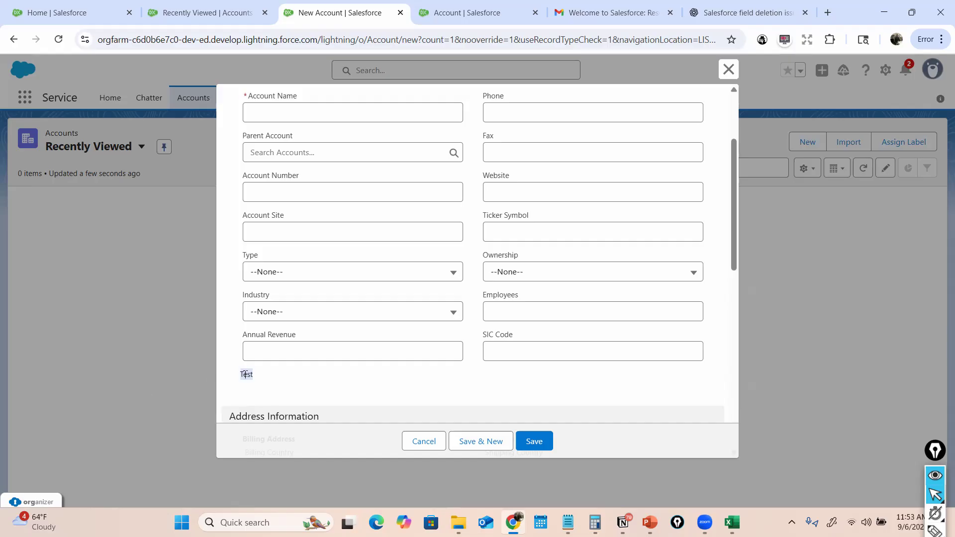
{"action": "left_click", "coordinate": [729, 69]}
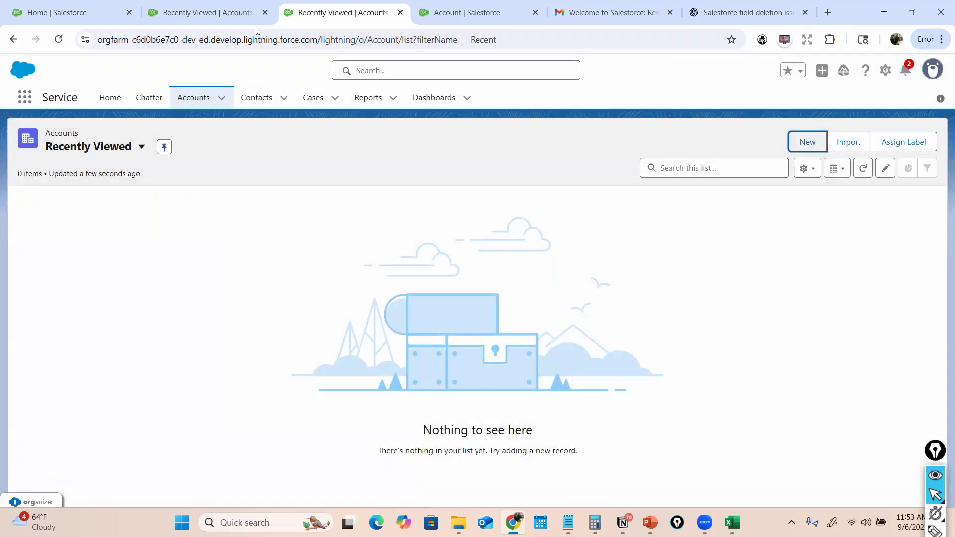
Reload the Accounts list page from its address and inspect a fresh new account form for the Test label
{"action": "left_click", "coordinate": [473, 40]}
{"action": "key", "text": "Return"}
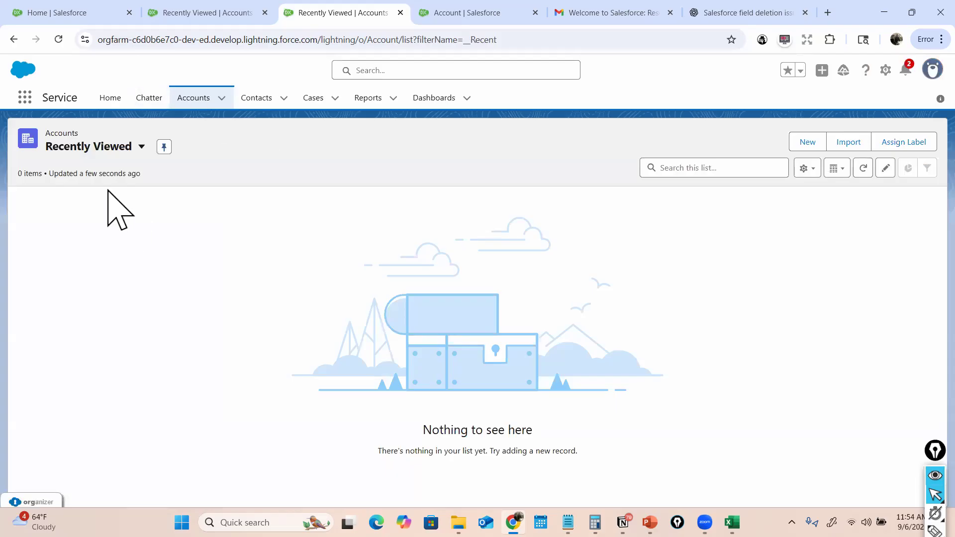
{"action": "left_click", "coordinate": [802, 144]}
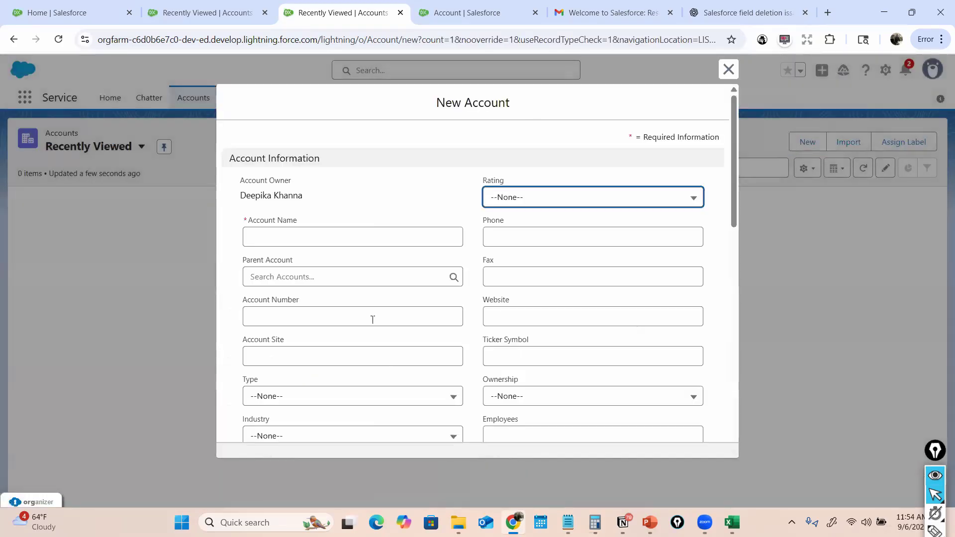
{"action": "scroll", "coordinate": [368, 332], "scroll_direction": "down", "scroll_amount": 8}
{"action": "scroll", "coordinate": [252, 229], "scroll_direction": "up", "scroll_amount": 3}
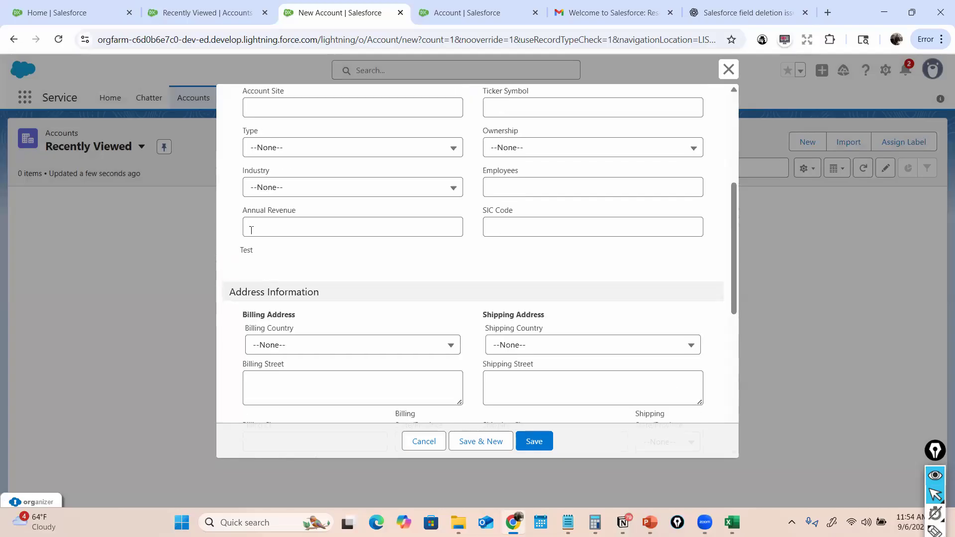
{"action": "left_click_drag", "start_coordinate": [247, 250], "coordinate": [253, 250]}
{"action": "left_click", "coordinate": [728, 70]}
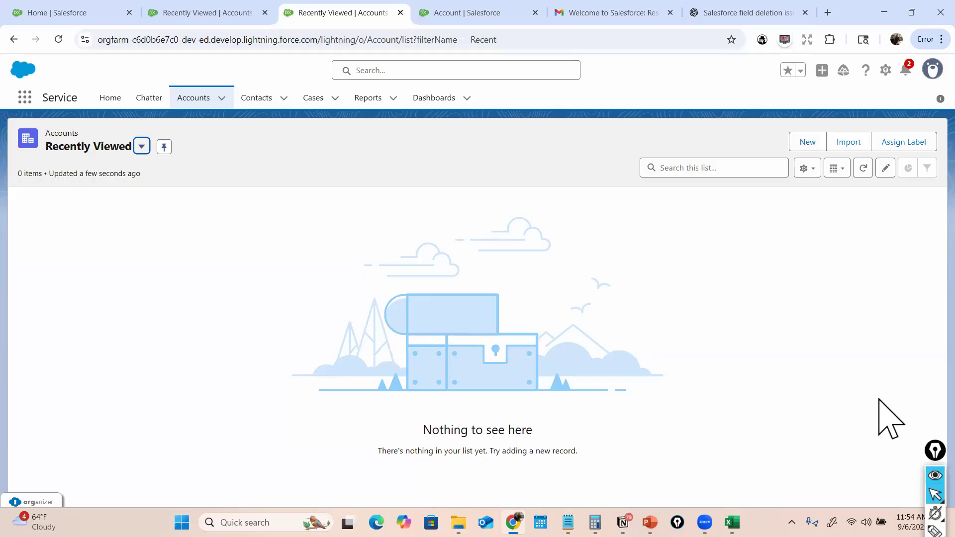
Show the browser's reload options for the Accounts list with the developer tools open, and dismiss them without choosing one
{"action": "left_click", "coordinate": [685, 288]}
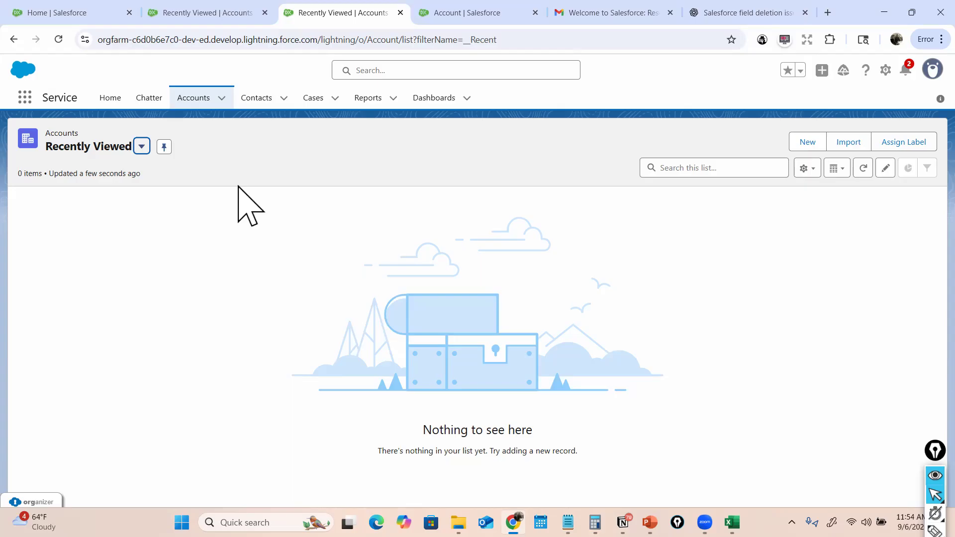
{"action": "right_click", "coordinate": [214, 162]}
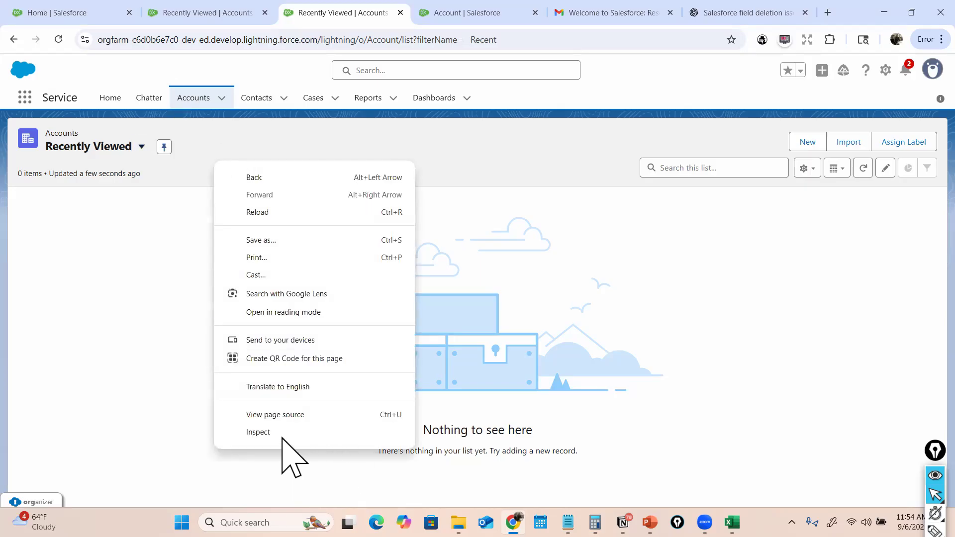
{"action": "left_click", "coordinate": [258, 433]}
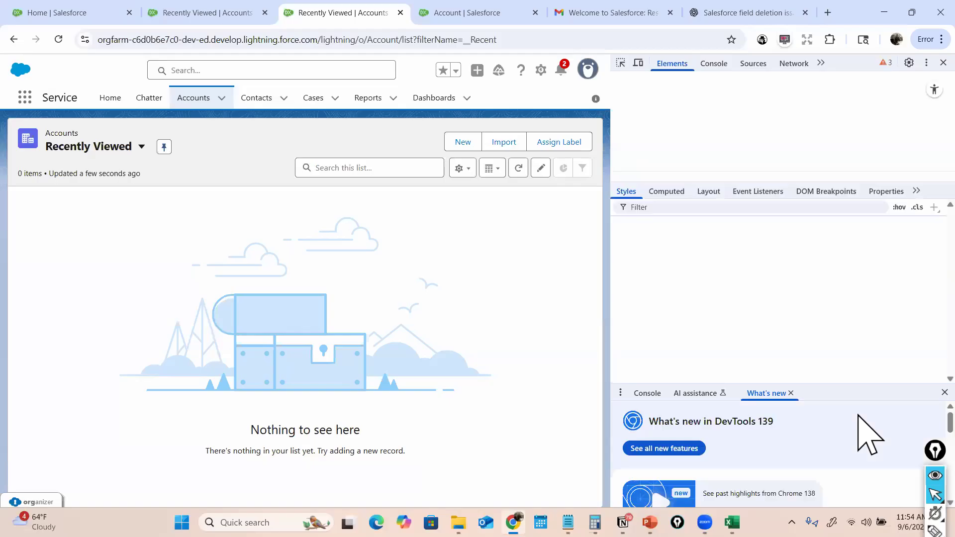
{"action": "right_click", "coordinate": [143, 219]}
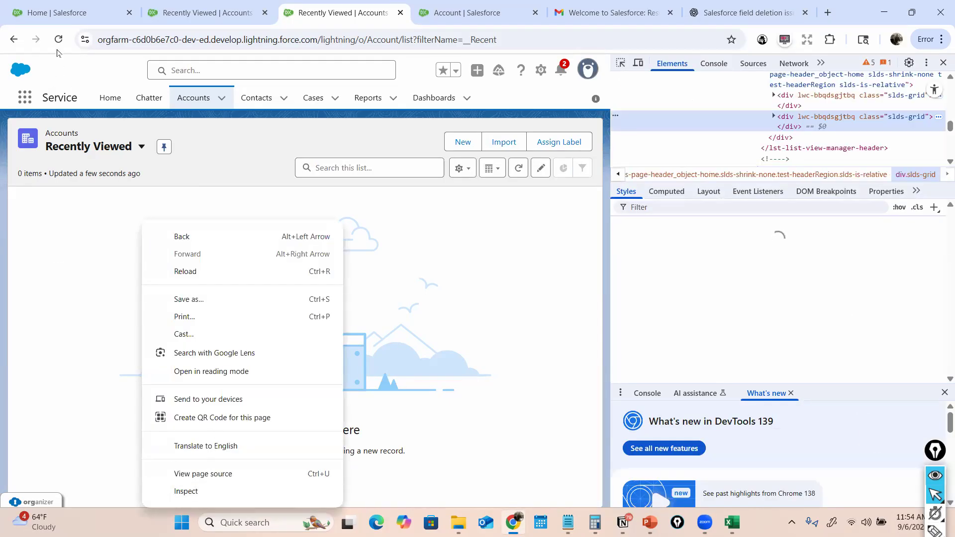
{"action": "left_click", "coordinate": [169, 491]}
{"action": "left_click", "coordinate": [59, 40]}
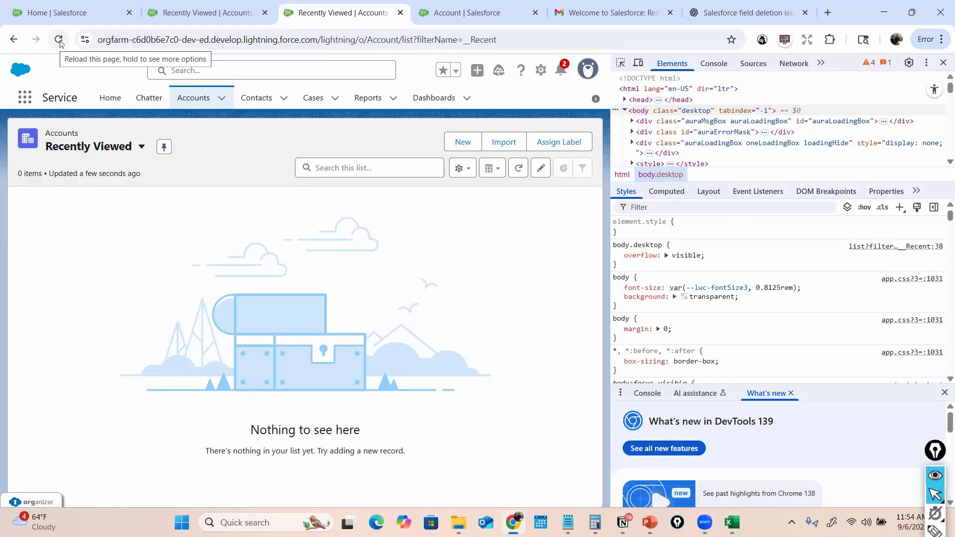
{"action": "right_click", "coordinate": [59, 40]}
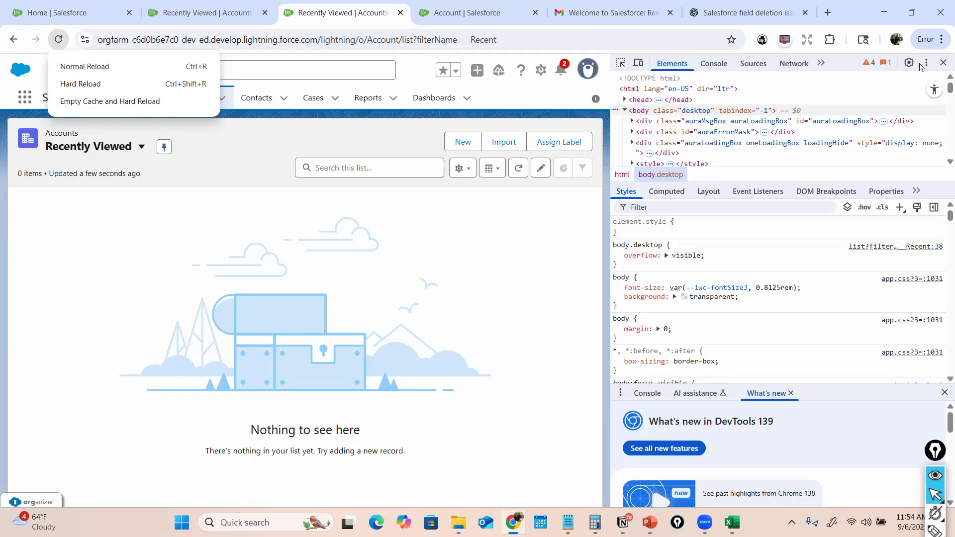
{"action": "left_click", "coordinate": [942, 63]}
{"action": "left_click", "coordinate": [941, 64]}
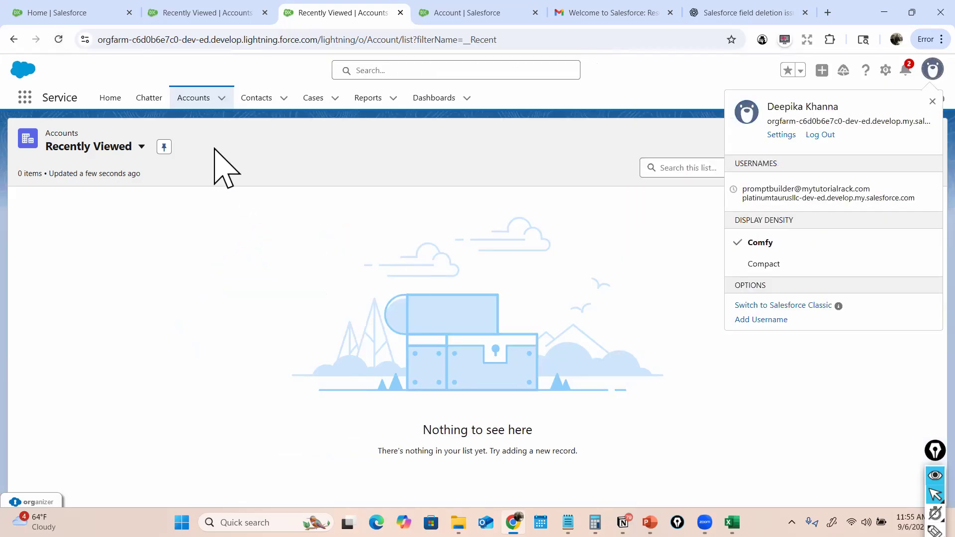
Empty the cache and hard reload the Accounts list with the page inspector open
{"action": "right_click", "coordinate": [215, 149]}
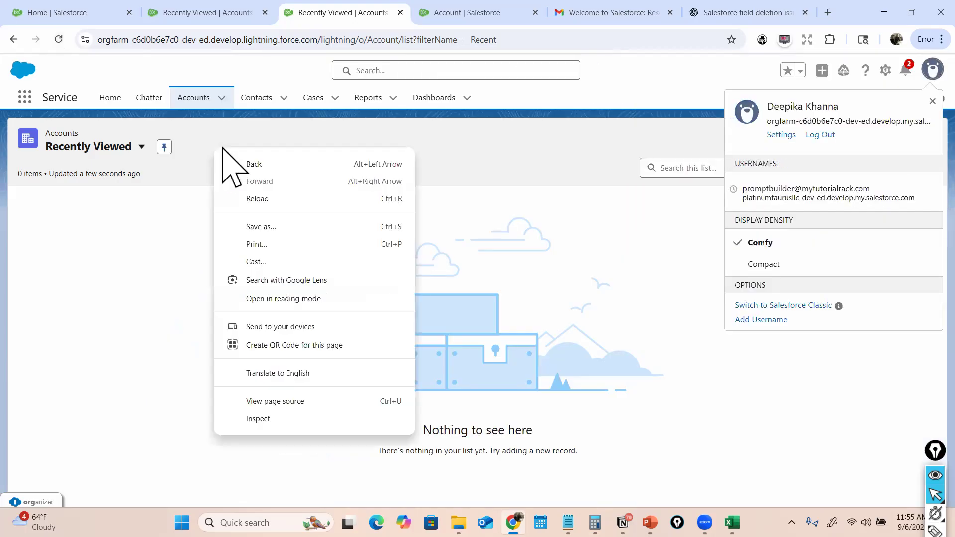
{"action": "left_click", "coordinate": [262, 420]}
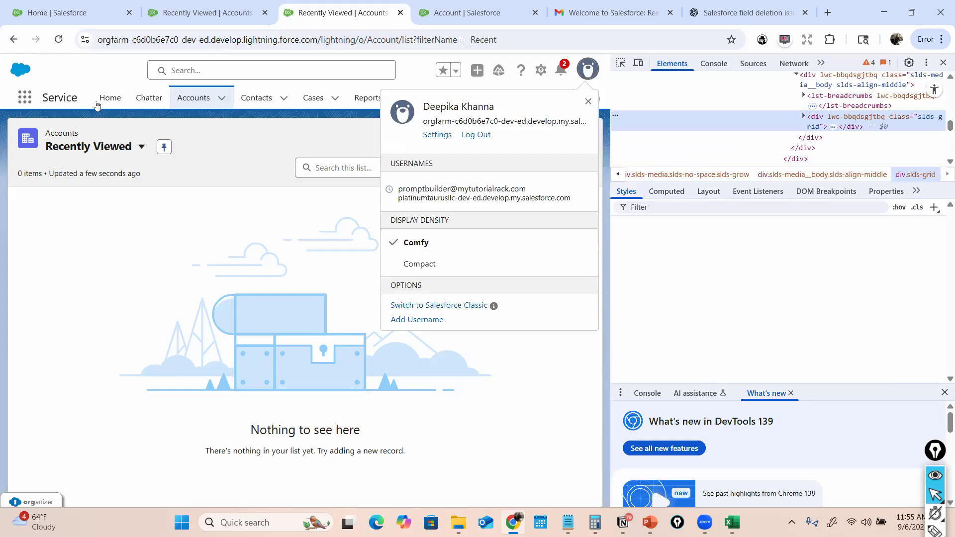
{"action": "right_click", "coordinate": [59, 39]}
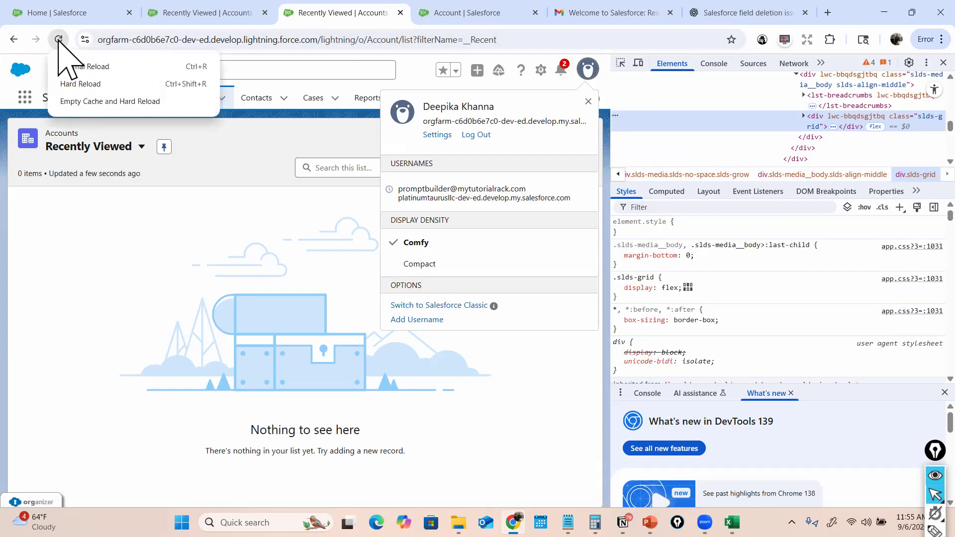
{"action": "left_click", "coordinate": [149, 102]}
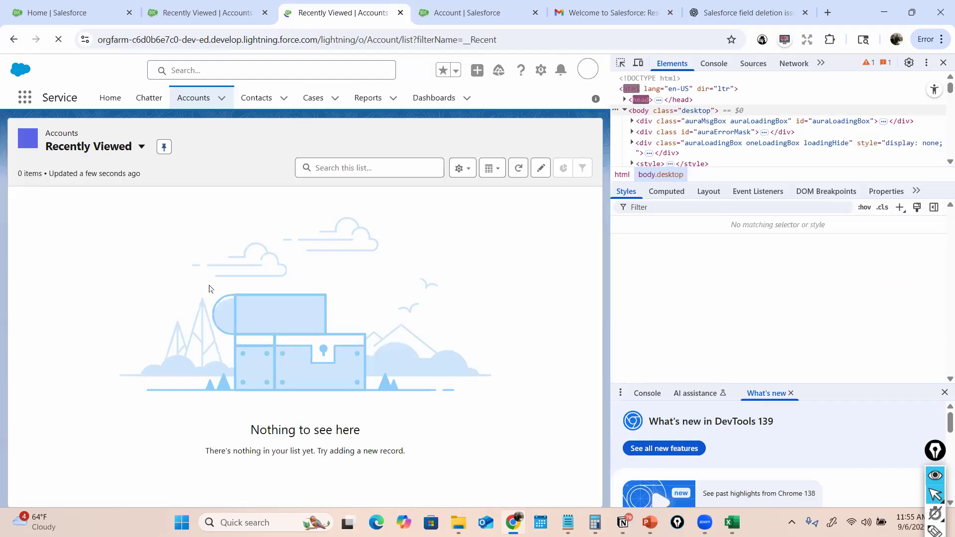
Examine a fresh new account form for the Test label below Annual Revenue, and close the form
{"action": "left_click", "coordinate": [466, 149]}
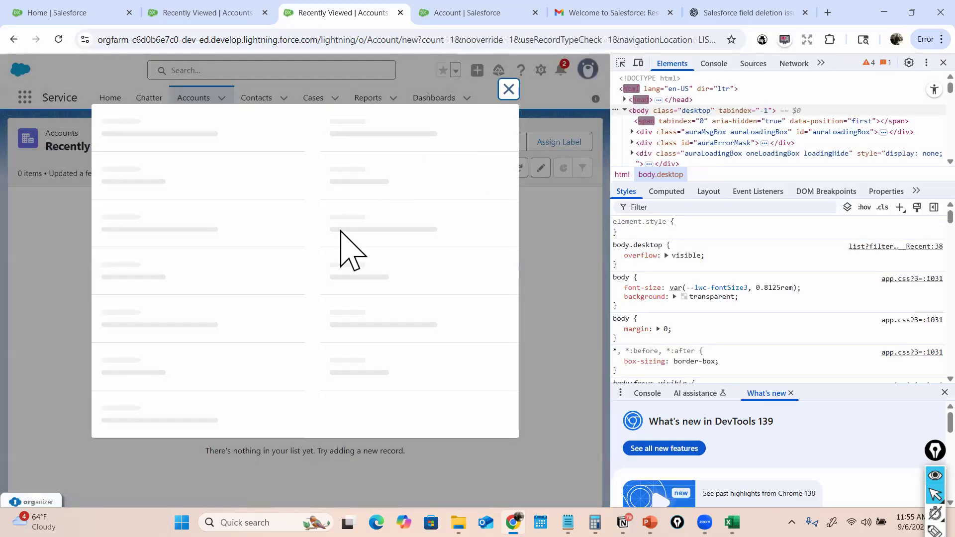
{"action": "scroll", "coordinate": [335, 250], "scroll_direction": "down", "scroll_amount": 5}
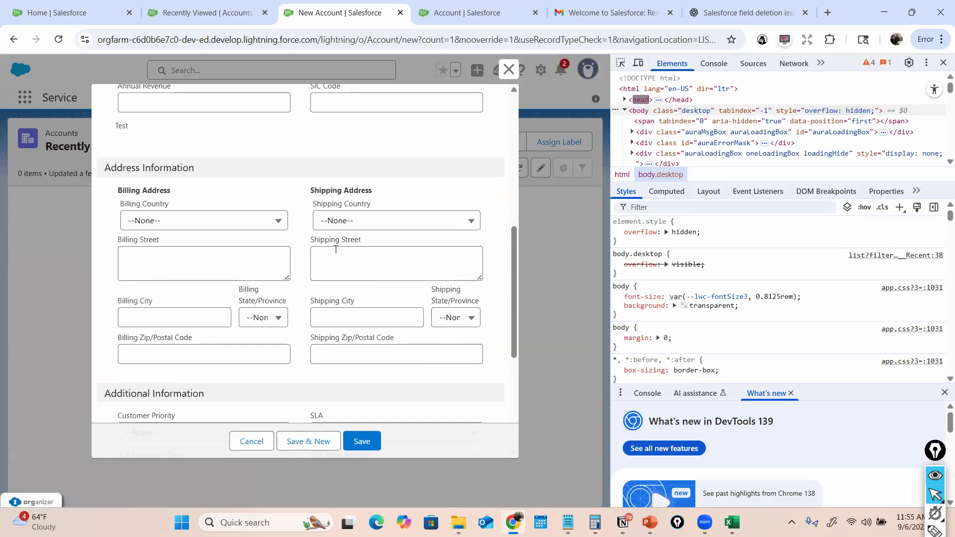
{"action": "scroll", "coordinate": [160, 253], "scroll_direction": "up", "scroll_amount": 2}
{"action": "left_click_drag", "start_coordinate": [148, 250], "coordinate": [114, 250]}
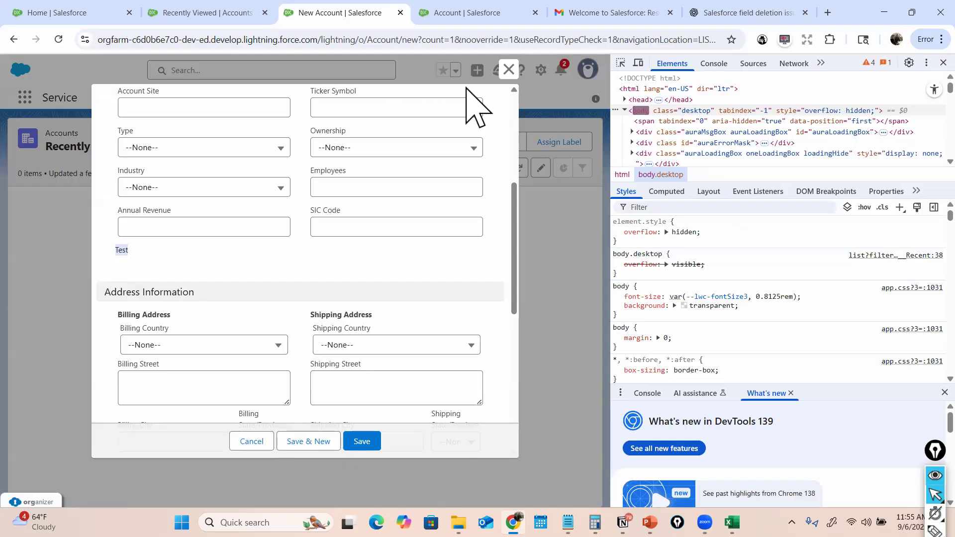
{"action": "left_click", "coordinate": [508, 69]}
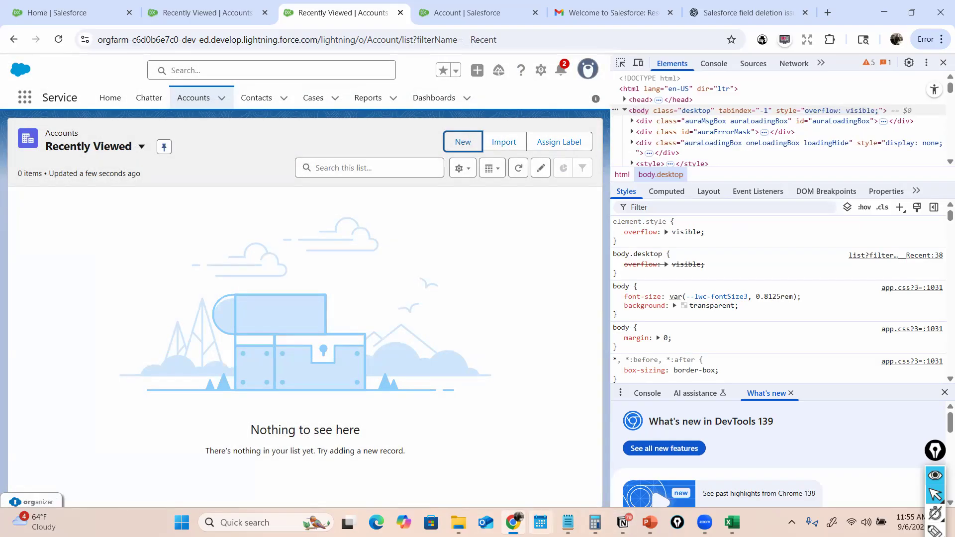
Switch to Microsoft Edge and open login.salesforce.com
{"action": "left_click", "coordinate": [513, 522]}
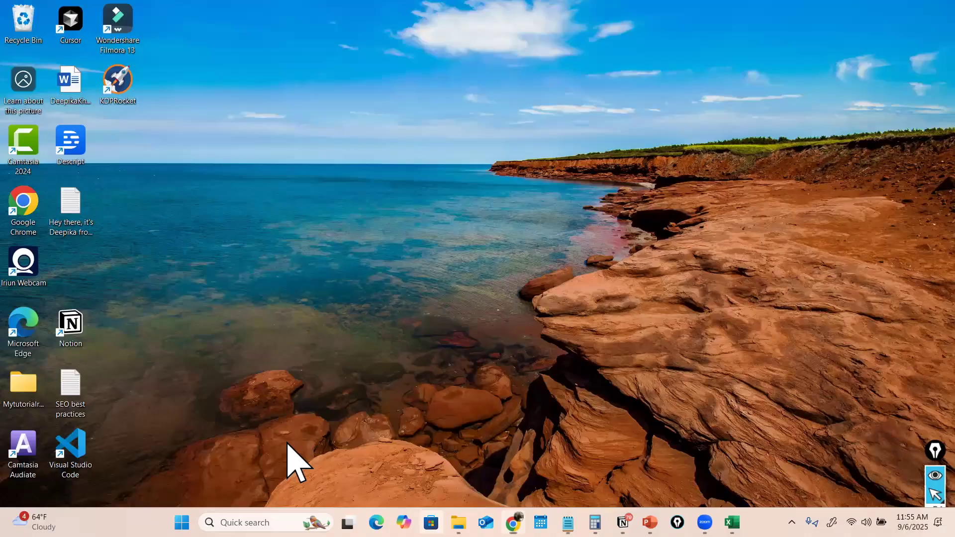
{"action": "double_click", "coordinate": [28, 324]}
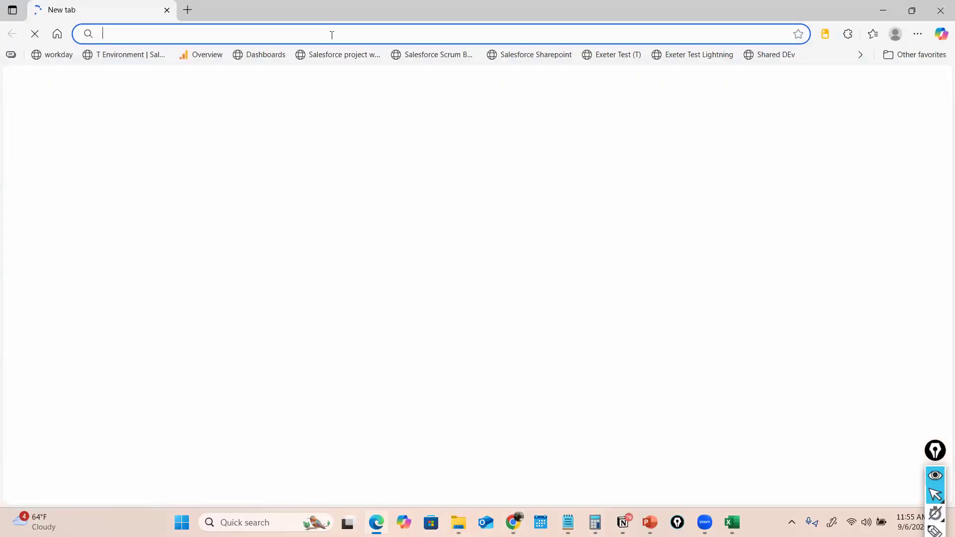
{"action": "type", "text": "te"}
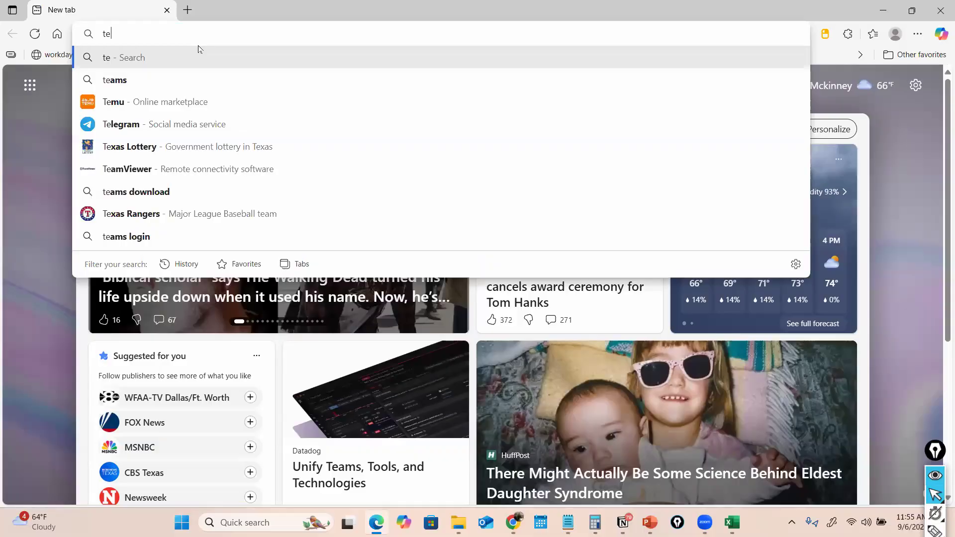
{"action": "key", "text": "BackSpace"}
{"action": "key", "text": "BackSpace"}
{"action": "type", "text": "login"}
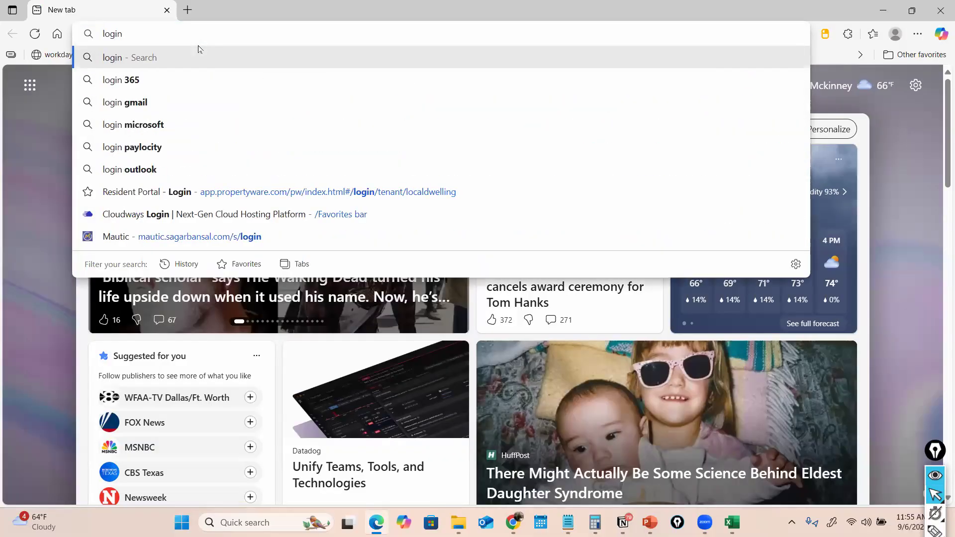
{"action": "type", "text": ".salesforce.com"}
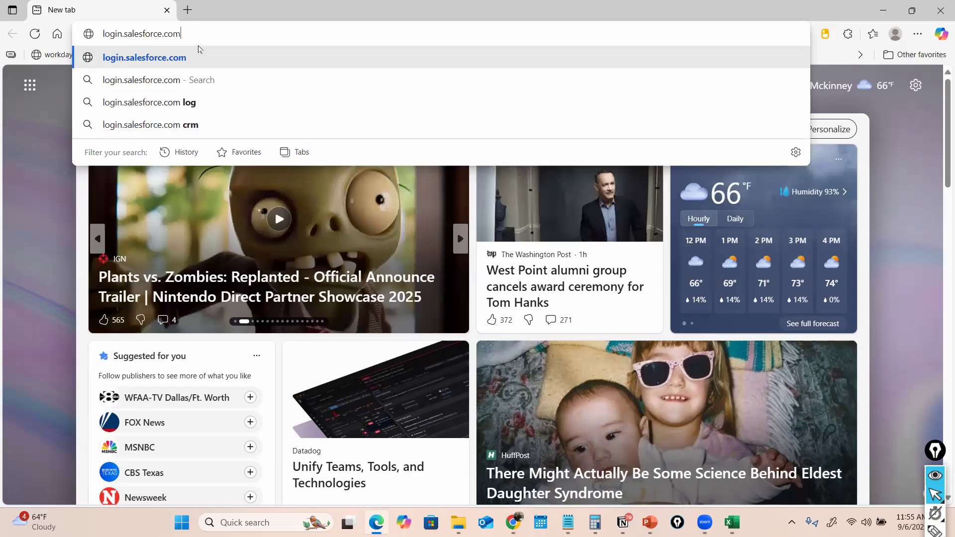
{"action": "key", "text": "Return"}
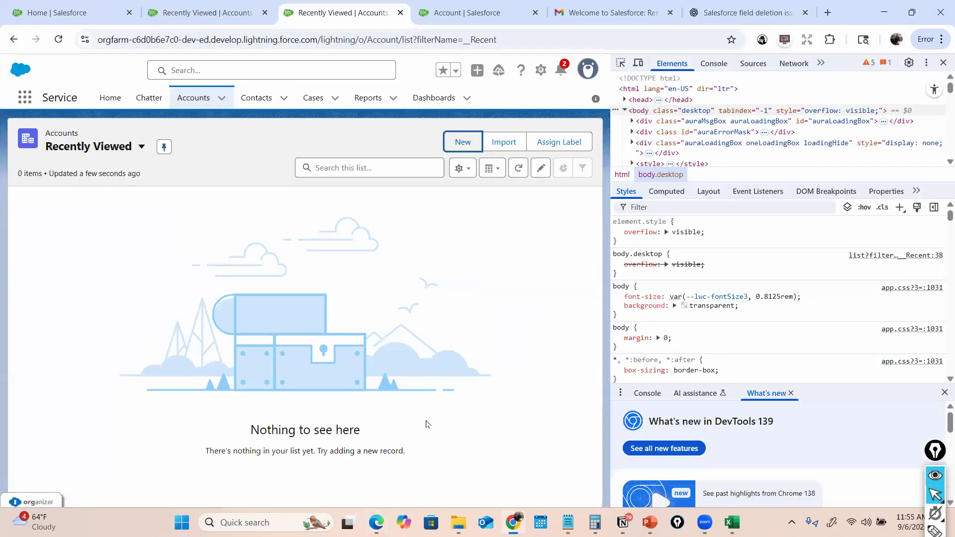
Copy the Developer Edition username from the welcome email in Chrome and replace the prefilled username on Edge's Salesforce login page with it
{"action": "left_click", "coordinate": [592, 12]}
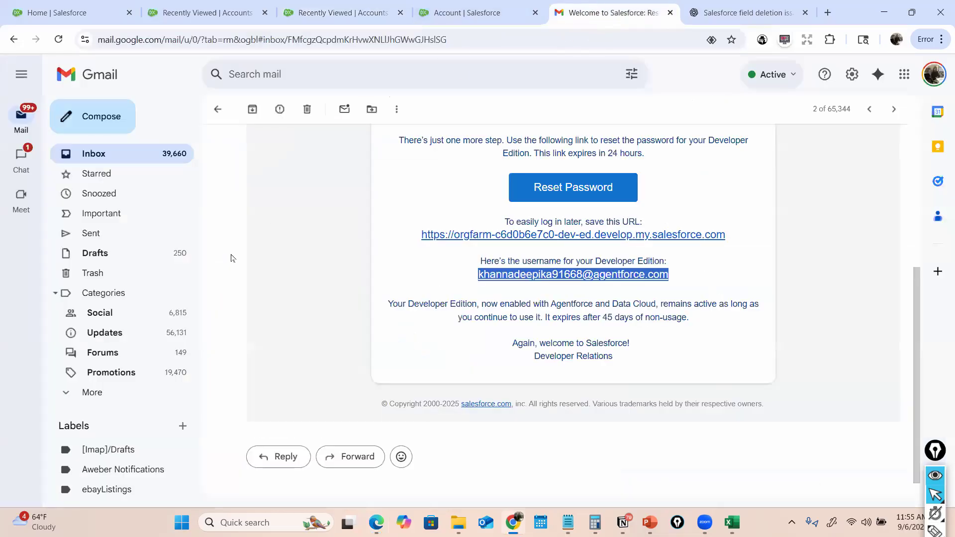
{"action": "left_click_drag", "start_coordinate": [728, 274], "coordinate": [478, 276]}
{"action": "key", "text": "ctrl+c"}
{"action": "left_click", "coordinate": [884, 12]}
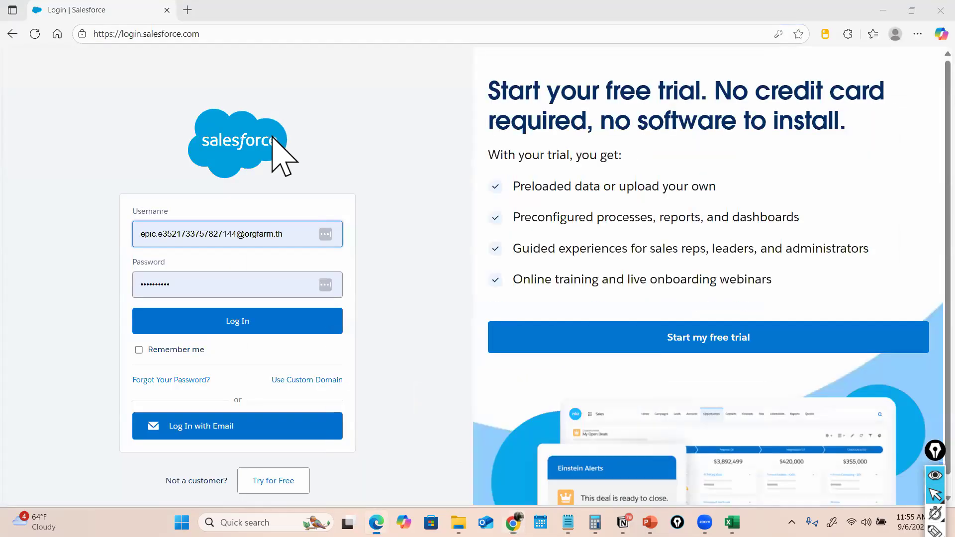
{"action": "left_click", "coordinate": [212, 241]}
{"action": "triple_click", "coordinate": [212, 246]}
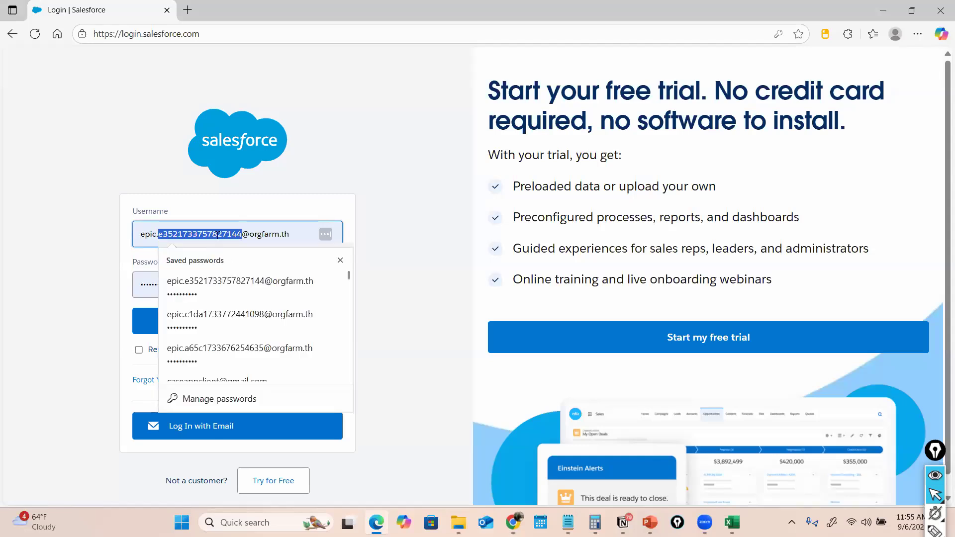
{"action": "key", "text": "ctrl+v"}
{"action": "left_click", "coordinate": [314, 176]}
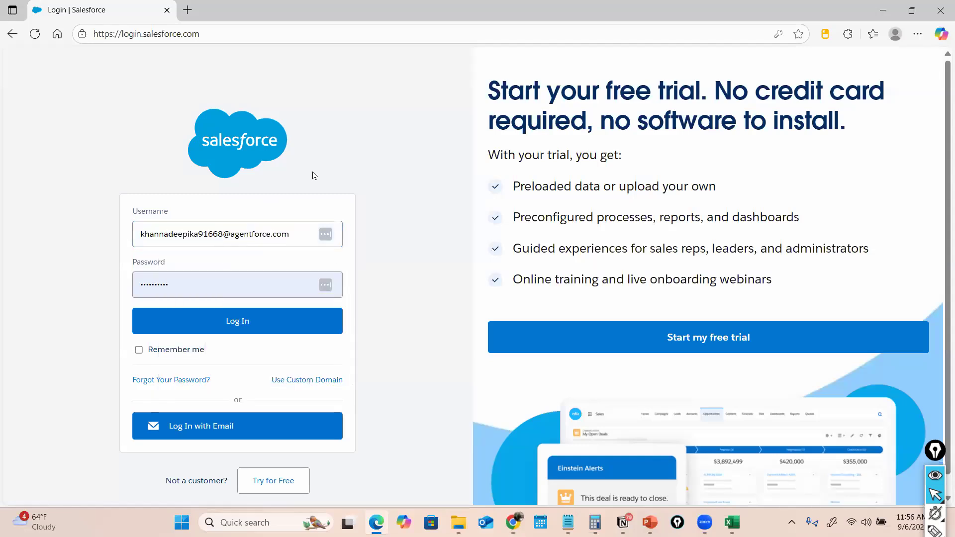
Replace the prefilled password with the account password, log in to the org, and save the login in the browser
{"action": "left_click", "coordinate": [243, 295]}
{"action": "left_click_drag", "start_coordinate": [200, 283], "coordinate": [117, 289]}
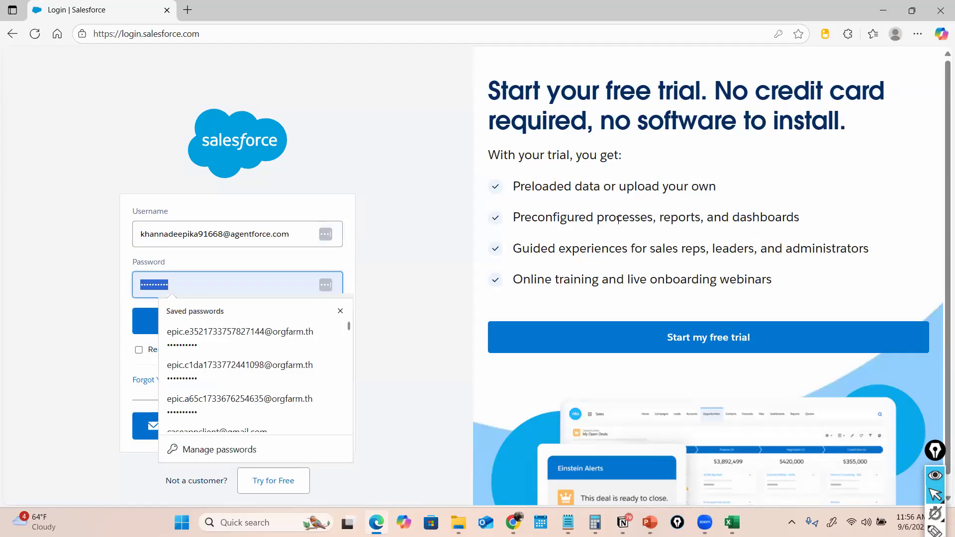
{"action": "type", "text": "**********"}
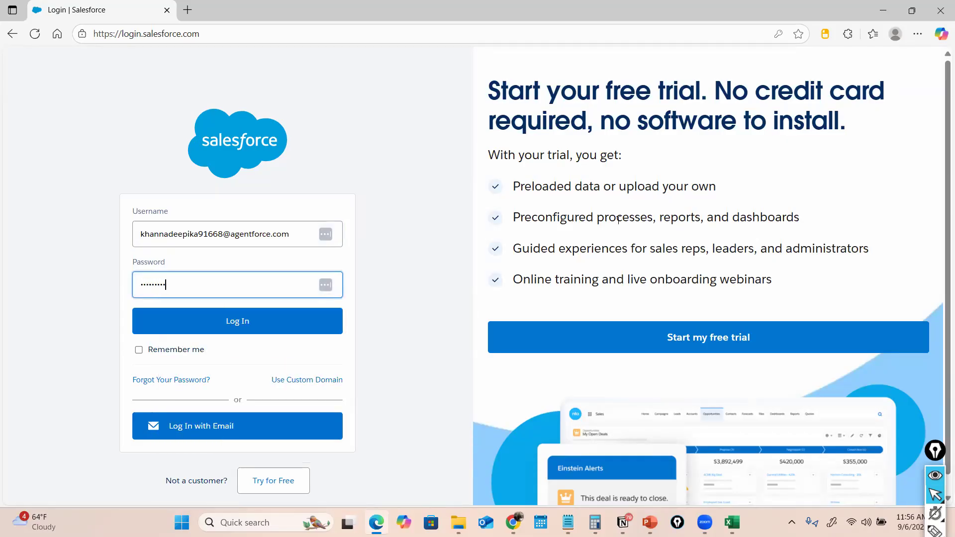
{"action": "left_click", "coordinate": [392, 263]}
{"action": "left_click_drag", "start_coordinate": [173, 284], "coordinate": [131, 287]}
{"action": "left_click", "coordinate": [150, 319]}
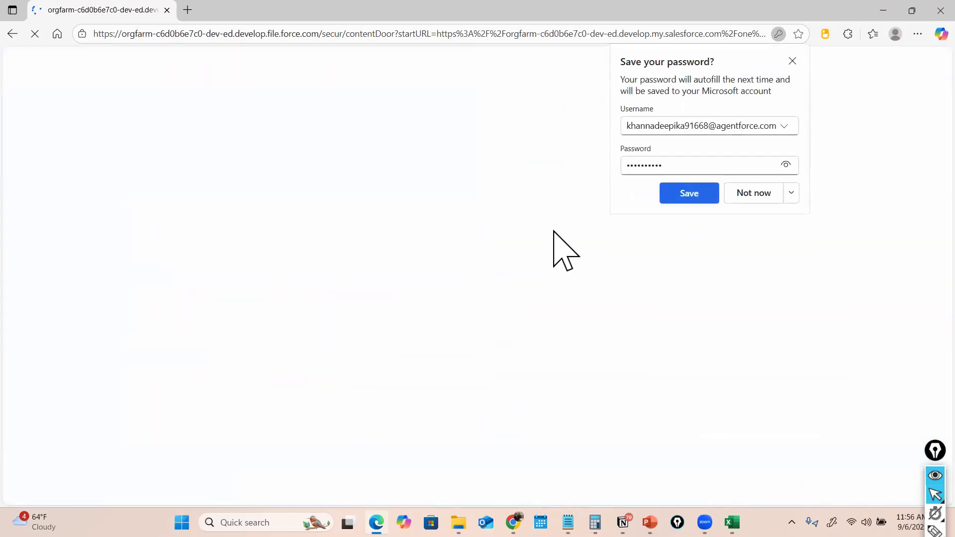
{"action": "left_click", "coordinate": [717, 192]}
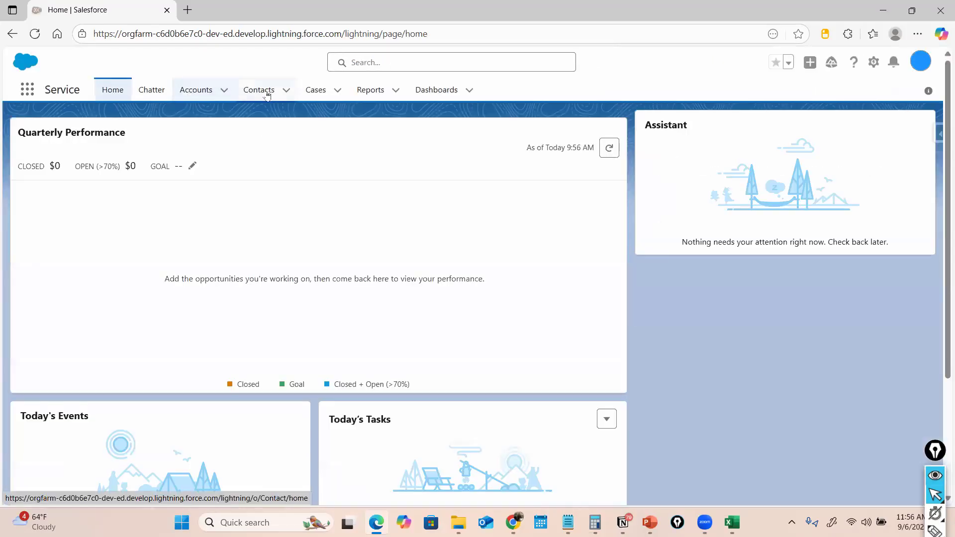
Start a new account from the Accounts list and examine the form's Account Information fields
{"action": "left_click", "coordinate": [190, 91]}
{"action": "left_click", "coordinate": [805, 134]}
{"action": "scroll", "coordinate": [445, 219], "scroll_direction": "down", "scroll_amount": 4}
{"action": "scroll", "coordinate": [491, 262], "scroll_direction": "down", "scroll_amount": 4}
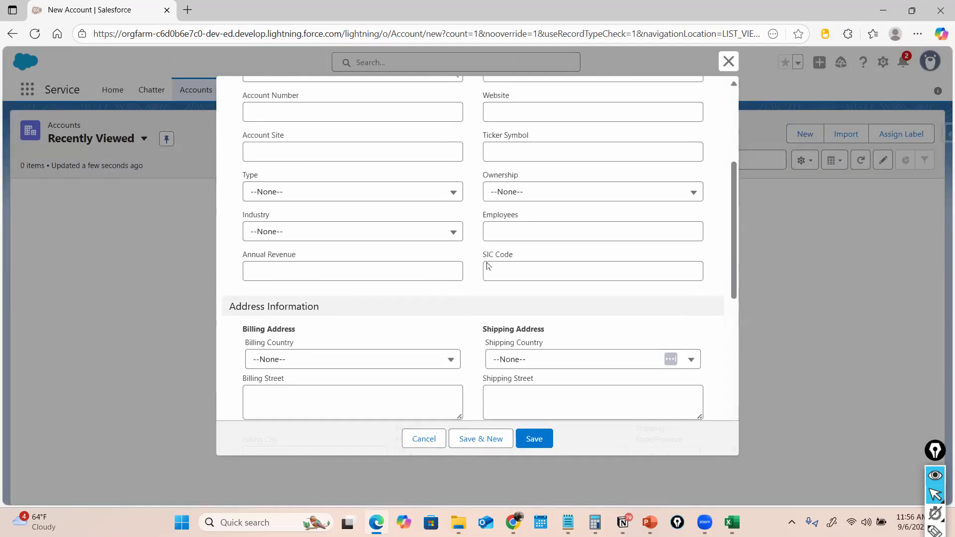
Search the new account form for "test", look through its sections, and close the page search
{"action": "key", "text": "ctrl+f"}
{"action": "type", "text": "test"}
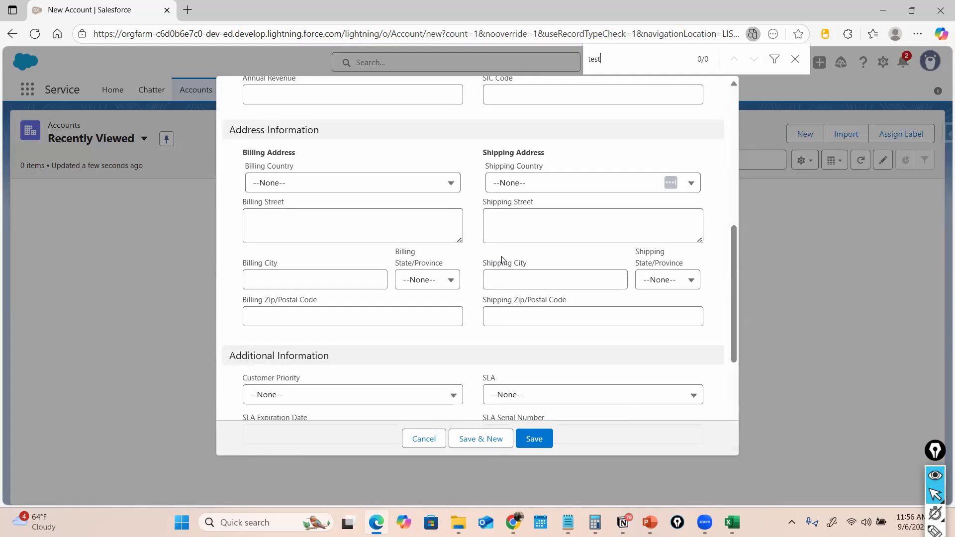
{"action": "scroll", "coordinate": [572, 264], "scroll_direction": "up", "scroll_amount": 8}
{"action": "scroll", "coordinate": [568, 259], "scroll_direction": "down", "scroll_amount": 10}
{"action": "scroll", "coordinate": [567, 249], "scroll_direction": "down", "scroll_amount": 2}
{"action": "scroll", "coordinate": [569, 254], "scroll_direction": "up", "scroll_amount": 15}
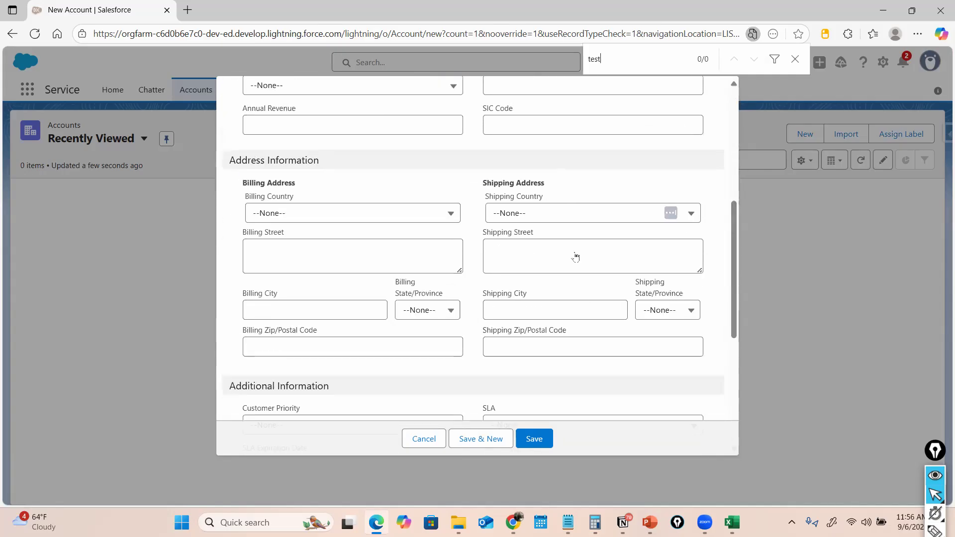
{"action": "left_click", "coordinate": [795, 59]}
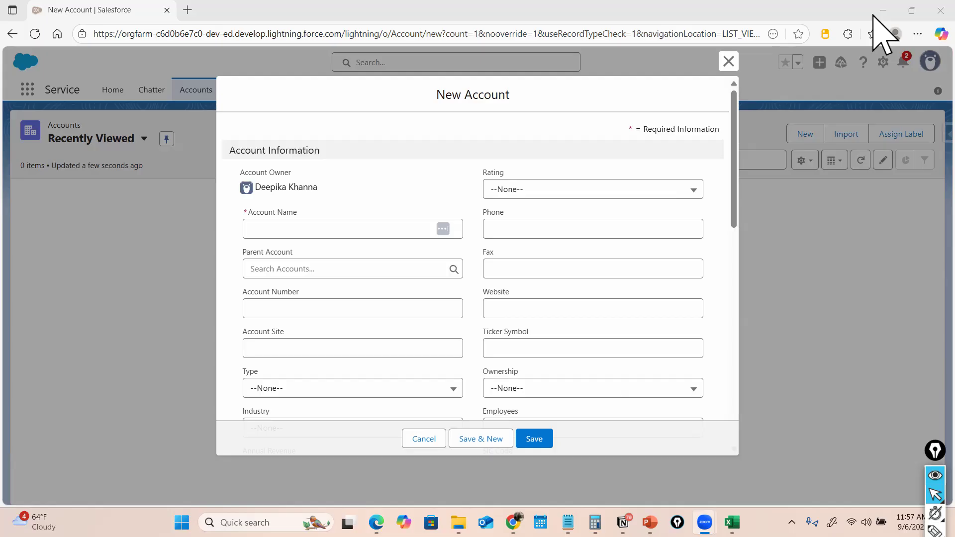
Try to open develop.salesforce.com/signup in a new browser tab
{"action": "key", "text": "ctrl+t"}
{"action": "type", "text": "develop.s"}
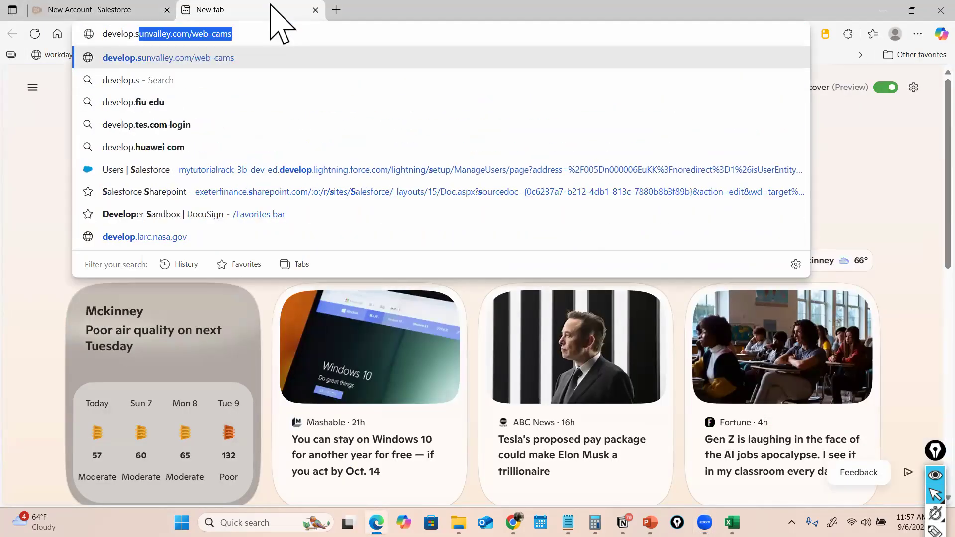
{"action": "type", "text": "alesforce.c"}
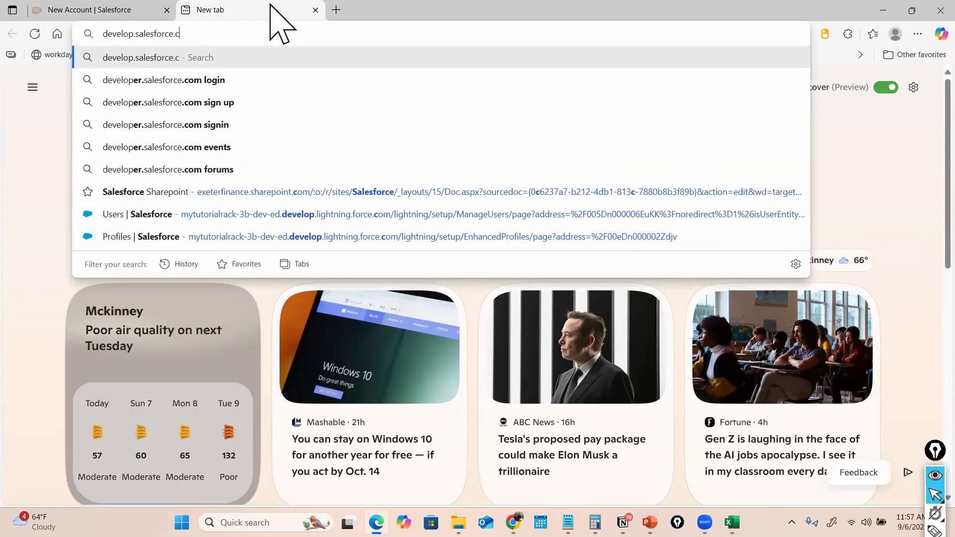
{"action": "type", "text": "om/sign"}
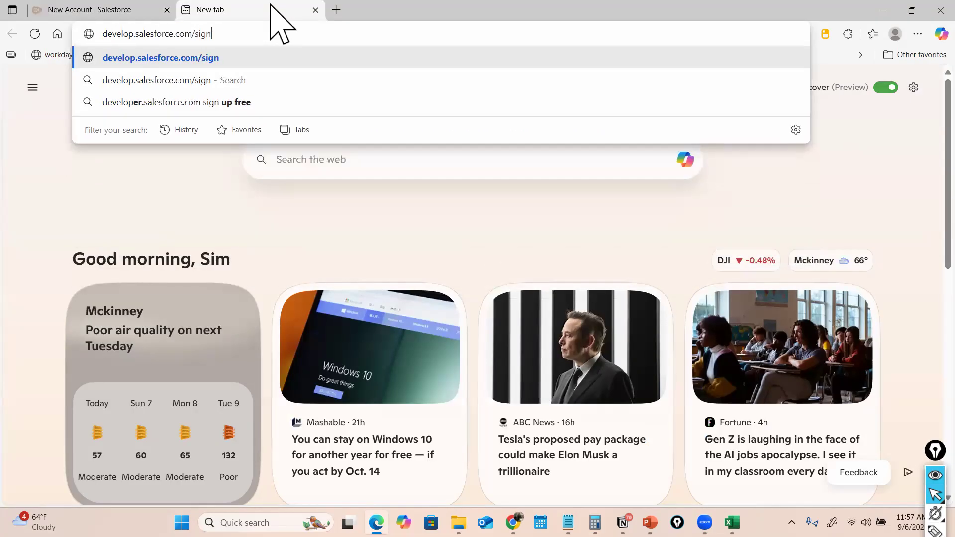
{"action": "type", "text": "up"}
{"action": "key", "text": "Return"}
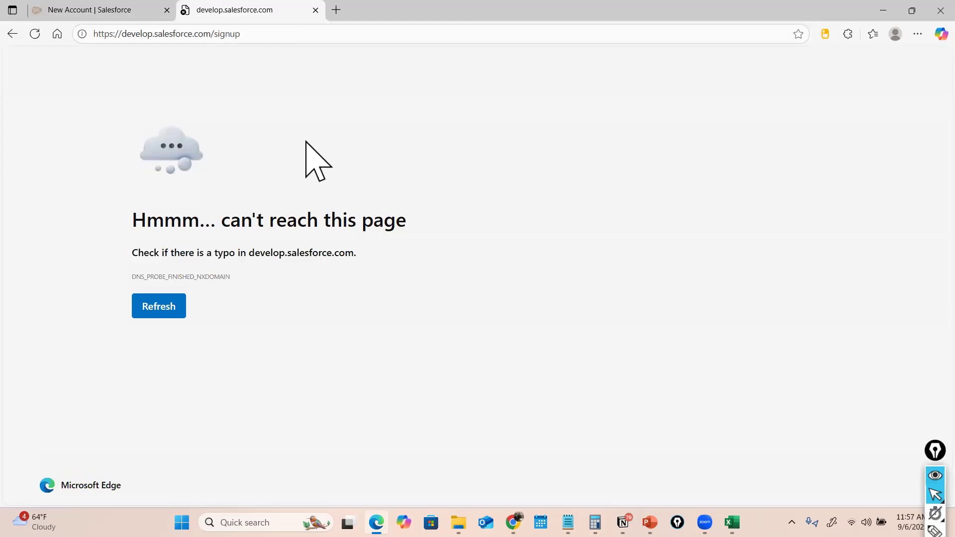
Correct the sign-up address to developer.salesforce.com/signup and load the page
{"action": "left_click", "coordinate": [149, 34]}
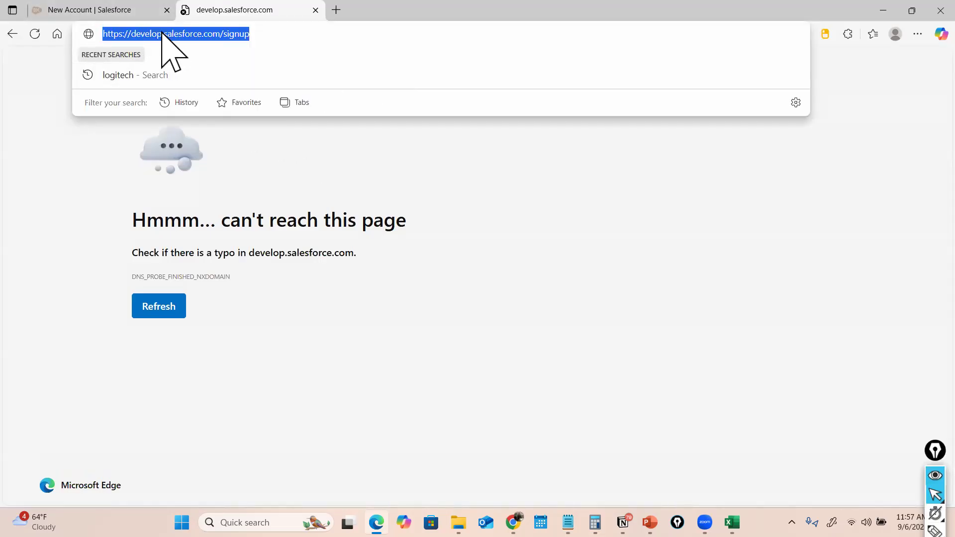
{"action": "left_click", "coordinate": [161, 33]}
{"action": "type", "text": "er"}
{"action": "key", "text": "Return"}
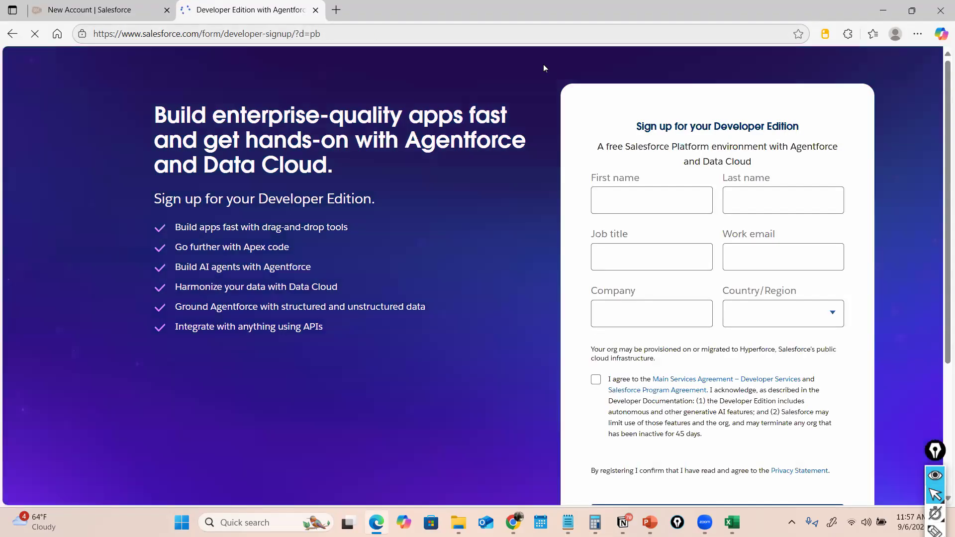
Highlight the Developer Edition sign-up form's agreement paragraph about orgs inactive for 45 days
{"action": "scroll", "coordinate": [697, 322], "scroll_direction": "down", "scroll_amount": 3}
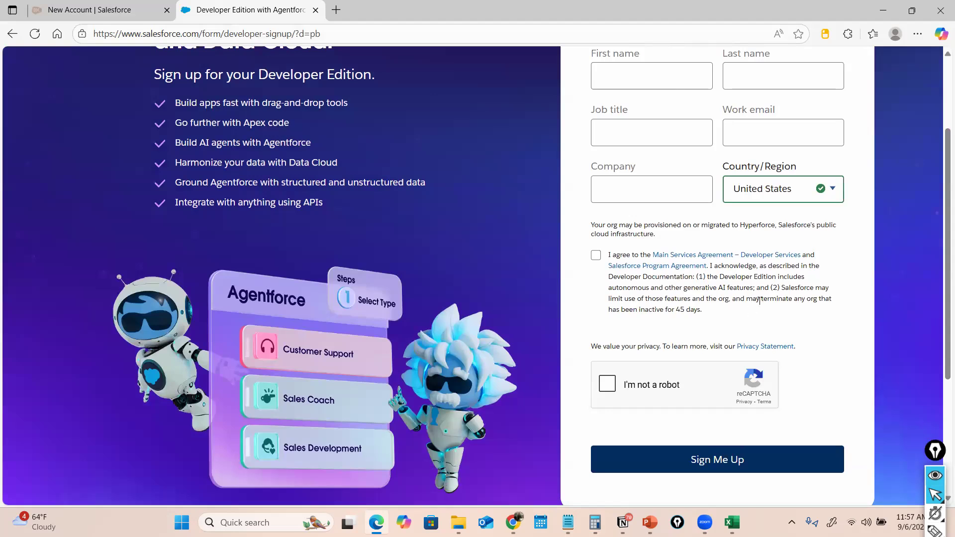
{"action": "left_click_drag", "start_coordinate": [703, 310], "coordinate": [609, 299]}
{"action": "left_click_drag", "start_coordinate": [703, 310], "coordinate": [595, 309]}
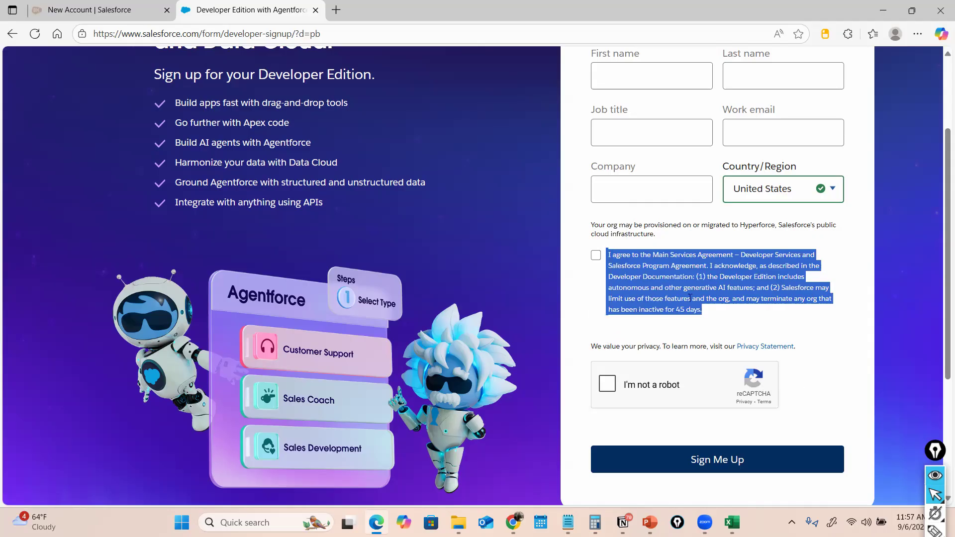
Return to the org's browser tab and close the unsaved new account form
{"action": "left_click", "coordinate": [69, 9]}
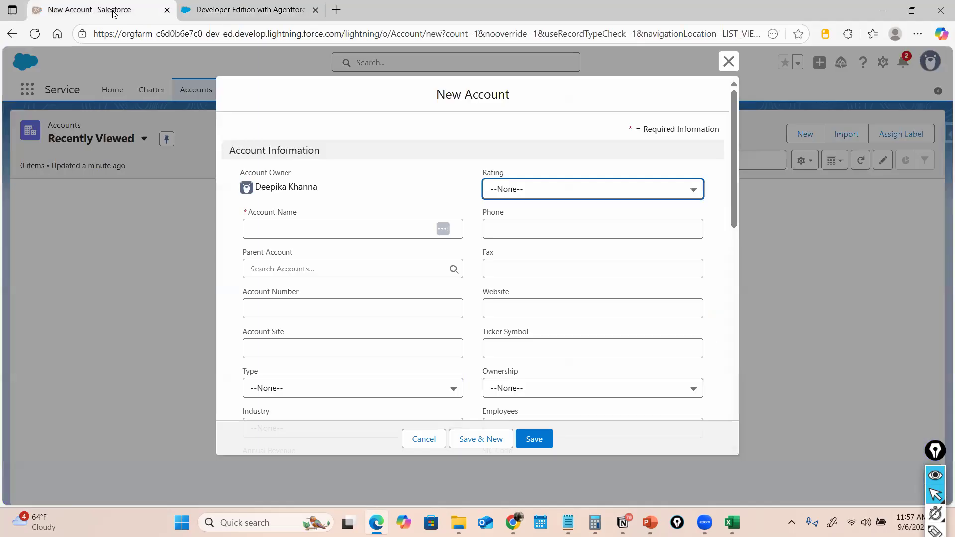
{"action": "left_click", "coordinate": [727, 60]}
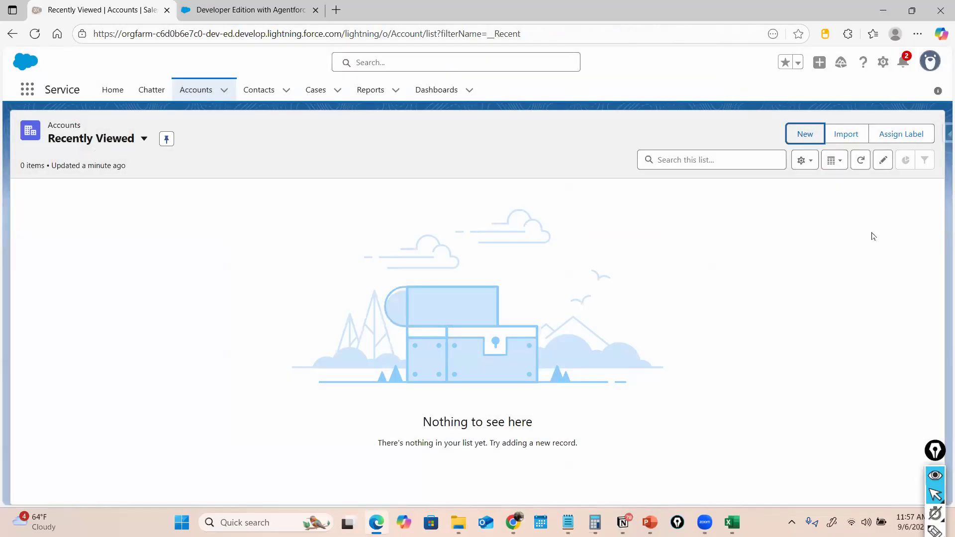
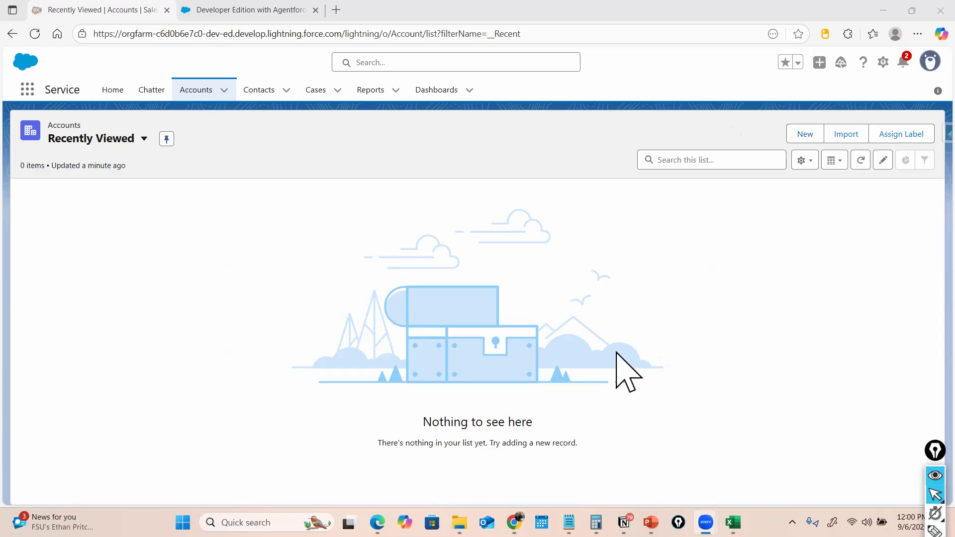
Switch to the Notepad notes and add a separate line below the formula field line: "Loans (Salesforce) -----------------Opportunity"
{"action": "mouse_move", "coordinate": [568, 522]}
{"action": "left_click", "coordinate": [628, 460]}
{"action": "left_click", "coordinate": [346, 216]}
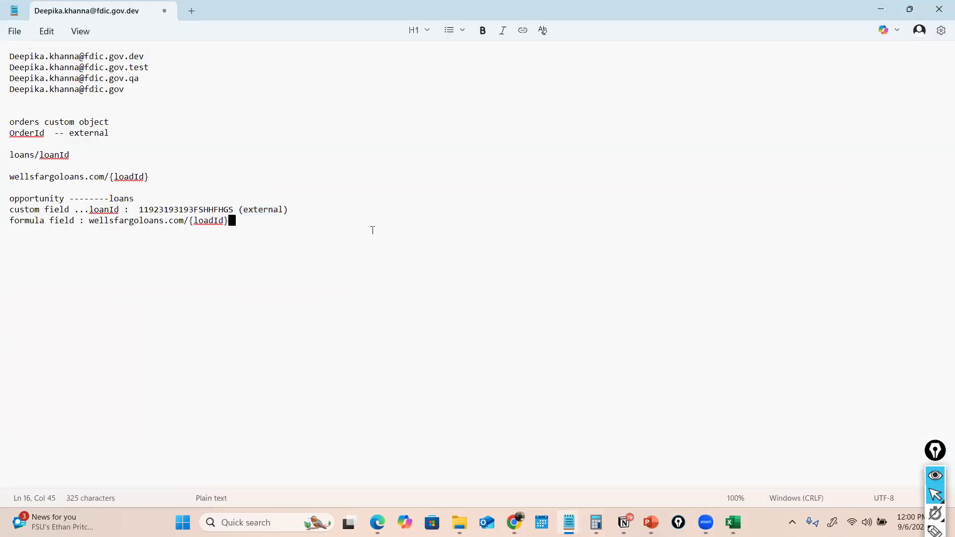
{"action": "key", "text": "Return"}
{"action": "key", "text": "Return"}
{"action": "type", "text": "Loans (S"}
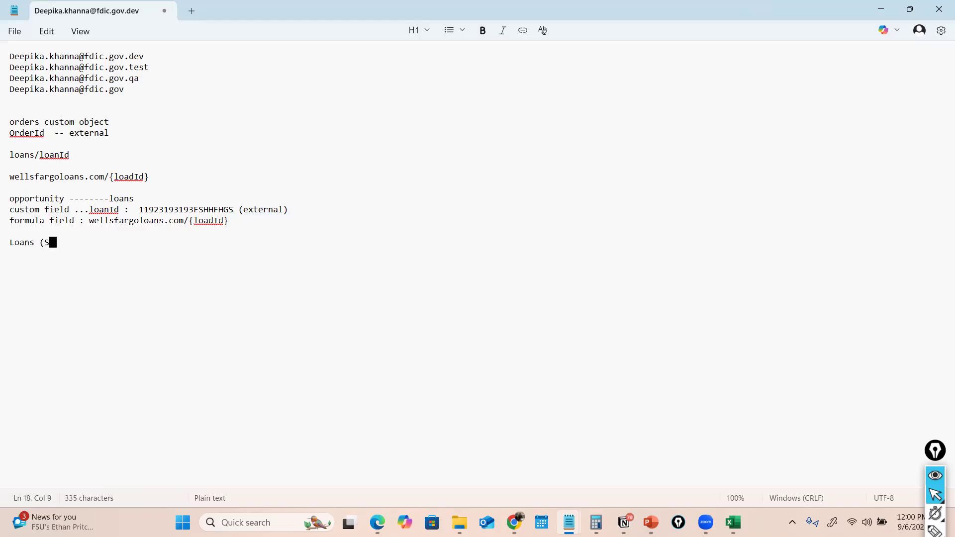
{"action": "type", "text": "alesforce)   ------"}
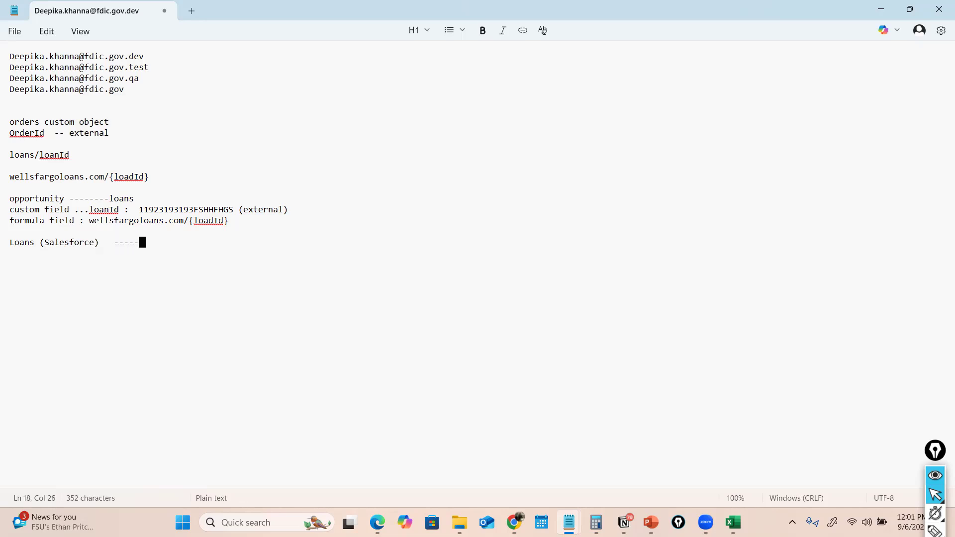
{"action": "type", "text": "-----------Opportunity"}
Change the parenthesised label after Loans to RDBMS and append "(Salesforce)" after Opportunity on the same line
{"action": "double_click", "coordinate": [82, 242]}
{"action": "type", "text": "RD"}
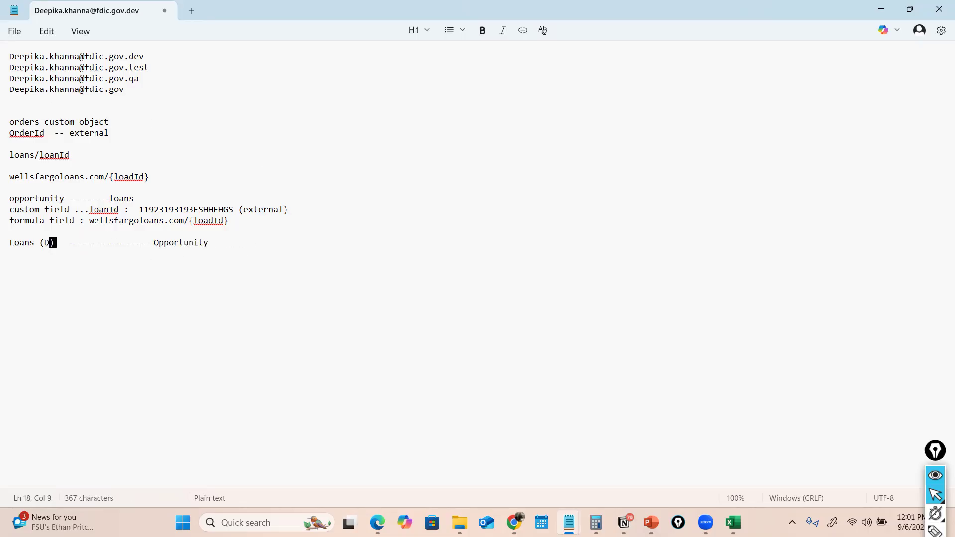
{"action": "type", "text": "BMS"}
{"action": "left_click", "coordinate": [252, 240]}
{"action": "type", "text": "("}
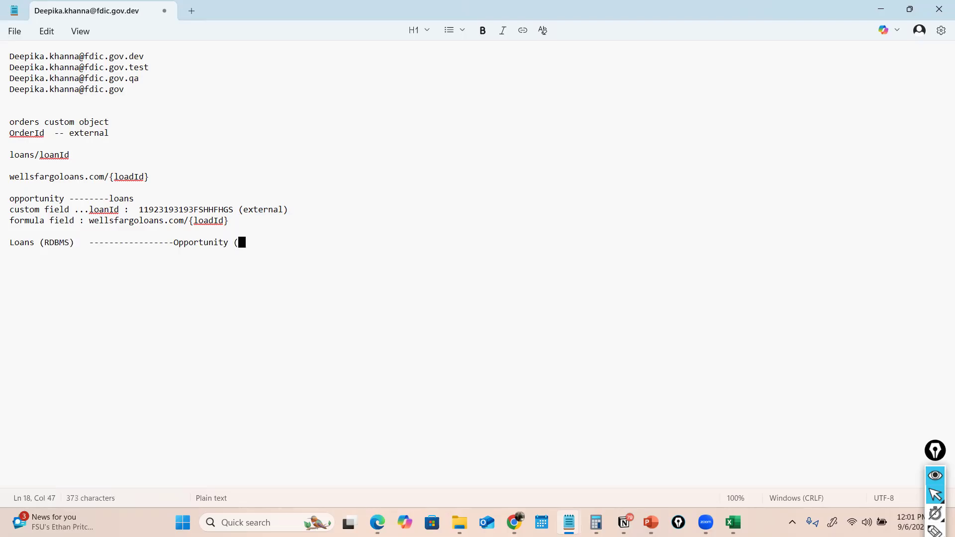
{"action": "key", "text": "Up"}
{"action": "key", "text": "shift+Down"}
{"action": "left_click", "coordinate": [245, 243]}
{"action": "type", "text": "Salesforce)"}
Highlight RDBMS and Opportunity in turn on the Loans line
{"action": "left_click", "coordinate": [15, 242]}
{"action": "double_click", "coordinate": [57, 243]}
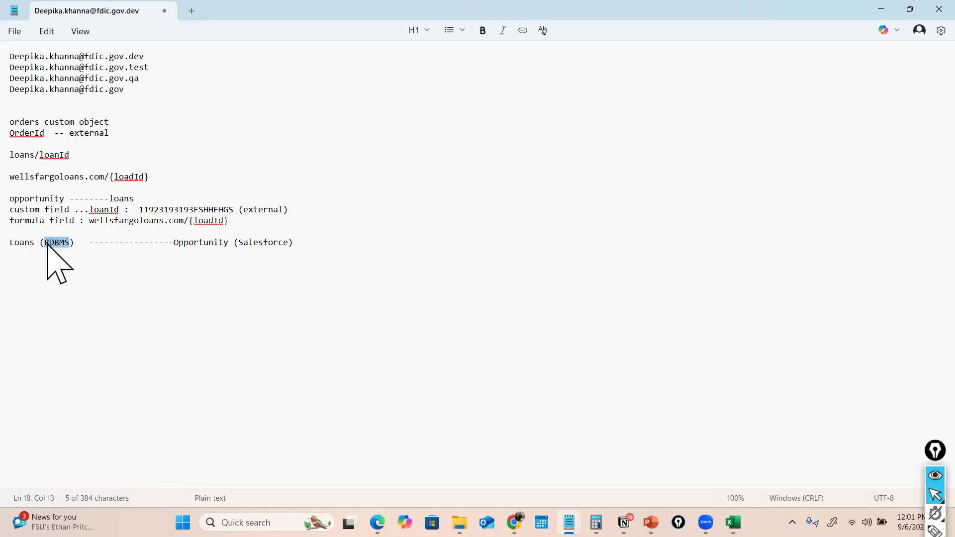
{"action": "double_click", "coordinate": [202, 243]}
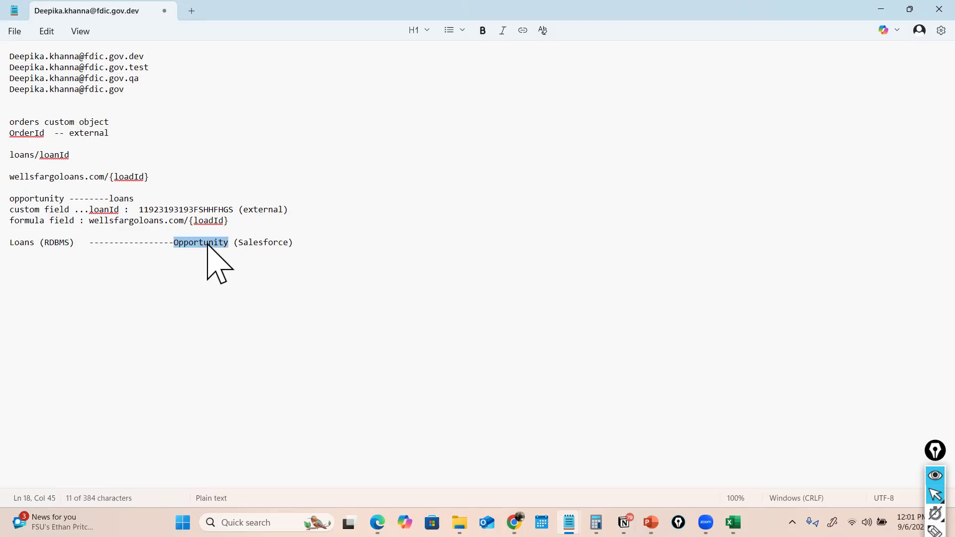
{"action": "left_click", "coordinate": [22, 258]}
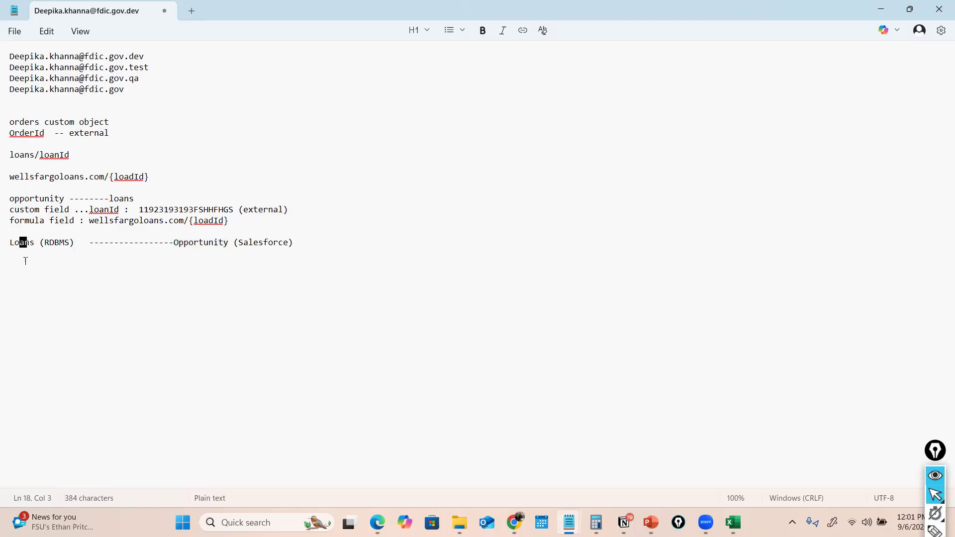
Add LoanId on a new line directly beneath the Loans (RDBMS) heading
{"action": "left_click", "coordinate": [300, 250]}
{"action": "key", "text": "Return"}
{"action": "type", "text": "LoanIdd"}
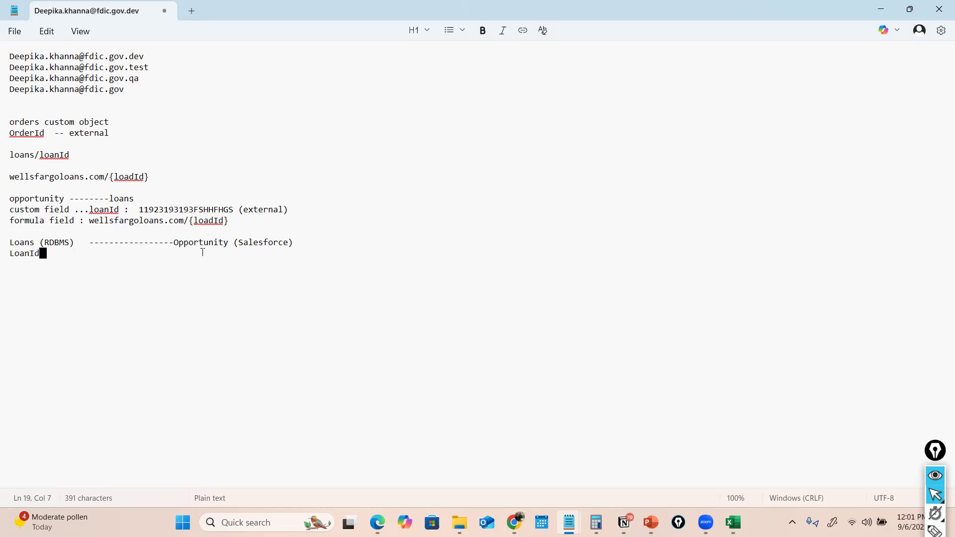
{"action": "type", "text": "                              oppr"}
Add opportunityId beneath the Opportunity heading on the LoanId line, with "loanId :" on the line below it
{"action": "key", "text": "BackSpace"}
{"action": "type", "text": "ortuity"}
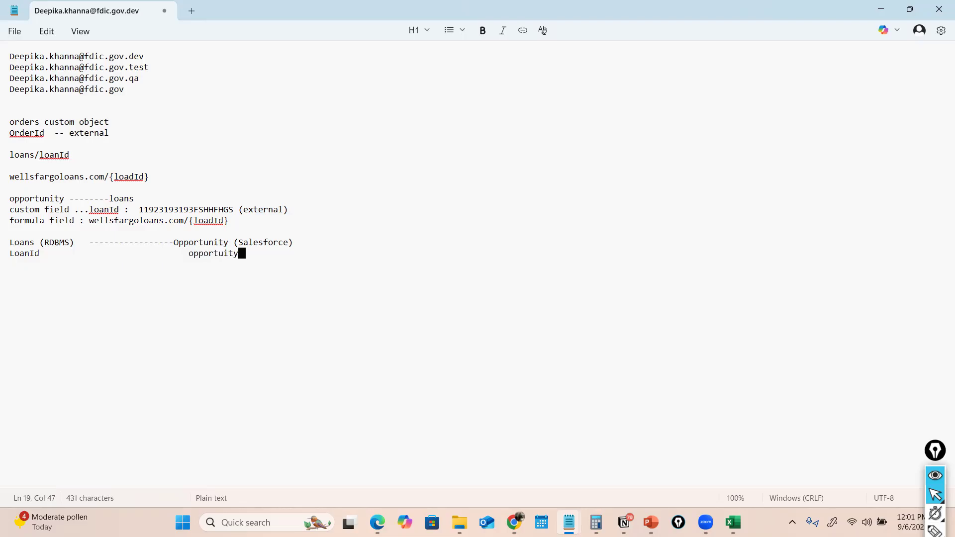
{"action": "key", "text": "BackSpace"}
{"action": "key", "text": "BackSpace"}
{"action": "key", "text": "BackSpace"}
{"action": "type", "text": "nityId"}
{"action": "key", "text": "Return"}
{"action": "type", "text": "loan"}
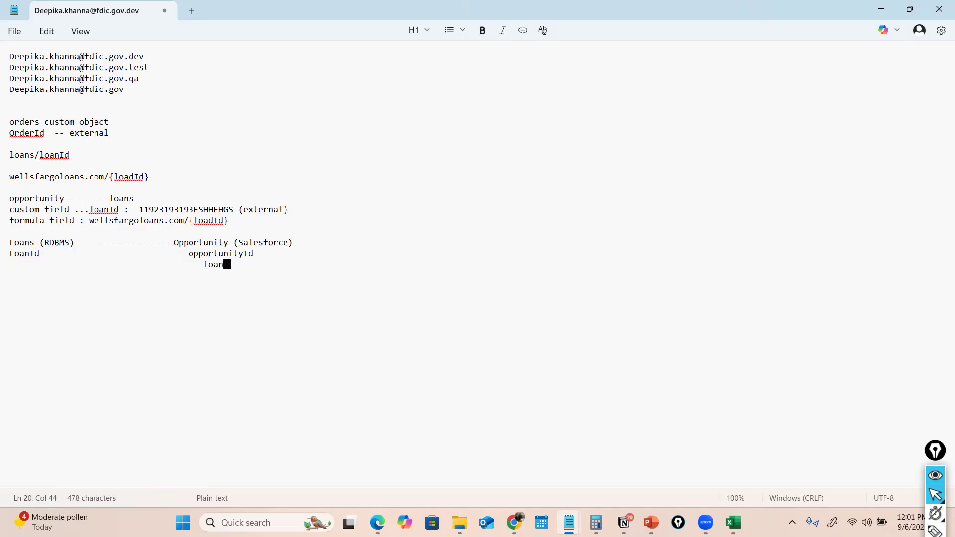
{"action": "type", "text": "Id :"}
Give the LoanId under Loans the value LX122 and move opportunityId onto its own line
{"action": "left_click", "coordinate": [43, 260]}
{"action": "left_click", "coordinate": [56, 249]}
{"action": "type", "text": ":LX122"}
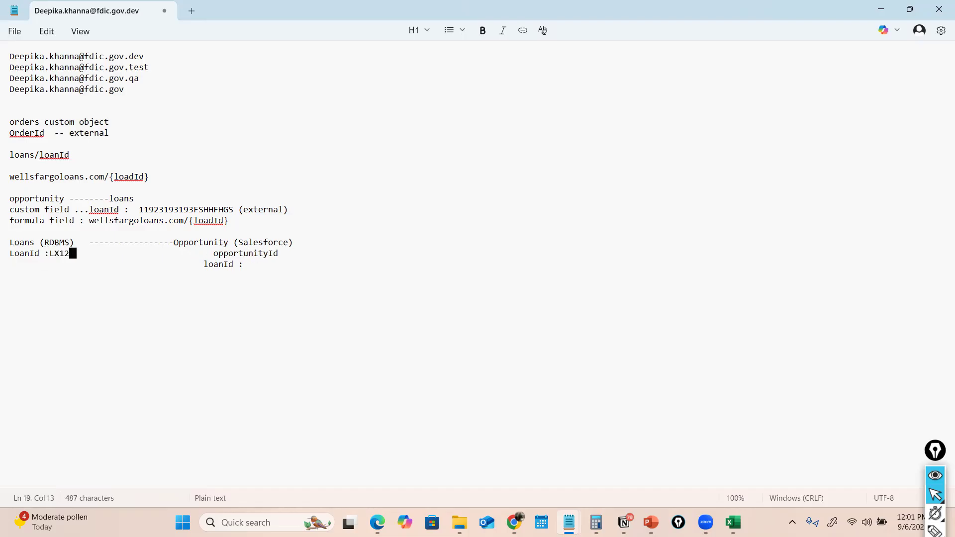
{"action": "key", "text": "Return"}
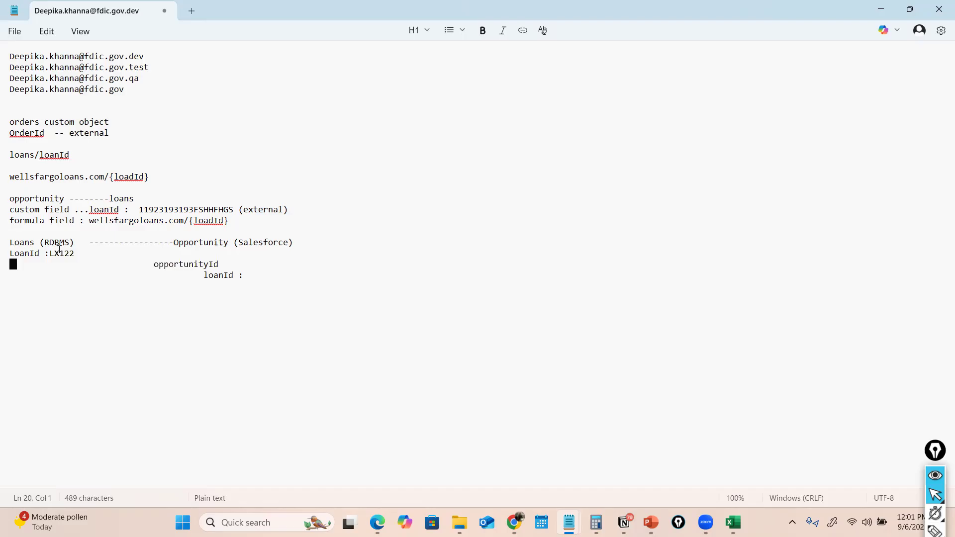
Enter Of2234 as the opportunityId value and LX122 as the loanId value beneath it
{"action": "left_click", "coordinate": [239, 262]}
{"action": "type", "text": ": Of2234"}
{"action": "left_click", "coordinate": [249, 274]}
{"action": "type", "text": "LX122"}
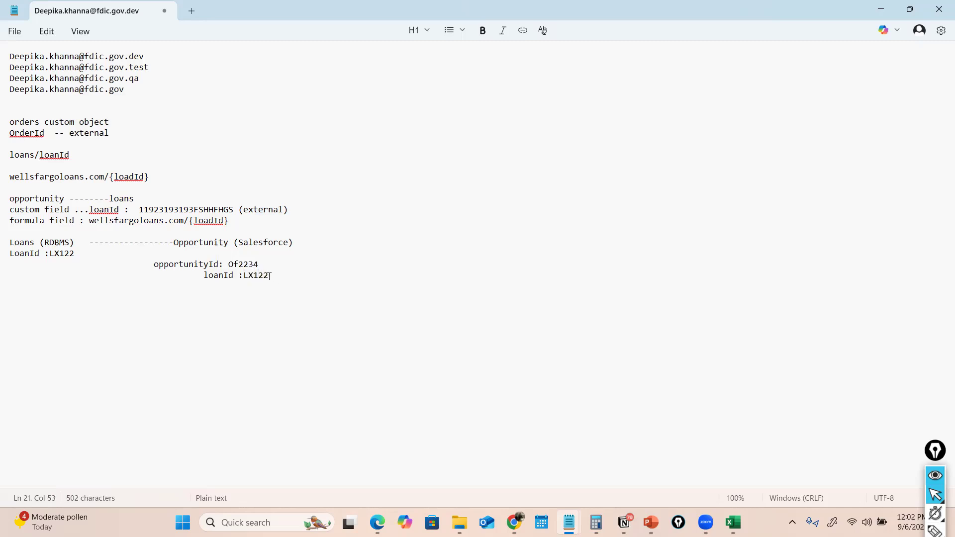
Append "(external id)" to the loanId line under Opportunity
{"action": "left_click_drag", "start_coordinate": [201, 275], "coordinate": [322, 276]}
{"action": "left_click", "coordinate": [312, 271]}
{"action": "type", "text": "(external id)"}
Highlight the matching LX122 values under Loans and Opportunity to compare the two records
{"action": "double_click", "coordinate": [253, 277]}
{"action": "left_click", "coordinate": [75, 254]}
{"action": "left_click_drag", "start_coordinate": [57, 251], "coordinate": [47, 252]}
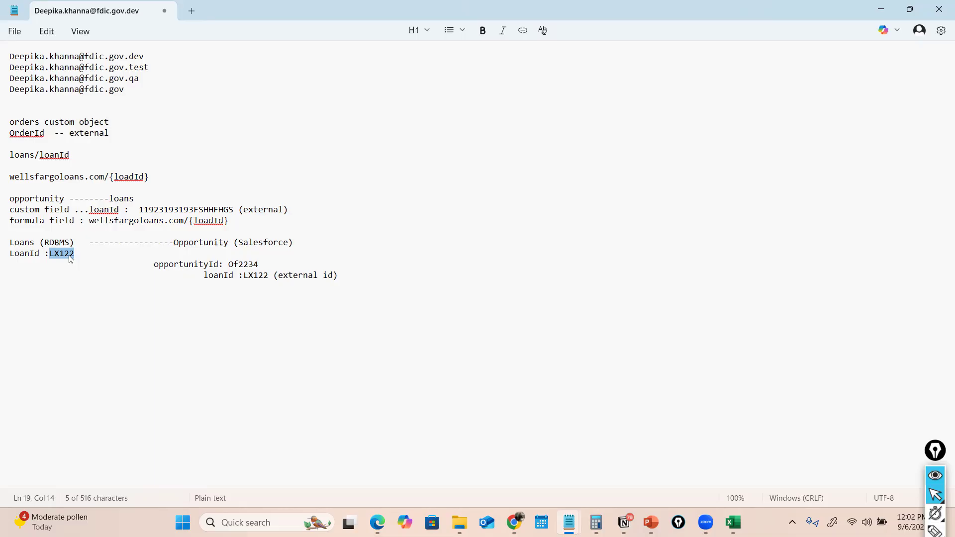
{"action": "left_click", "coordinate": [153, 264]}
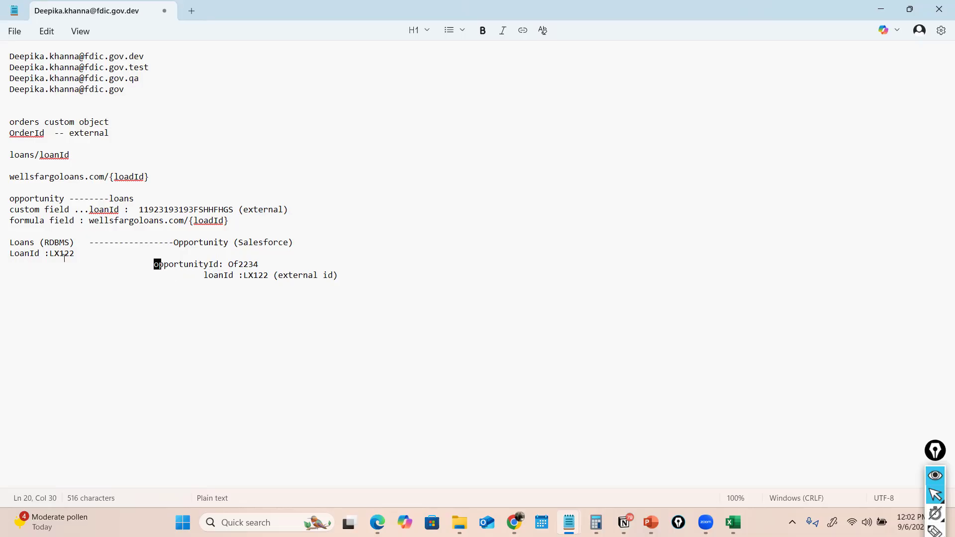
{"action": "double_click", "coordinate": [254, 275]}
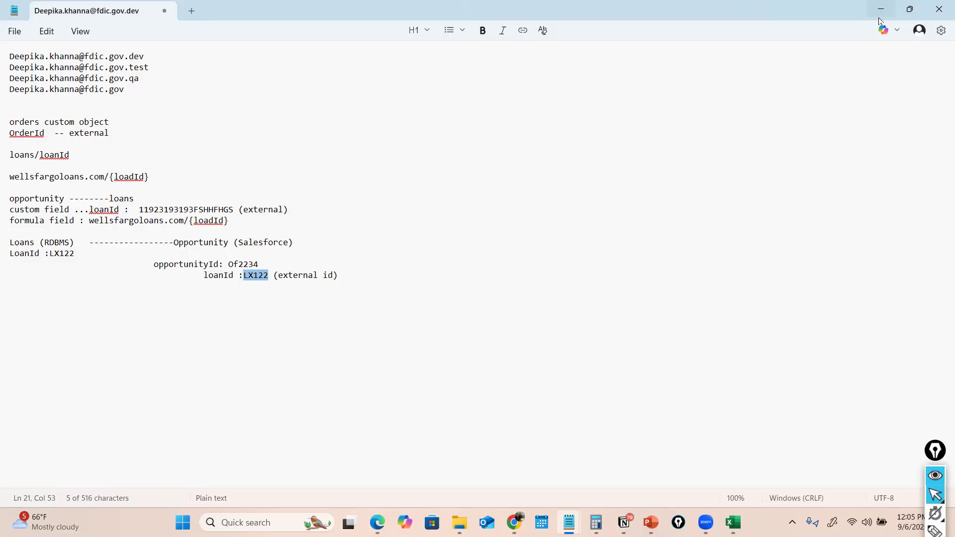
Minimize the notes and switch to Chrome, opening the ChatGPT conversation about the Salesforce field deletion issue
{"action": "left_click", "coordinate": [882, 9]}
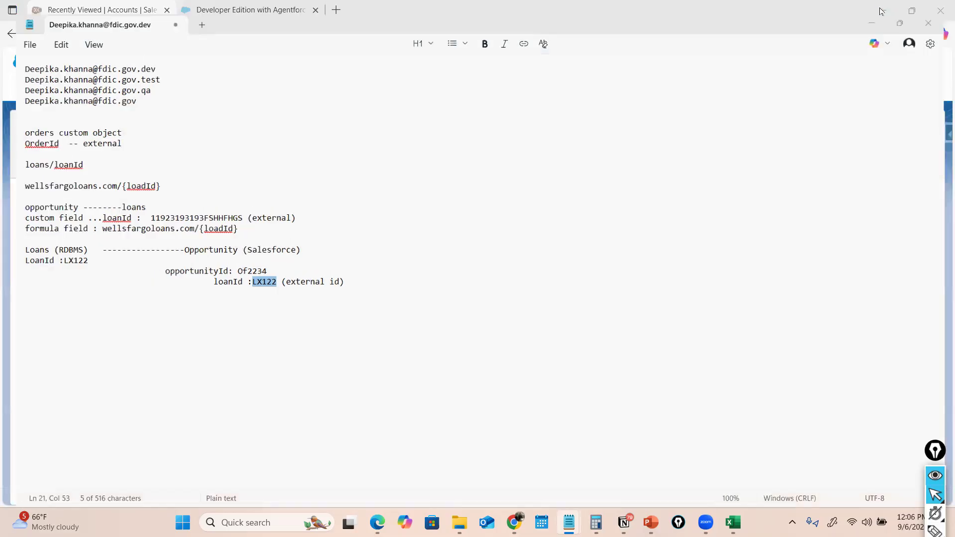
{"action": "key", "text": "alt+Tab"}
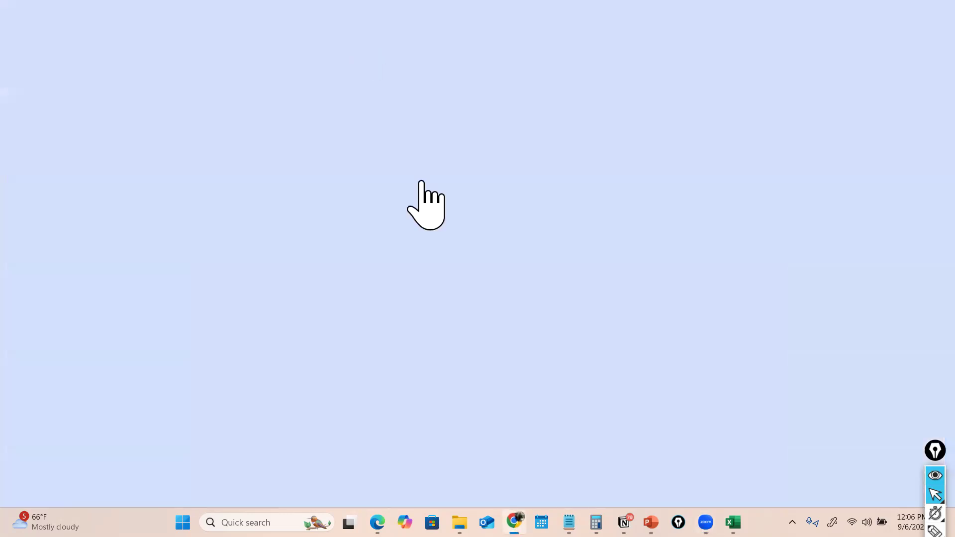
{"action": "left_click", "coordinate": [701, 13]}
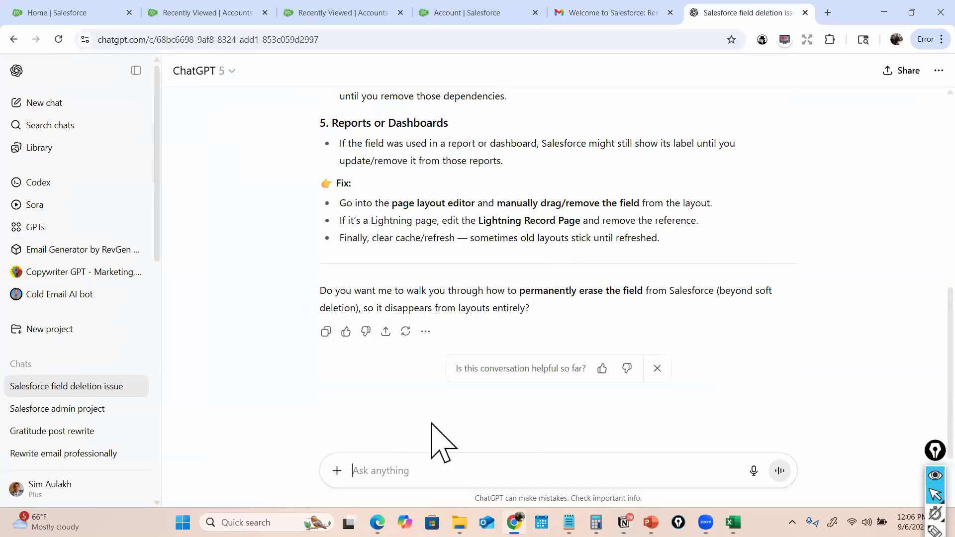
Ask ChatGPT: "Explain External ID in easy to understand manner with help of an example. Salesforce"
{"action": "type", "text": "Explain Ex"}
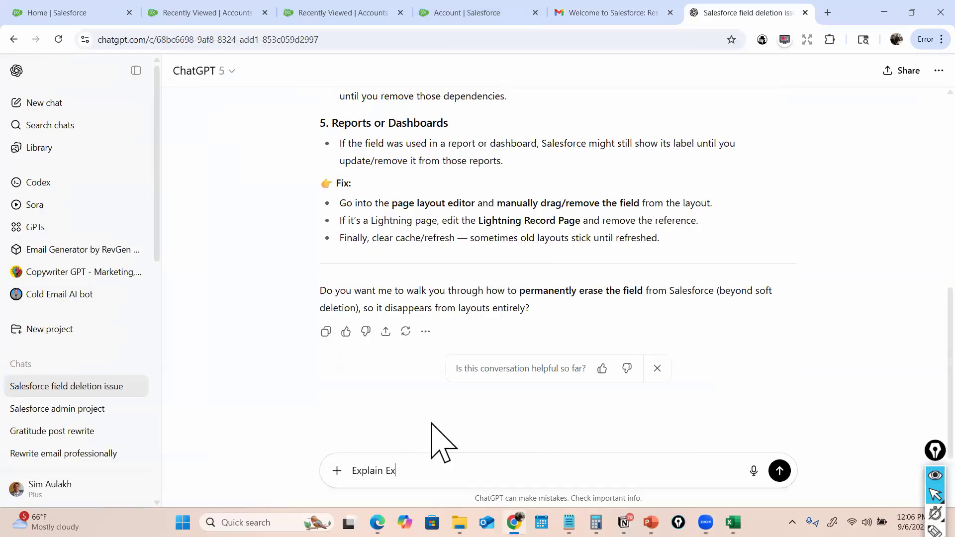
{"action": "type", "text": "ternal ID in easy to understand manner "}
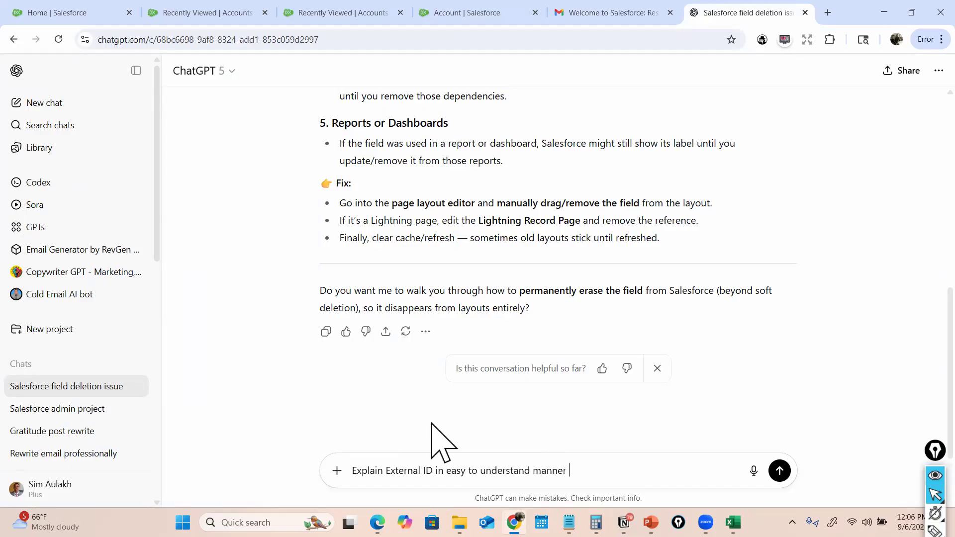
{"action": "type", "text": "with help of an examp"}
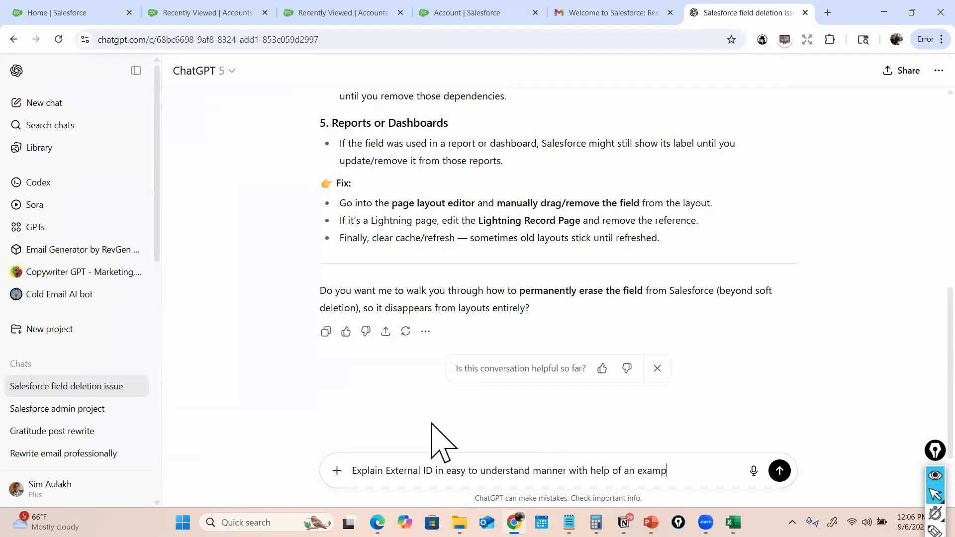
{"action": "type", "text": "le. Salesfor"}
{"action": "key", "text": "BackSpace"}
{"action": "key", "text": "BackSpace"}
{"action": "key", "text": "BackSpace"}
{"action": "key", "text": "BackSpace"}
{"action": "type", "text": "esforce"}
{"action": "key", "text": "Return"}
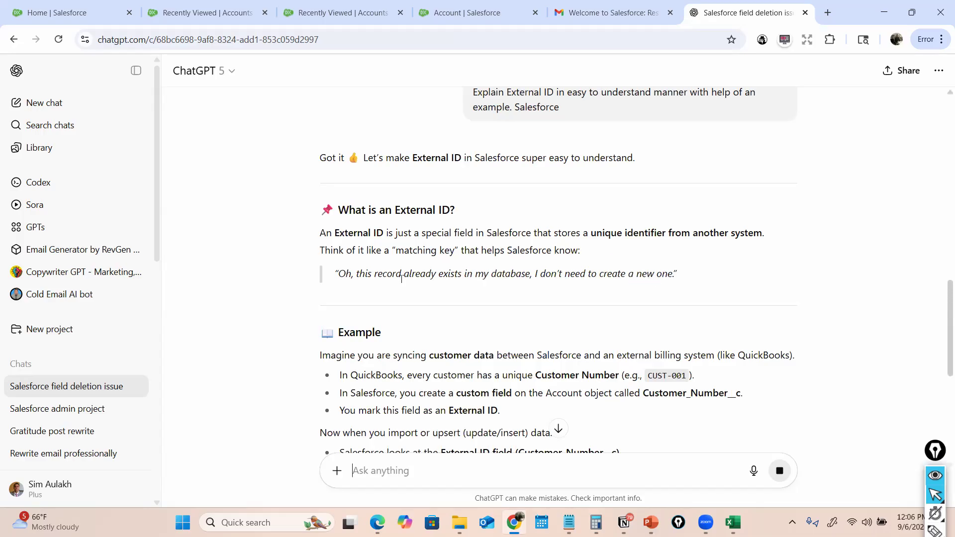
Highlight the answer's "this record already exists" quote and the example's QuickBooks, Customer Number, custom field and External ID wording
{"action": "left_click_drag", "start_coordinate": [356, 275], "coordinate": [673, 274]}
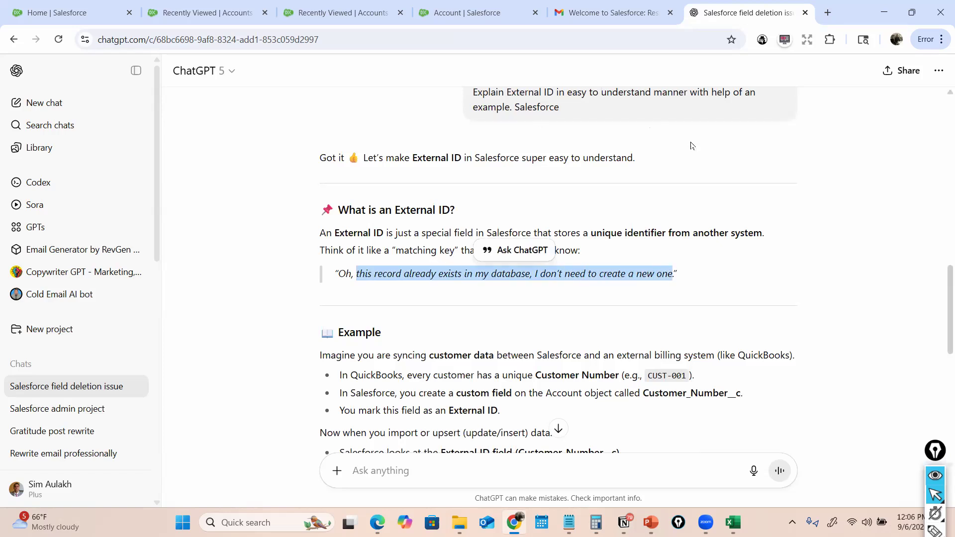
{"action": "scroll", "coordinate": [723, 258], "scroll_direction": "down", "scroll_amount": 1}
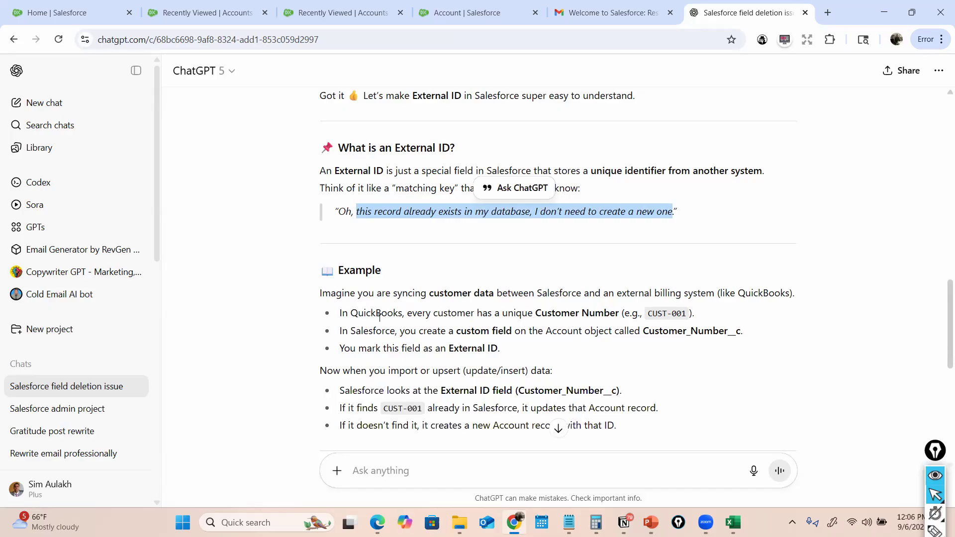
{"action": "scroll", "coordinate": [380, 316], "scroll_direction": "down", "scroll_amount": 1}
{"action": "left_click_drag", "start_coordinate": [341, 252], "coordinate": [400, 251]}
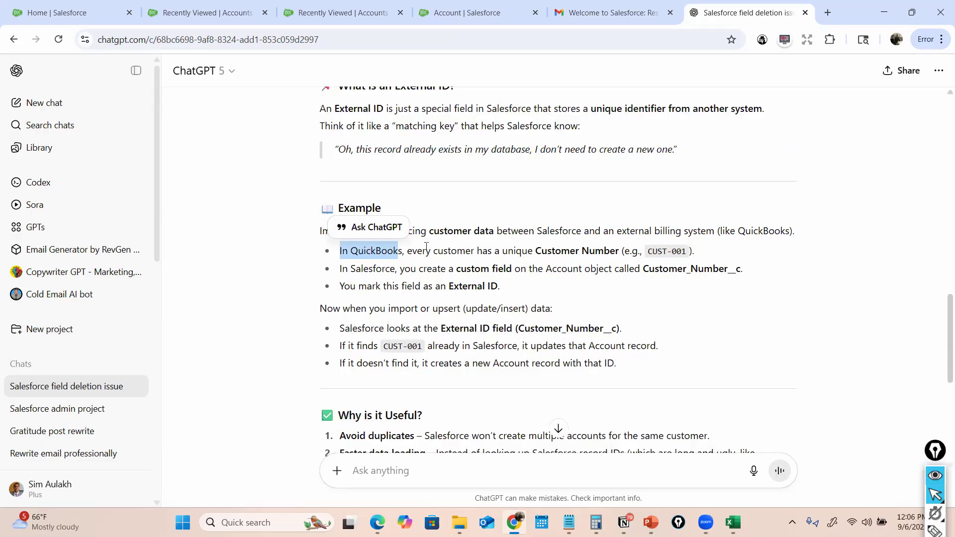
{"action": "left_click_drag", "start_coordinate": [534, 251], "coordinate": [617, 254]}
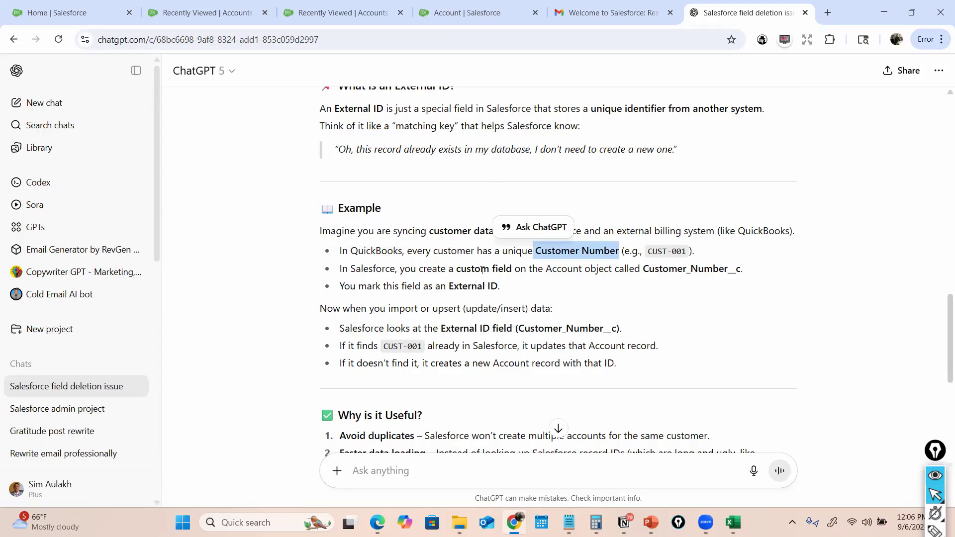
{"action": "left_click_drag", "start_coordinate": [451, 269], "coordinate": [738, 269]}
{"action": "left_click_drag", "start_coordinate": [351, 287], "coordinate": [539, 285]}
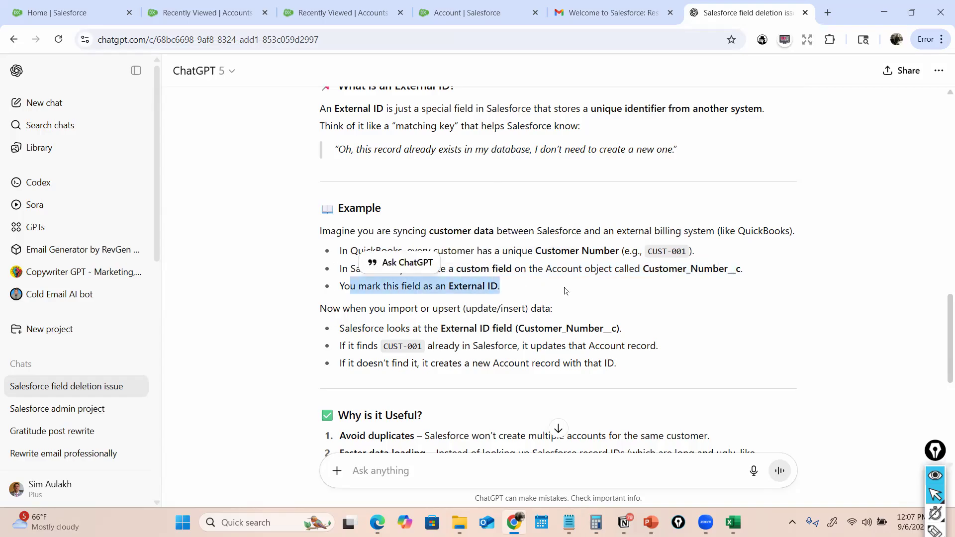
{"action": "left_click_drag", "start_coordinate": [649, 268], "coordinate": [734, 269]}
{"action": "left_click_drag", "start_coordinate": [358, 250], "coordinate": [403, 251]}
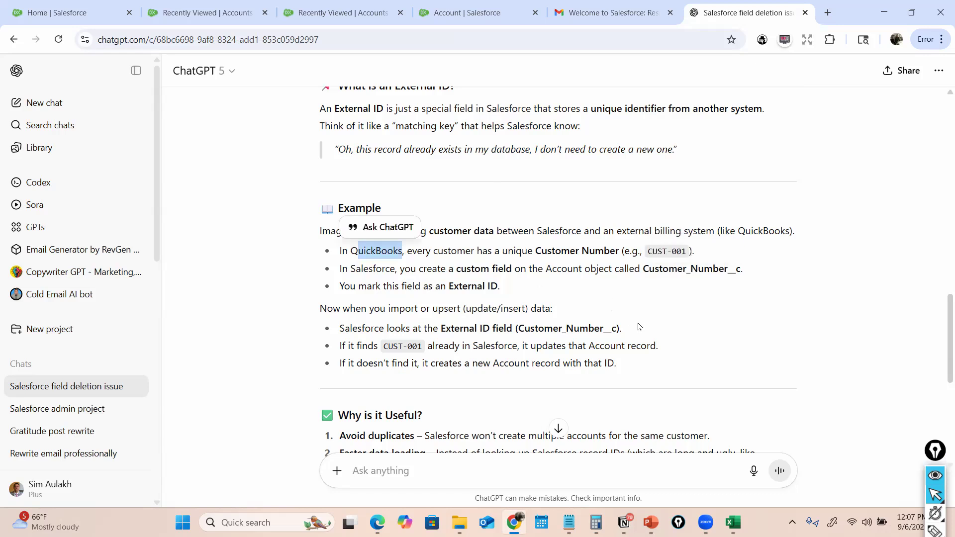
Highlight the example's import or upsert sentence and the External ID field name Customer_Number__c in its first bullet
{"action": "scroll", "coordinate": [640, 326], "scroll_direction": "down", "scroll_amount": 1}
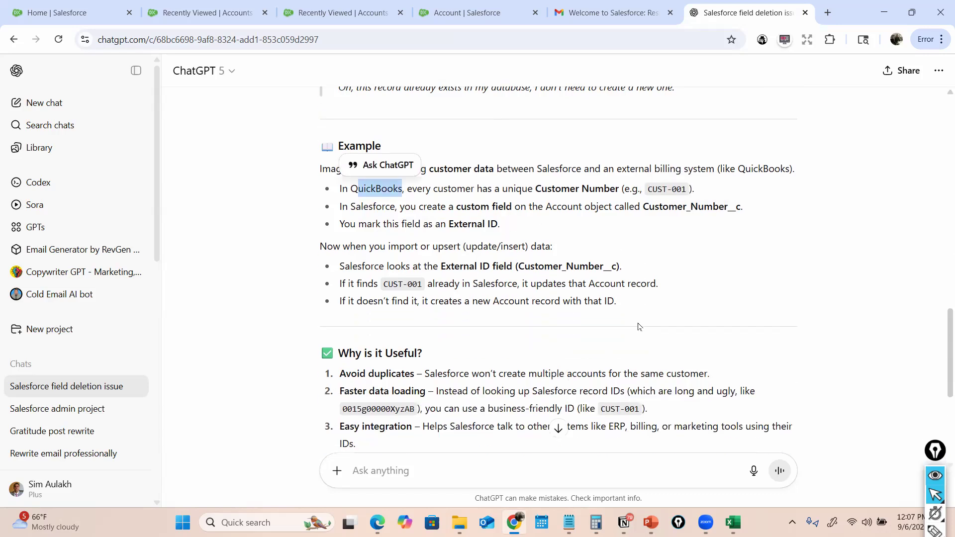
{"action": "scroll", "coordinate": [639, 326], "scroll_direction": "up", "scroll_amount": 1}
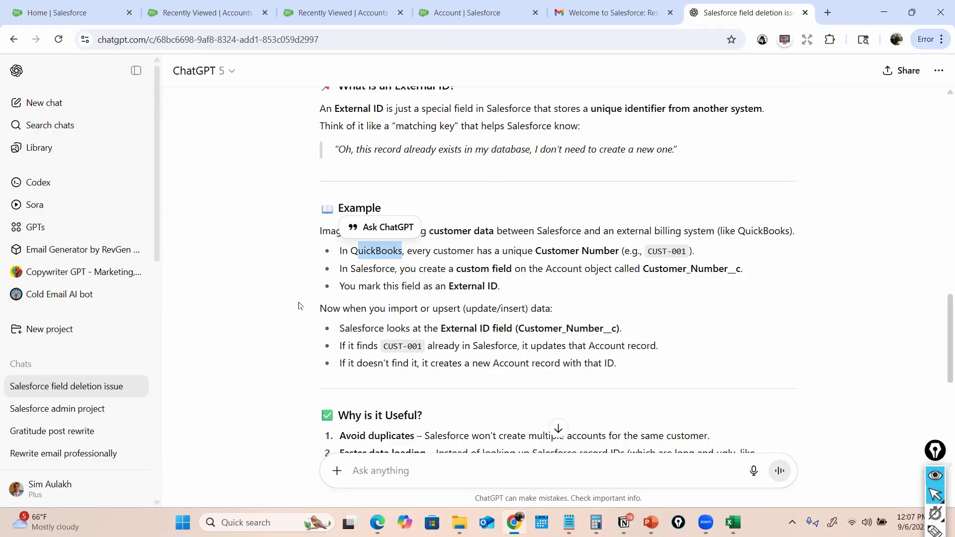
{"action": "left_click_drag", "start_coordinate": [319, 309], "coordinate": [559, 306]}
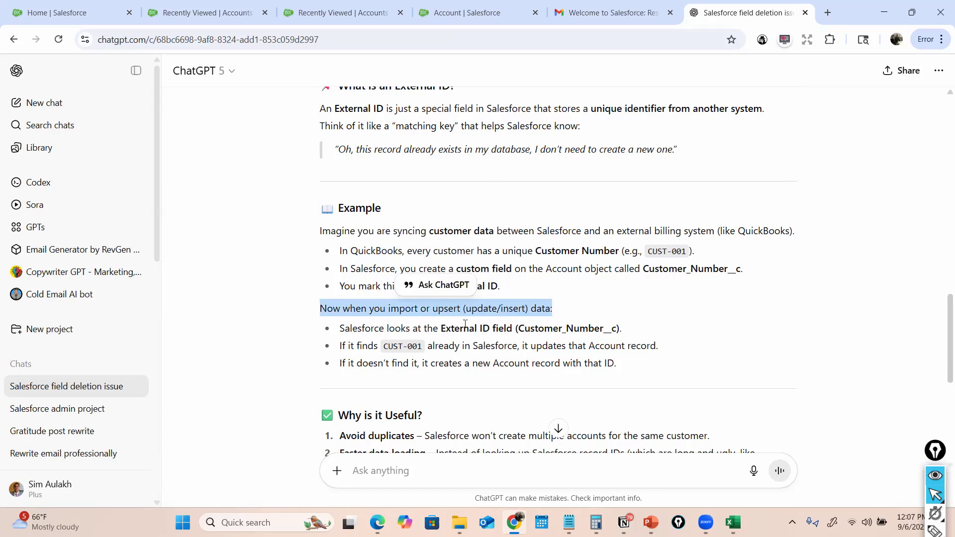
{"action": "left_click_drag", "start_coordinate": [438, 329], "coordinate": [619, 330]}
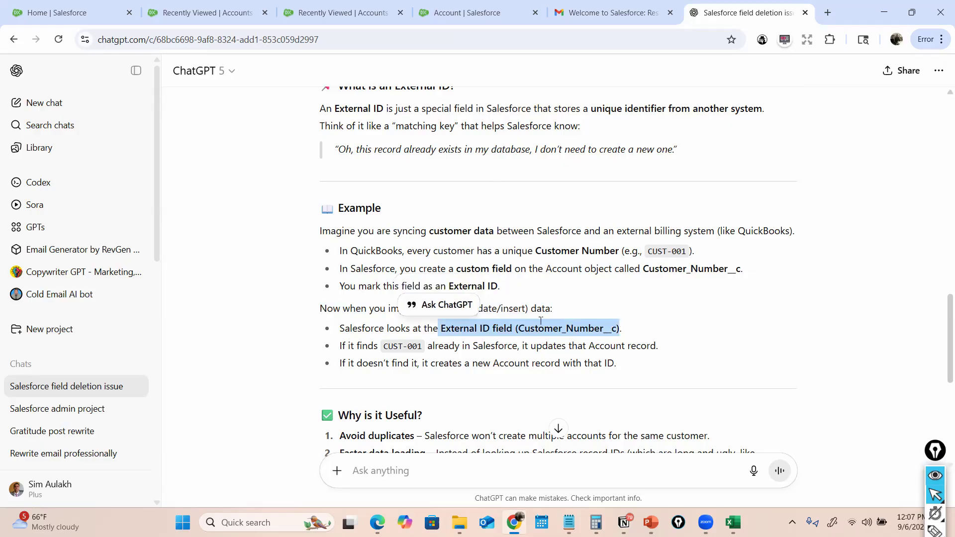
{"action": "left_click", "coordinate": [524, 326]}
{"action": "left_click_drag", "start_coordinate": [518, 327], "coordinate": [616, 324]}
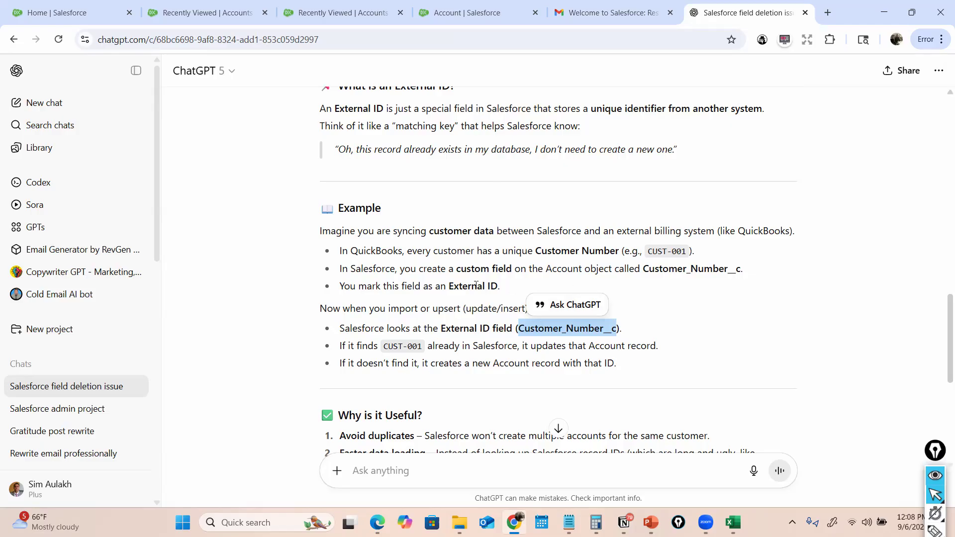
Highlight External ID in the example's third bullet, switch to the Notepad notes and highlight Loans and Opportunity
{"action": "left_click_drag", "start_coordinate": [449, 286], "coordinate": [563, 291]}
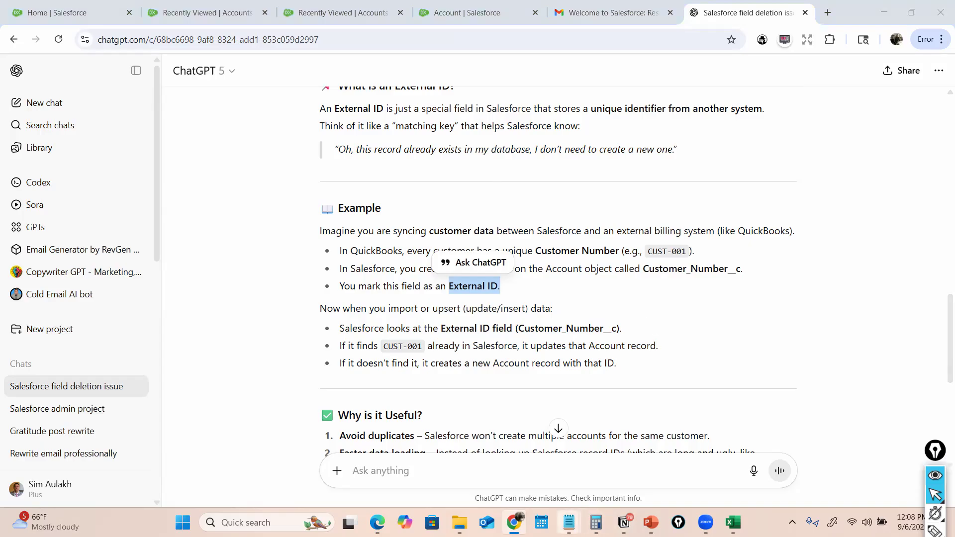
{"action": "mouse_move", "coordinate": [570, 522]}
{"action": "left_click", "coordinate": [630, 466]}
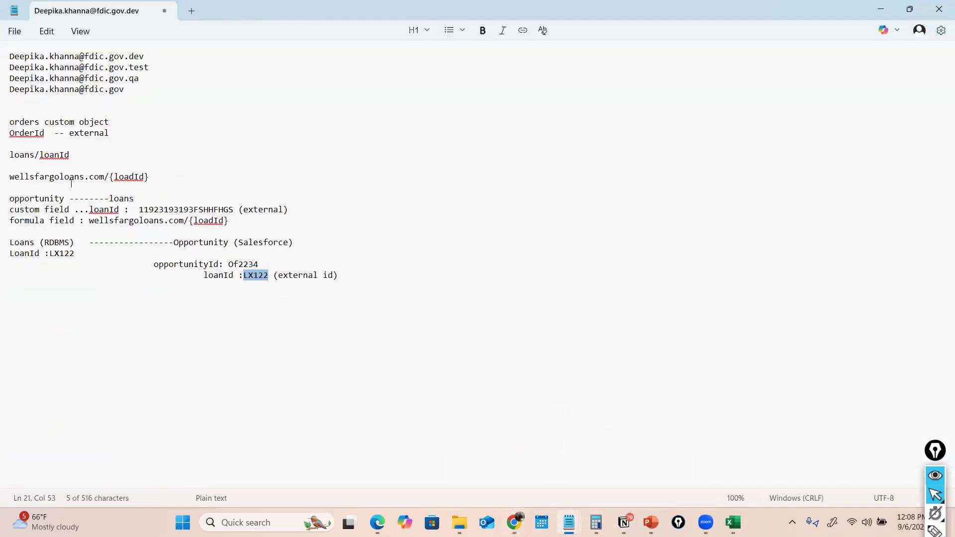
{"action": "double_click", "coordinate": [22, 244]}
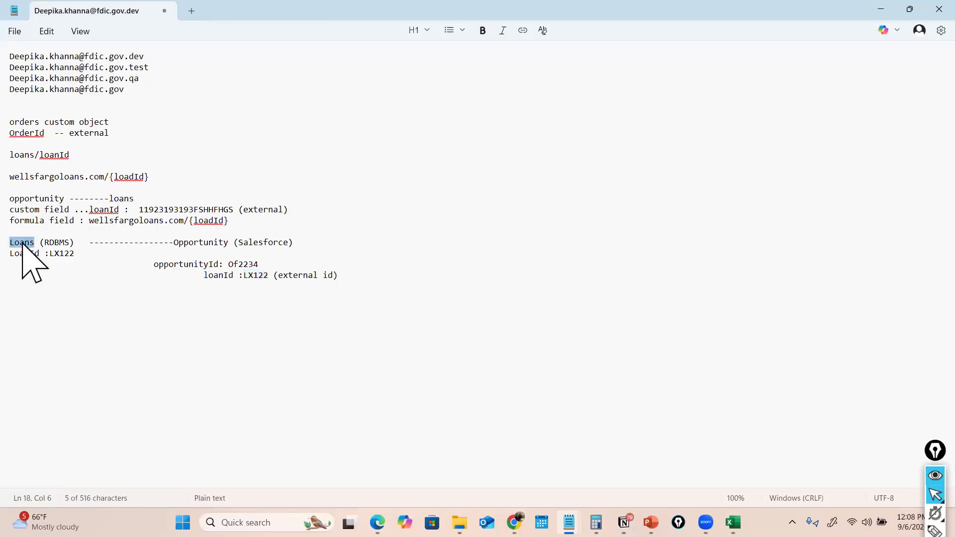
{"action": "left_click", "coordinate": [205, 242]}
{"action": "double_click", "coordinate": [205, 242]}
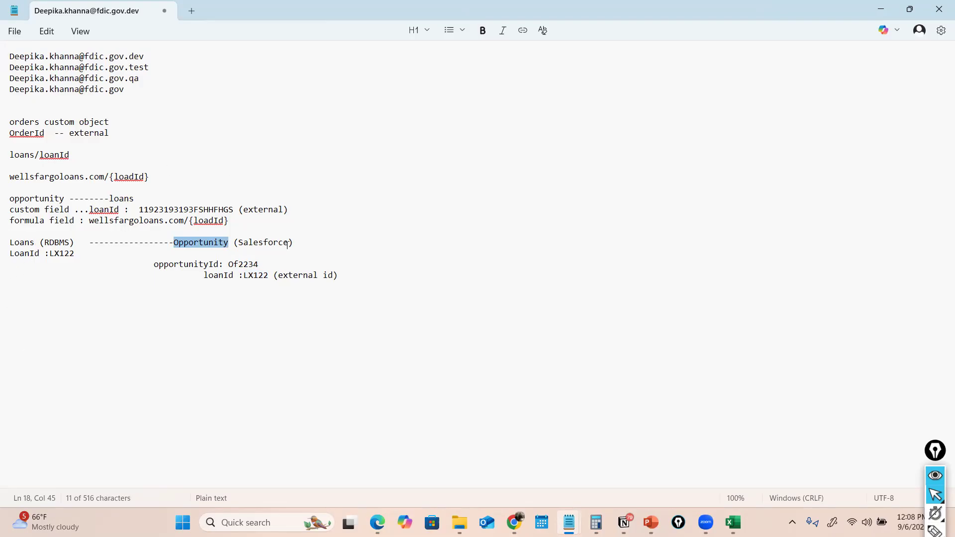
Indent the opportunityId line to line up with the loanId line, and highlight the values LX122 and Of2234
{"action": "left_click", "coordinate": [151, 265]}
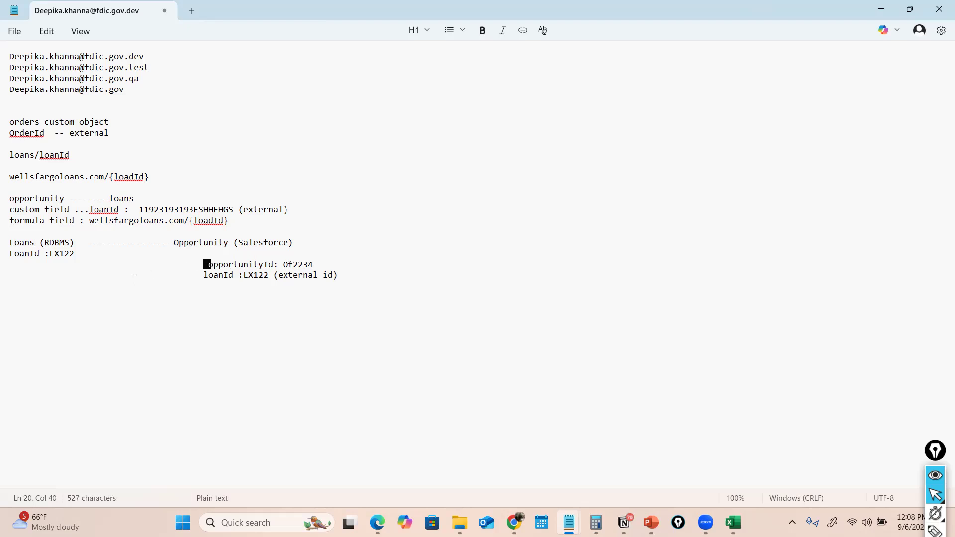
{"action": "double_click", "coordinate": [57, 254]}
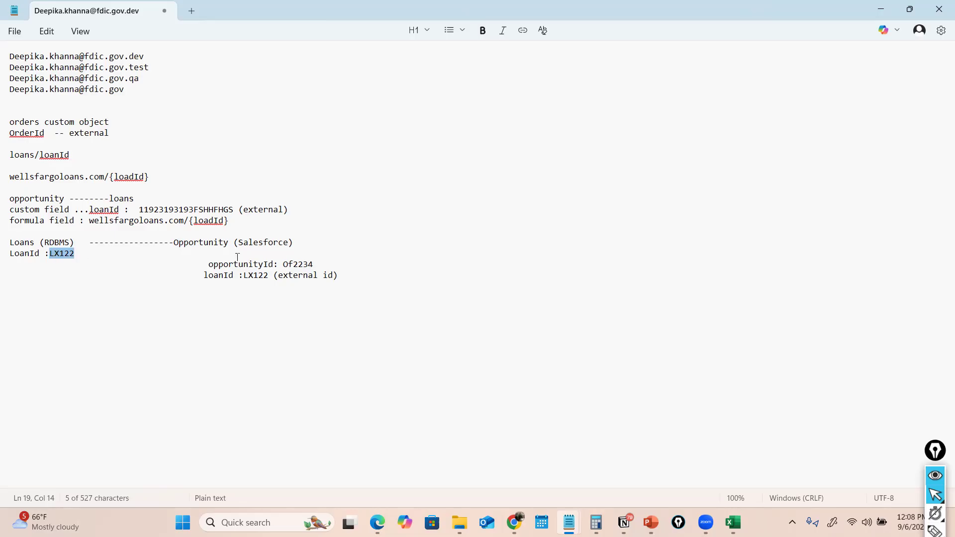
{"action": "double_click", "coordinate": [294, 264]}
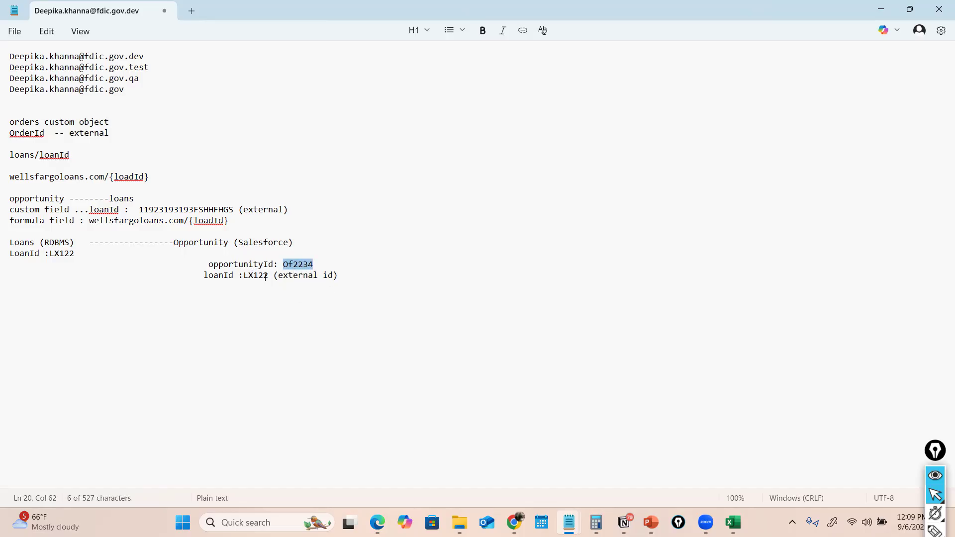
Add a "loan amount" line under "LoanId :LX122" and highlight LX122 in the external id line
{"action": "left_click", "coordinate": [85, 257]}
{"action": "key", "text": "Return"}
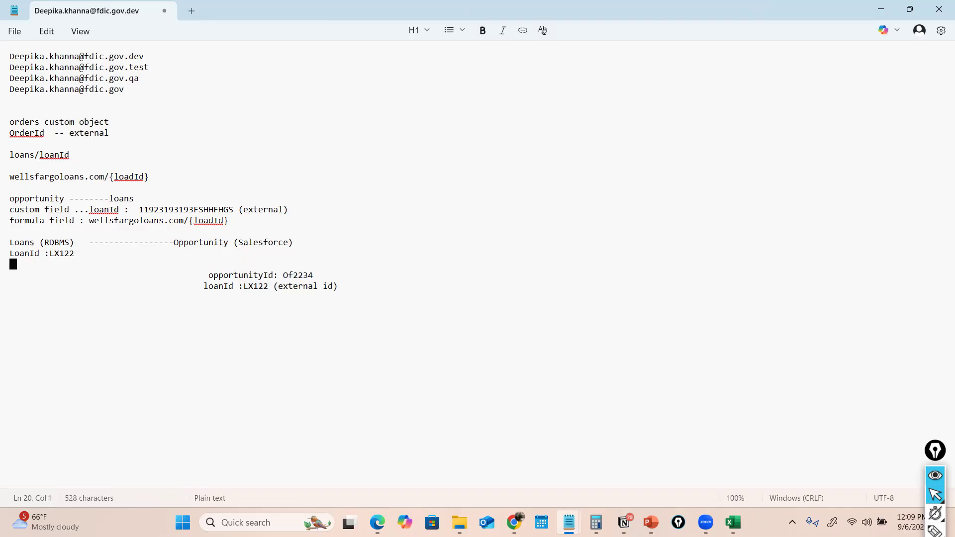
{"action": "type", "text": "loan amount"}
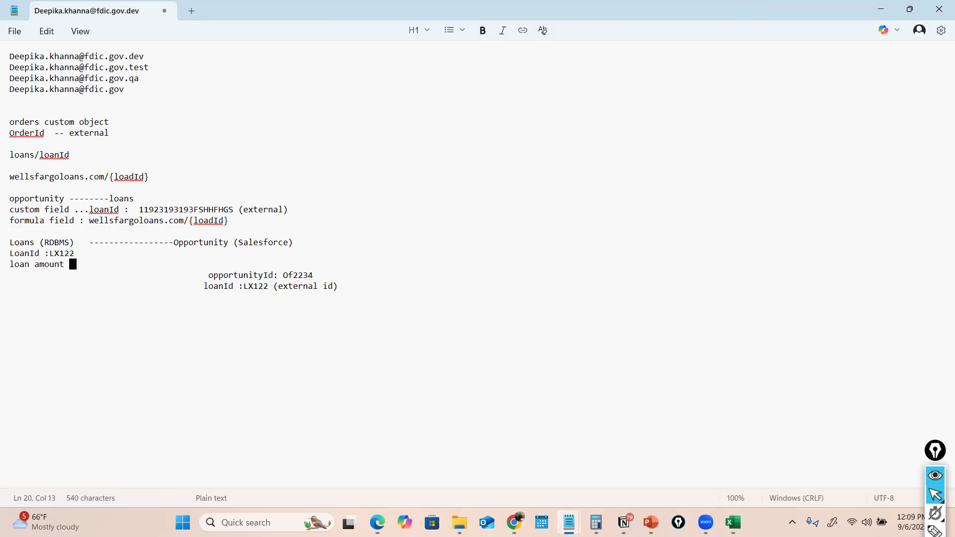
{"action": "left_click", "coordinate": [370, 286], "text": "shift"}
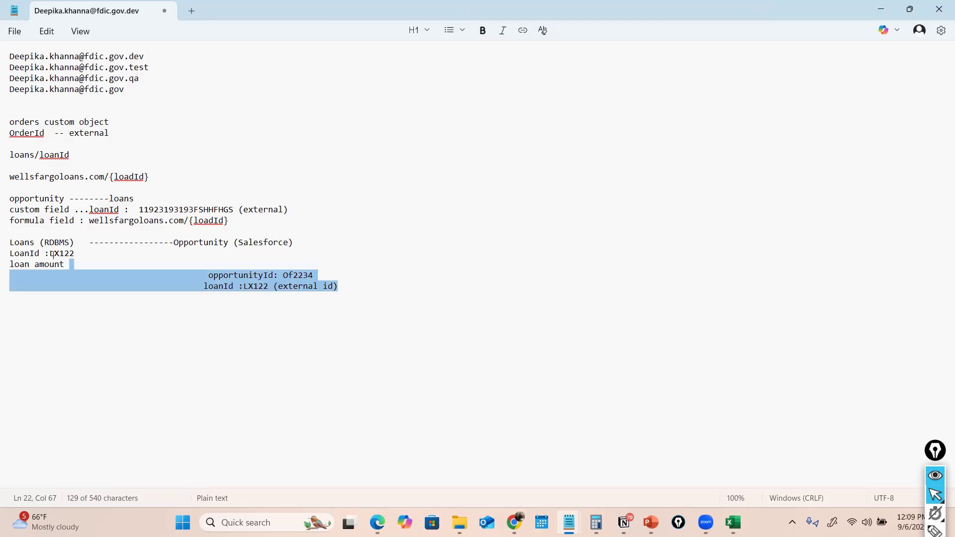
{"action": "double_click", "coordinate": [256, 286]}
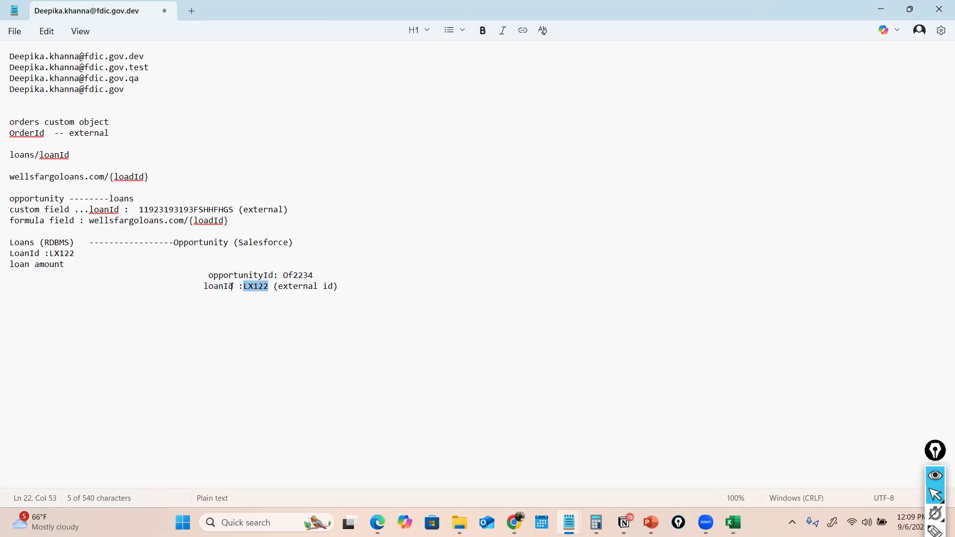
Add a new line reading "opprootu" below the loanId external id line
{"action": "left_click", "coordinate": [346, 286]}
{"action": "key", "text": "Return"}
{"action": "type", "text": "op"}
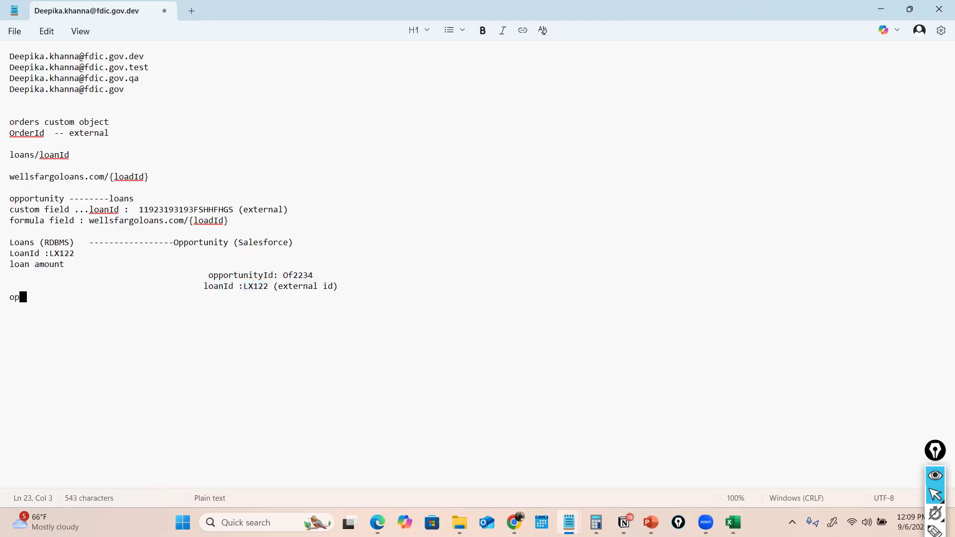
{"action": "type", "text": "prootu"}
Append "(new record or update existing record)" to the LoanId :LX122 line under Loans
{"action": "double_click", "coordinate": [62, 253]}
{"action": "left_click", "coordinate": [208, 269]}
{"action": "left_click", "coordinate": [209, 298]}
{"action": "key", "text": "Insert"}
{"action": "mouse_move", "coordinate": [79, 253]}
{"action": "left_mouse_down"}
{"action": "mouse_move", "coordinate": [45, 254]}
{"action": "mouse_move", "coordinate": [65, 254]}
{"action": "left_mouse_up"}
{"action": "left_click", "coordinate": [77, 253]}
{"action": "type", "text": "(new record or update existing record)"}
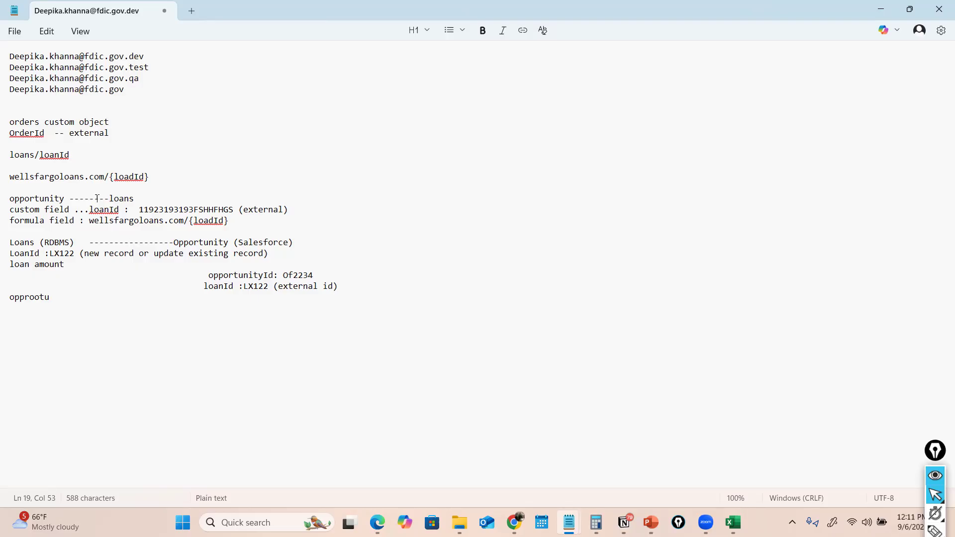
Highlight Opportunity, loanId and its LX122 value, and select the notes from the opportunityId line up to the beginning
{"action": "left_click_drag", "start_coordinate": [210, 272], "coordinate": [302, 271]}
{"action": "left_click_drag", "start_coordinate": [180, 241], "coordinate": [228, 242]}
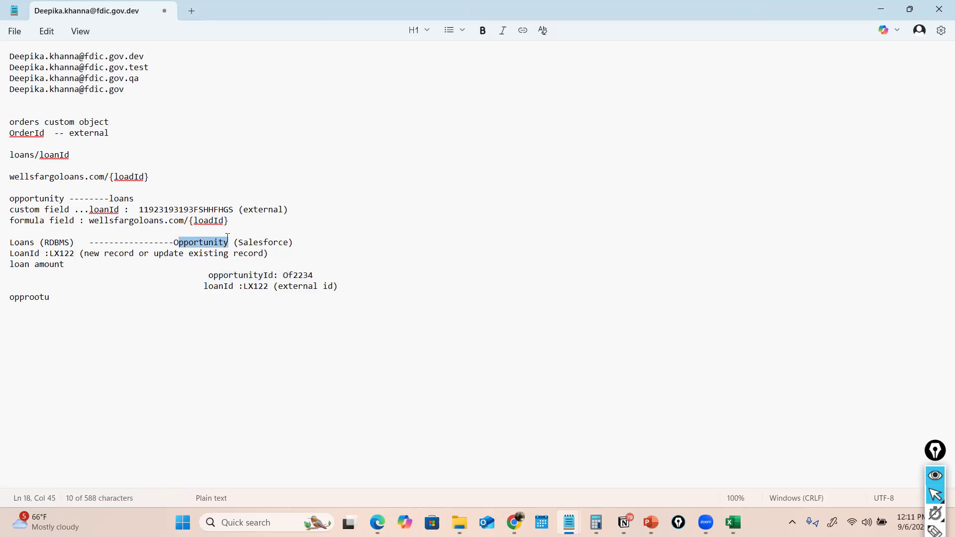
{"action": "left_click_drag", "start_coordinate": [205, 286], "coordinate": [239, 285]}
{"action": "left_click", "coordinate": [211, 236]}
{"action": "double_click", "coordinate": [215, 286]}
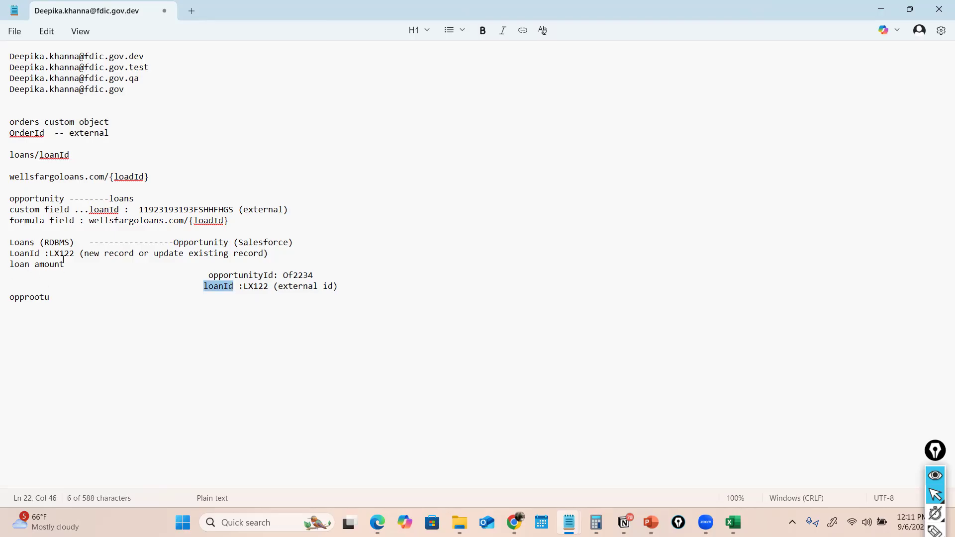
{"action": "double_click", "coordinate": [251, 287]}
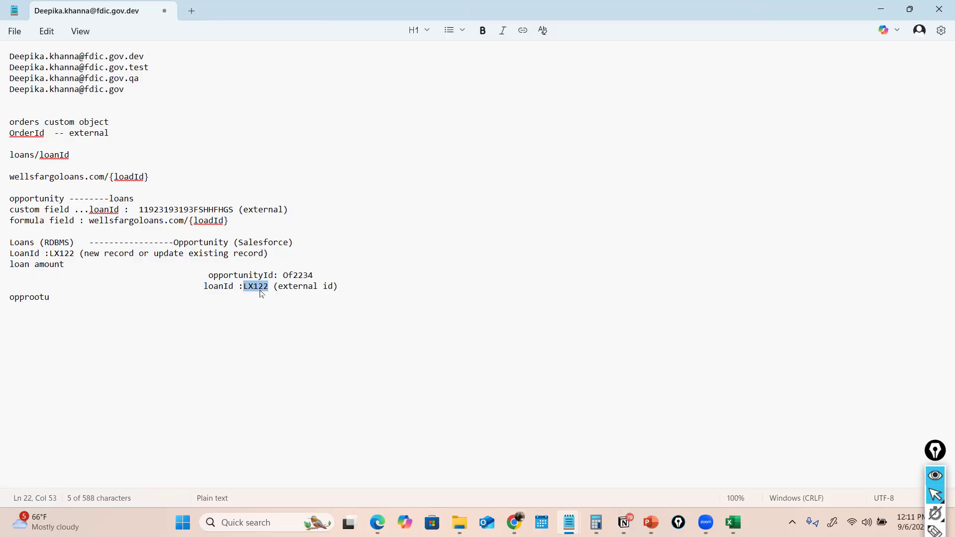
{"action": "left_click", "coordinate": [316, 275]}
{"action": "key", "text": "ctrl+shift+Home"}
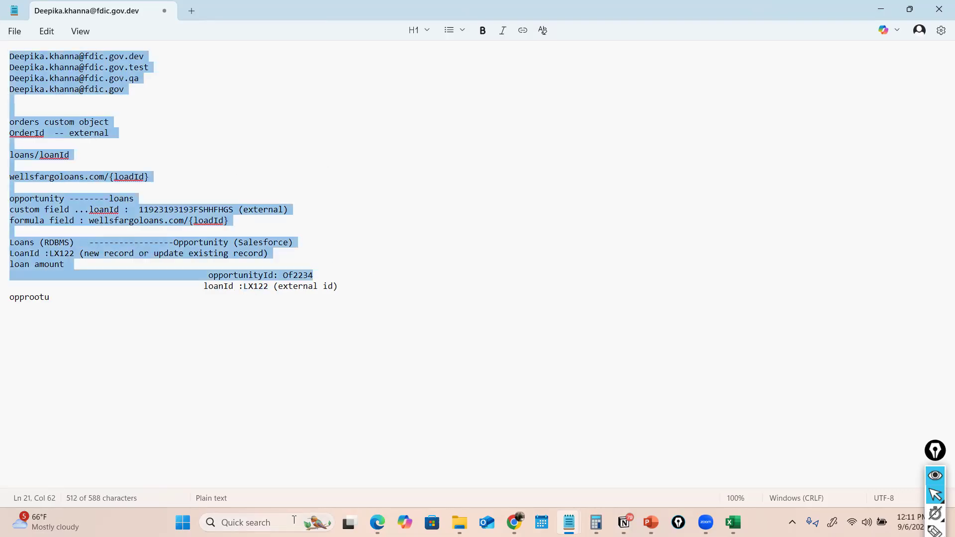
Minimize the notes to return to Chrome and ask ChatGPT: "create a diagram to explain External Id"
{"action": "left_click", "coordinate": [881, 9]}
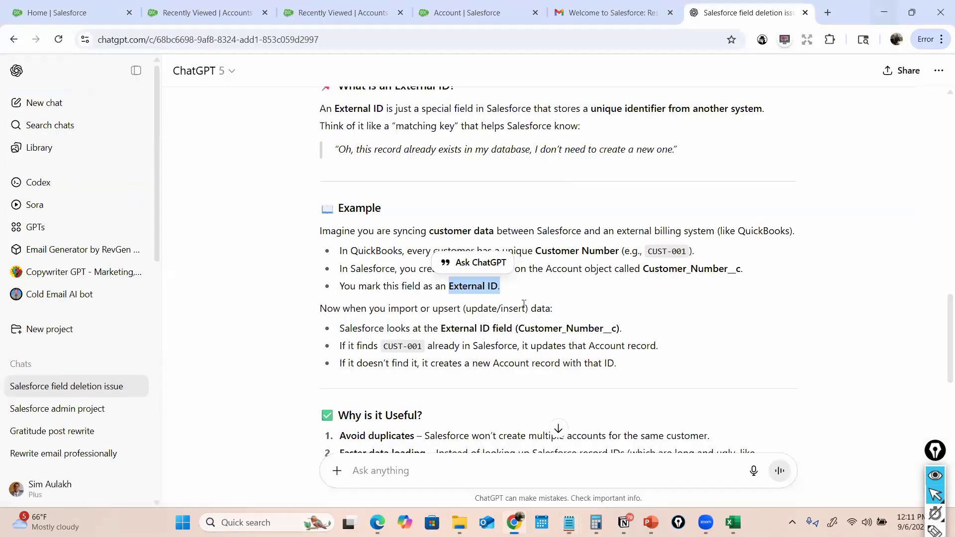
{"action": "scroll", "coordinate": [507, 344], "scroll_direction": "down", "scroll_amount": 6}
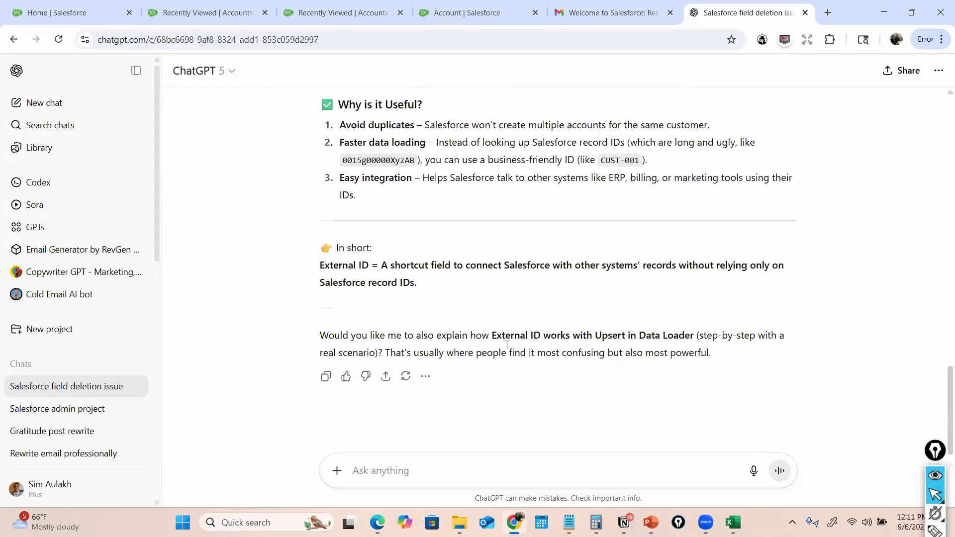
{"action": "scroll", "coordinate": [503, 388], "scroll_direction": "down", "scroll_amount": 1}
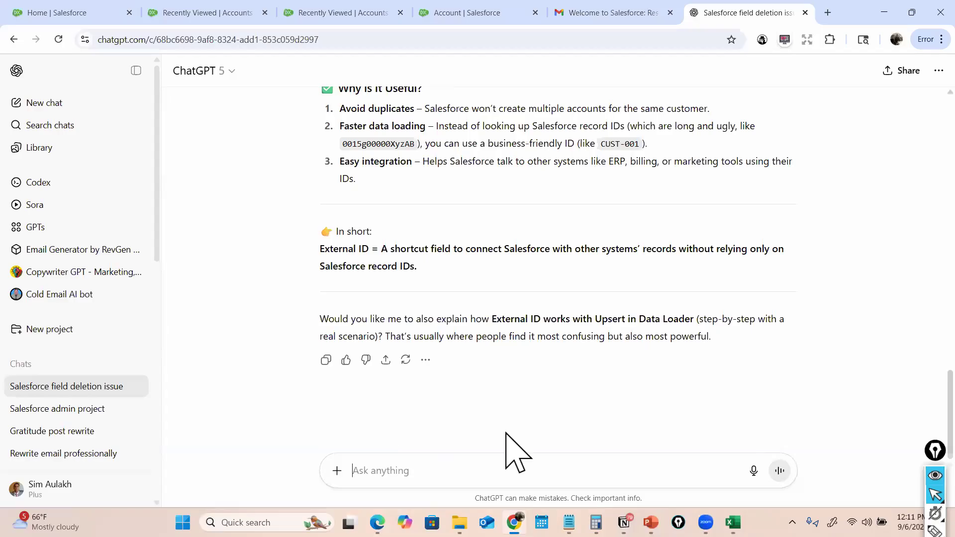
{"action": "type", "text": "create a diagram to explain External Id"}
{"action": "key", "text": "Return"}
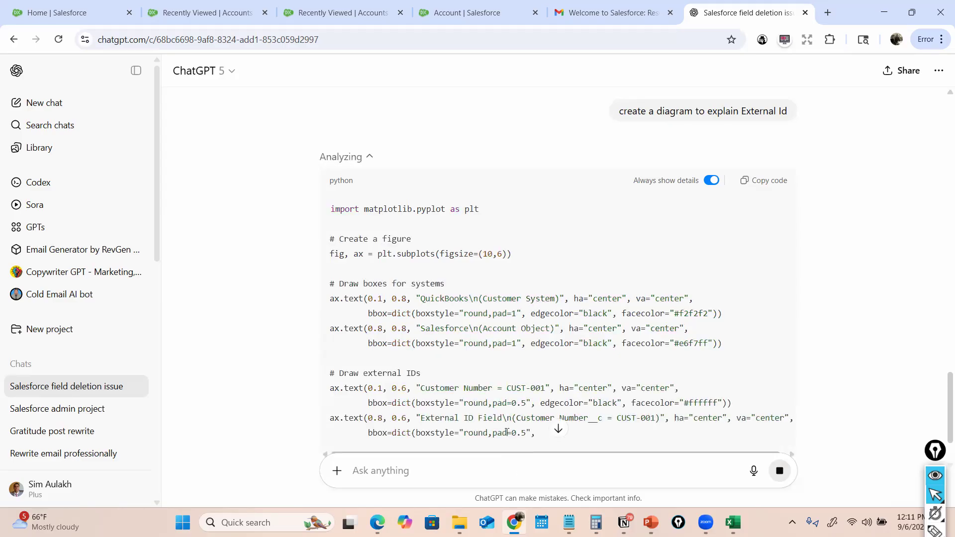
Follow ChatGPT's diagram code and examine the finished External ID diagram with its bullet-point explanation
{"action": "left_click", "coordinate": [547, 427]}
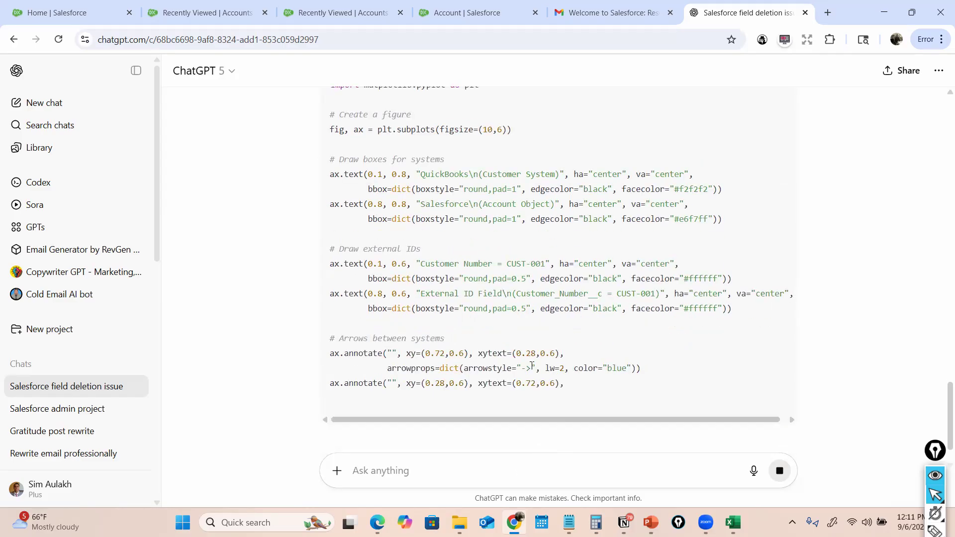
{"action": "scroll", "coordinate": [535, 378], "scroll_direction": "down", "scroll_amount": 2}
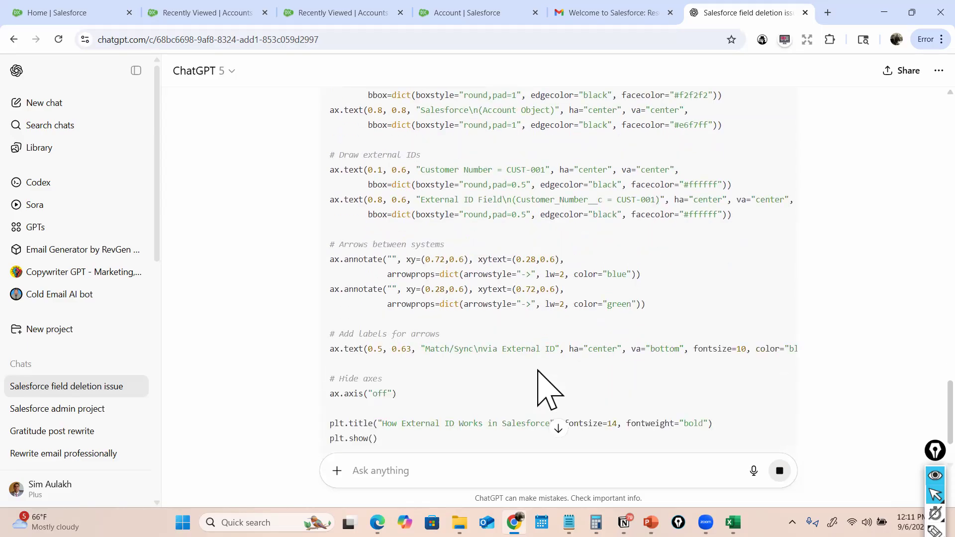
{"action": "scroll", "coordinate": [548, 391], "scroll_direction": "down", "scroll_amount": 2}
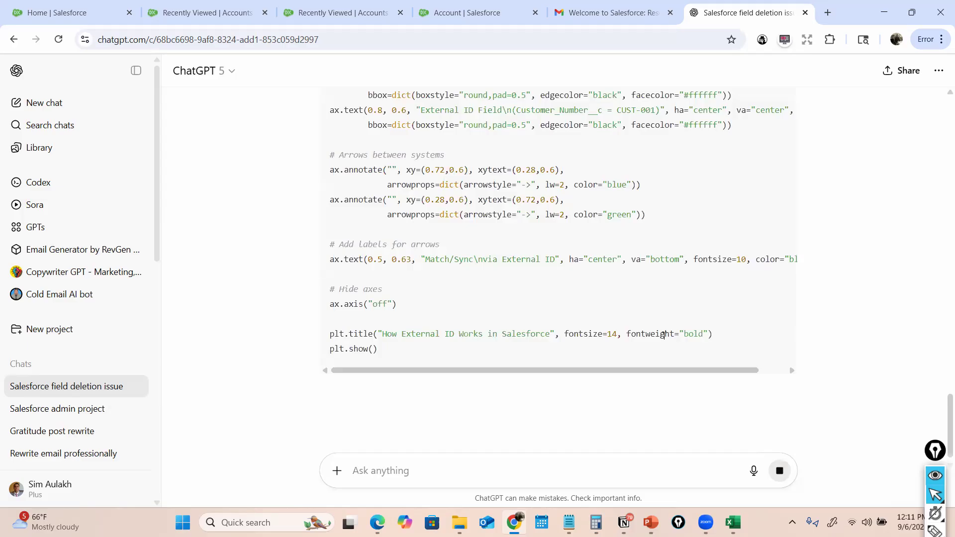
{"action": "scroll", "coordinate": [628, 390], "scroll_direction": "down", "scroll_amount": 5}
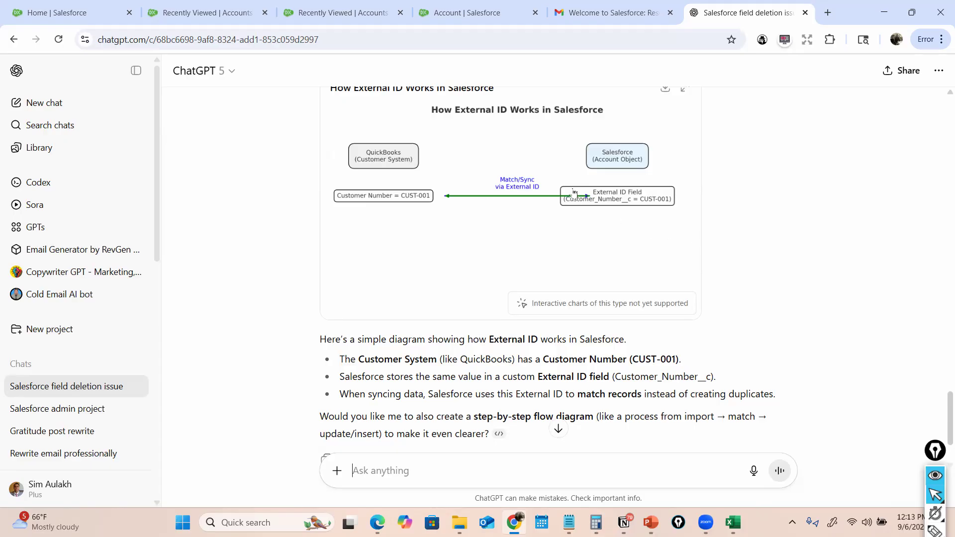
{"action": "scroll", "coordinate": [675, 304], "scroll_direction": "down", "scroll_amount": 1}
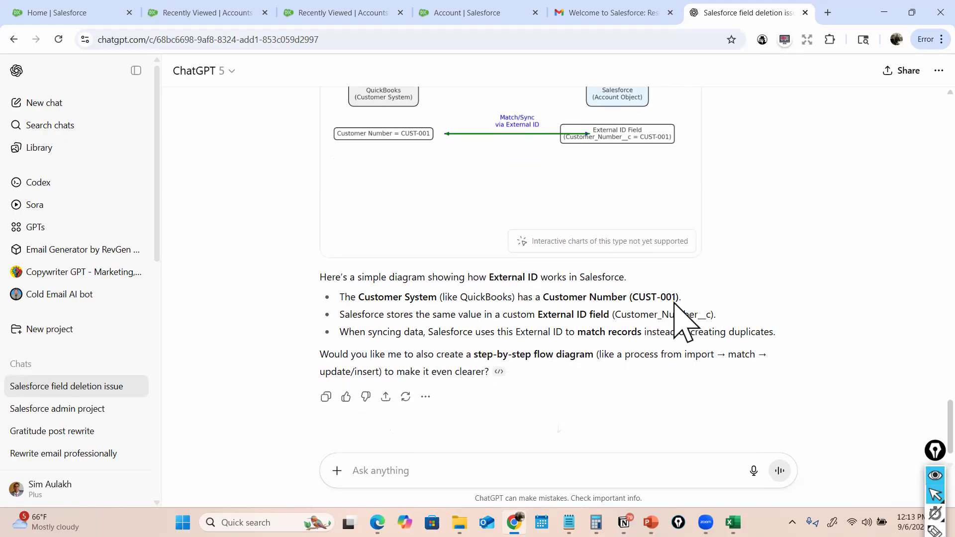
{"action": "scroll", "coordinate": [689, 284], "scroll_direction": "up", "scroll_amount": 1}
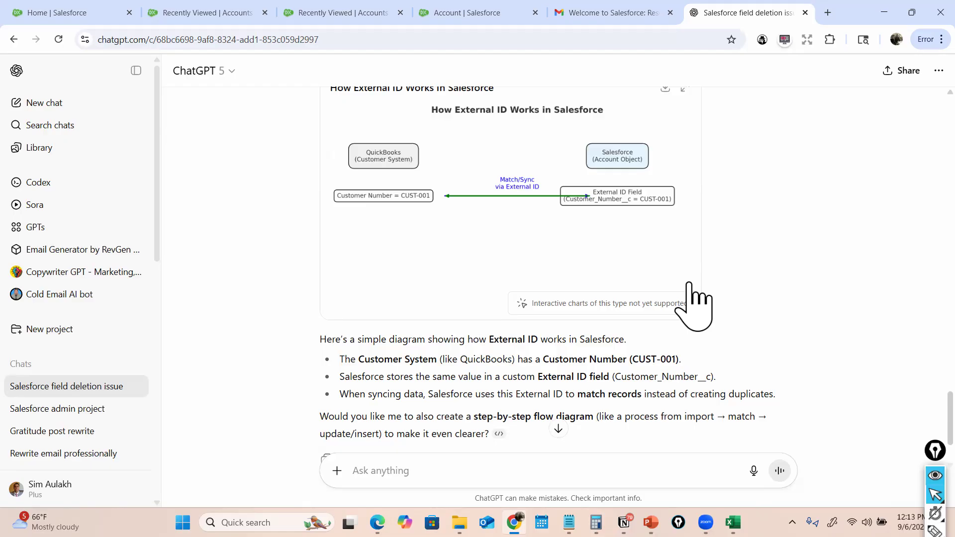
Highlight the Customer Number (CUST-001) and External ID field wording in the diagram's bullets, and bring the screen annotation toolbar fully into view
{"action": "left_click_drag", "start_coordinate": [556, 357], "coordinate": [676, 358]}
{"action": "left_click_drag", "start_coordinate": [434, 377], "coordinate": [691, 370]}
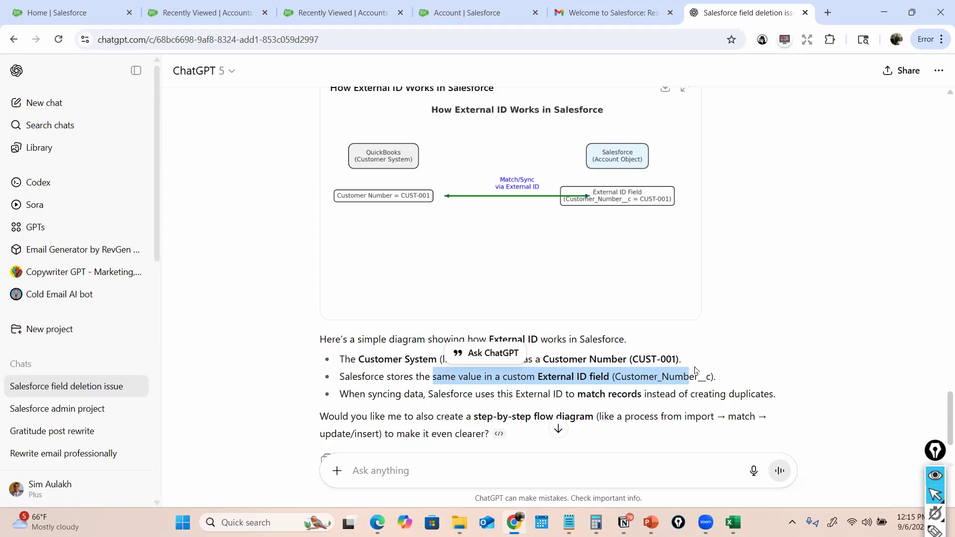
{"action": "left_click", "coordinate": [935, 451]}
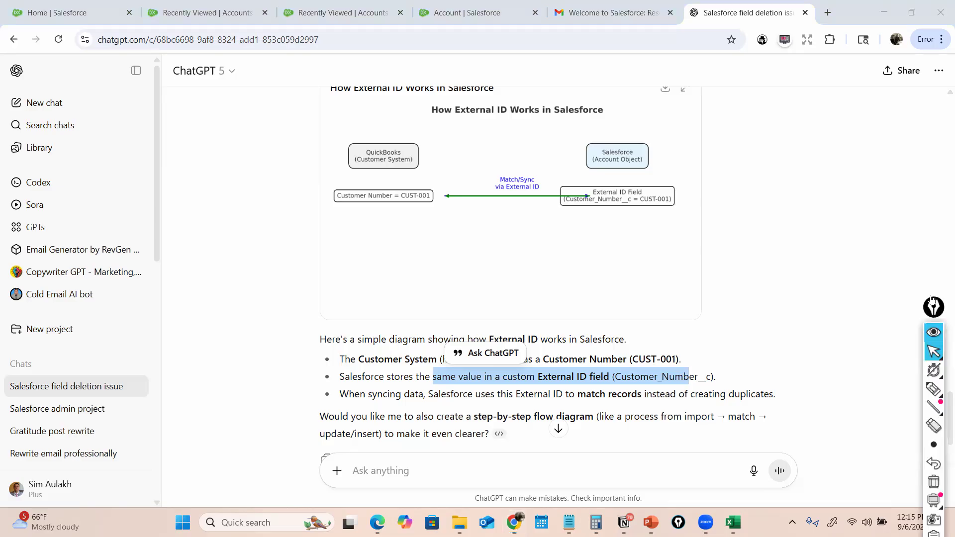